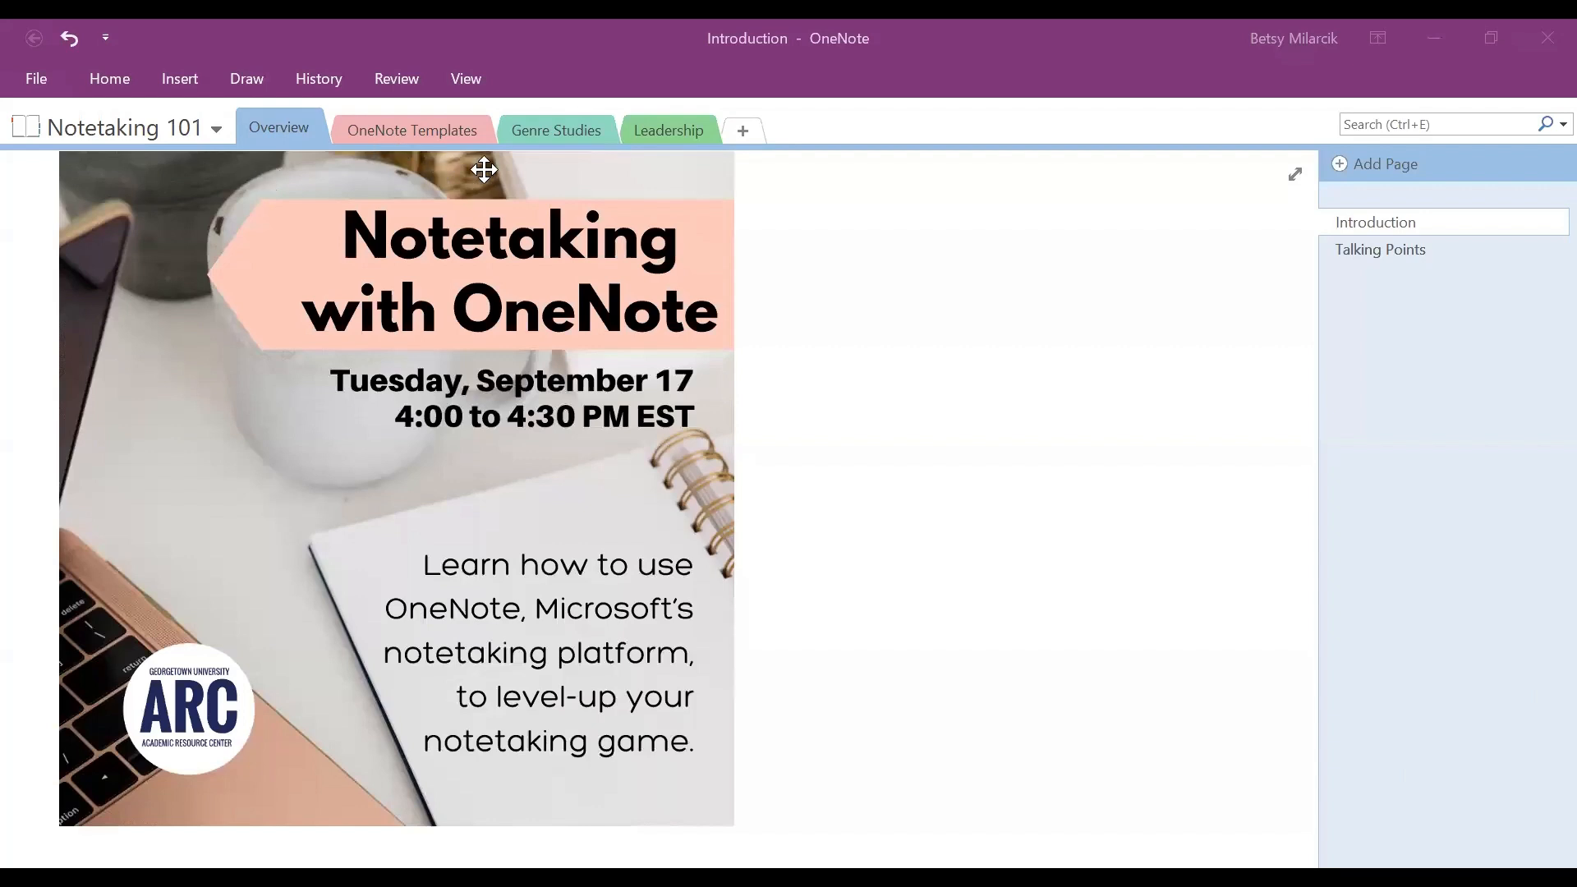
Look through the Genre Studies and Leadership sections, including the Genre Studies pages dated 9/5, 9/10 and 9/12.
{"action": "left_click", "coordinate": [527, 142]}
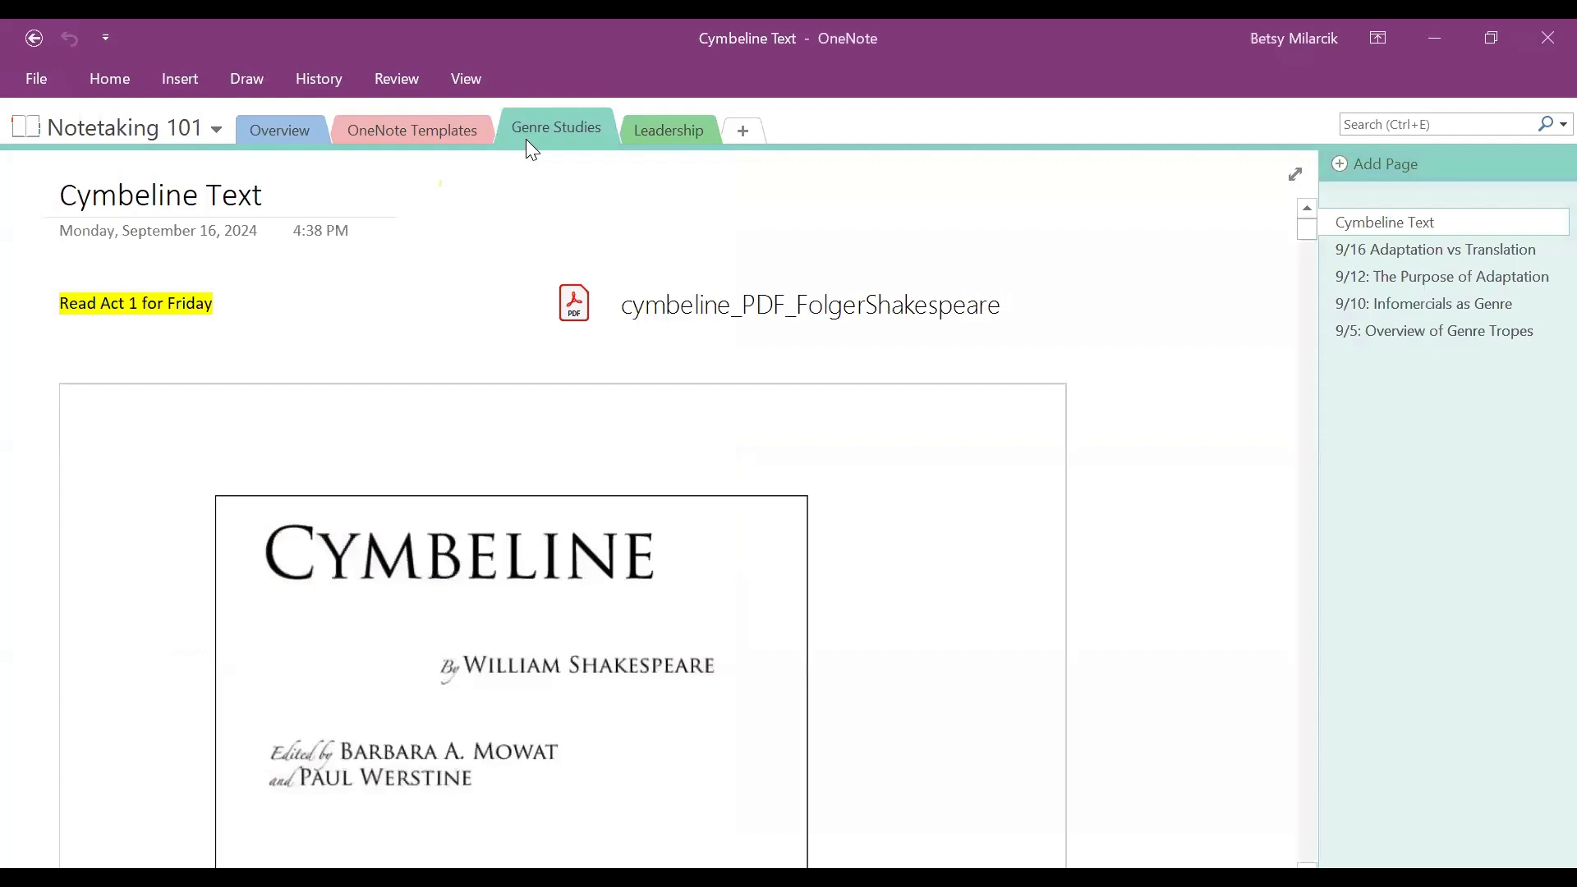
{"action": "left_click", "coordinate": [651, 148]}
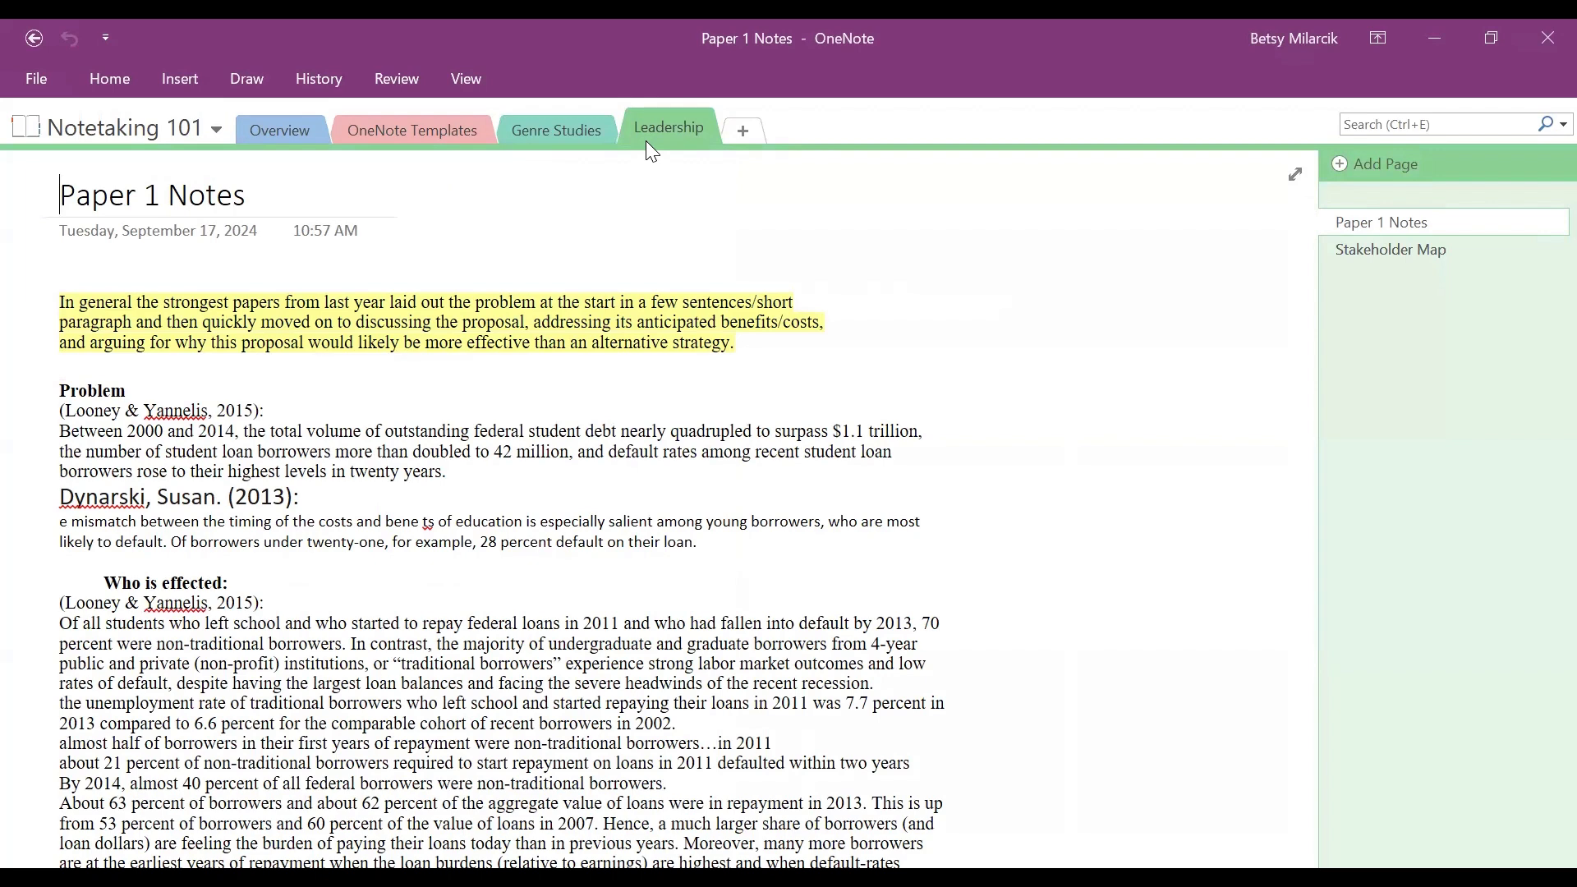
{"action": "left_click", "coordinate": [539, 160]}
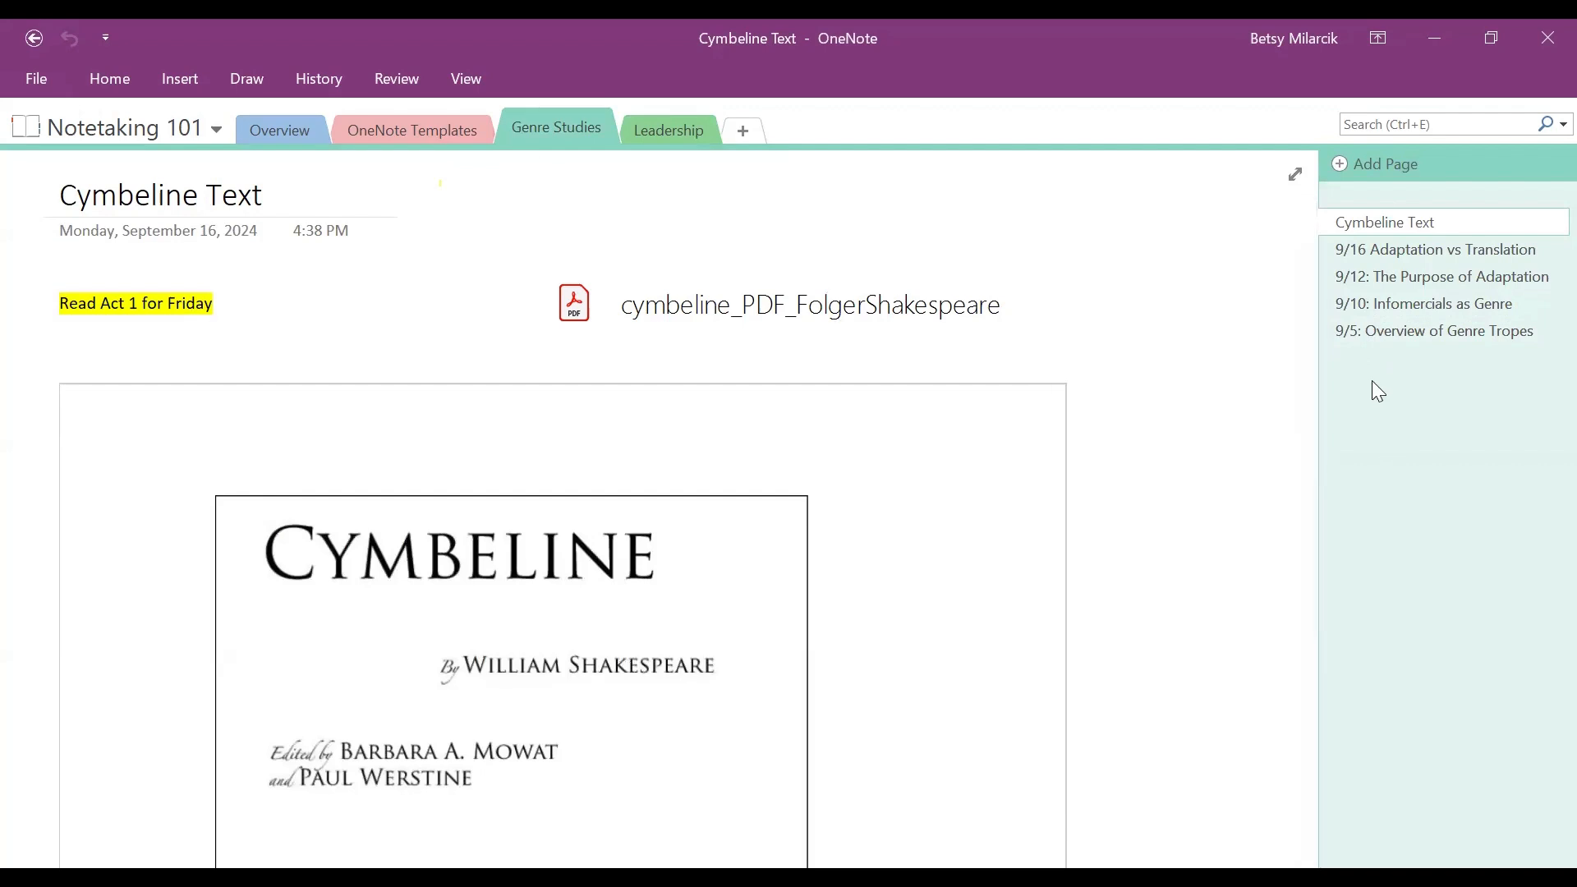
{"action": "left_click", "coordinate": [1411, 334]}
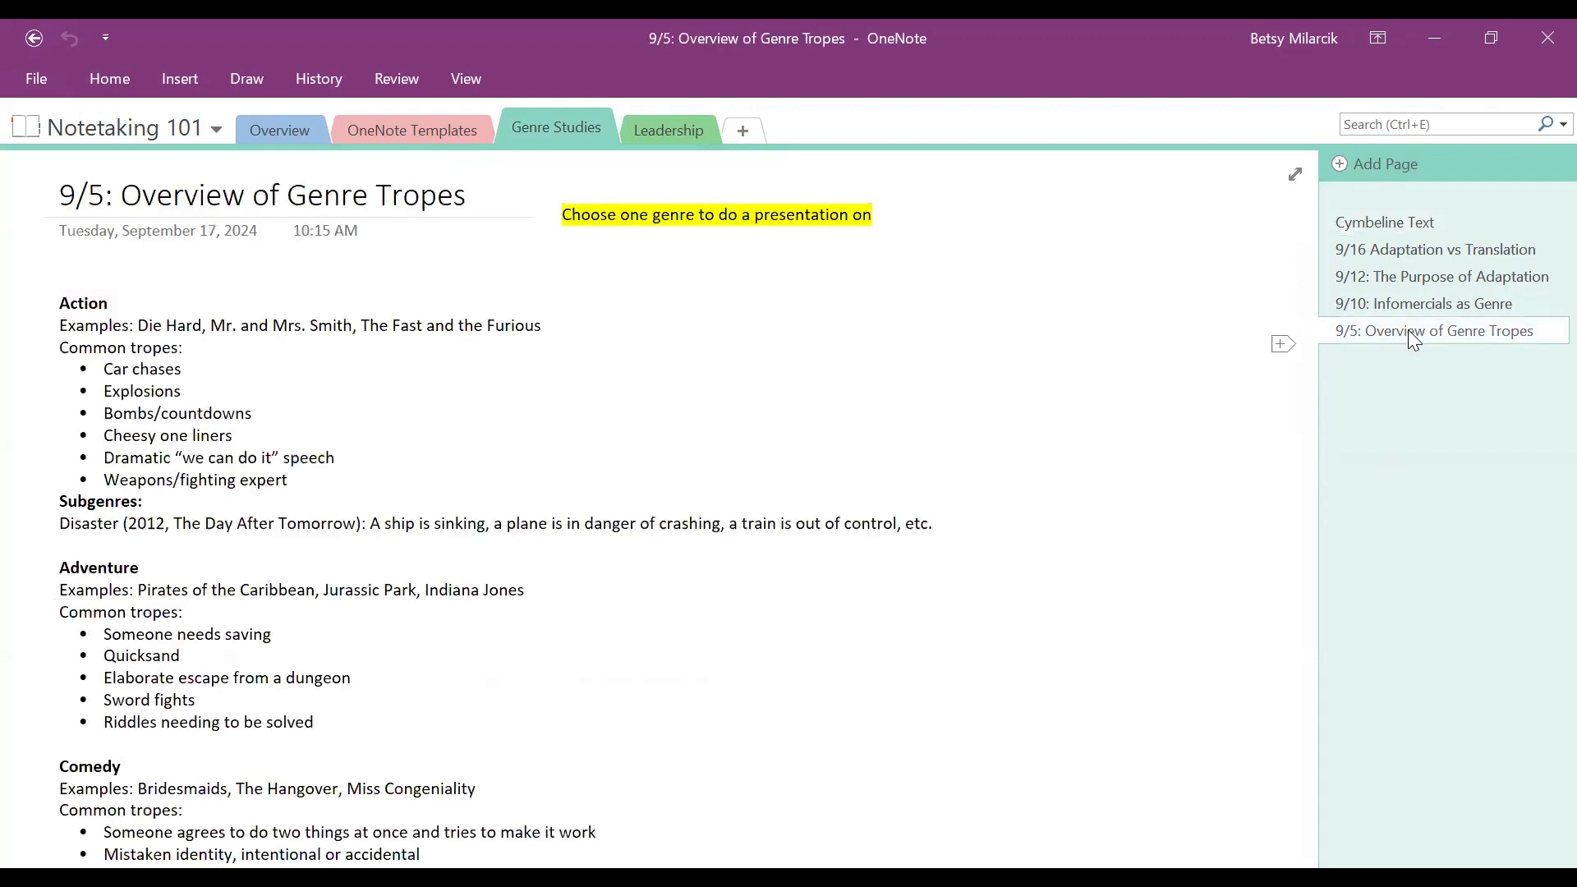
{"action": "left_click", "coordinate": [1423, 309]}
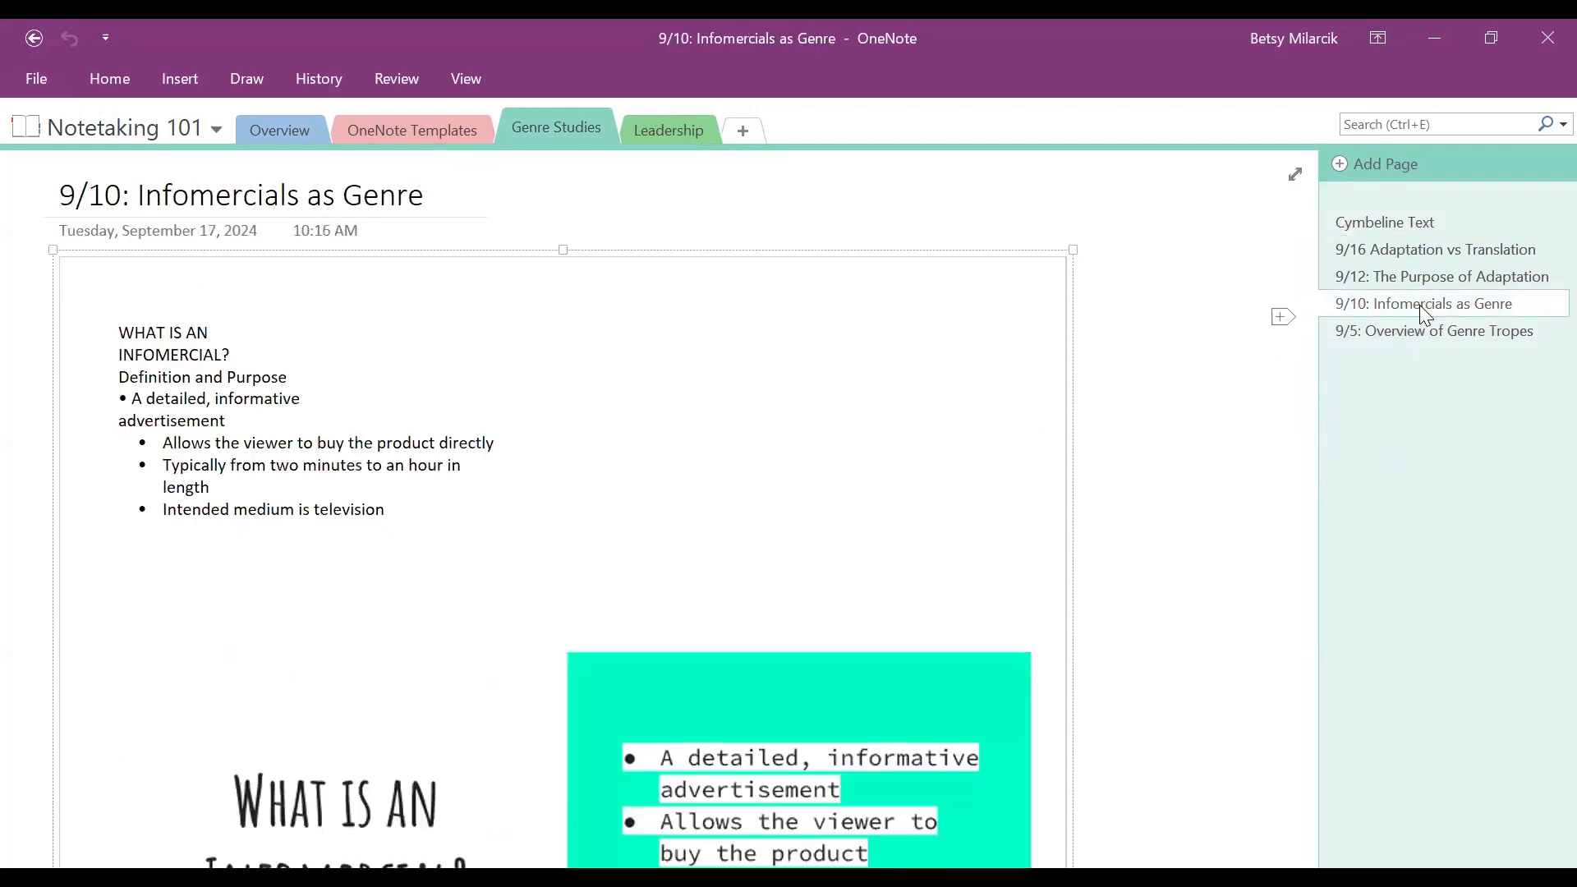
{"action": "left_click", "coordinate": [1430, 283]}
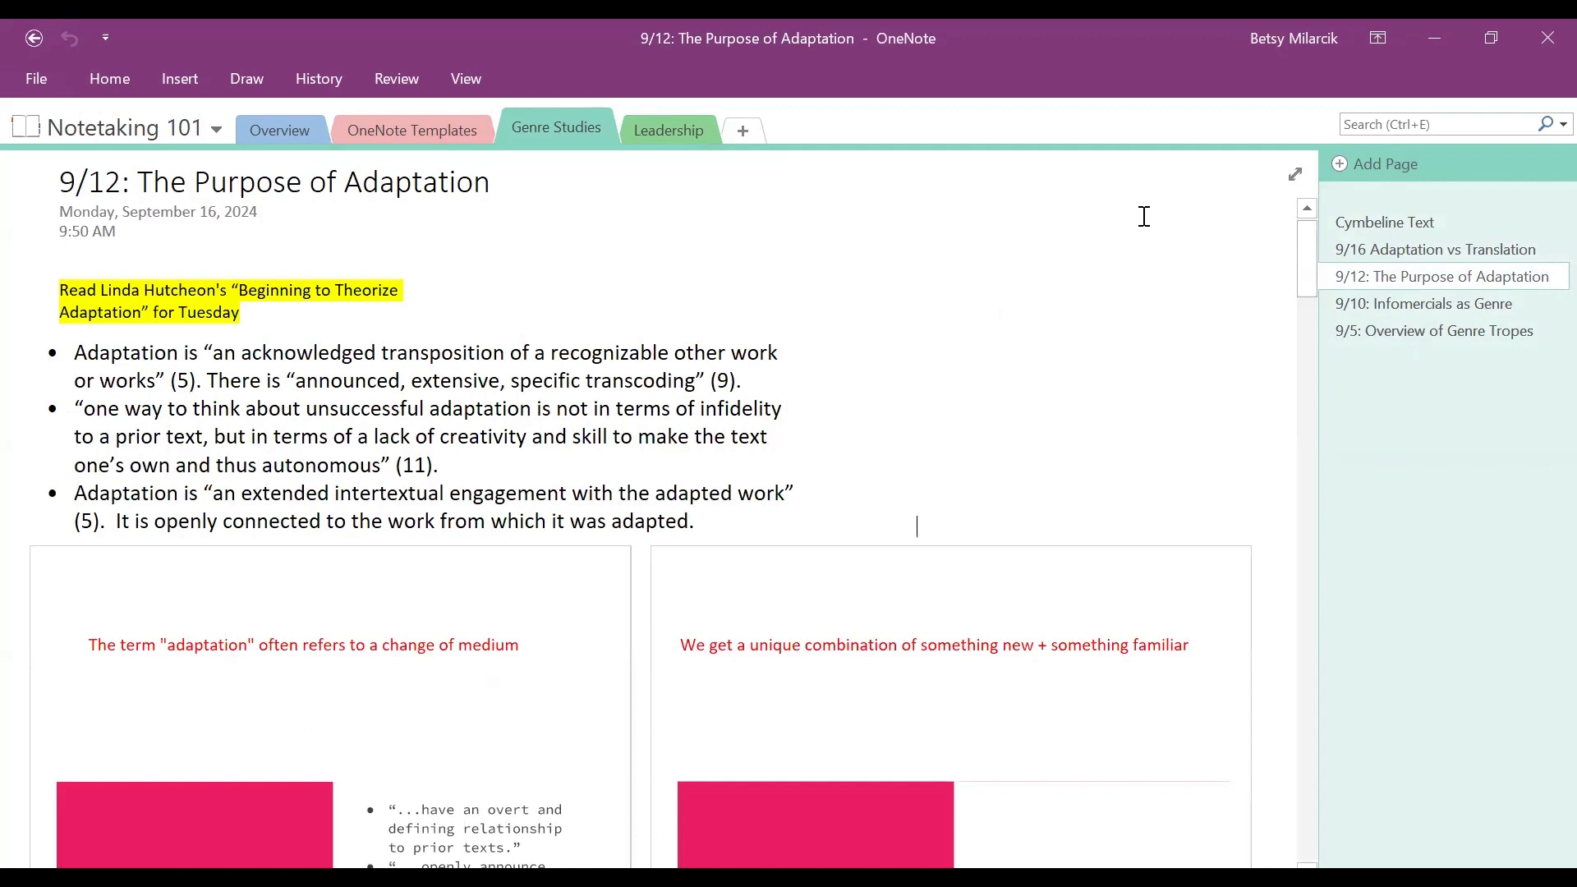
Add a new section named Calc to the Notetaking 101 notebook.
{"action": "left_click", "coordinate": [745, 141]}
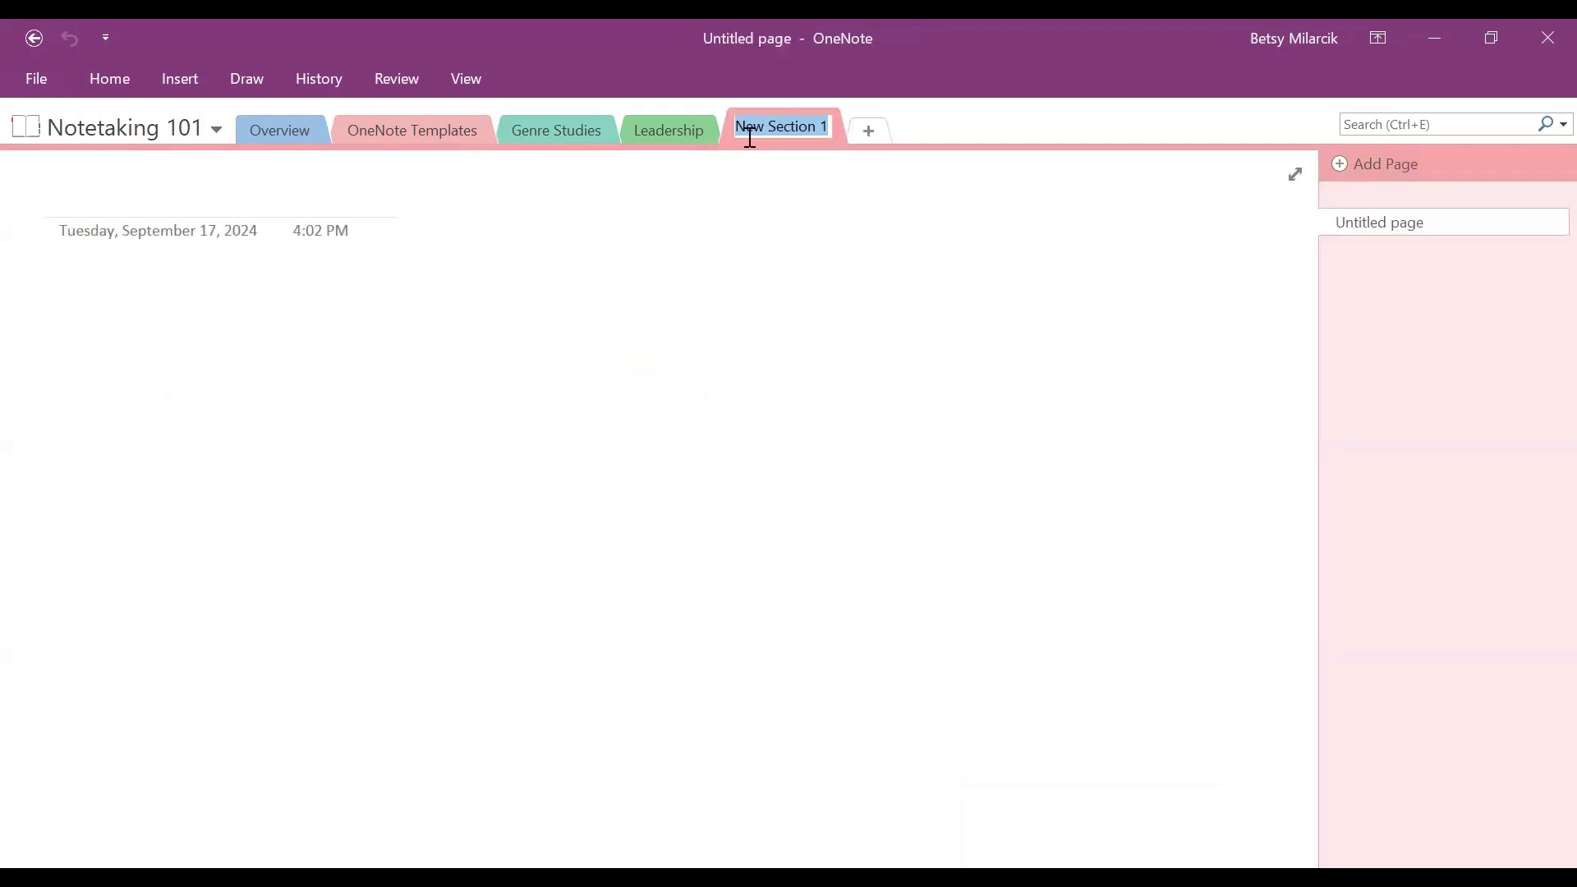
{"action": "type", "text": "Cal"}
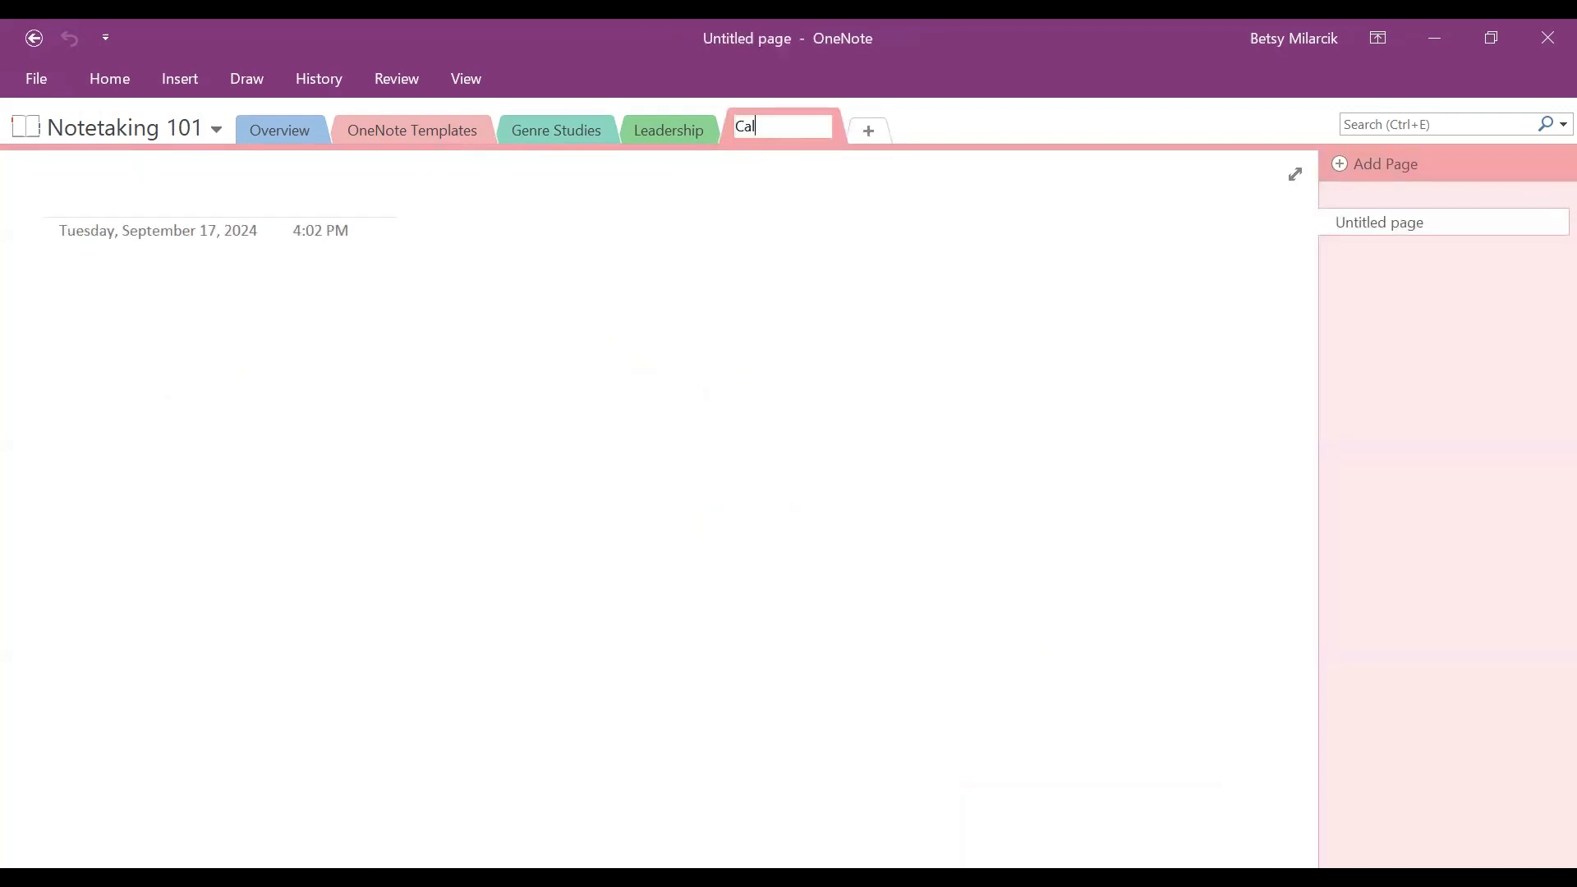
{"action": "type", "text": "c"}
{"action": "key", "text": "Return"}
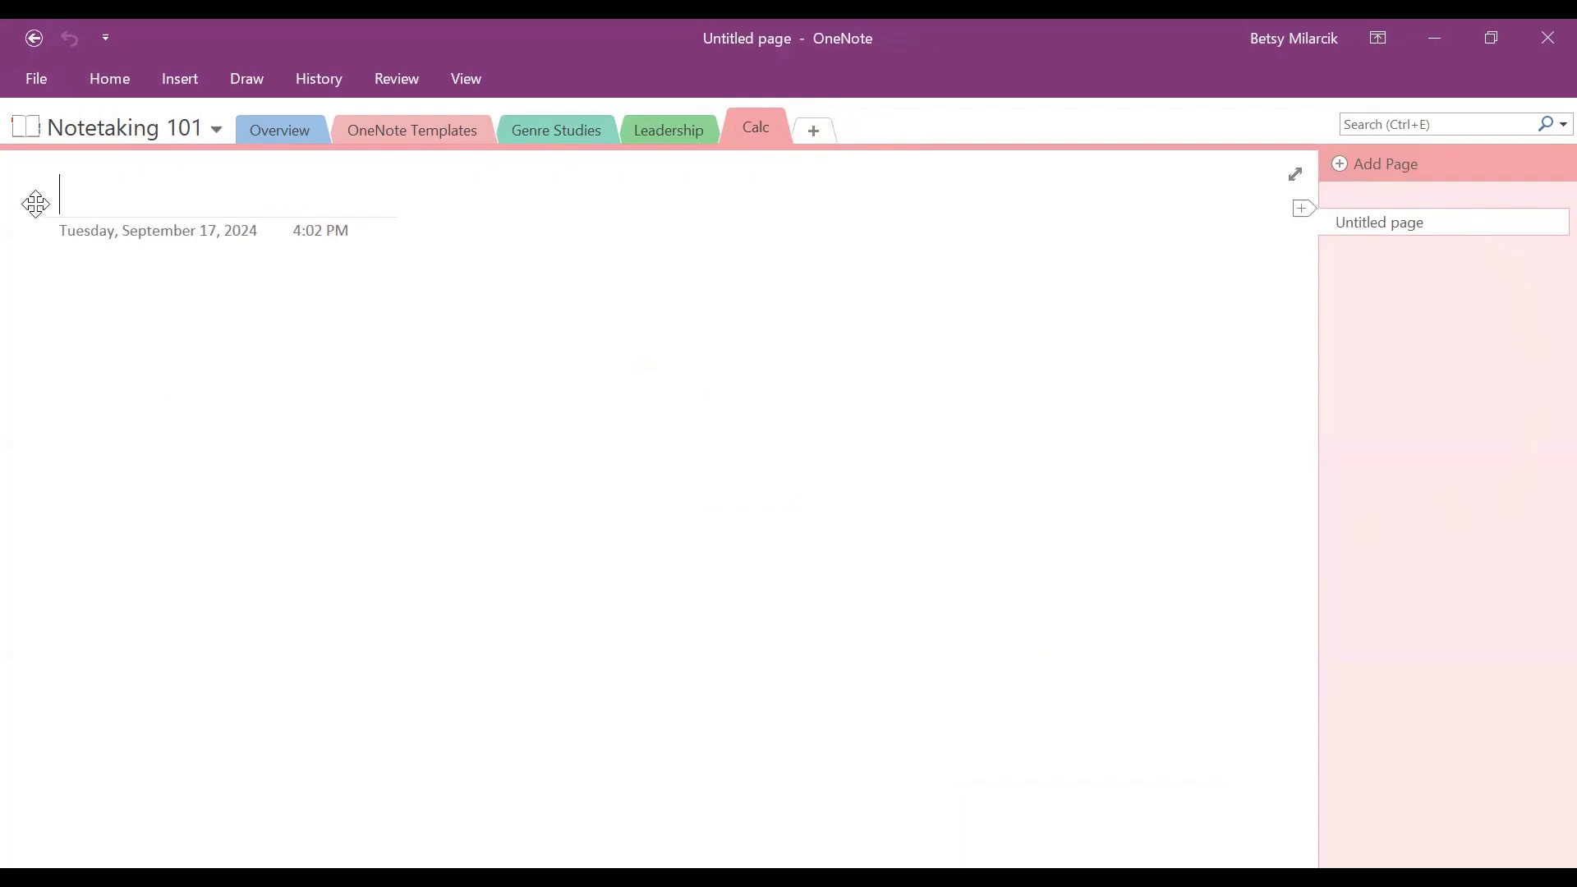
Title the new page Class Notes and insert the current date, 9/17/2024, as a stamp after it.
{"action": "type", "text": "Cla"}
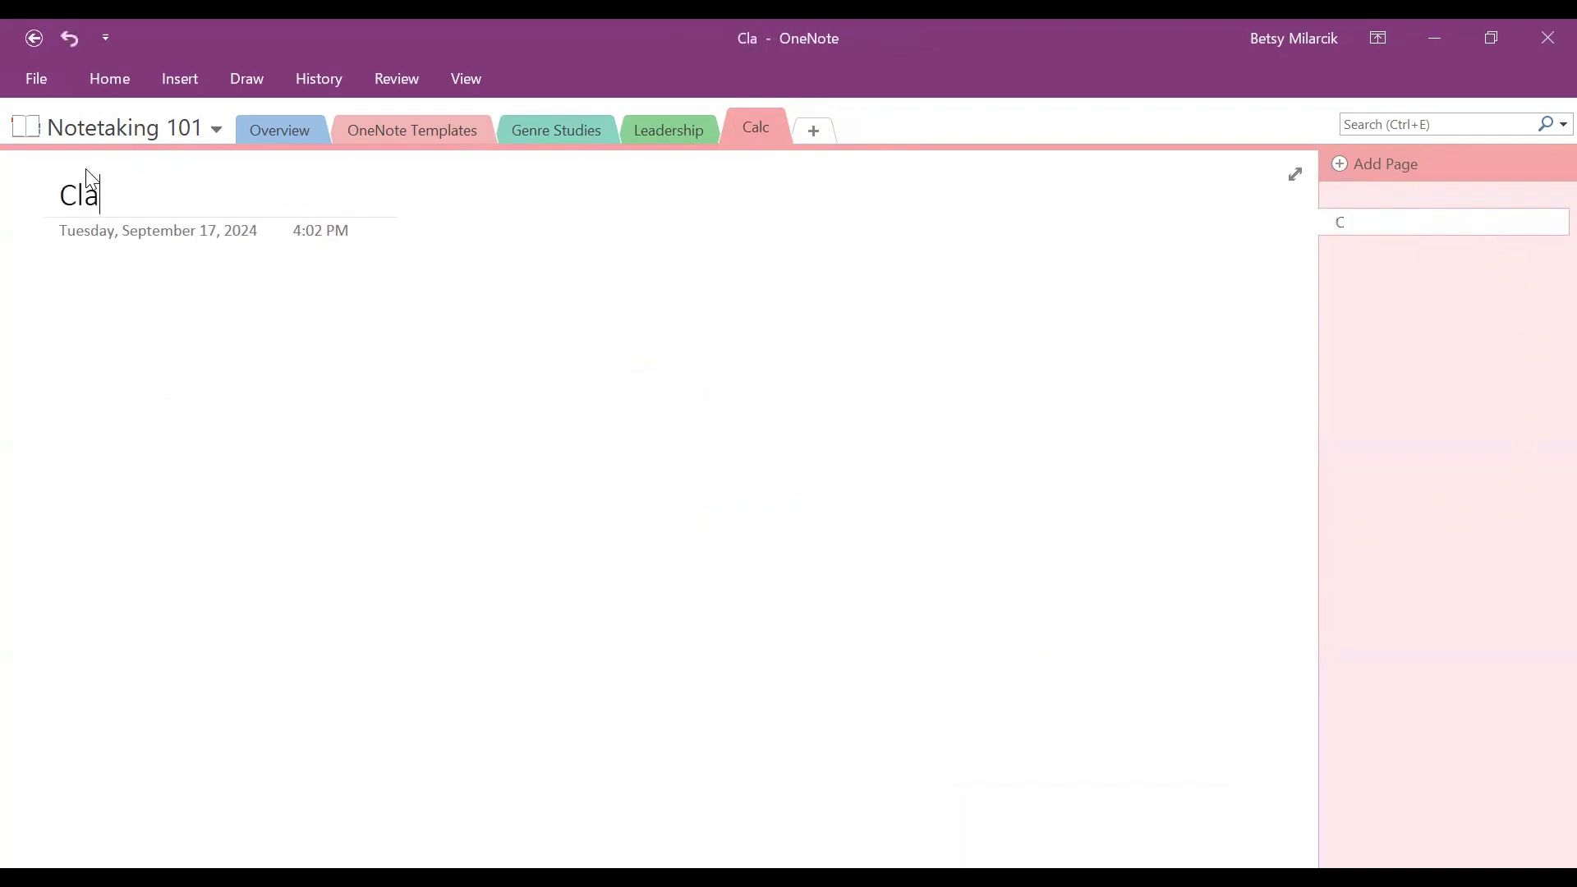
{"action": "type", "text": "ss Notes"}
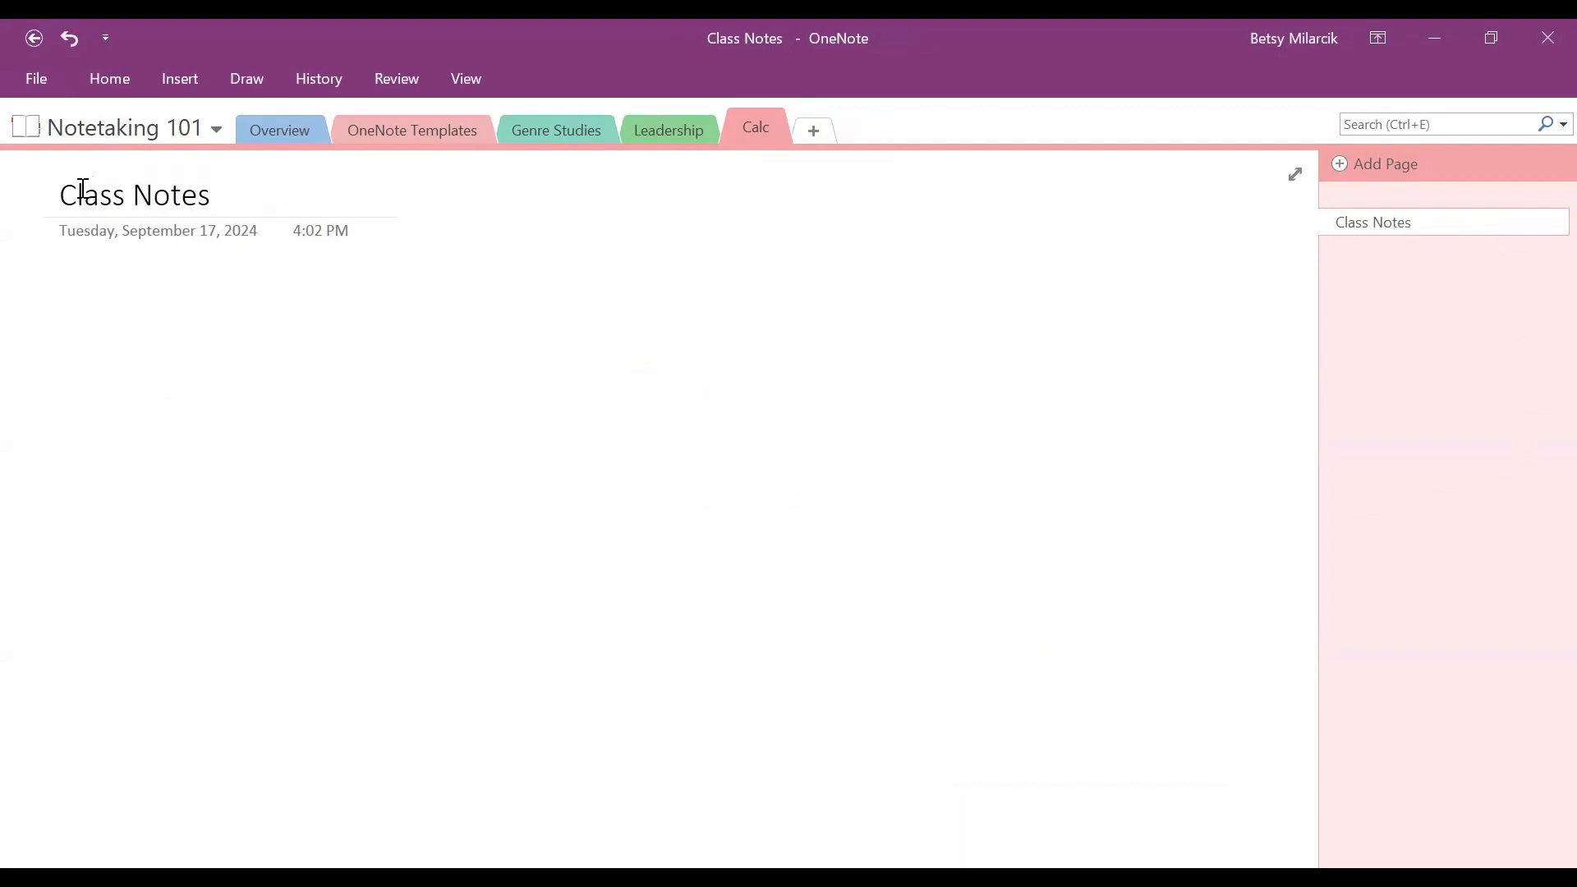
{"action": "left_click", "coordinate": [183, 77]}
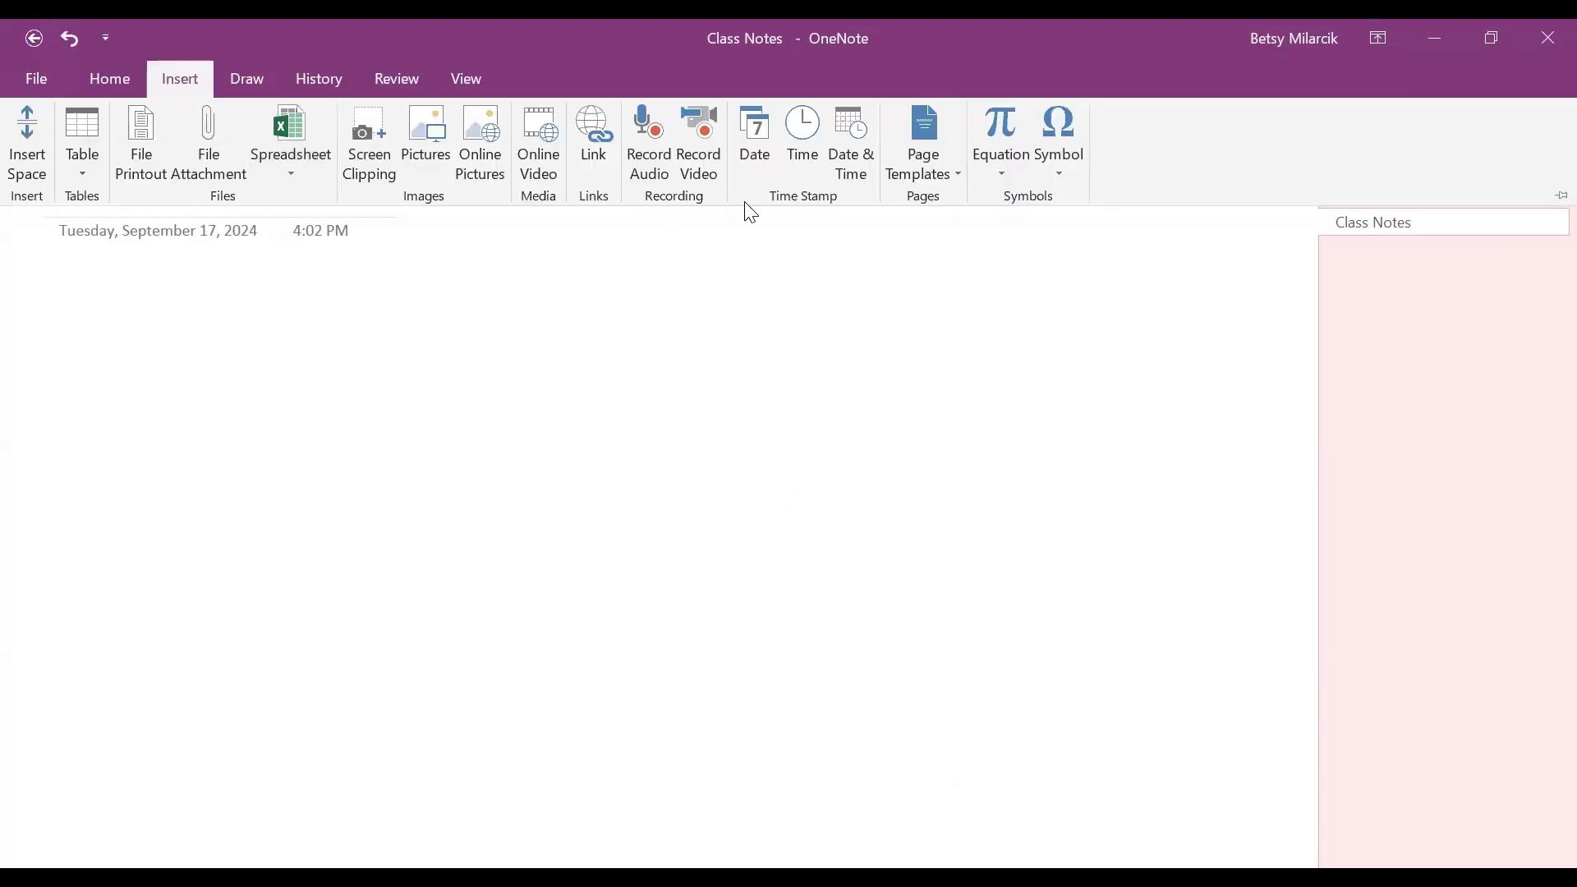
{"action": "left_click", "coordinate": [756, 155]}
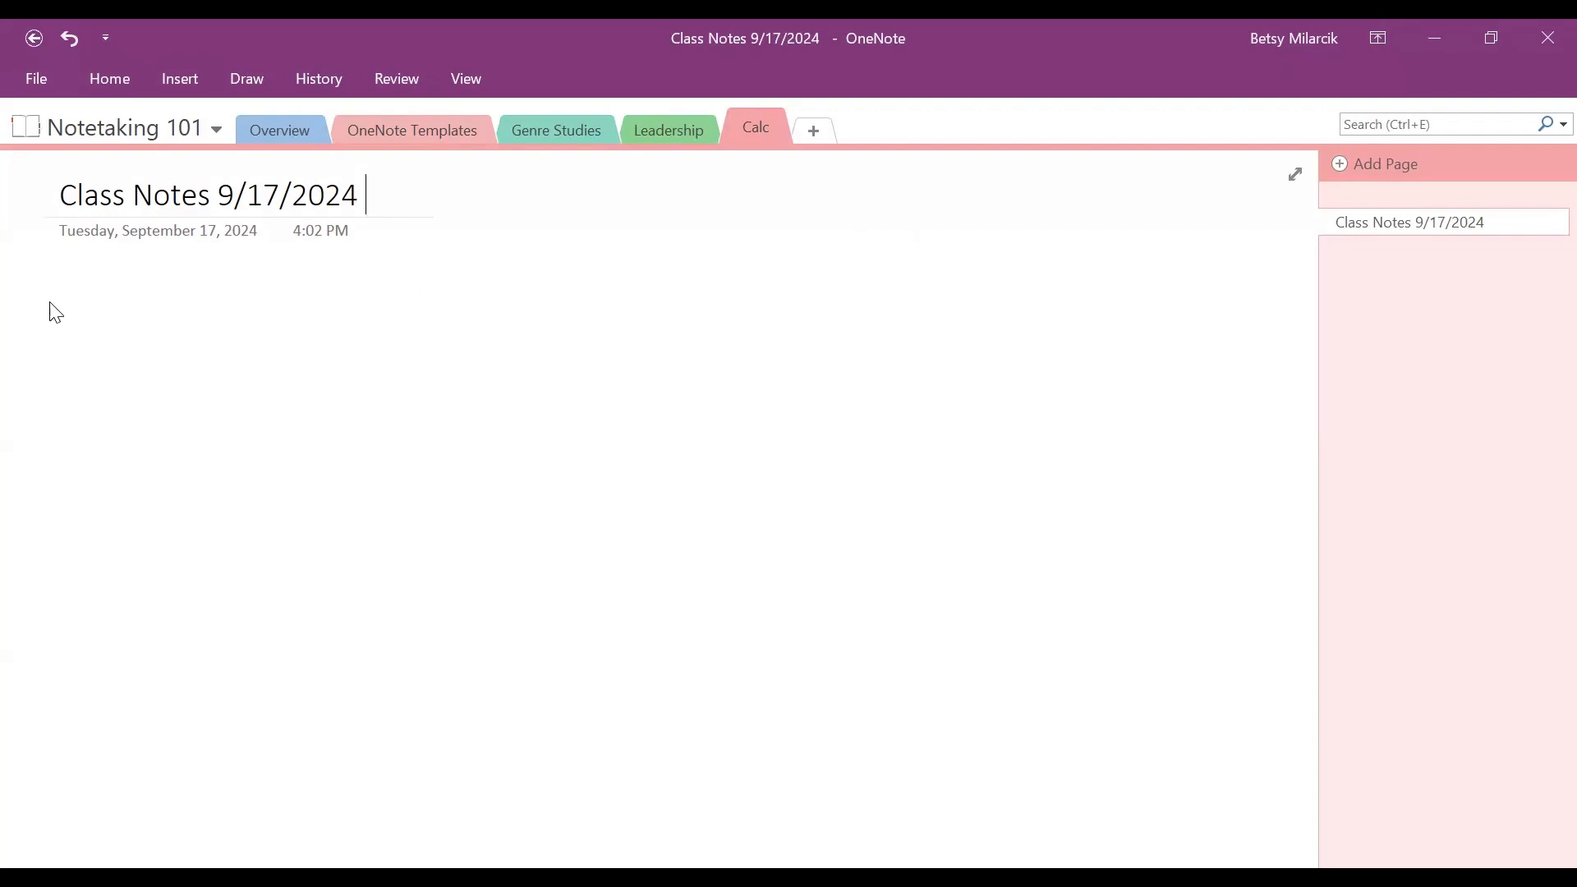
Write the note "The limit does not exist" in the body of the Class Notes page.
{"action": "left_click", "coordinate": [73, 282]}
{"action": "type", "text": "The limi"}
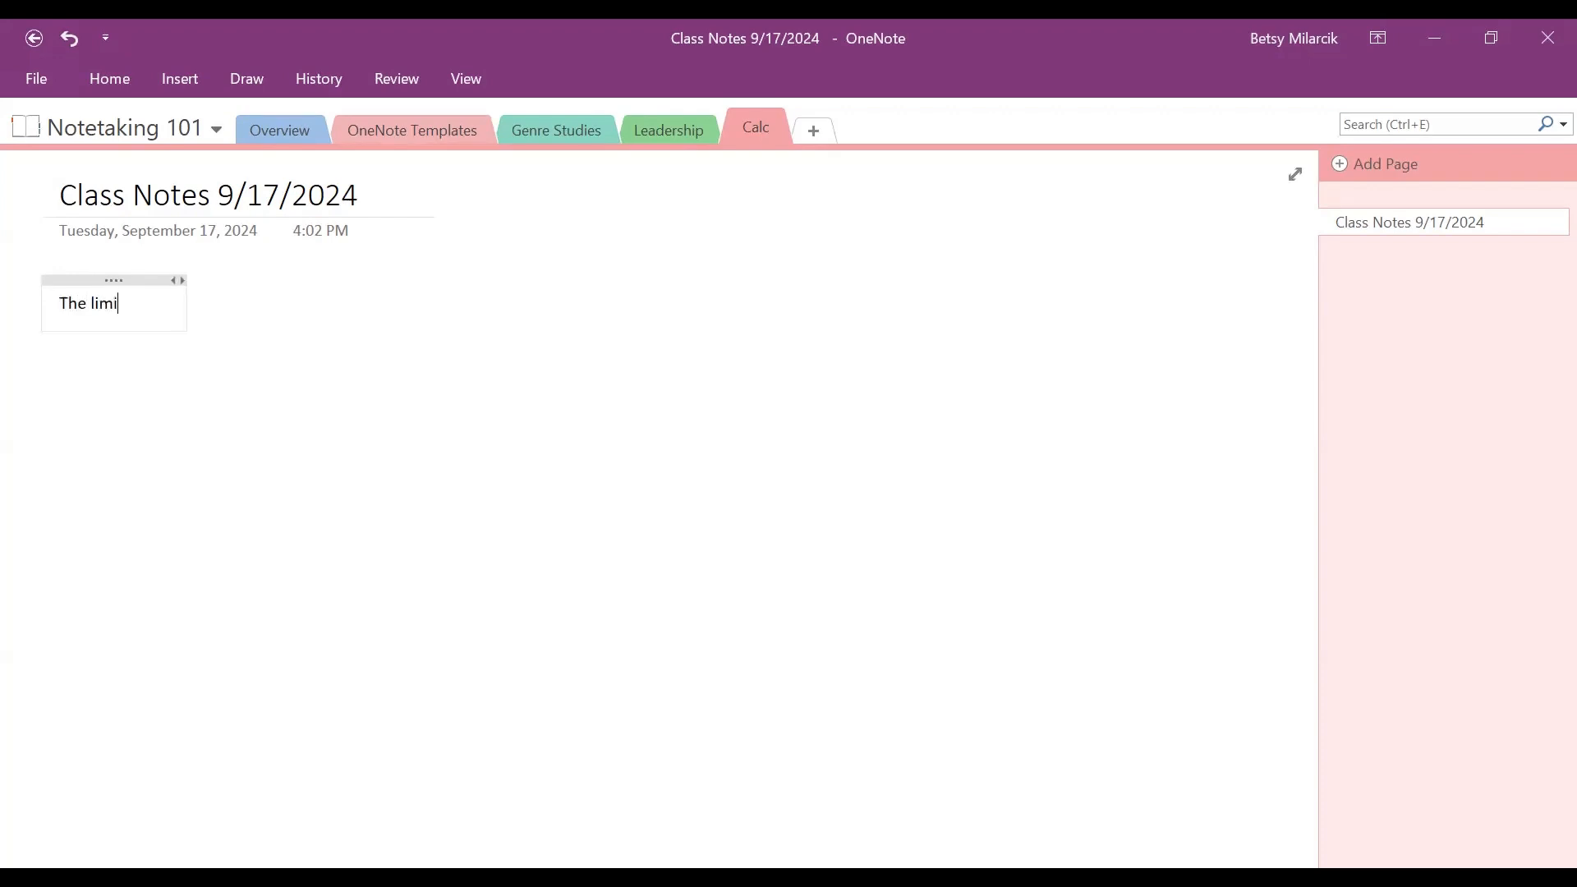
{"action": "type", "text": "t does not"}
{"action": "type", "text": "exist"}
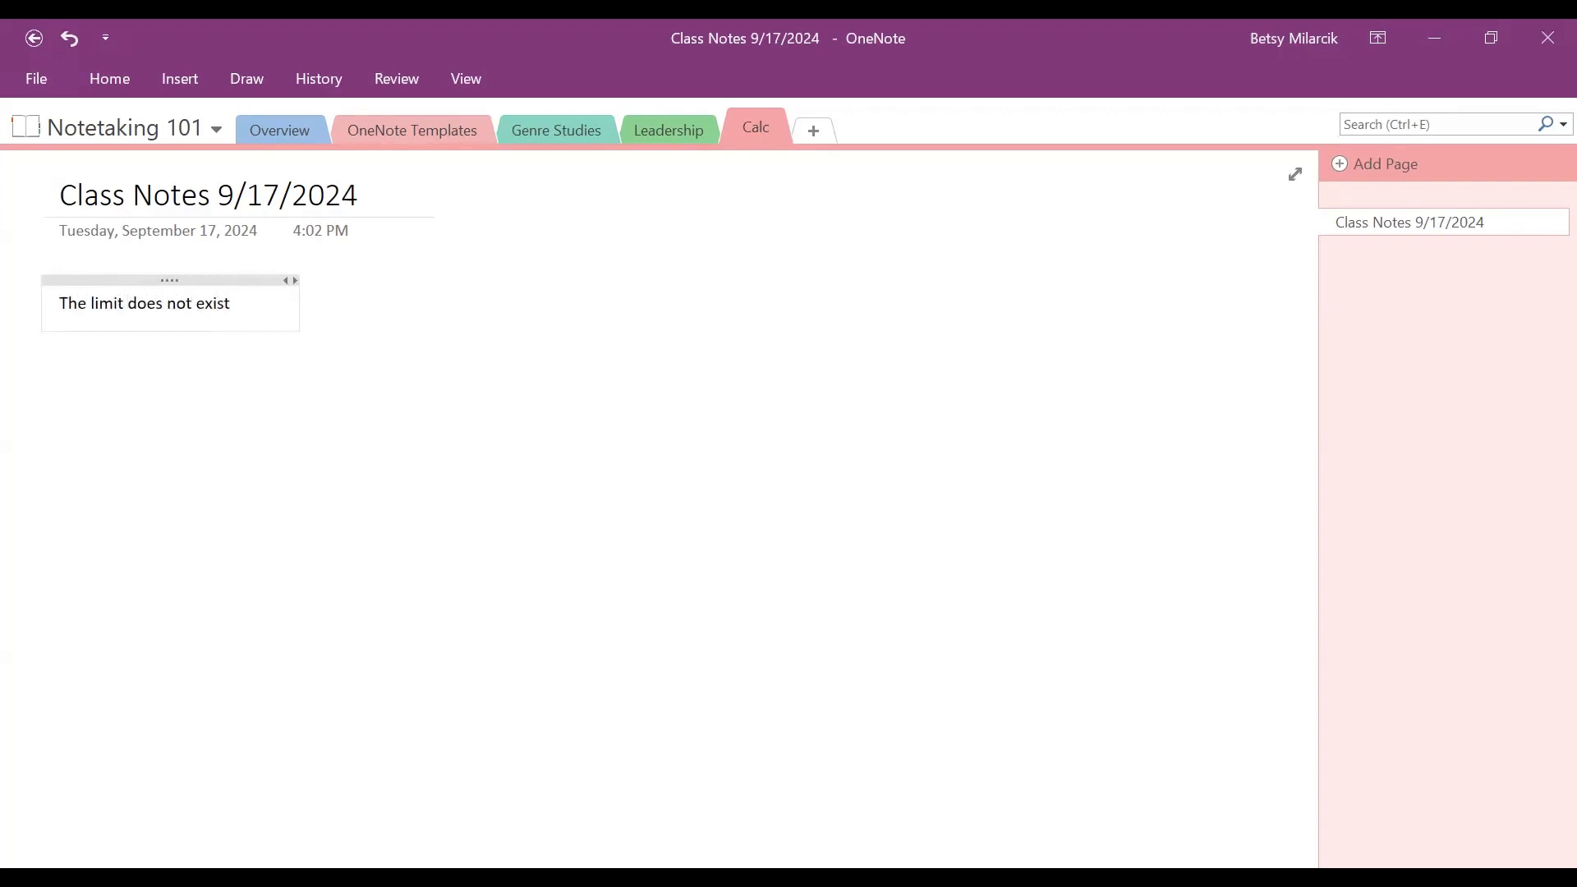
{"action": "key", "text": "Return"}
Tag the note "The limit does not exist" as Remember for later.
{"action": "left_click", "coordinate": [119, 81]}
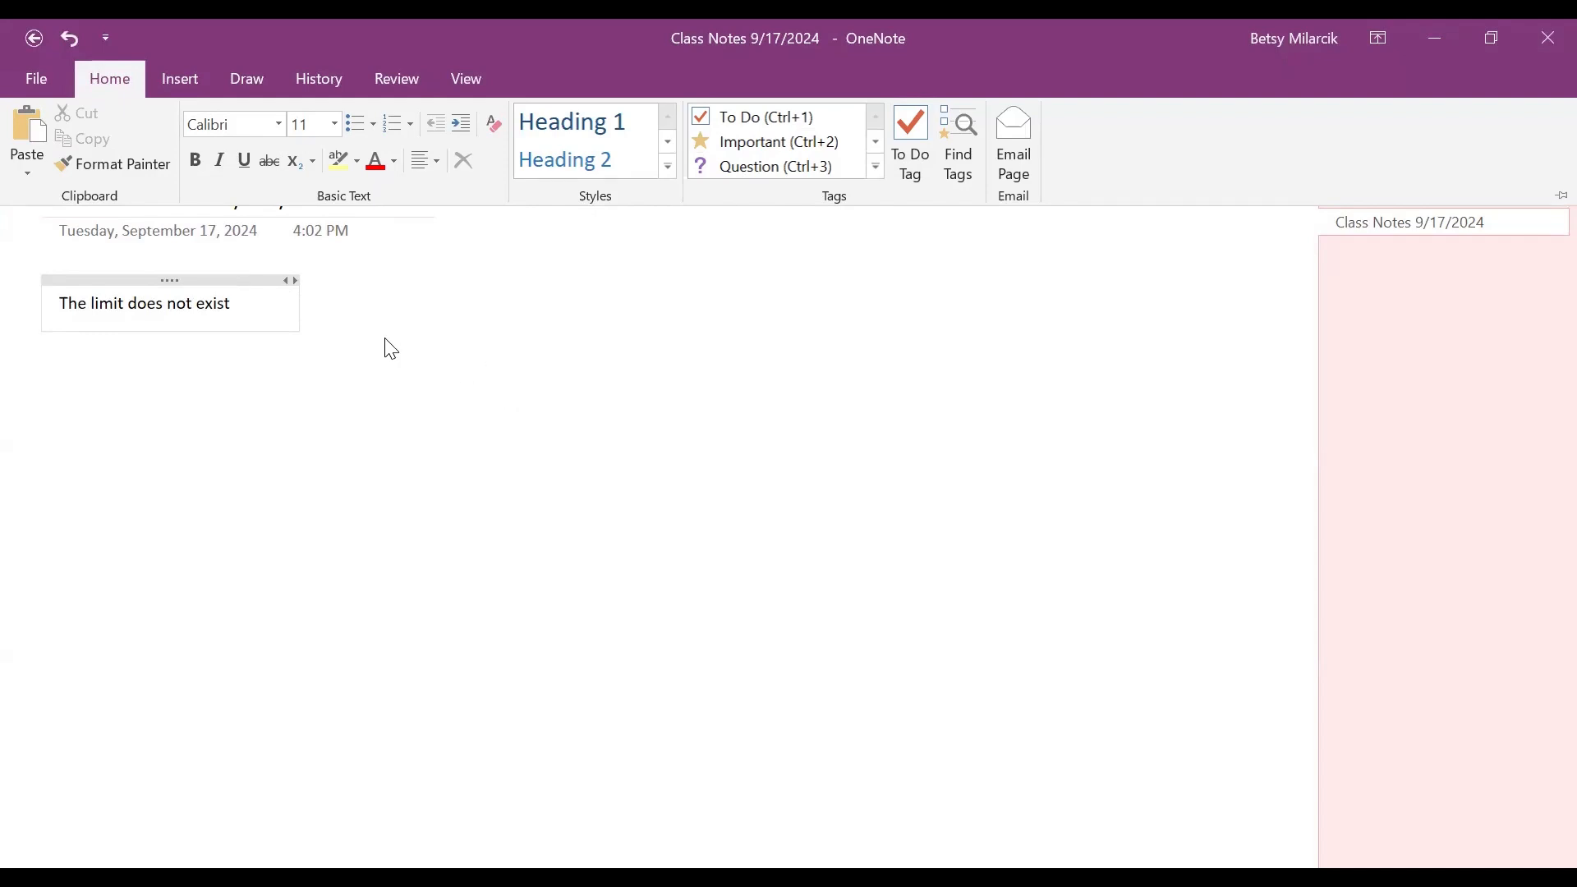
{"action": "right_click", "coordinate": [243, 301]}
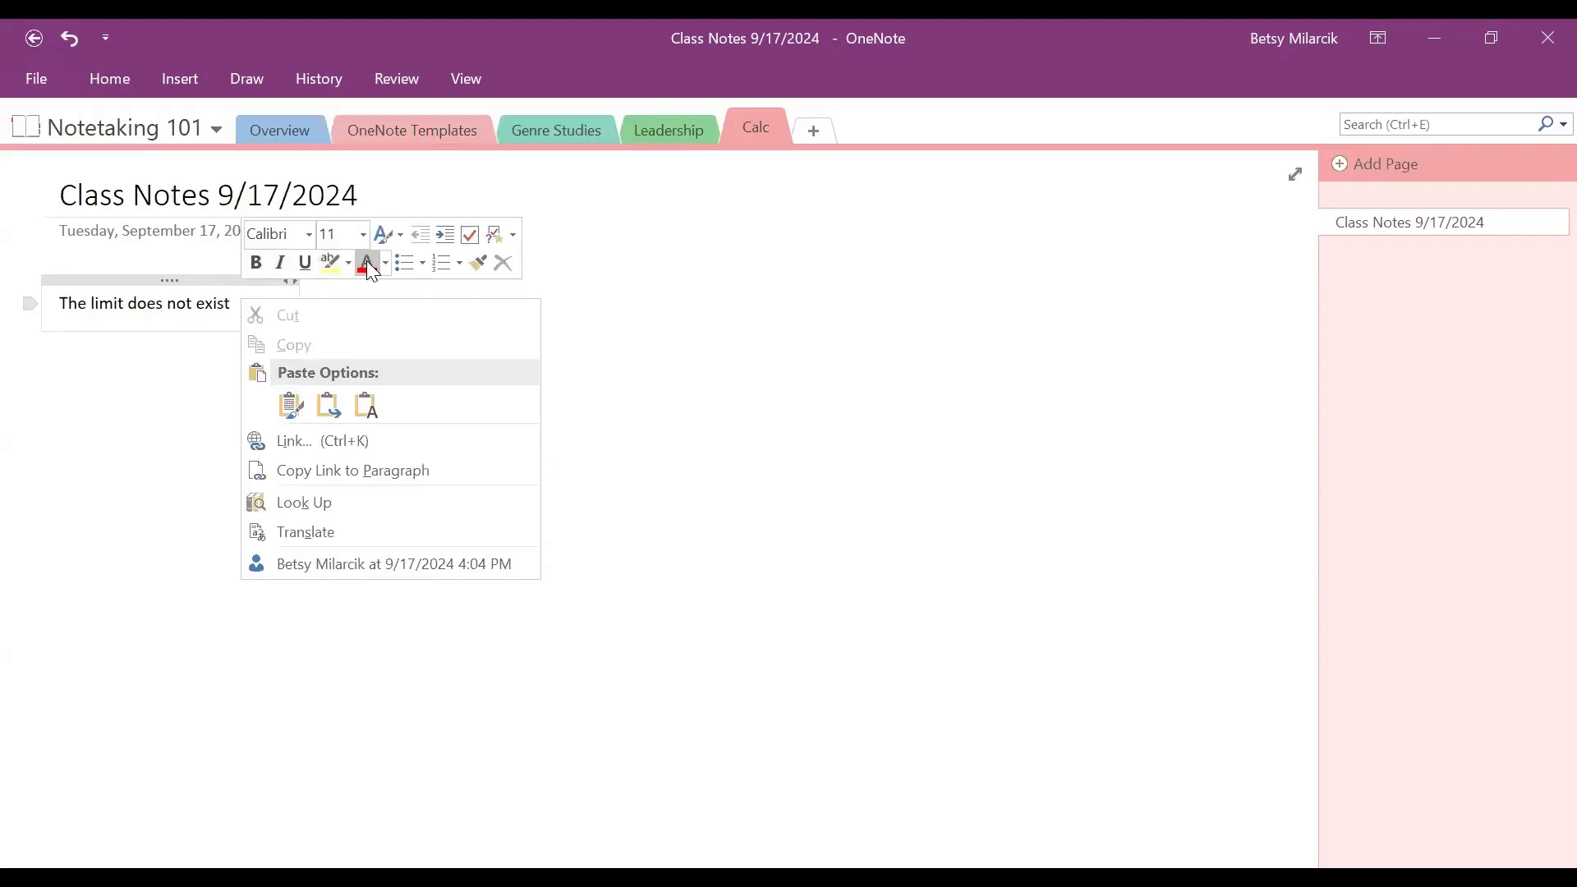
{"action": "left_click", "coordinate": [511, 233]}
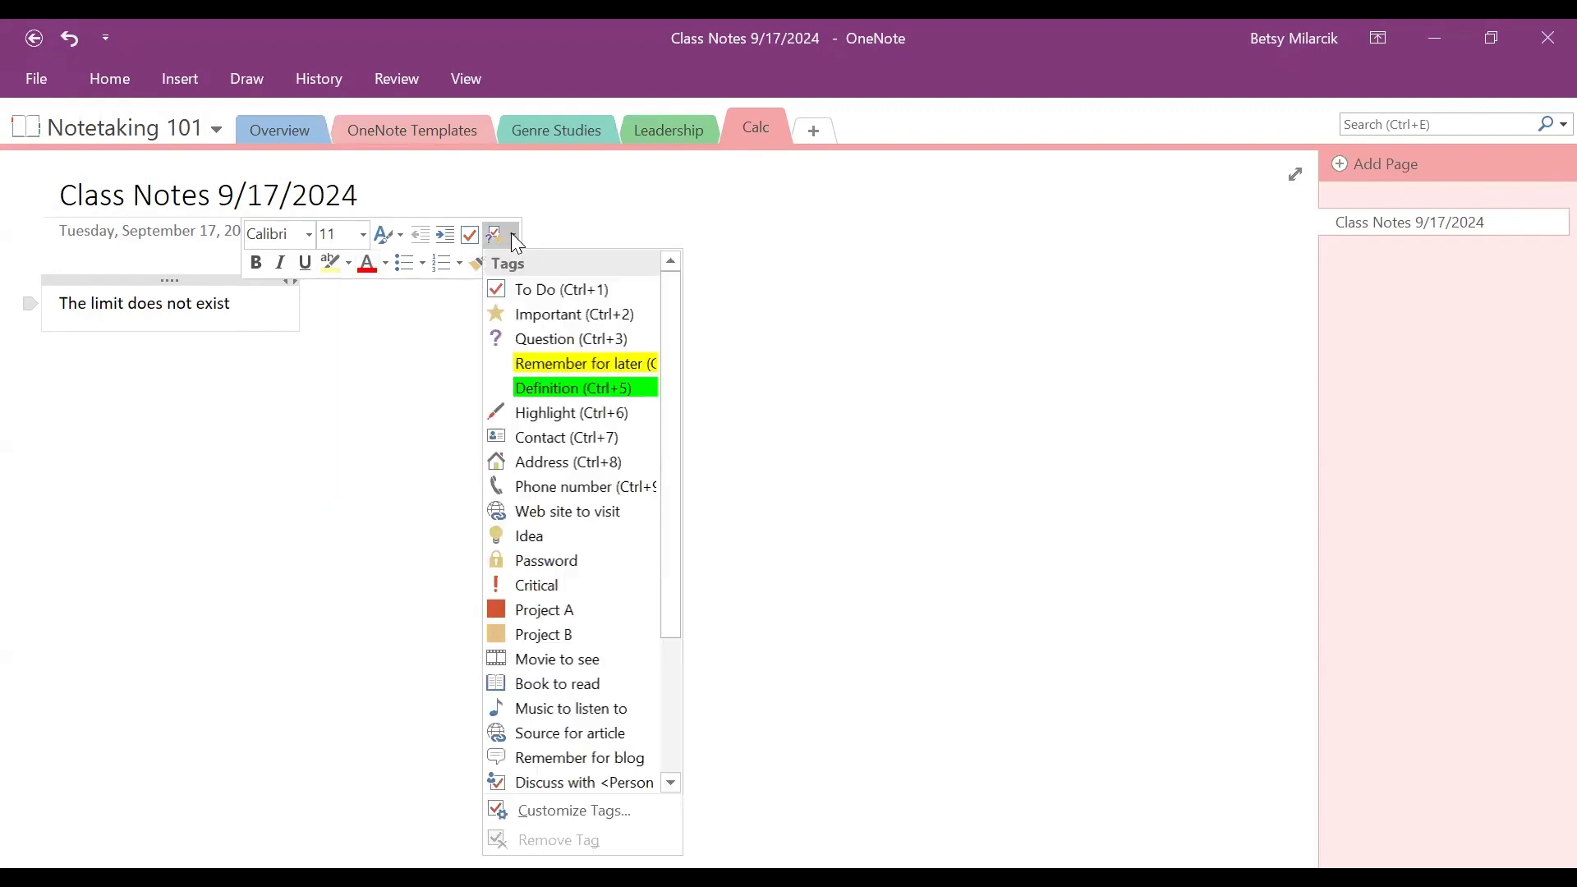
{"action": "left_click", "coordinate": [649, 361]}
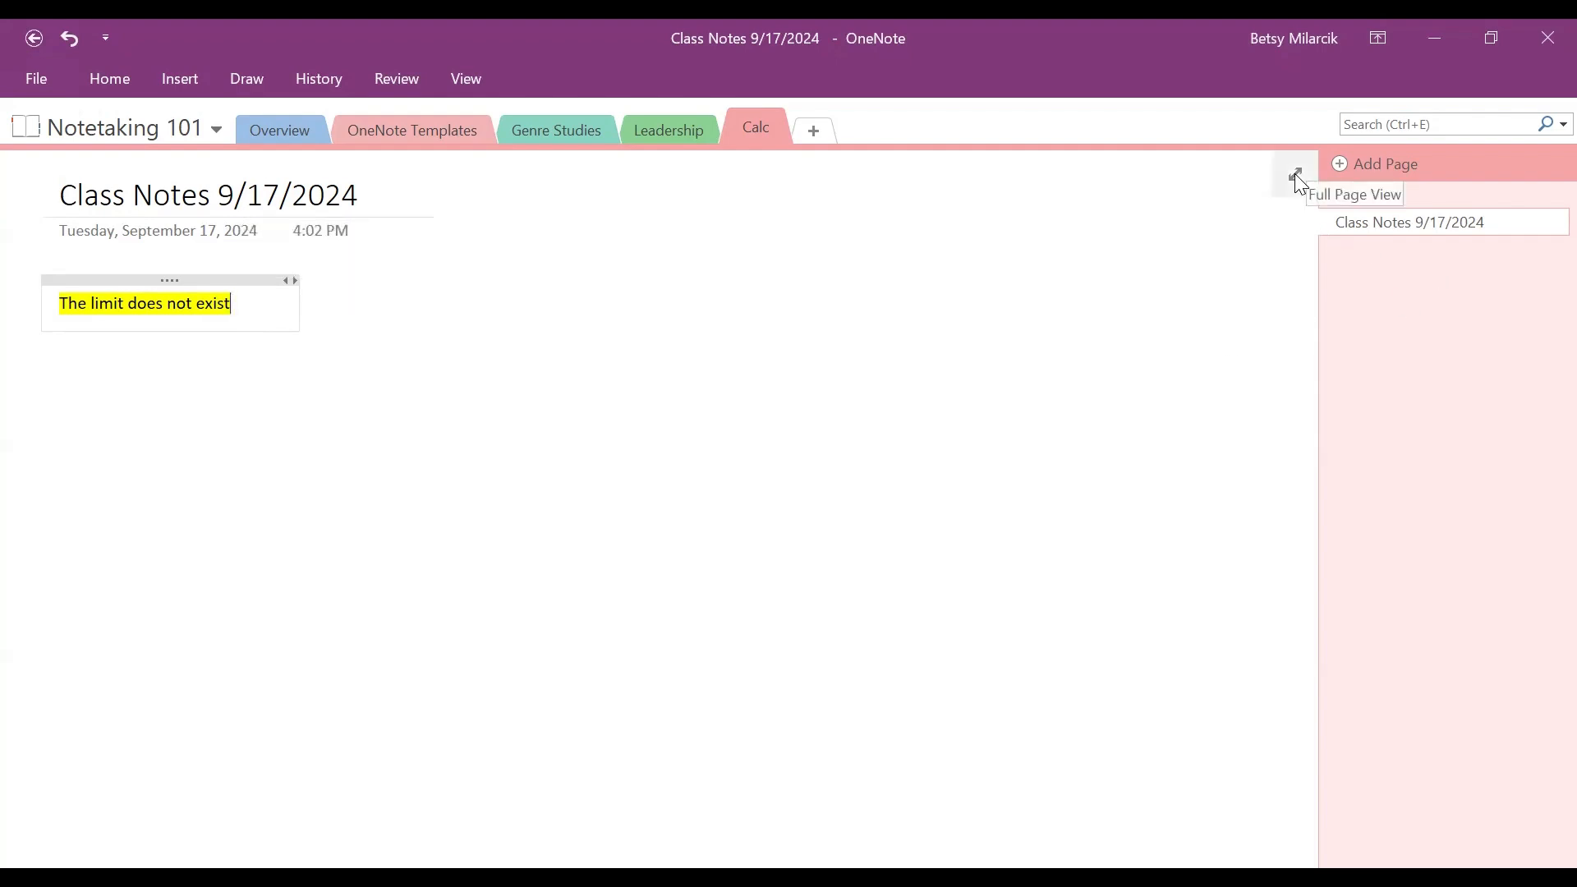
Find the notebook's tagged notes, visit each Remember for later item from the tags summary, and close the summary.
{"action": "left_click", "coordinate": [127, 76]}
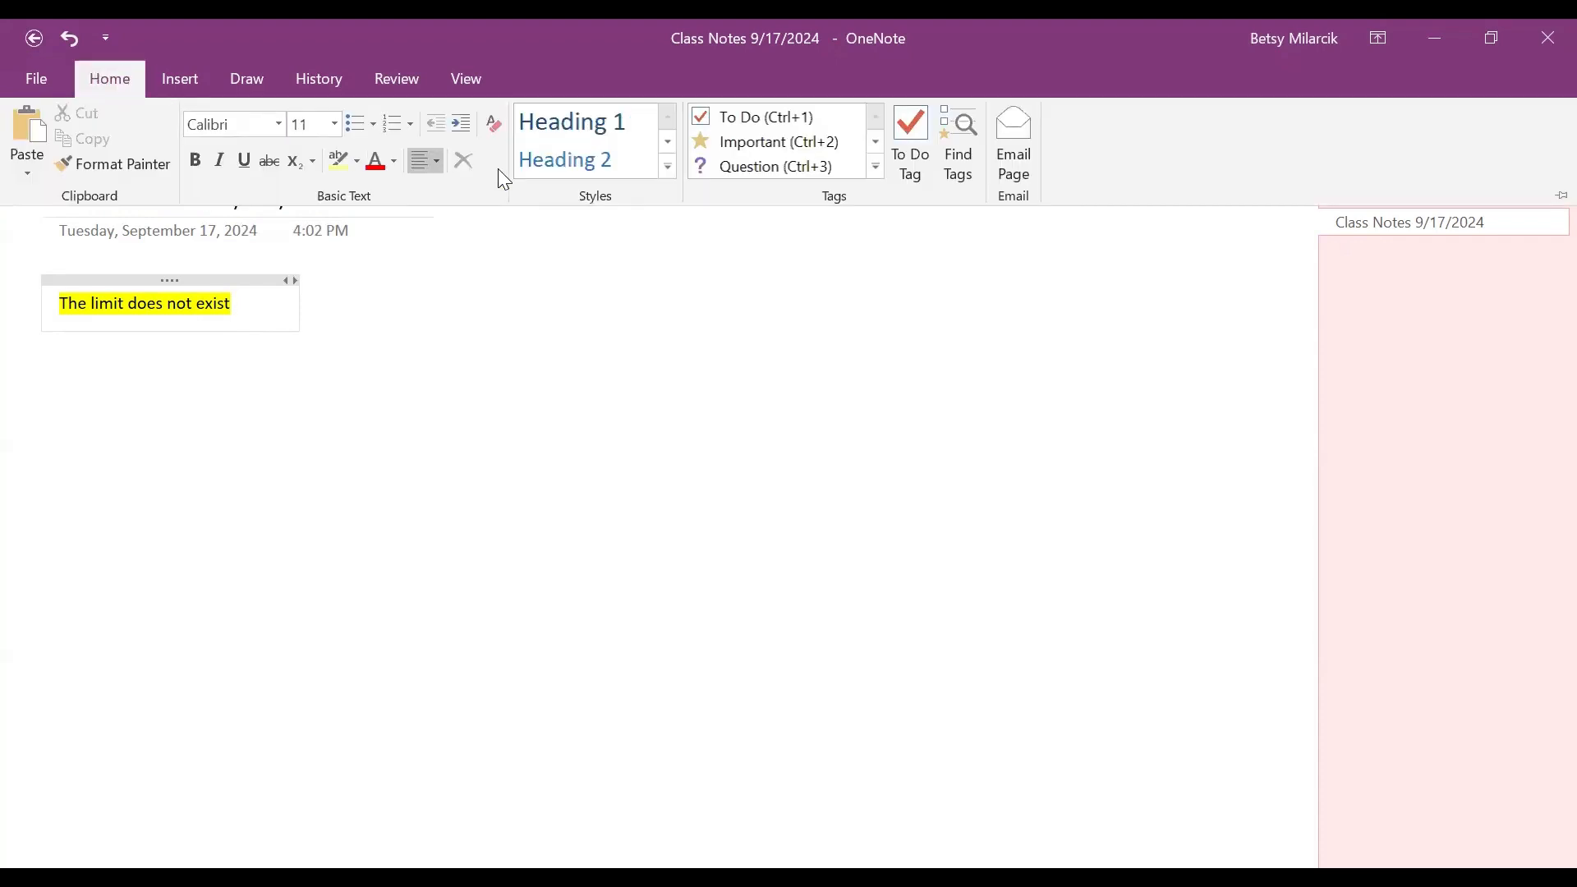
{"action": "left_click", "coordinate": [958, 175]}
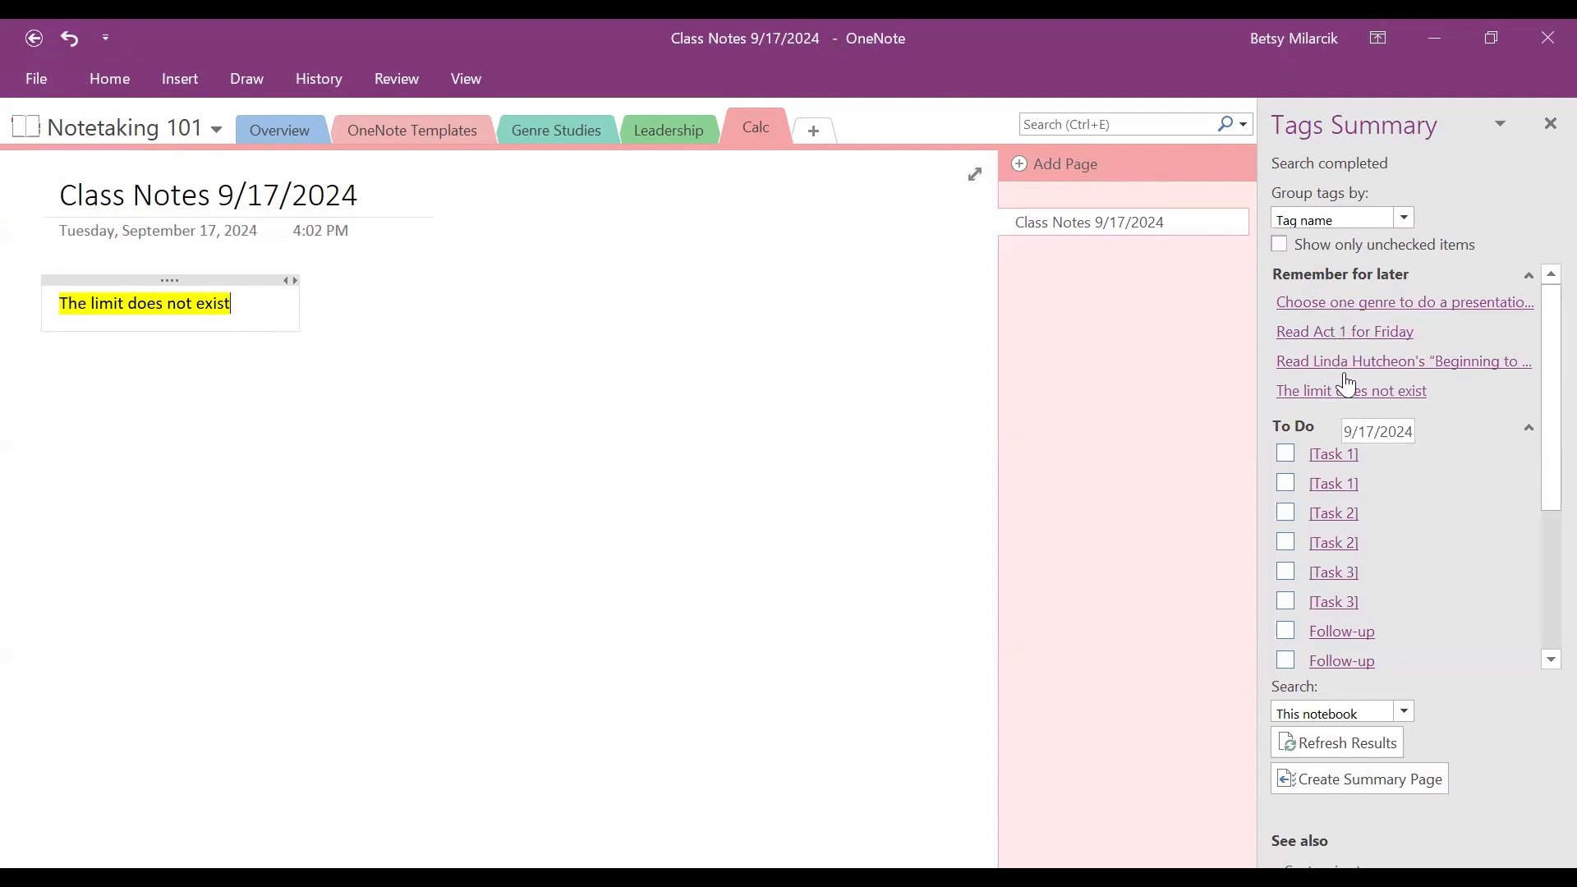
{"action": "left_click", "coordinate": [1349, 309]}
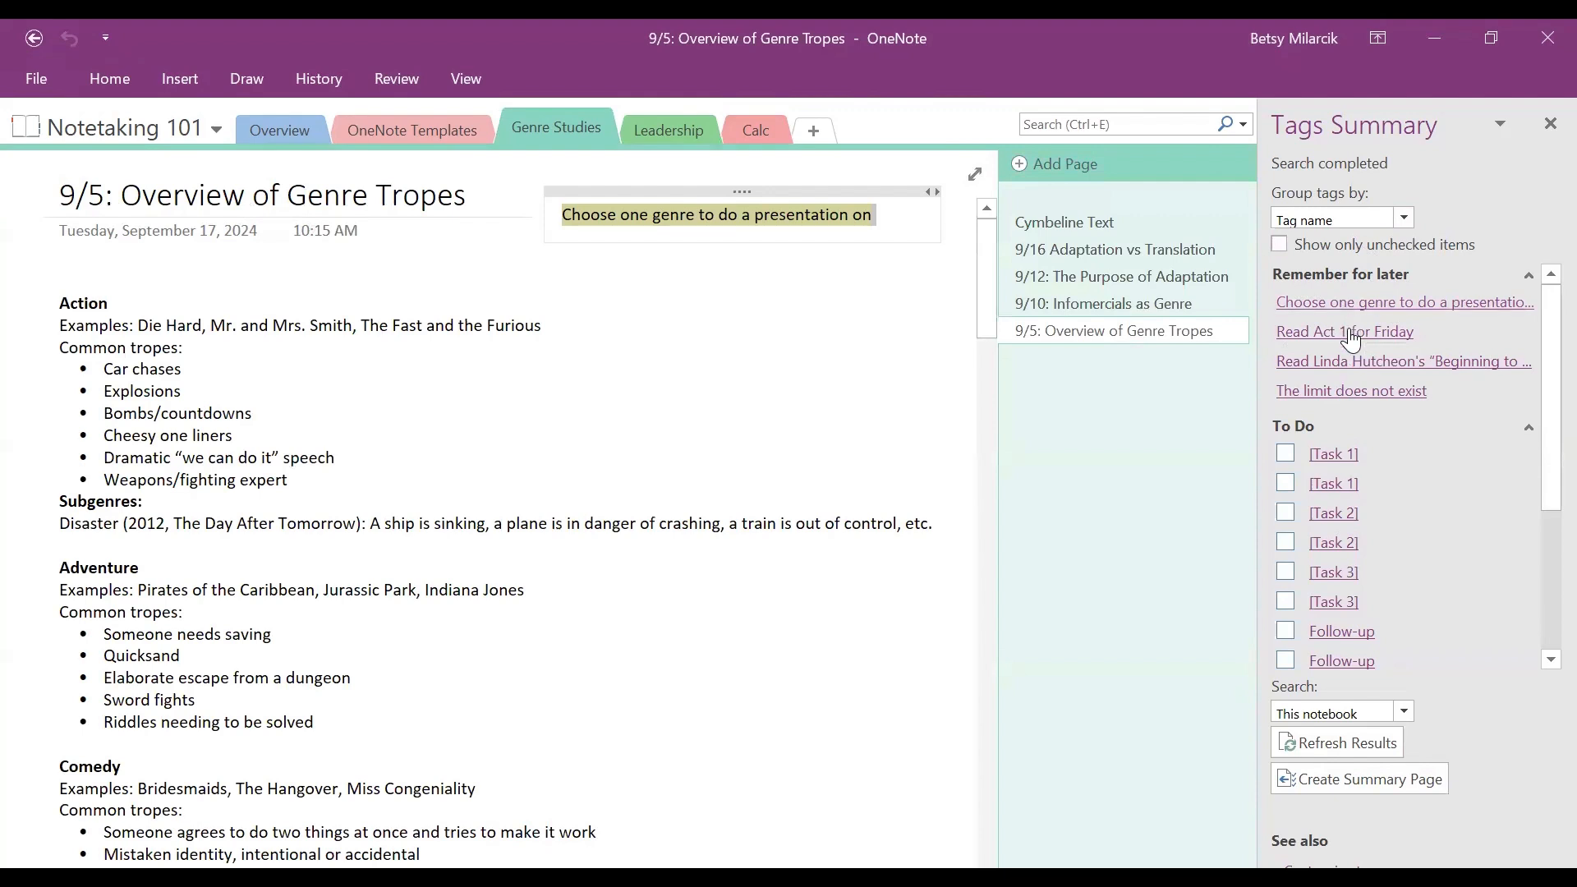
{"action": "left_click", "coordinate": [1351, 332]}
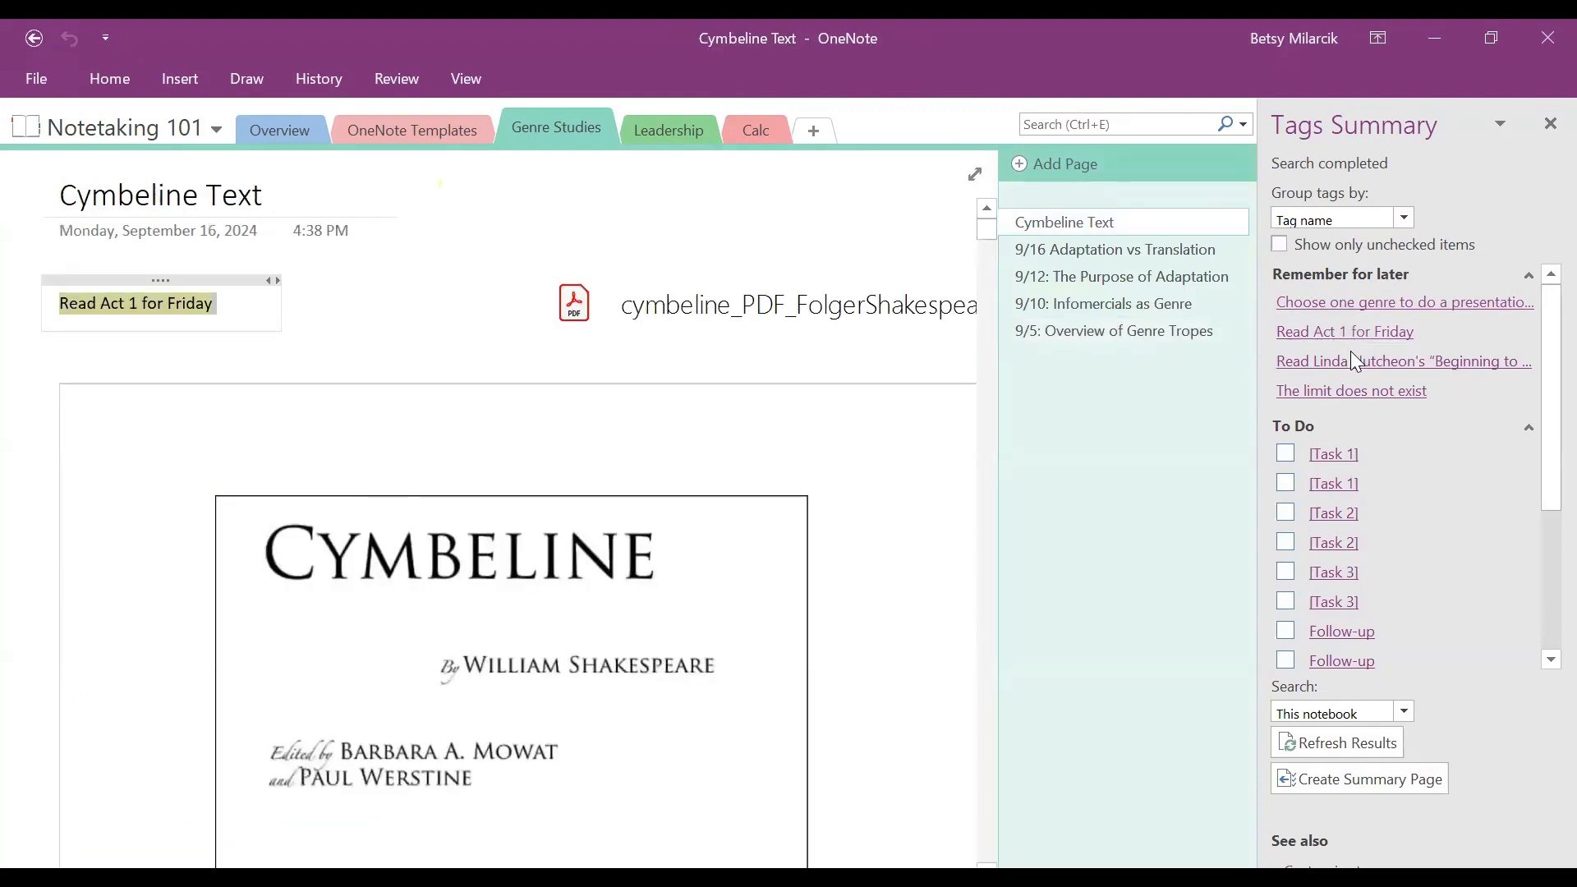
{"action": "left_click", "coordinate": [1353, 359]}
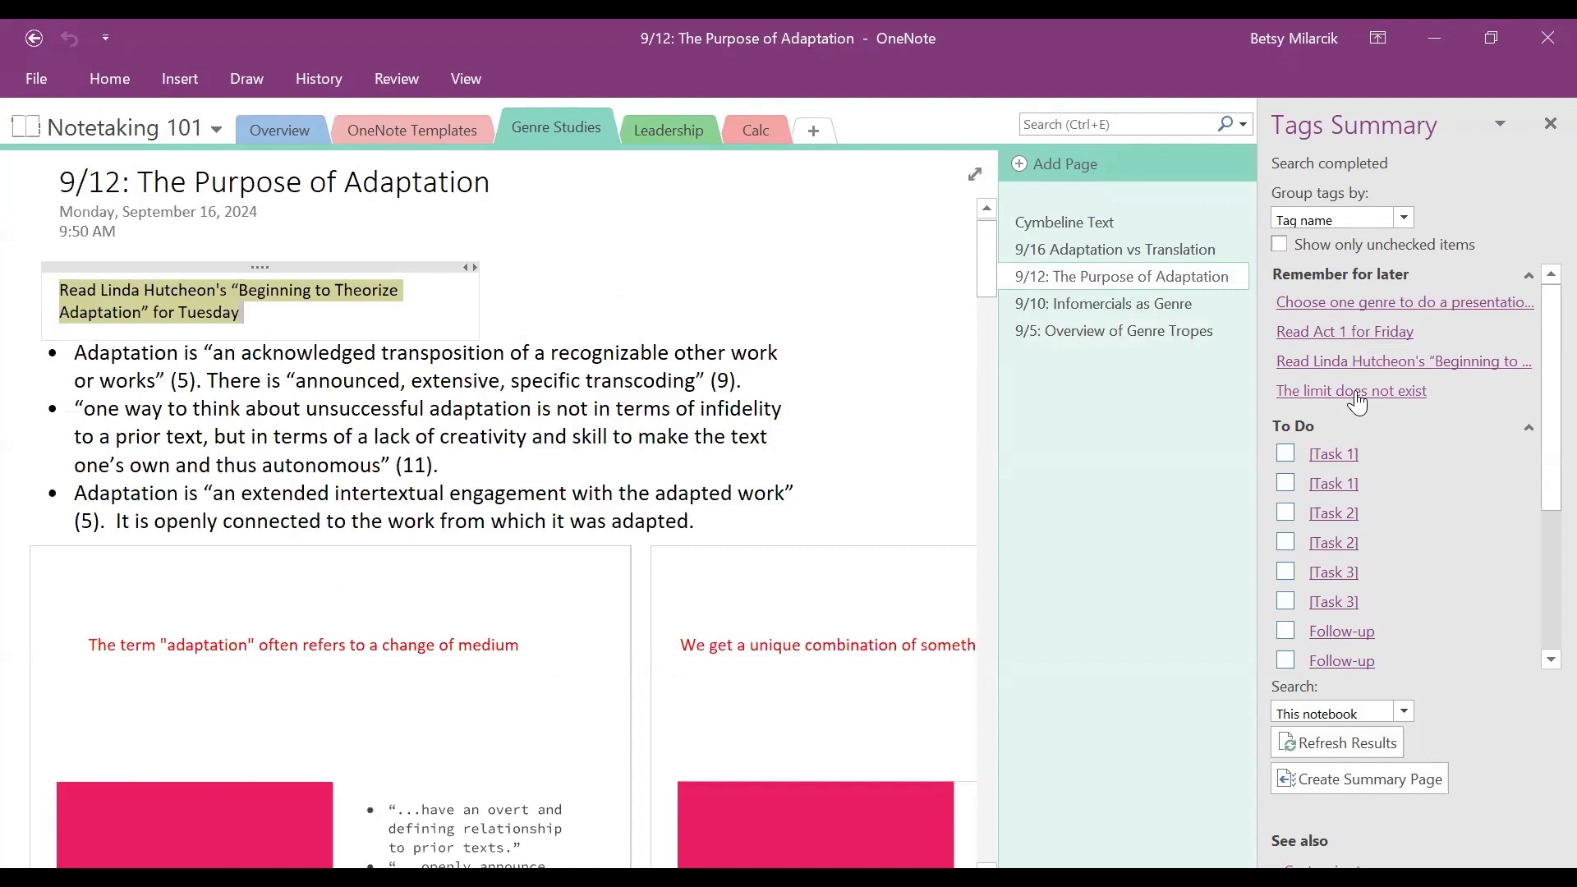
{"action": "left_click", "coordinate": [1366, 303]}
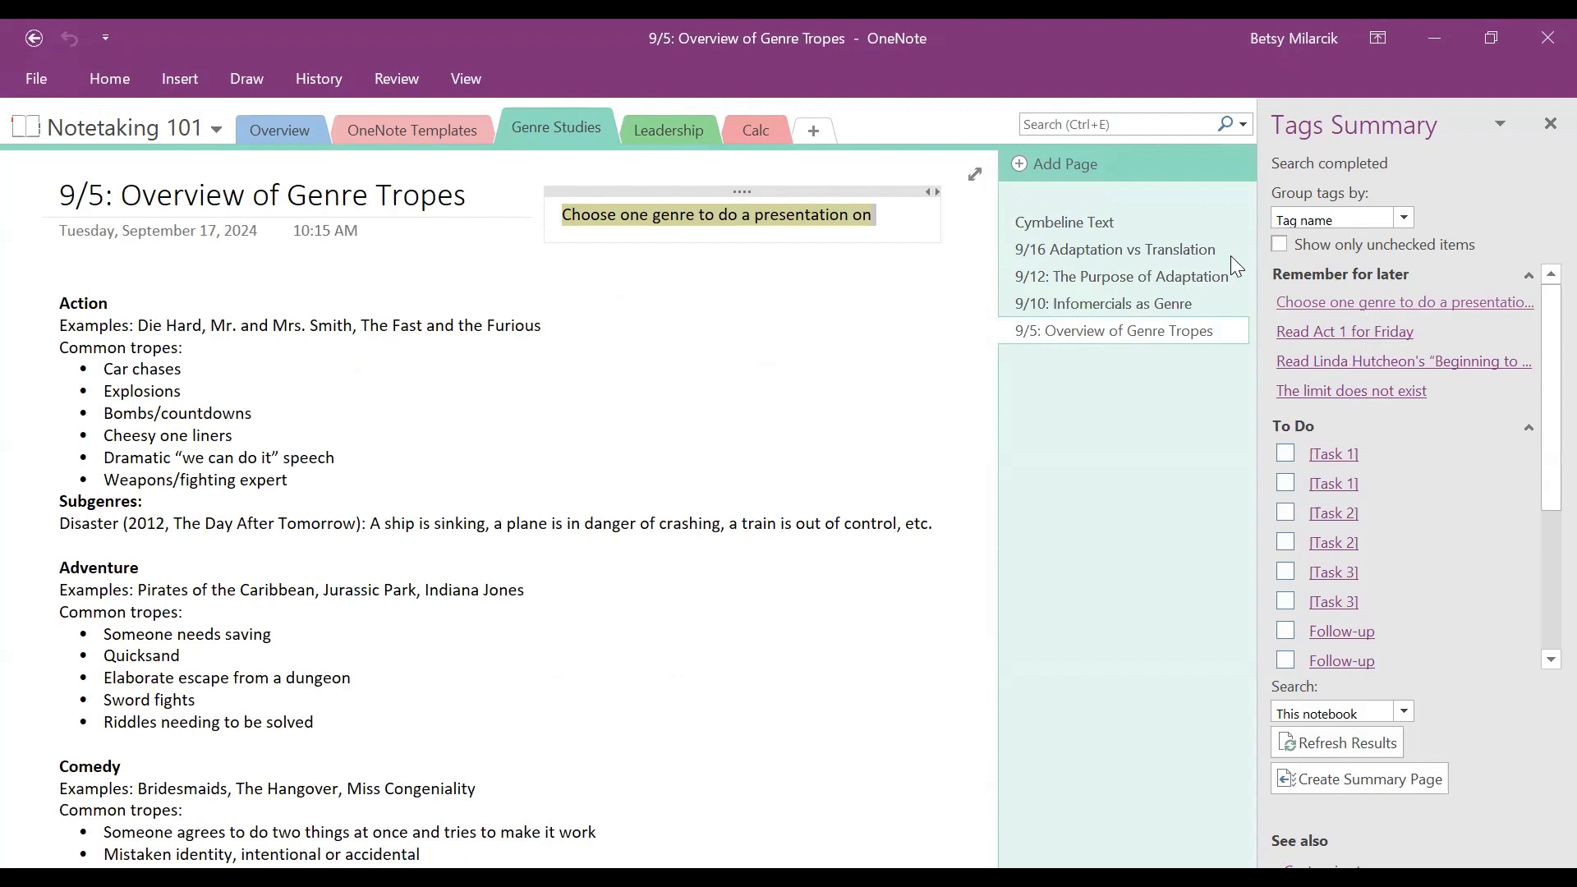
{"action": "left_click", "coordinate": [1393, 333]}
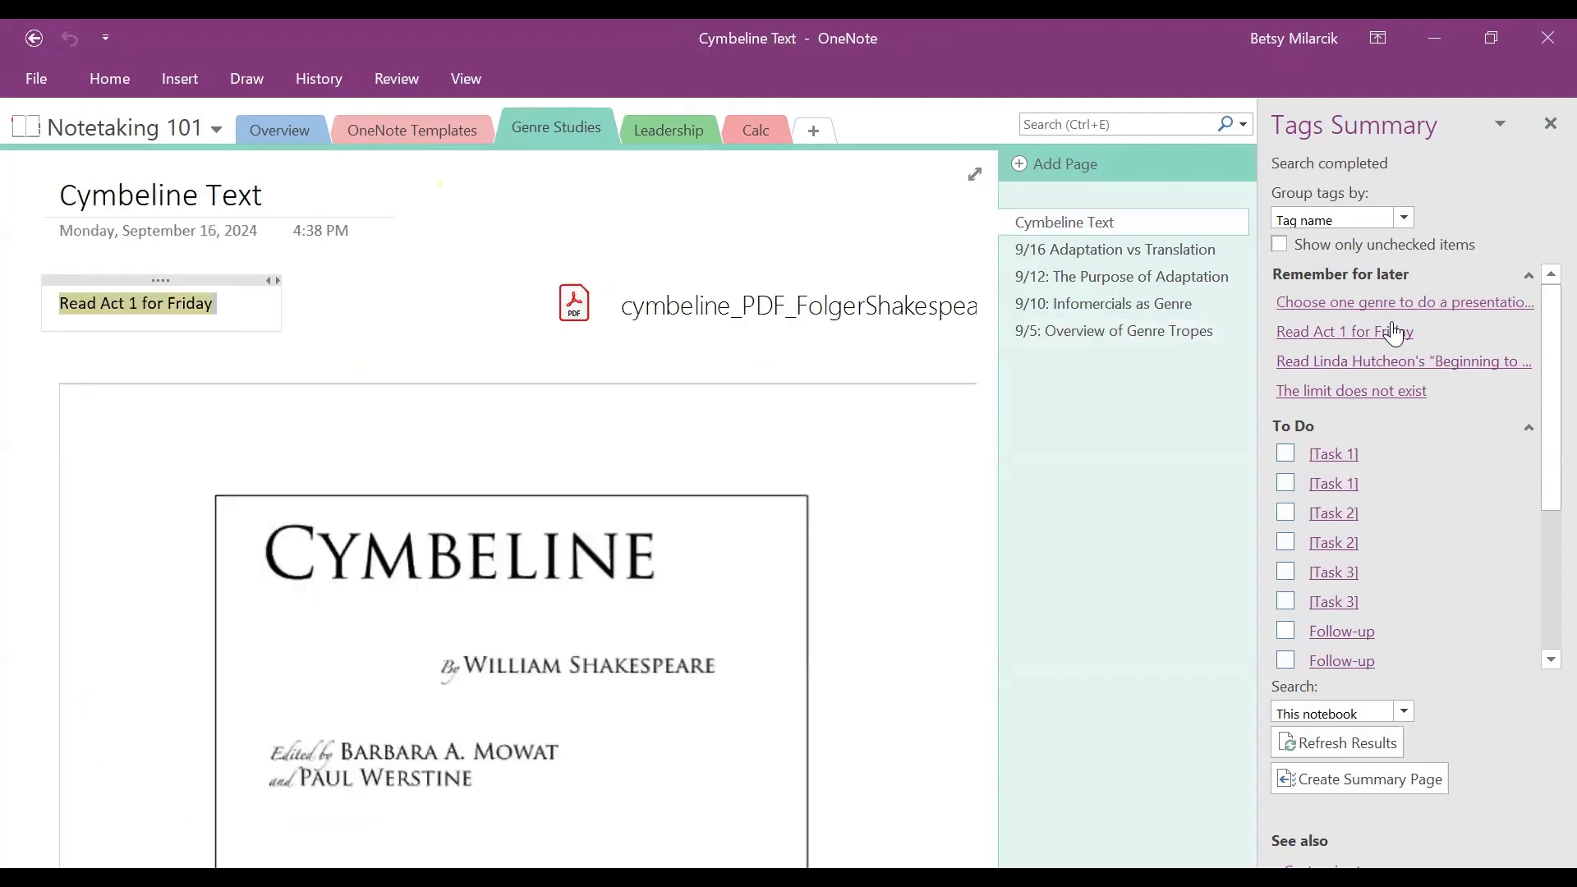
{"action": "left_click", "coordinate": [1398, 368]}
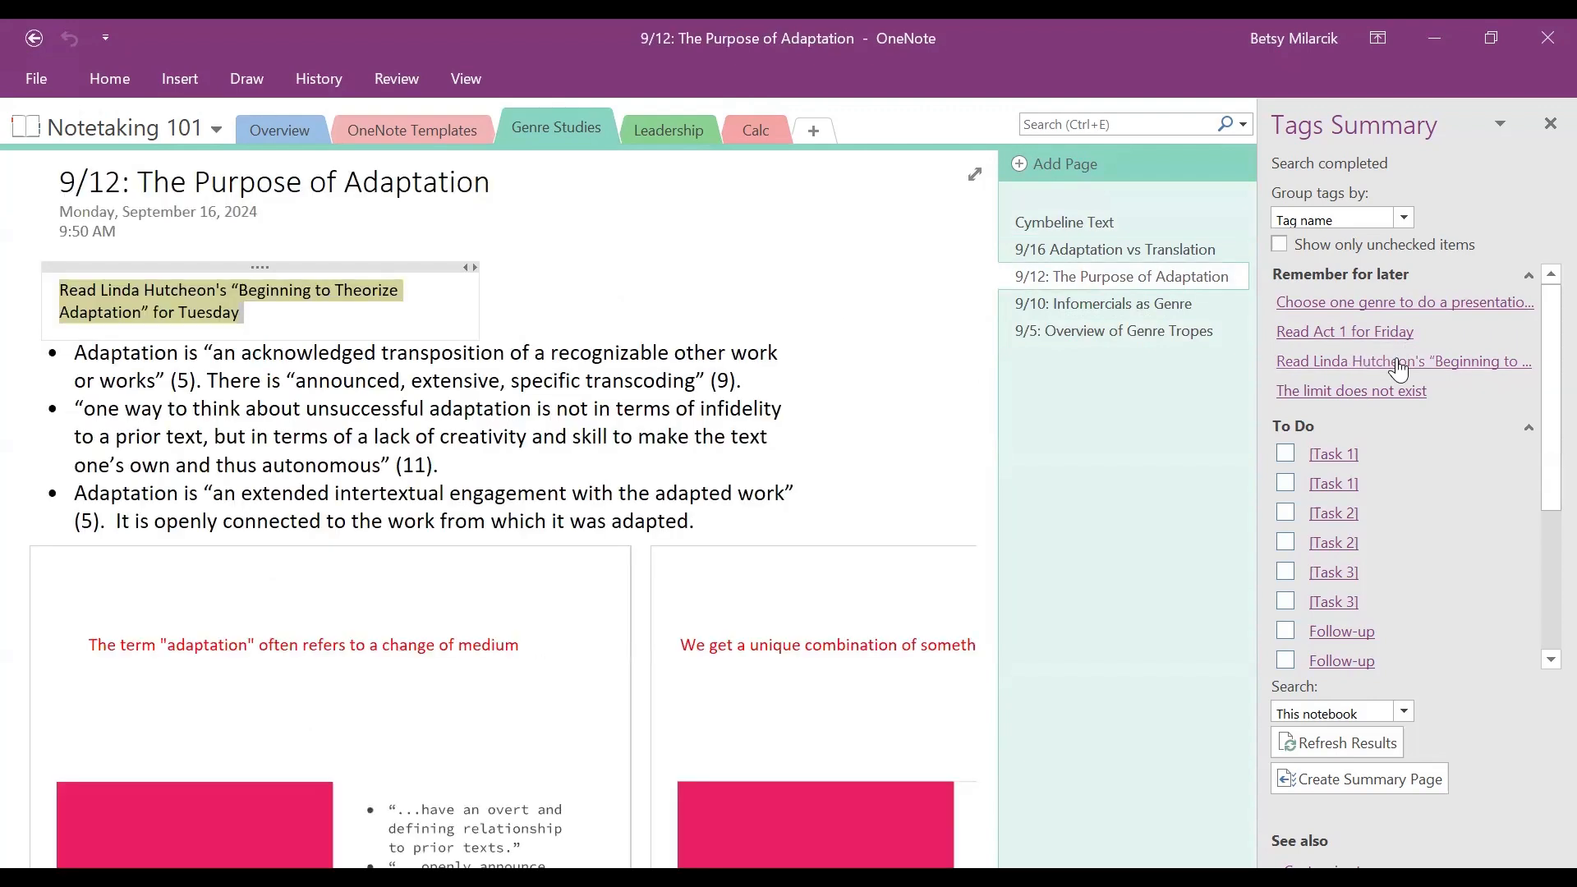
{"action": "left_click", "coordinate": [1387, 393]}
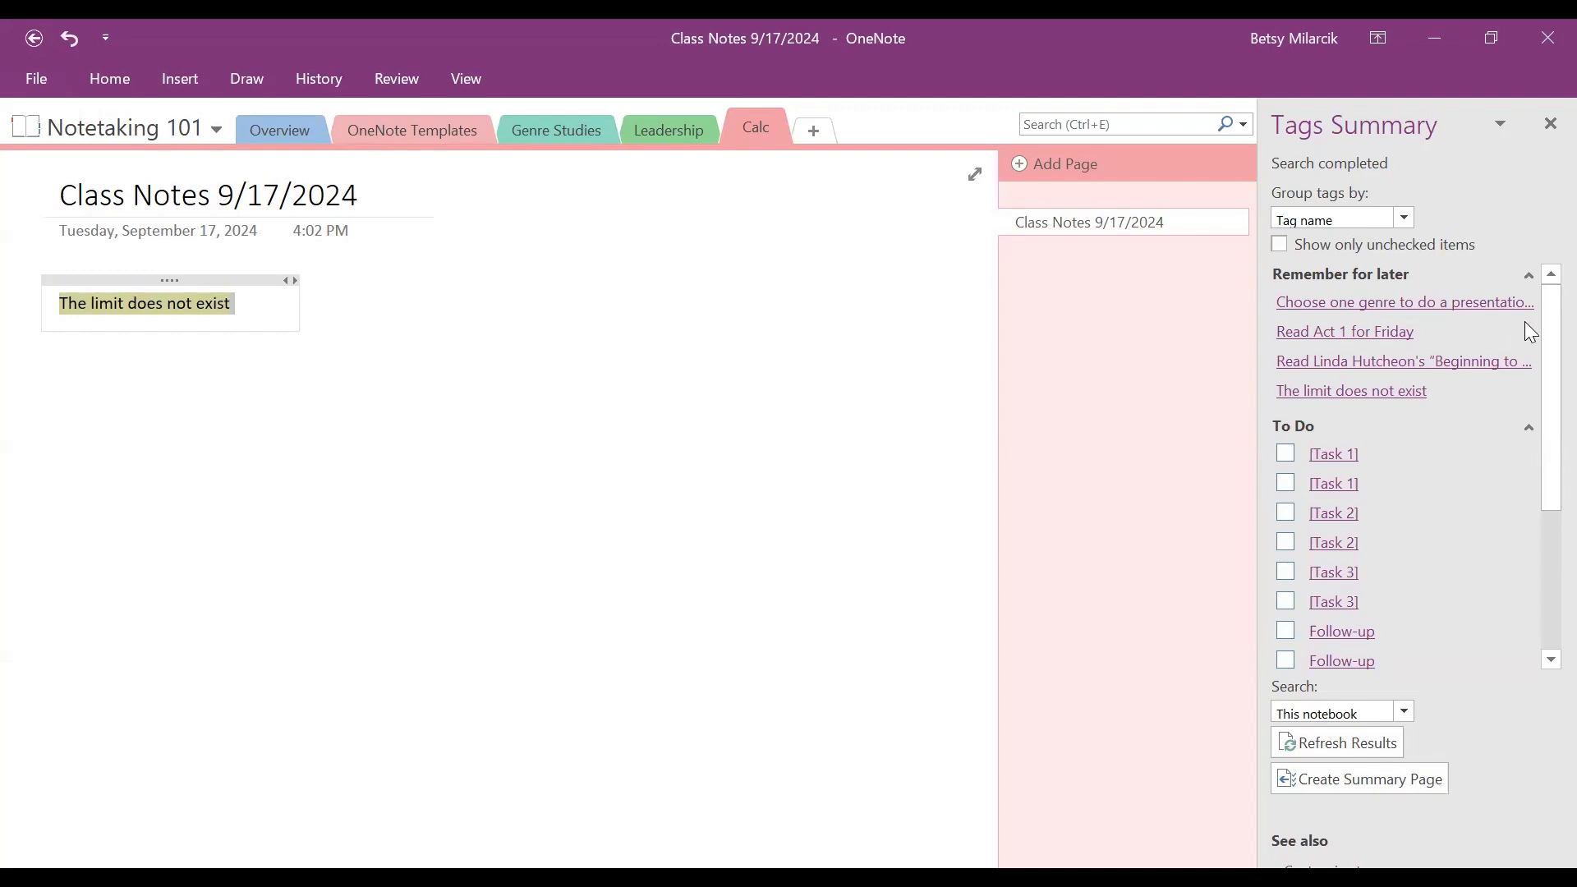
{"action": "left_click", "coordinate": [1547, 128]}
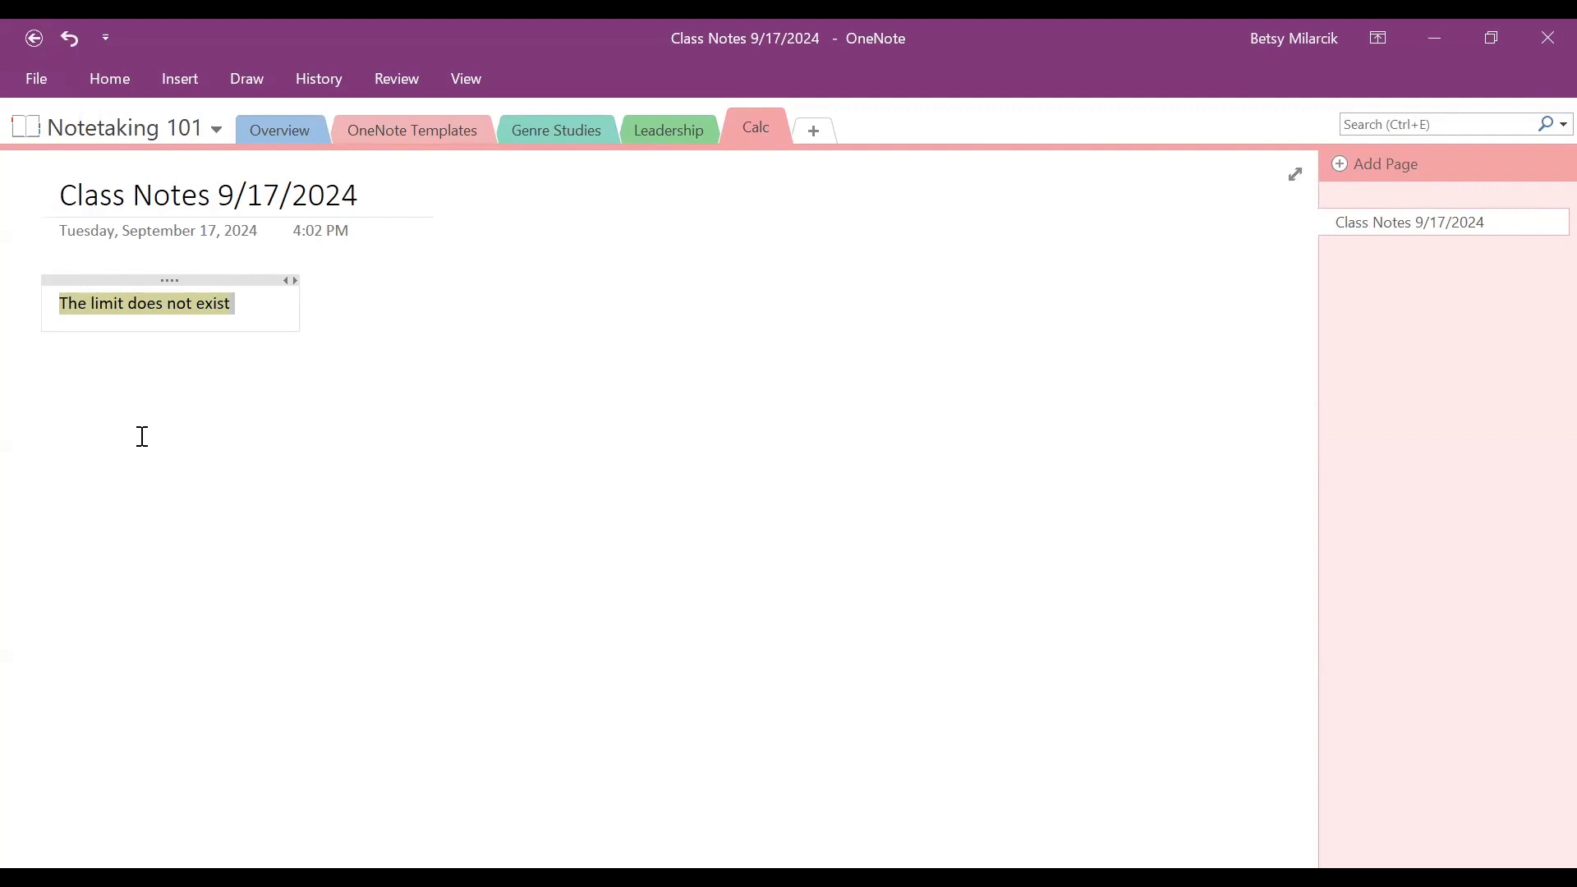
View the Detailed Lecture Notes page in the OneNote Templates section and list the available Academic page templates.
{"action": "left_click", "coordinate": [410, 141]}
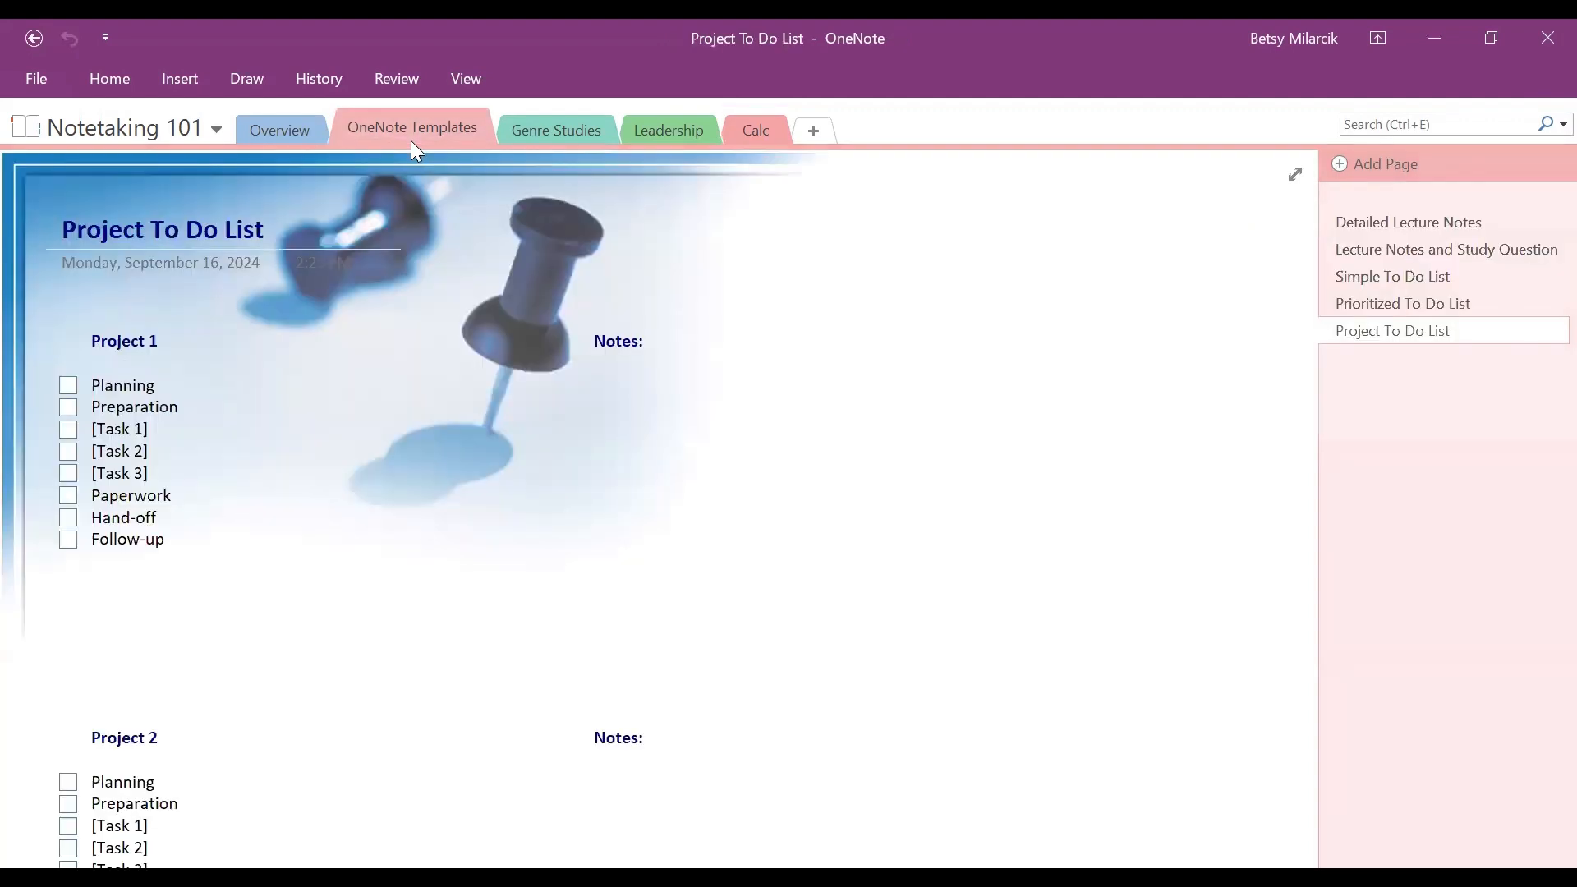
{"action": "left_click", "coordinate": [1408, 222]}
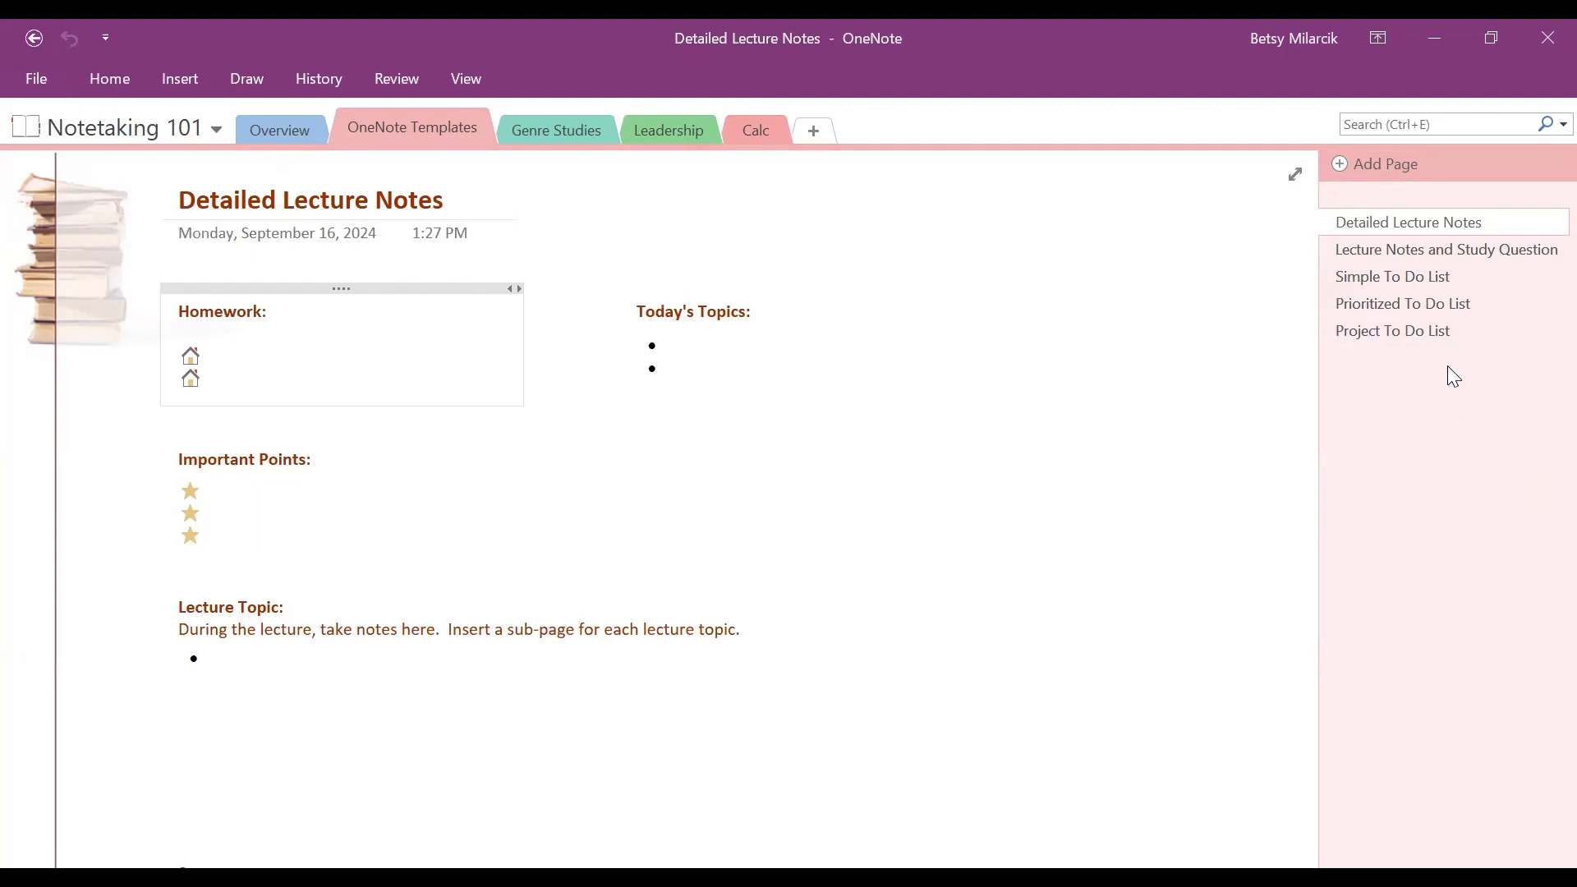
{"action": "left_click", "coordinate": [175, 81]}
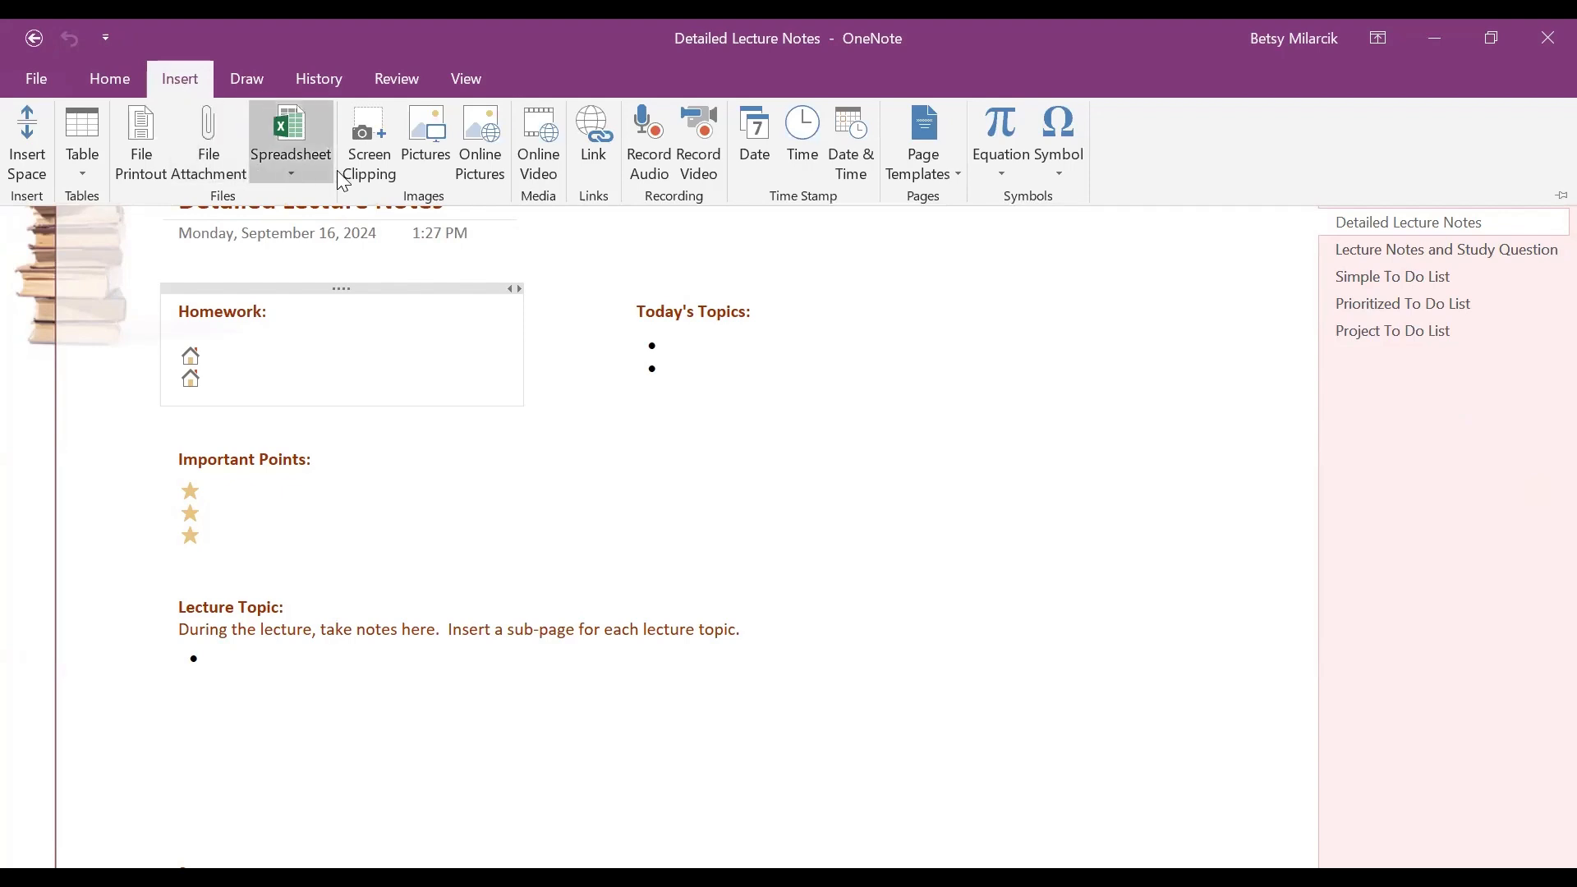
{"action": "left_click", "coordinate": [957, 174]}
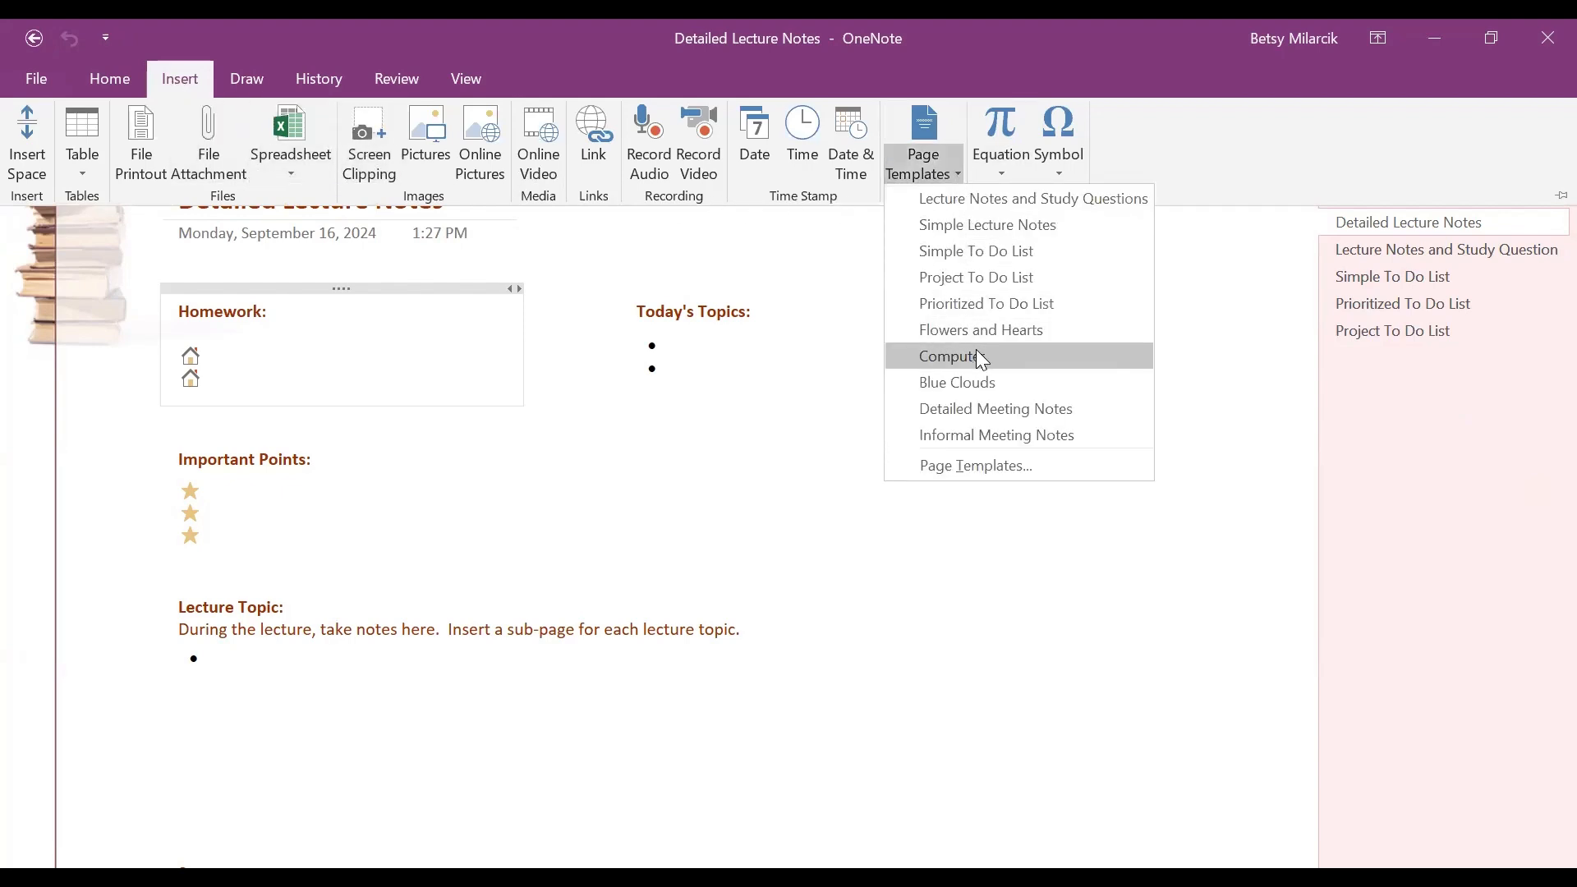
{"action": "left_click", "coordinate": [987, 465]}
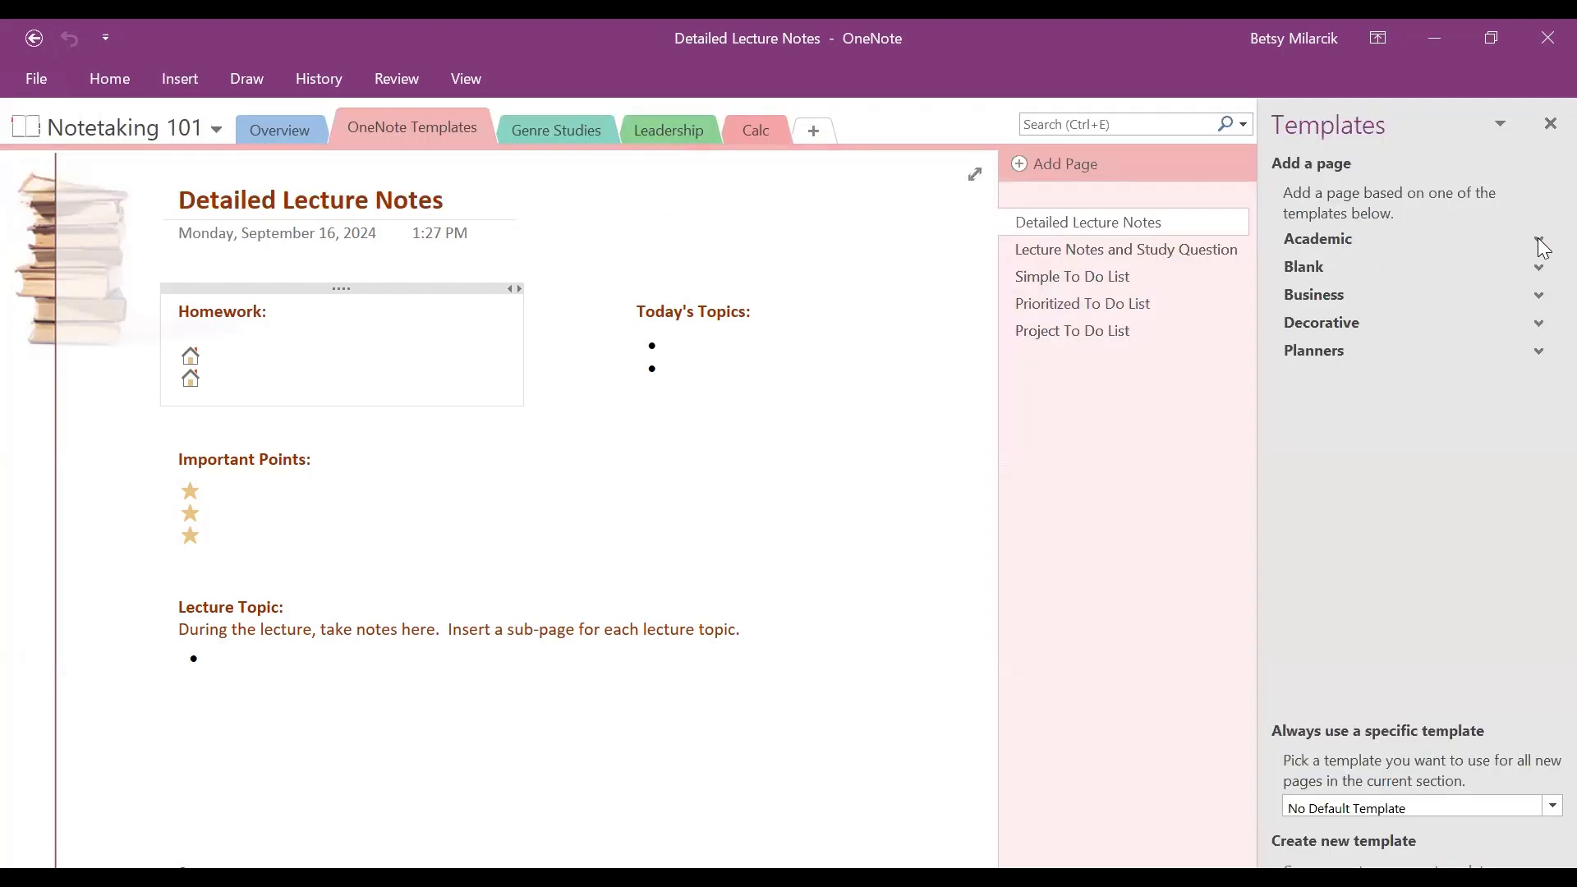
{"action": "left_click", "coordinate": [1539, 241]}
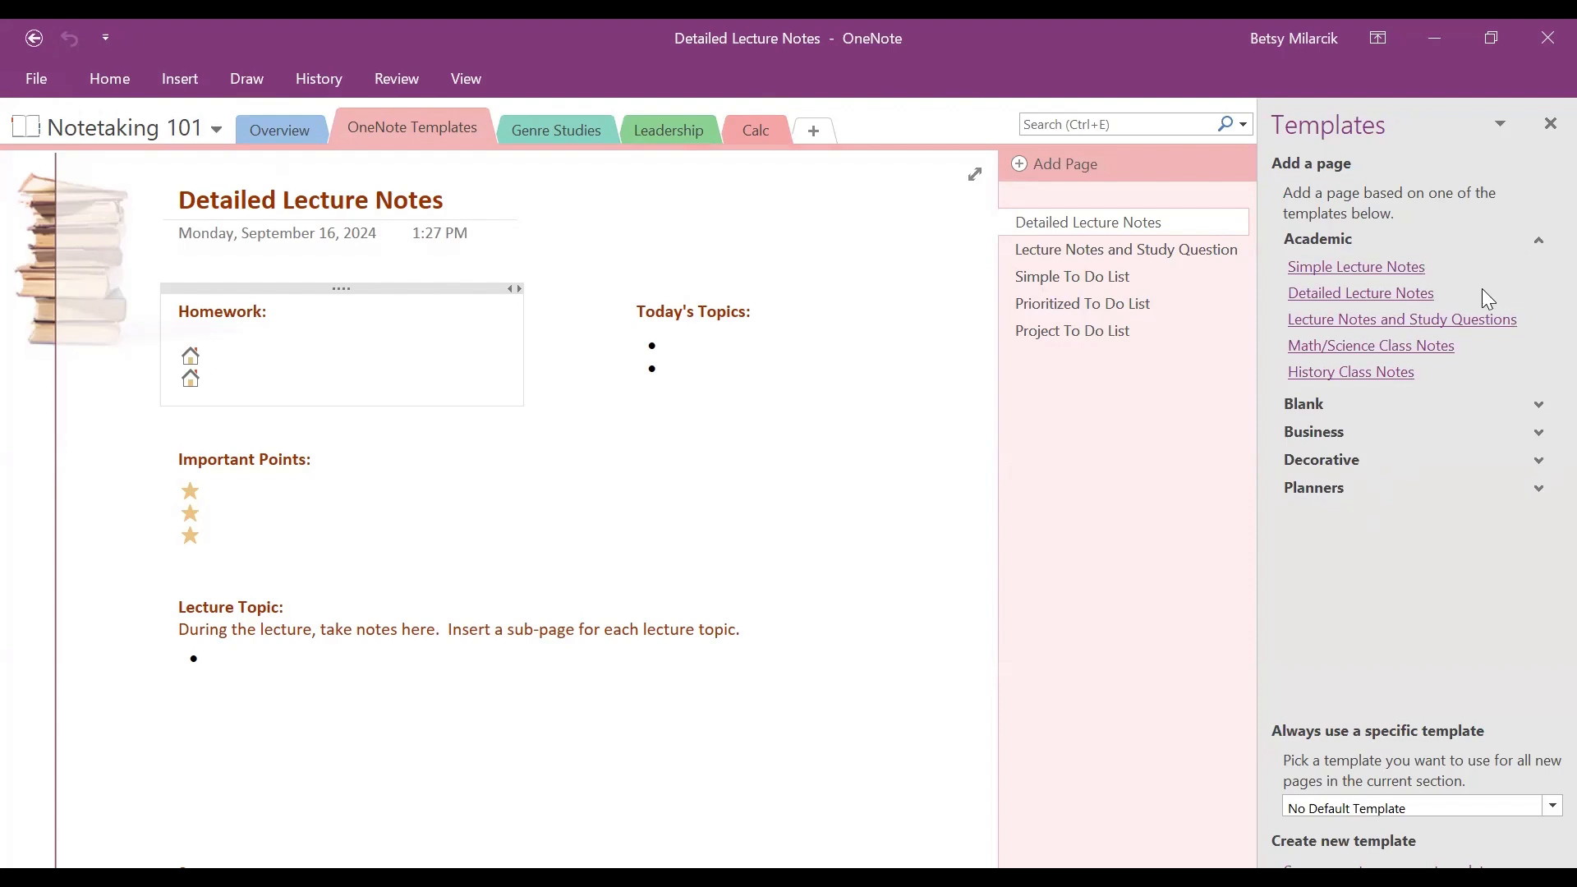
Add a page to the OneNote Templates section based on the Simple Lecture Notes academic template.
{"action": "left_click", "coordinate": [1398, 278]}
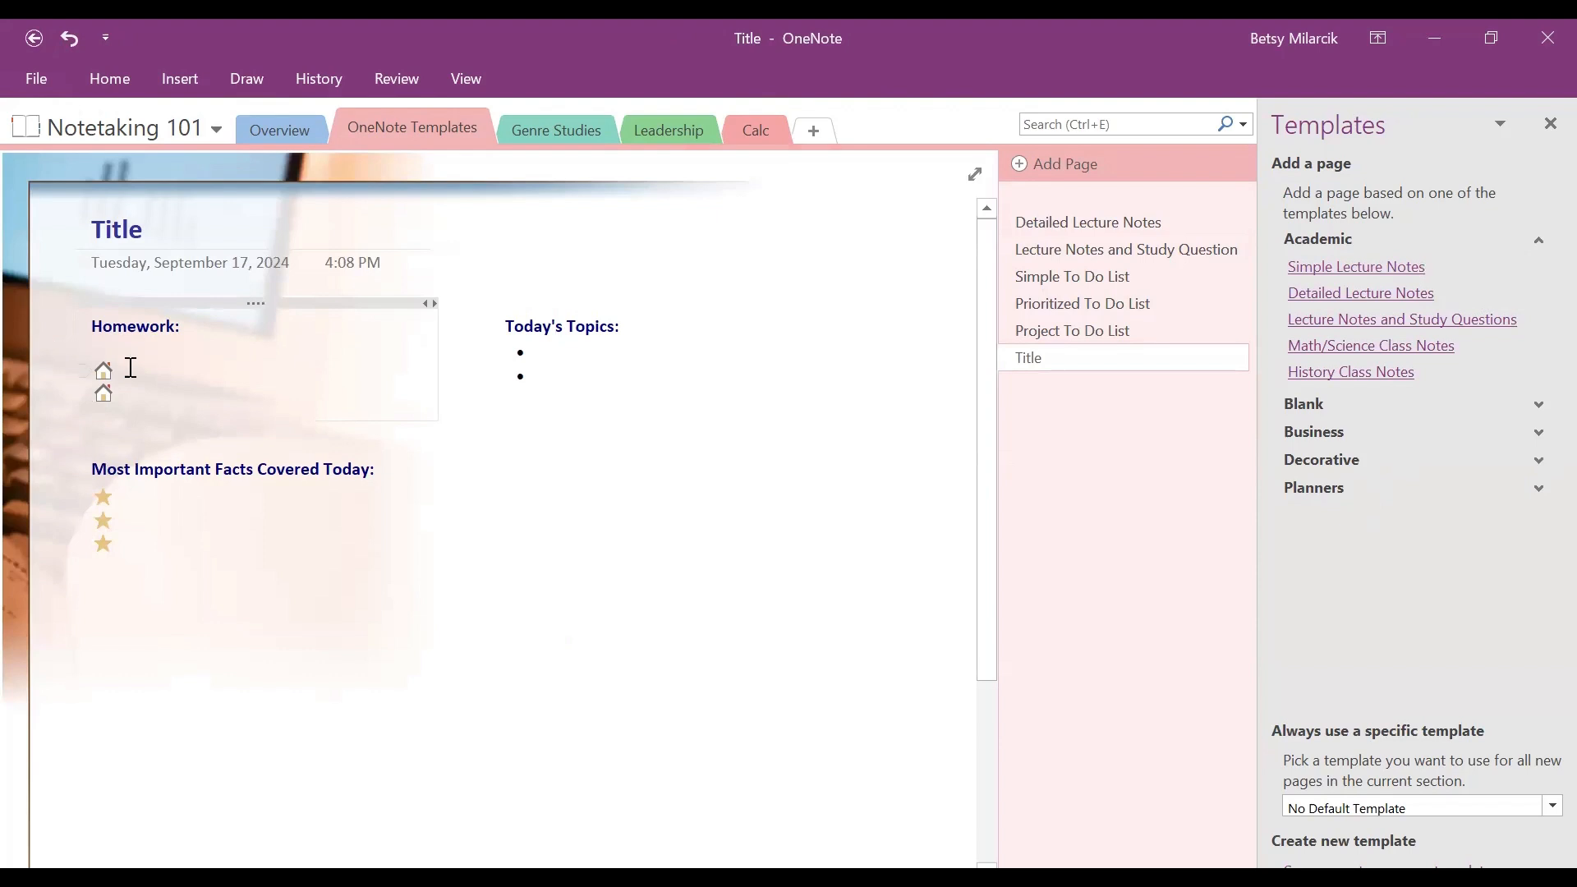
{"action": "left_click", "coordinate": [171, 491]}
{"action": "left_click", "coordinate": [592, 353]}
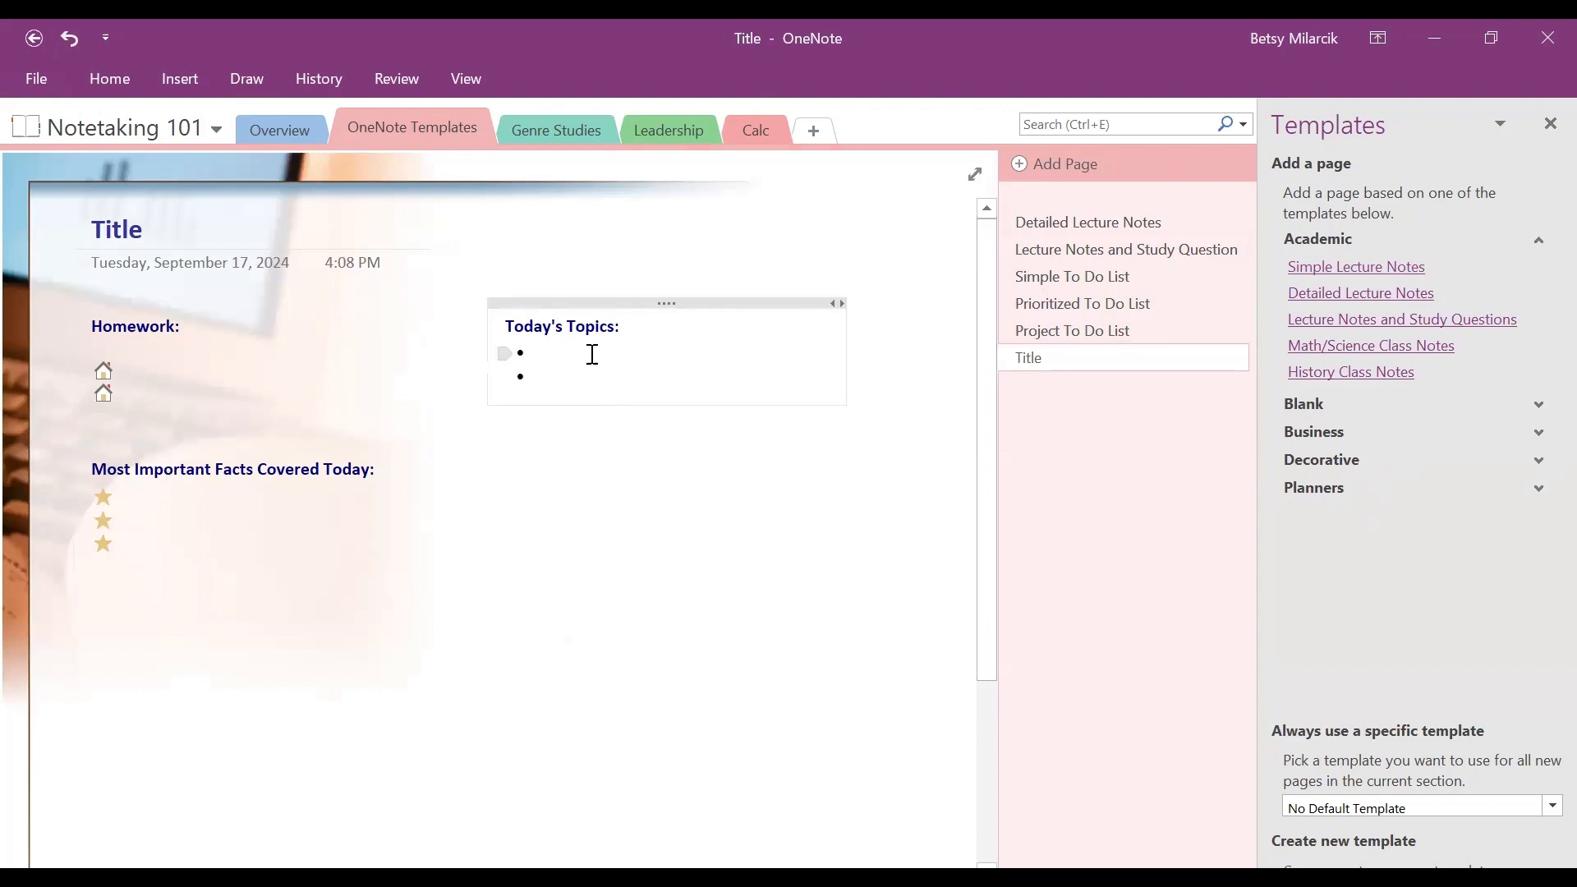
Title the new lecture notes page 9/17 and close the list of page templates.
{"action": "left_click", "coordinate": [111, 227]}
{"action": "double_click", "coordinate": [154, 233]}
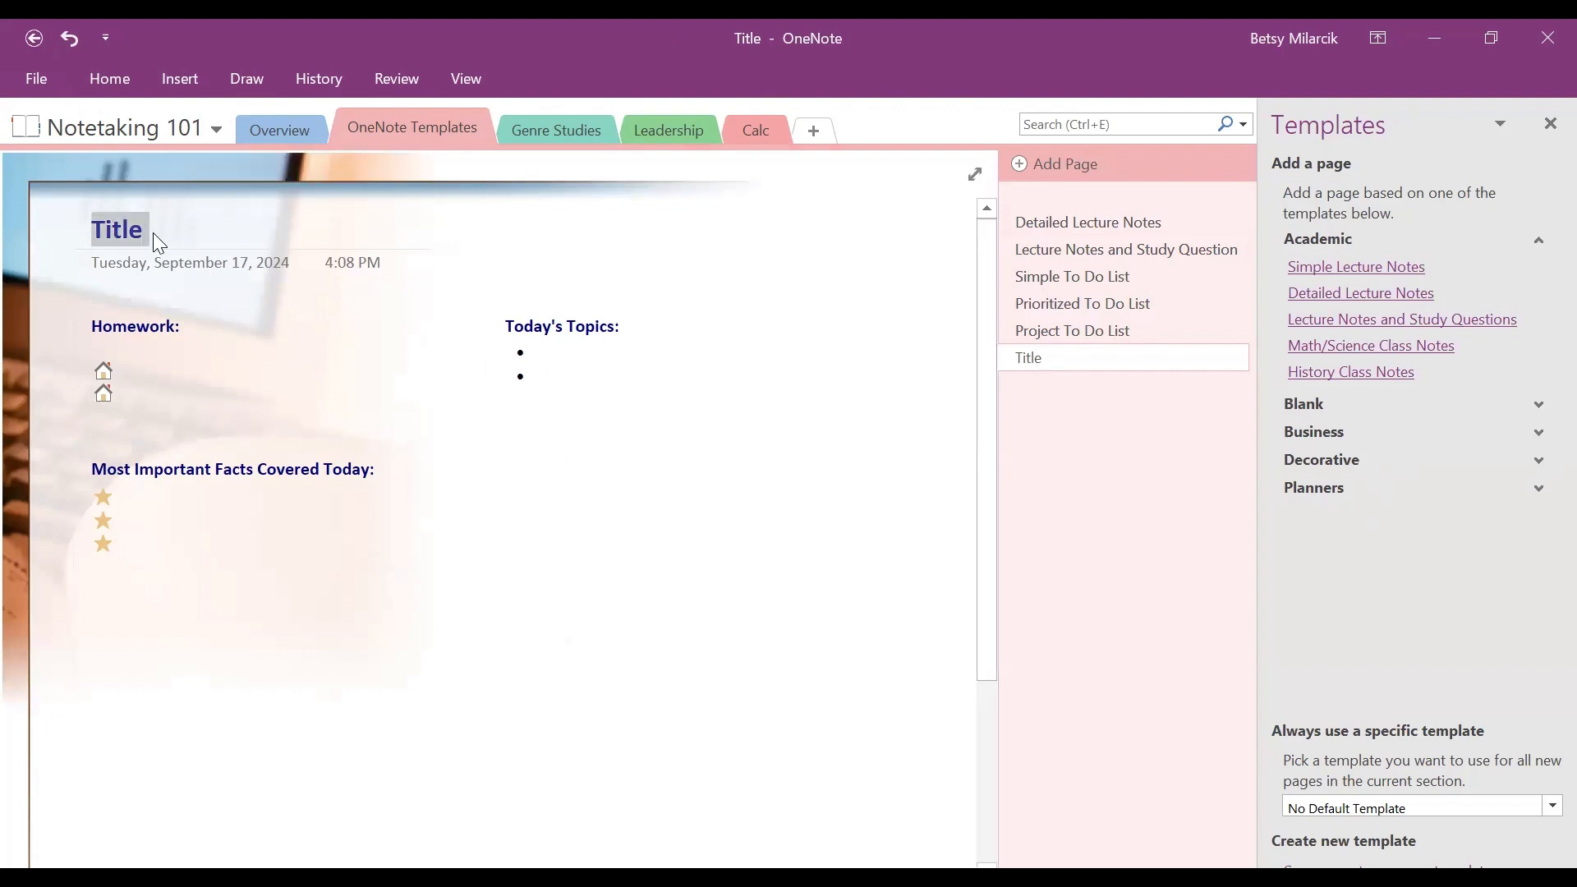
{"action": "type", "text": "9/17"}
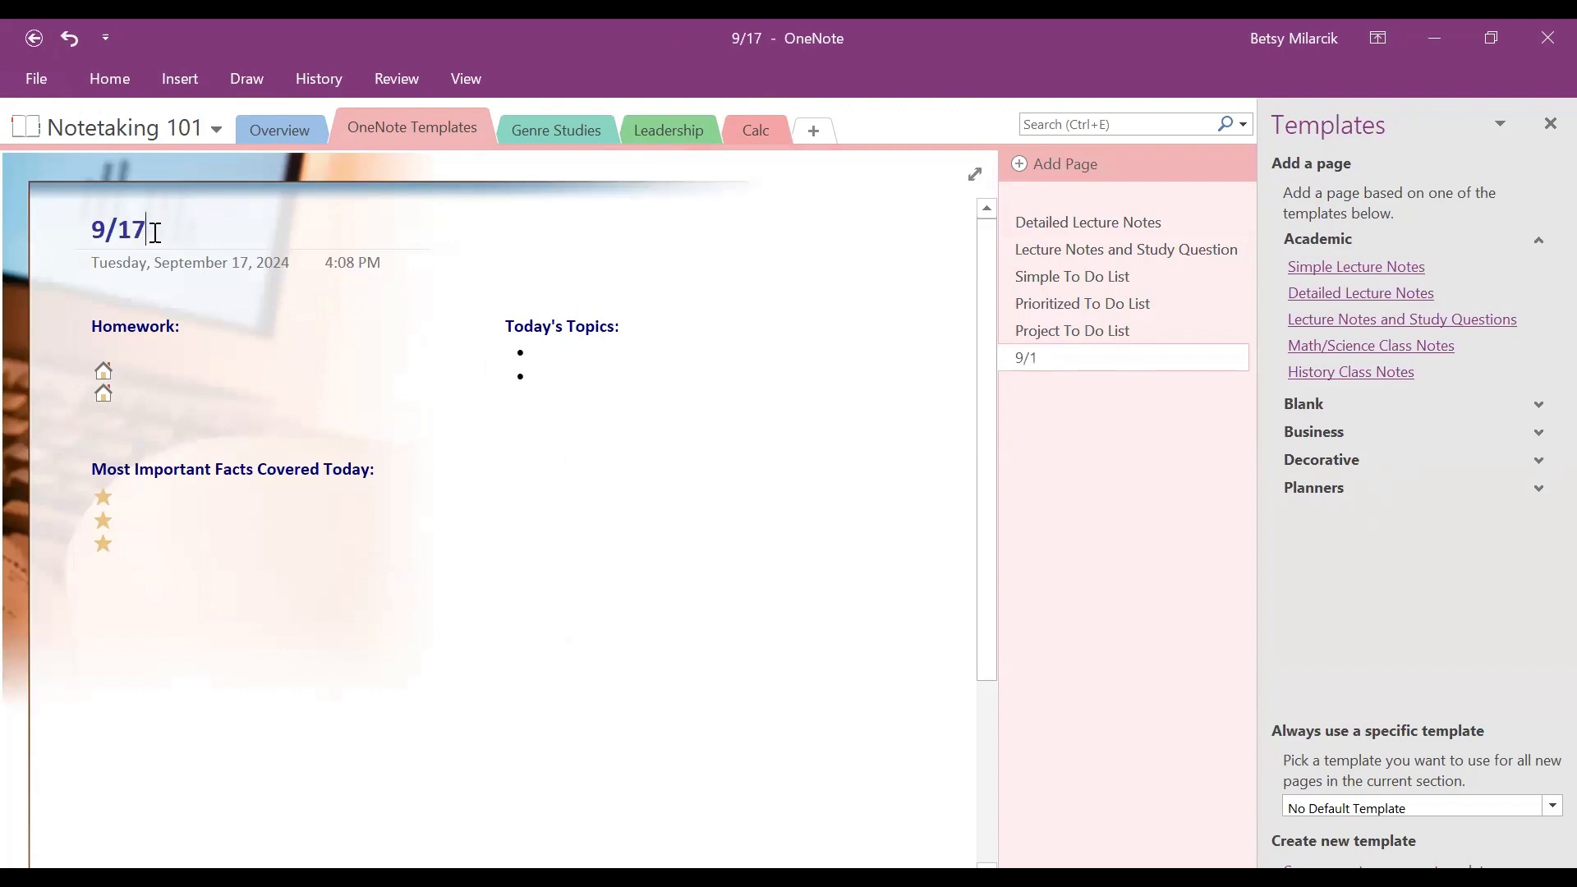
{"action": "key", "text": "Return"}
{"action": "left_click", "coordinate": [1549, 123]}
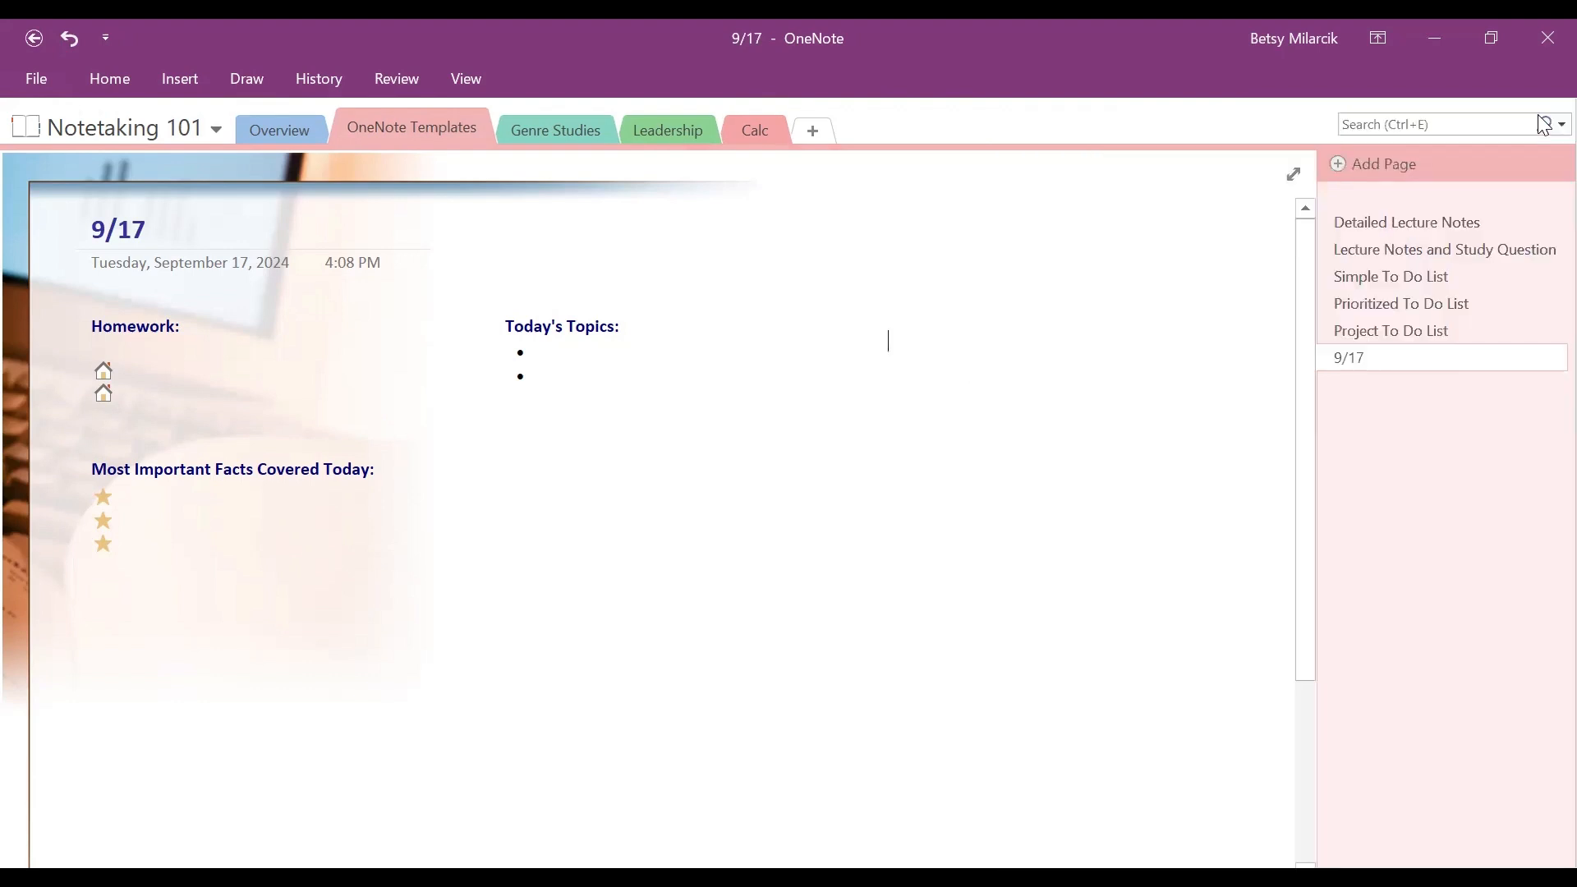
Examine the layouts of the Detailed Lecture Notes page and the Lecture Notes and Study Questions page.
{"action": "left_click", "coordinate": [1434, 226]}
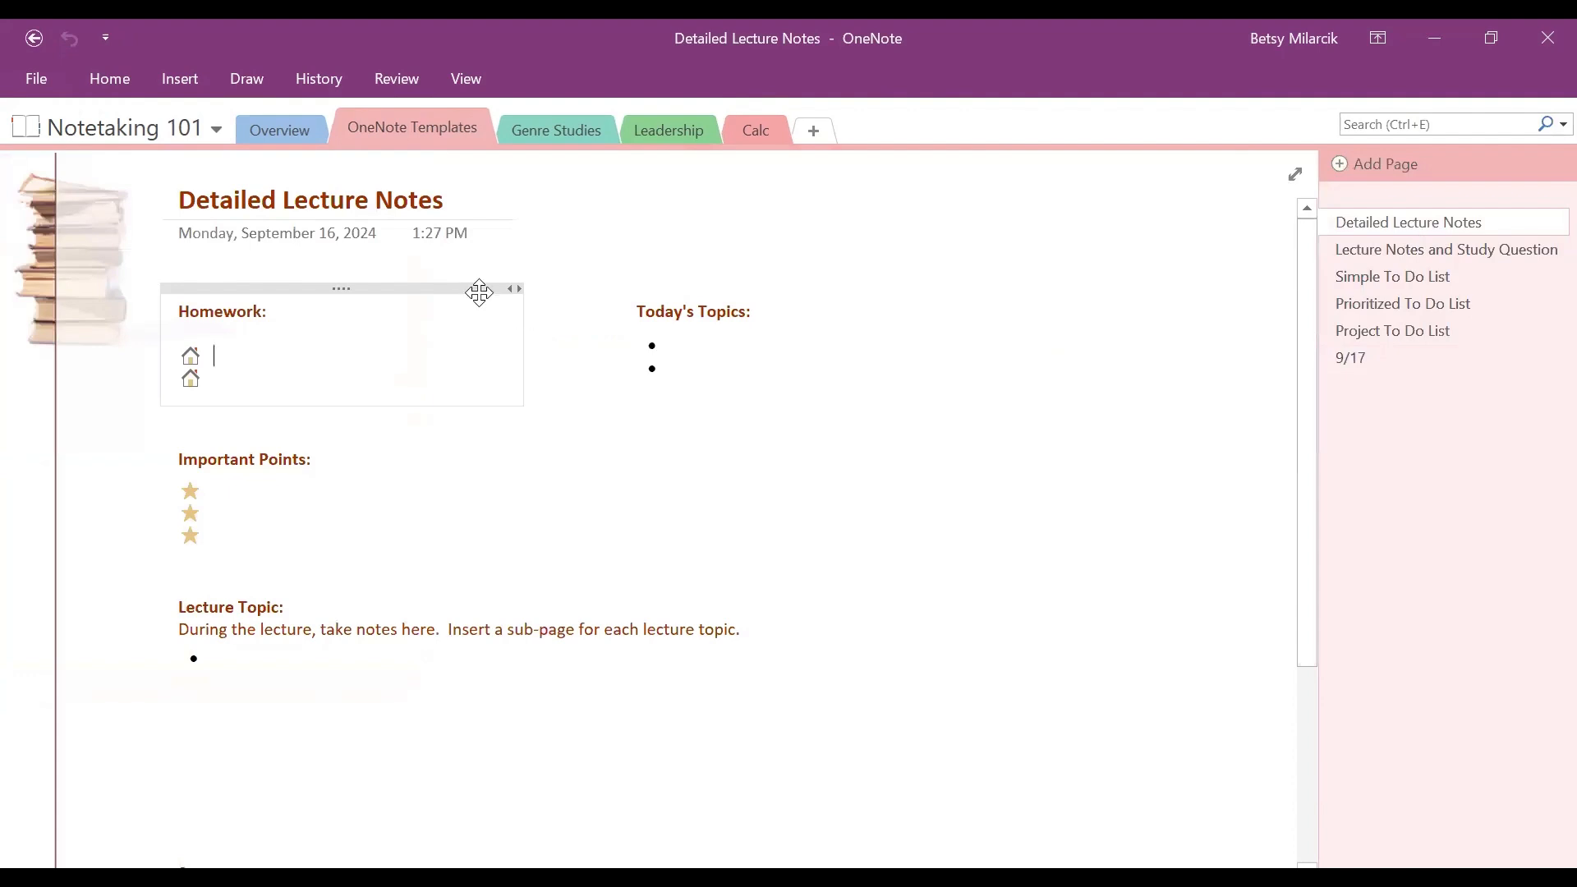
{"action": "scroll", "coordinate": [432, 499], "scroll_direction": "down", "scroll_amount": 3}
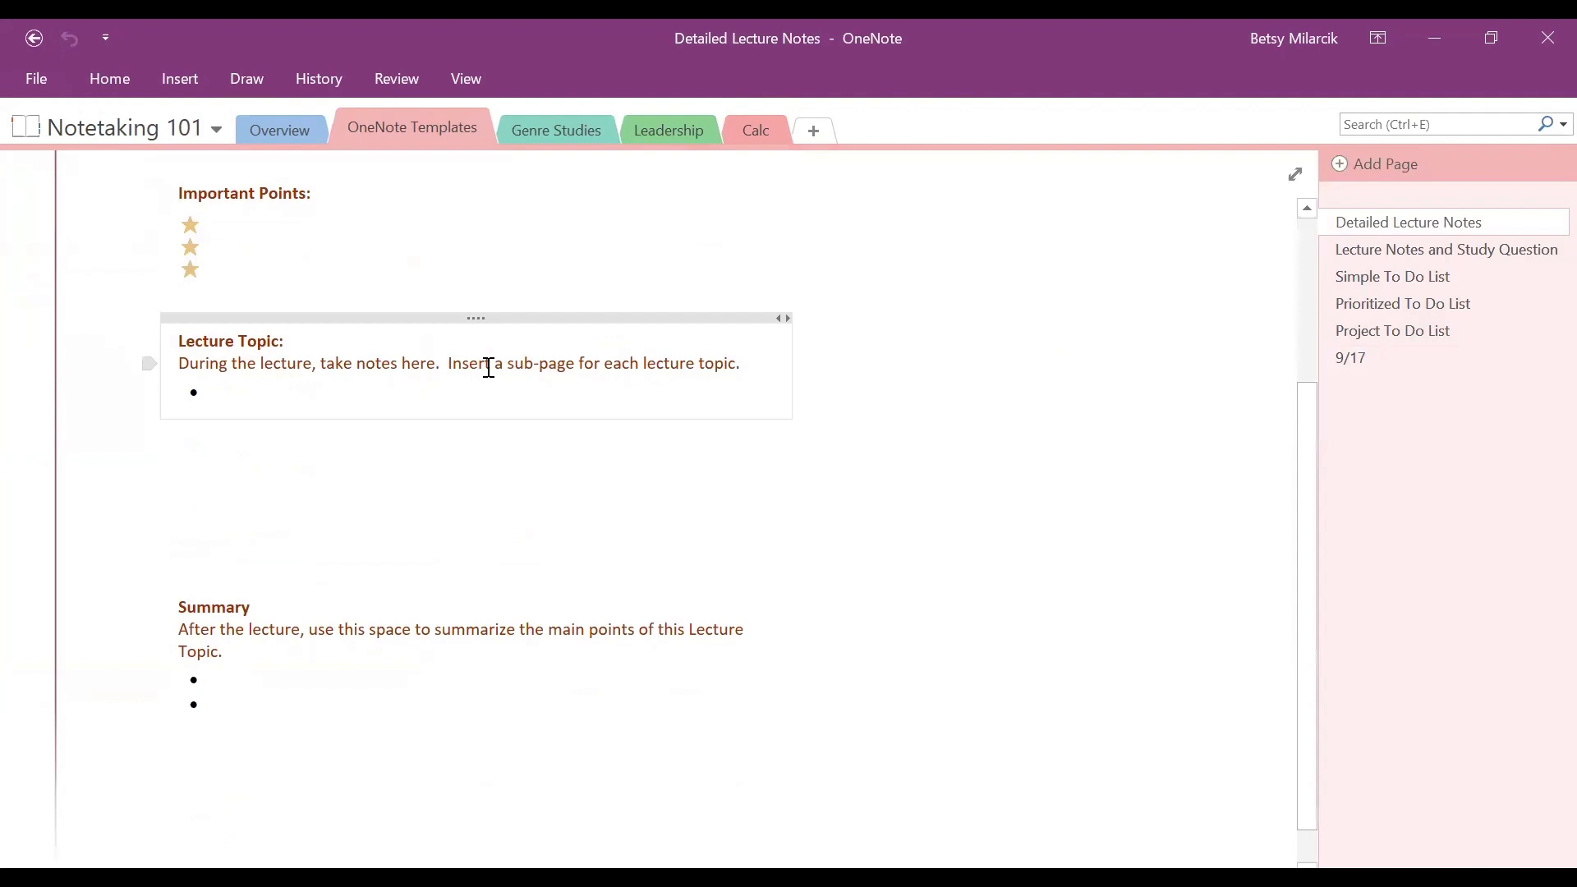
{"action": "scroll", "coordinate": [489, 367], "scroll_direction": "down", "scroll_amount": 1}
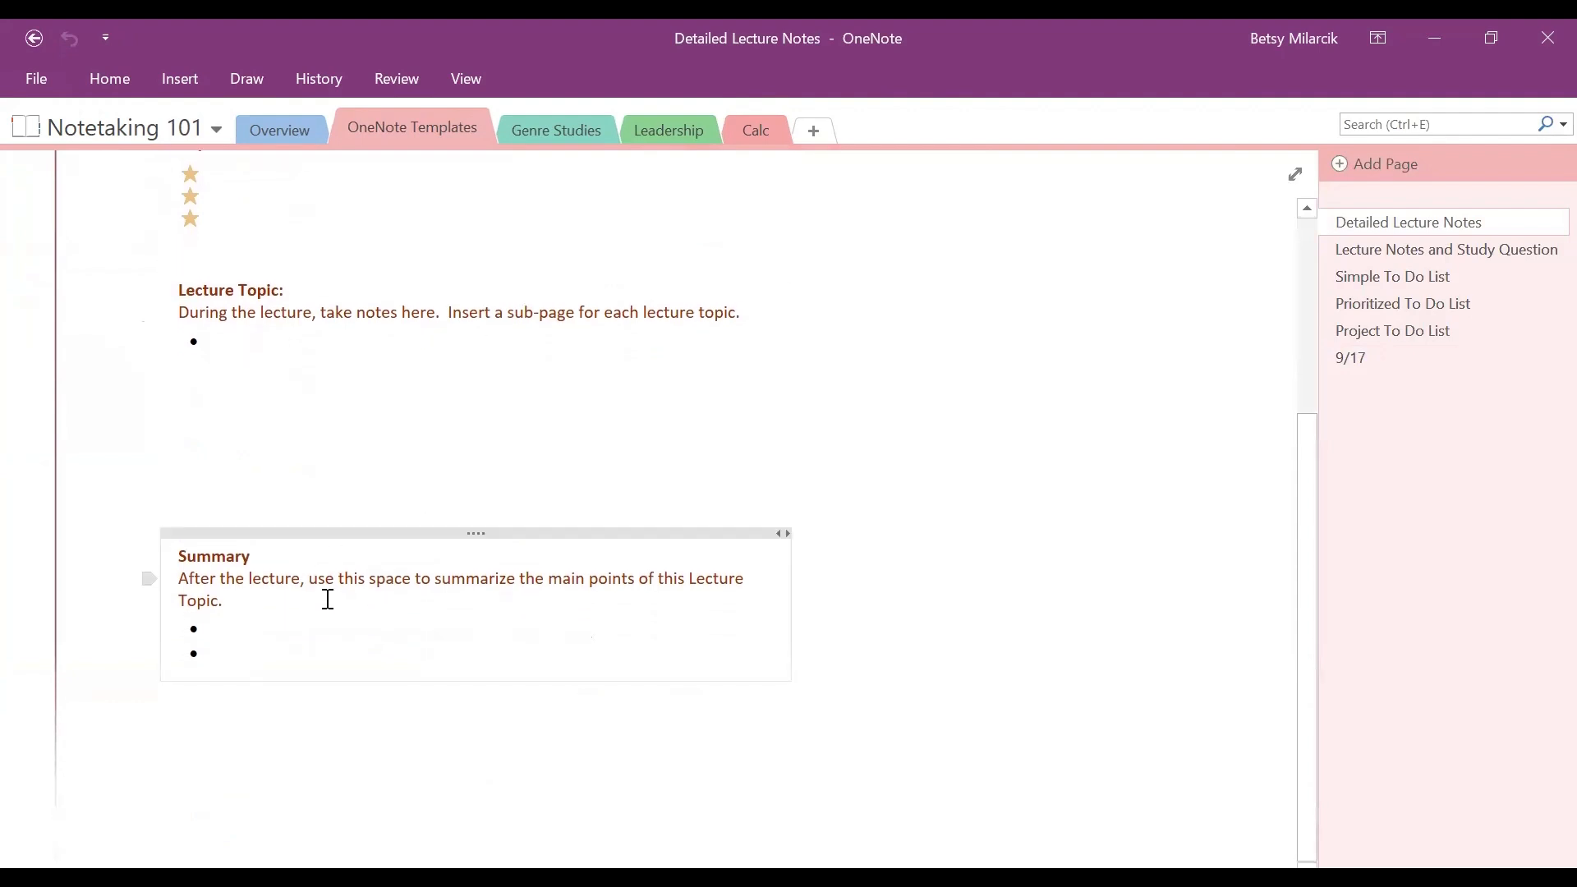
{"action": "left_click", "coordinate": [1458, 257]}
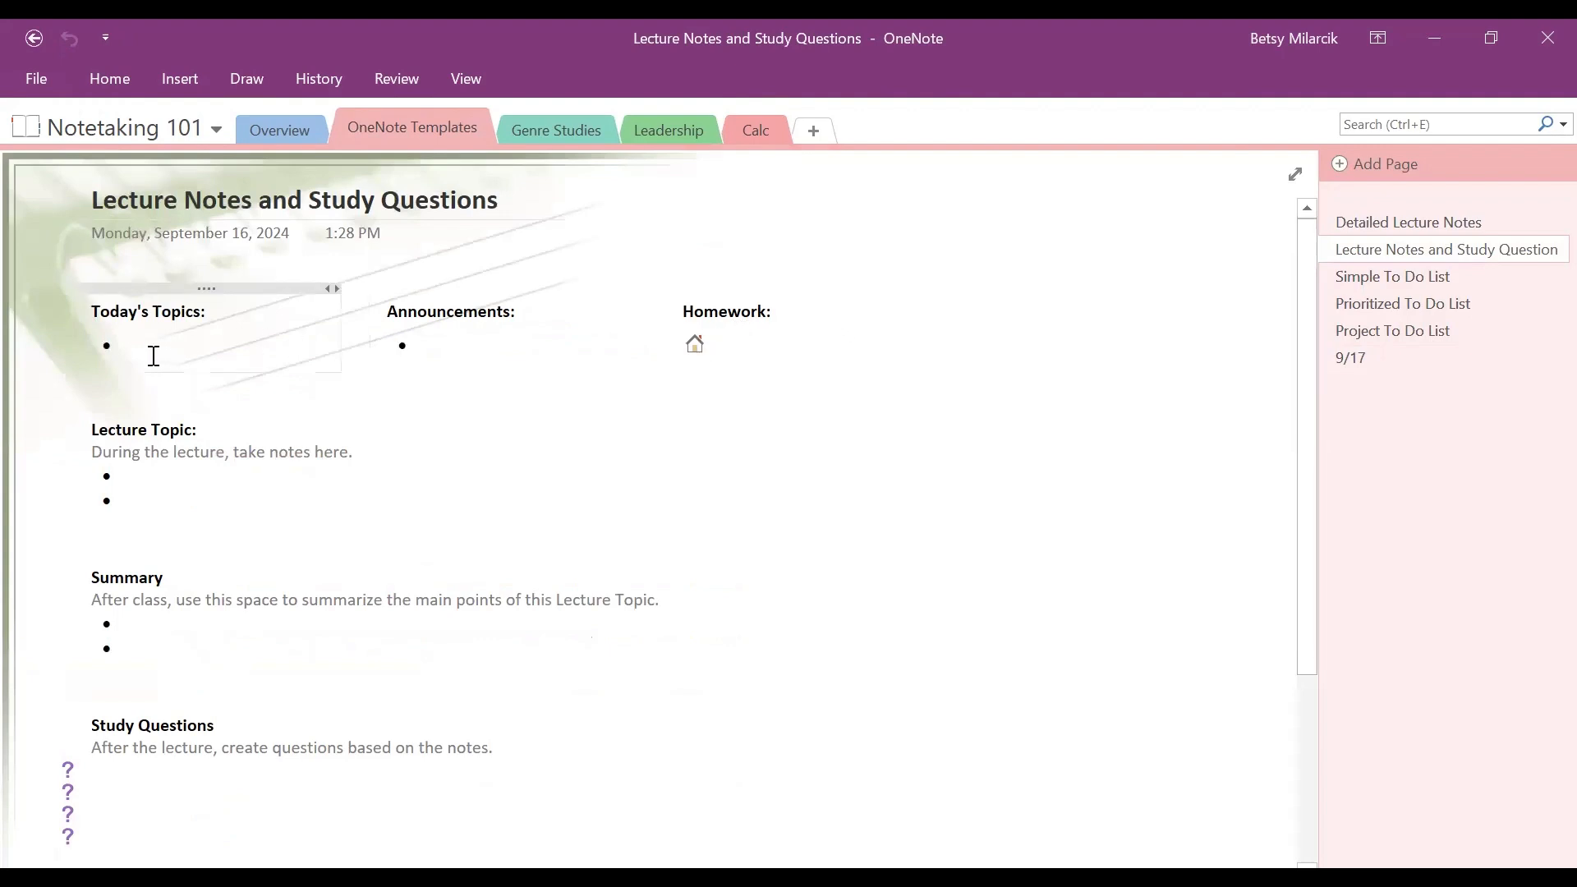
{"action": "scroll", "coordinate": [153, 356], "scroll_direction": "down", "scroll_amount": 1}
{"action": "scroll", "coordinate": [153, 355], "scroll_direction": "down", "scroll_amount": 3}
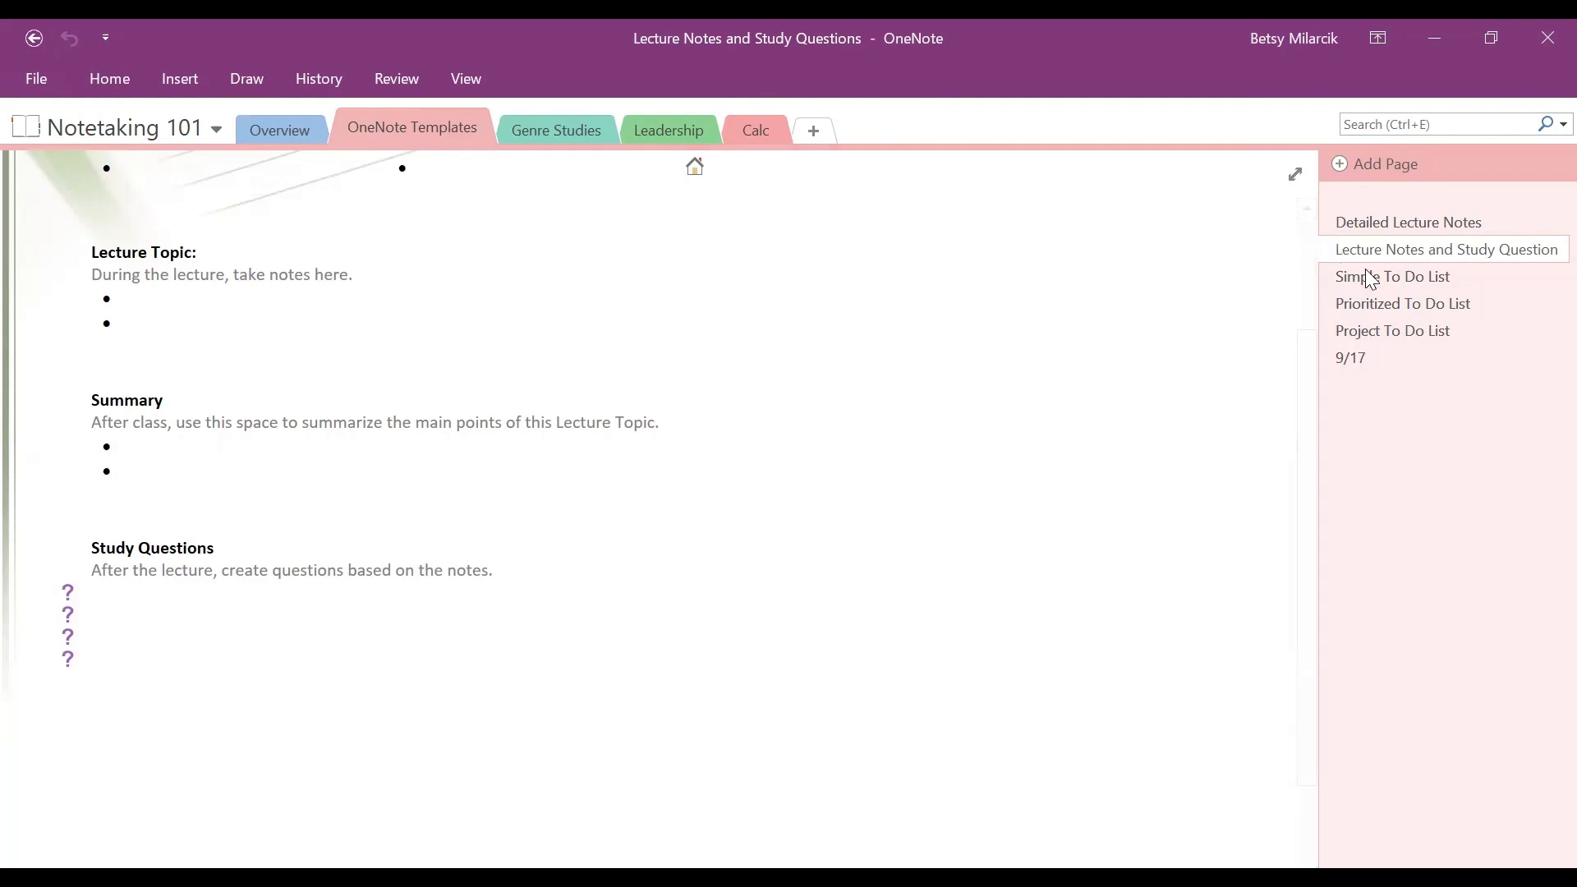
{"action": "scroll", "coordinate": [966, 364], "scroll_direction": "up", "scroll_amount": 3}
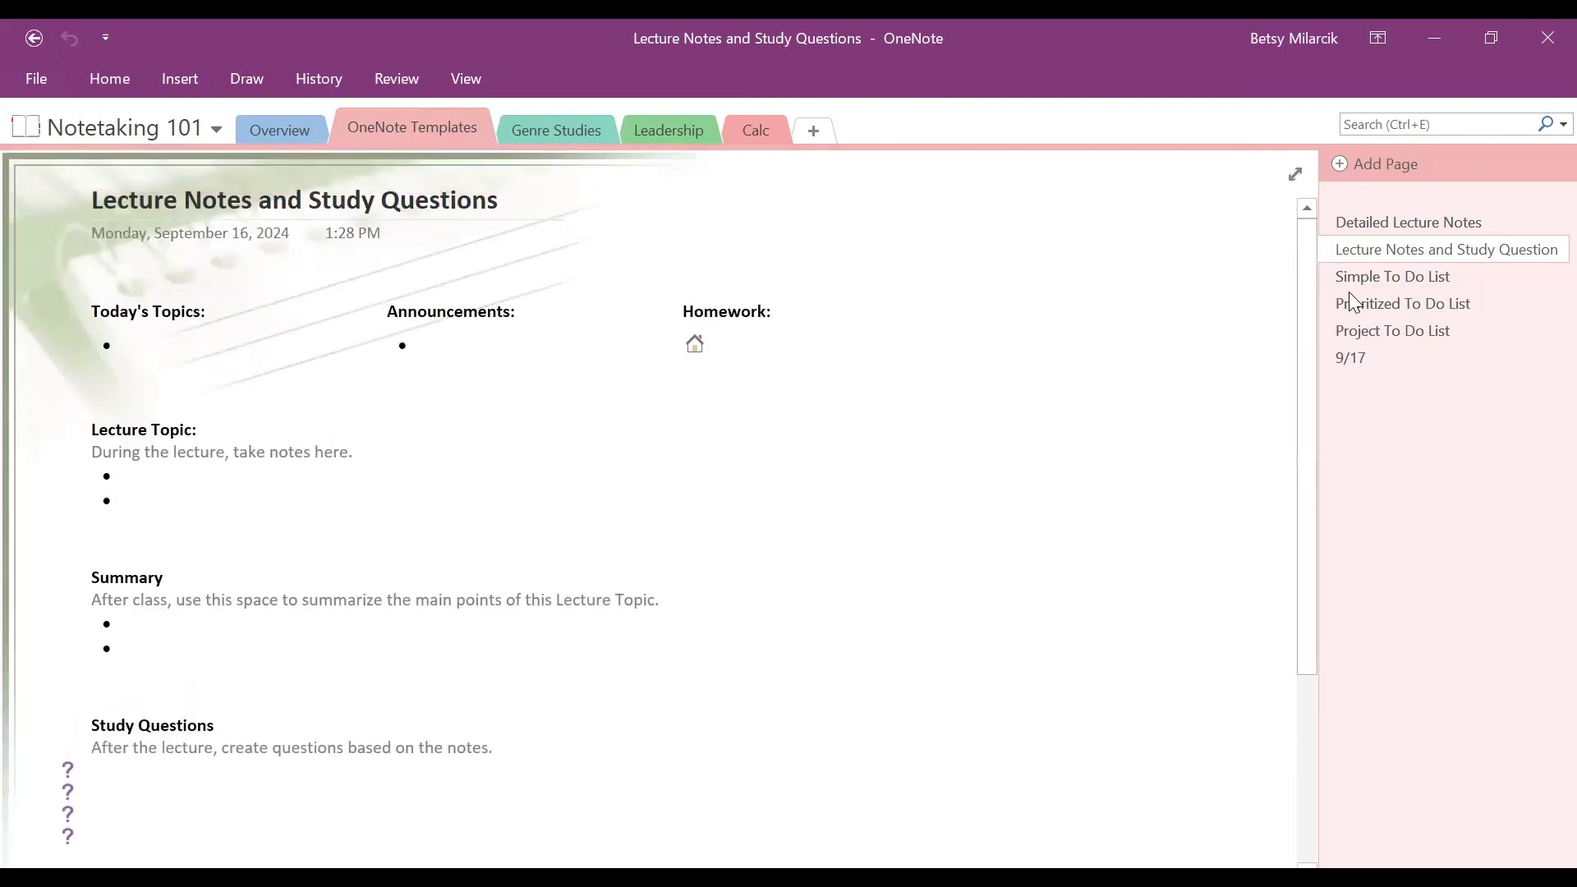
On the Simple To Do List page, check and uncheck the first box, and enter "Read act 1" as its item.
{"action": "left_click", "coordinate": [1453, 278]}
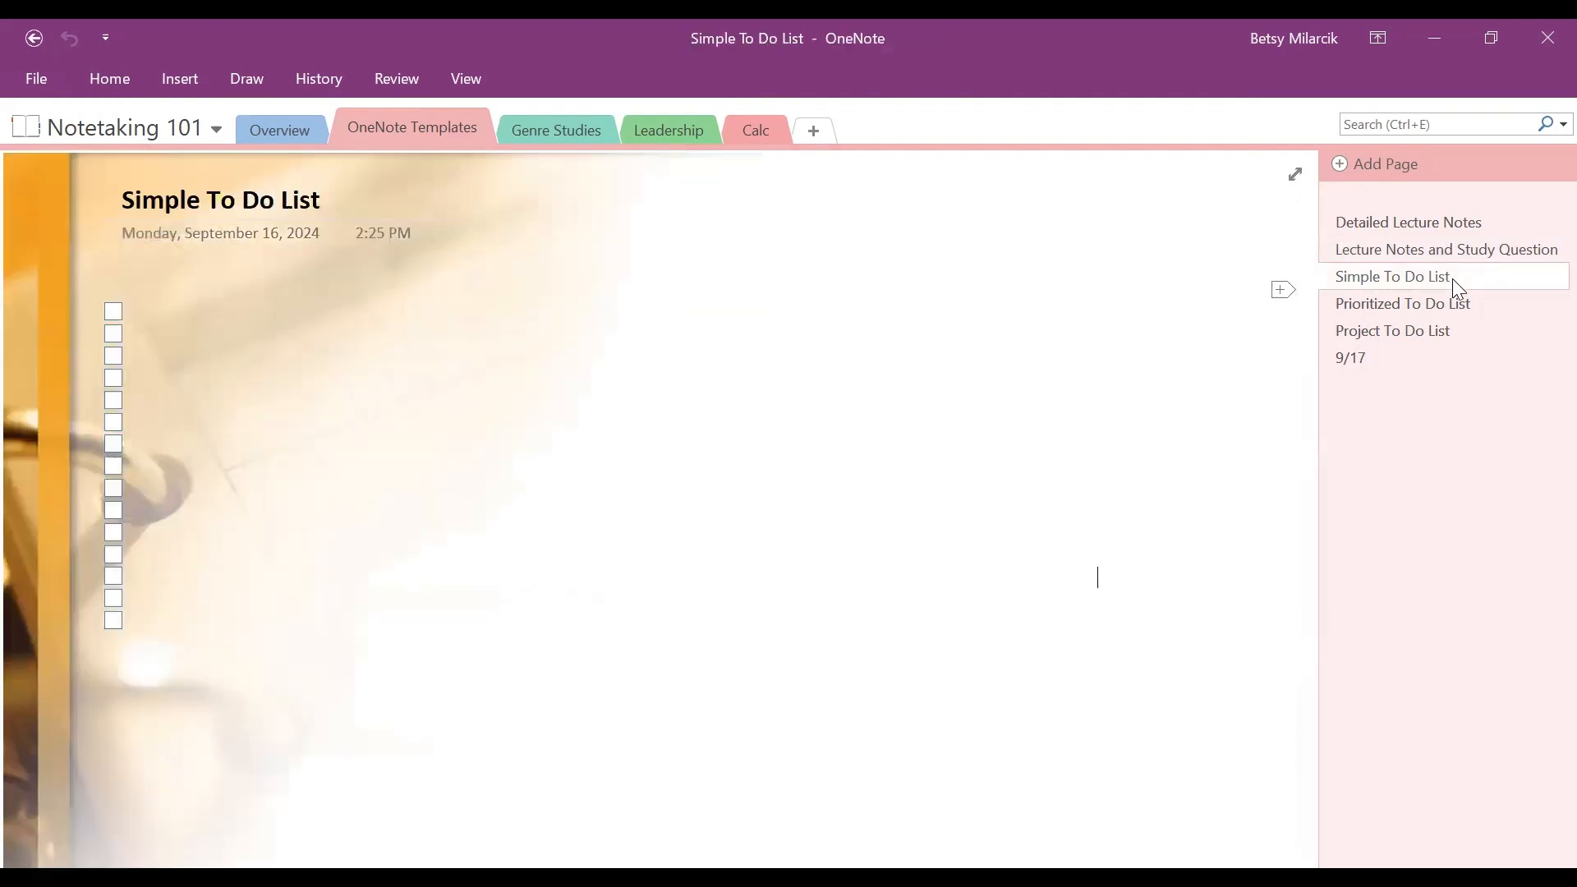
{"action": "left_click", "coordinate": [111, 317]}
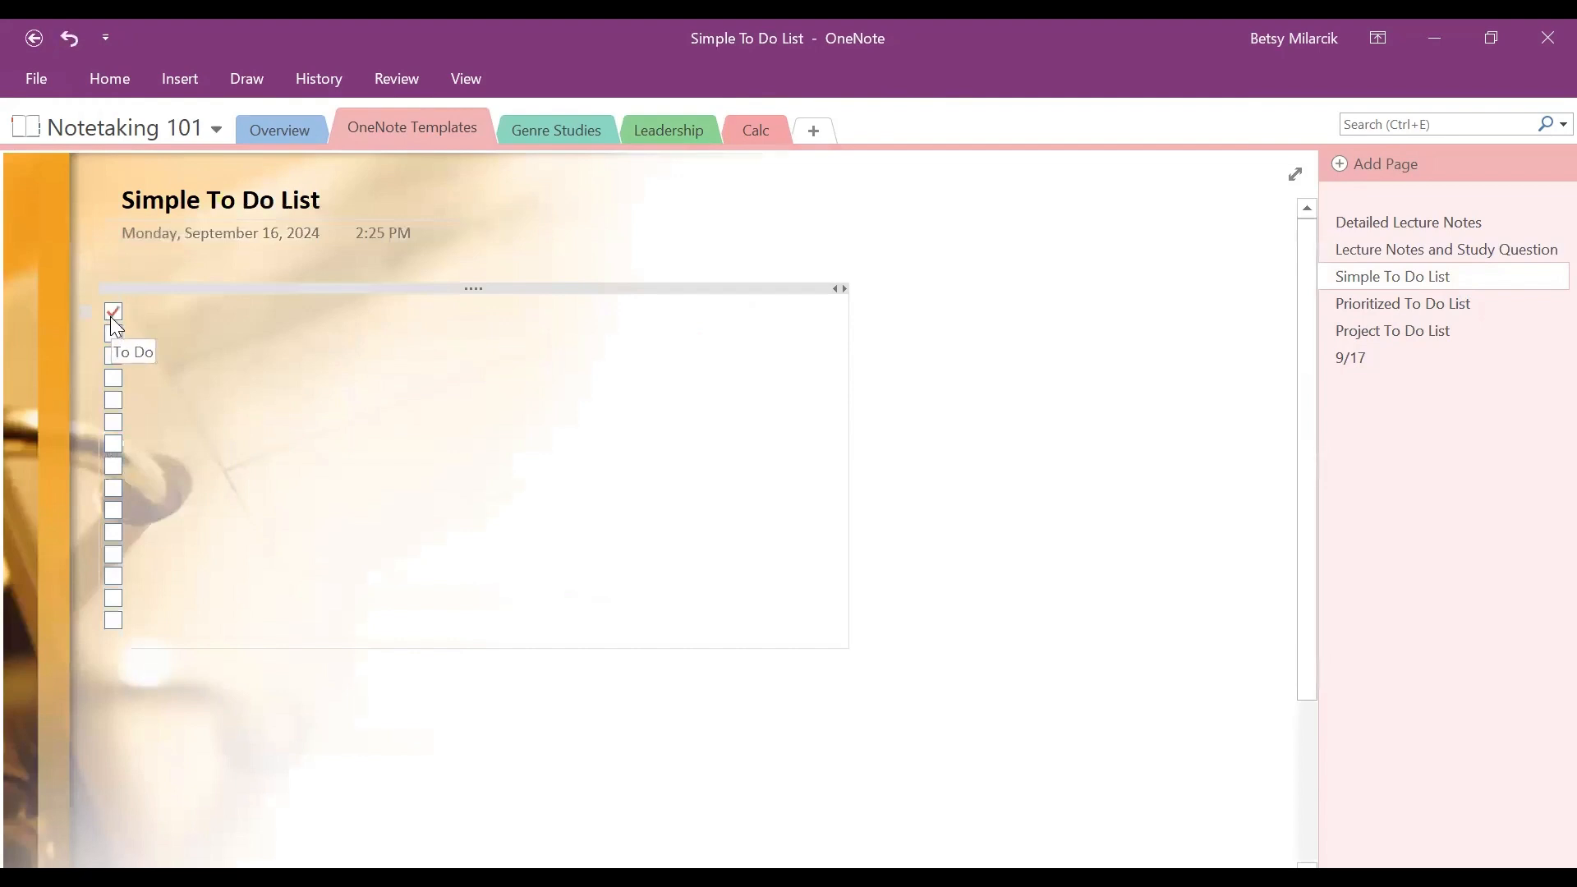
{"action": "left_click", "coordinate": [111, 317]}
{"action": "type", "text": "Read a"}
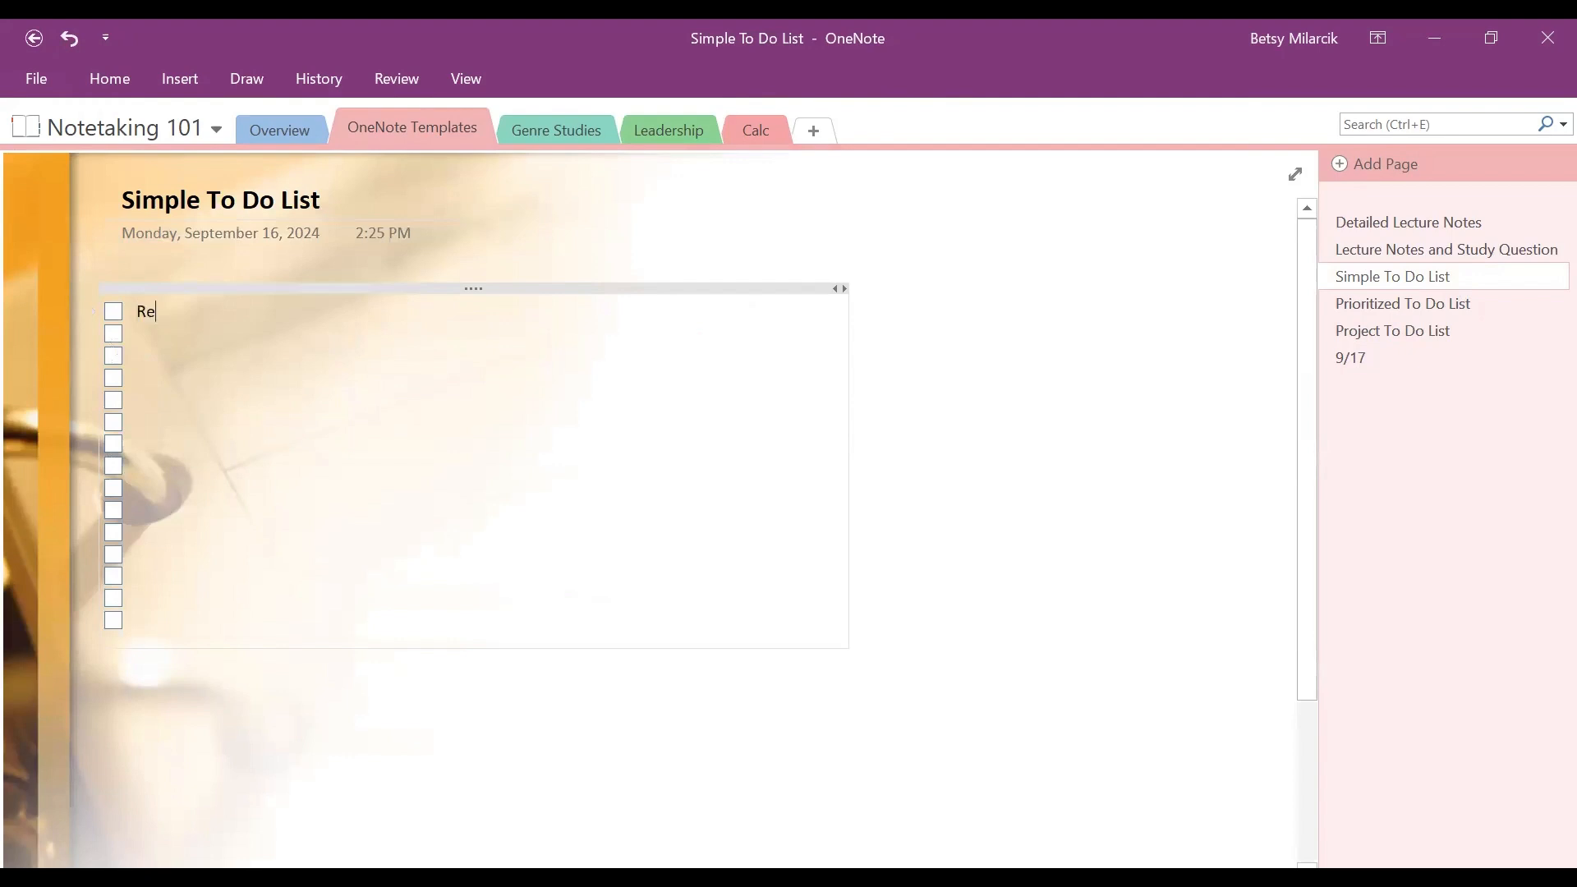
{"action": "type", "text": "ct 1"}
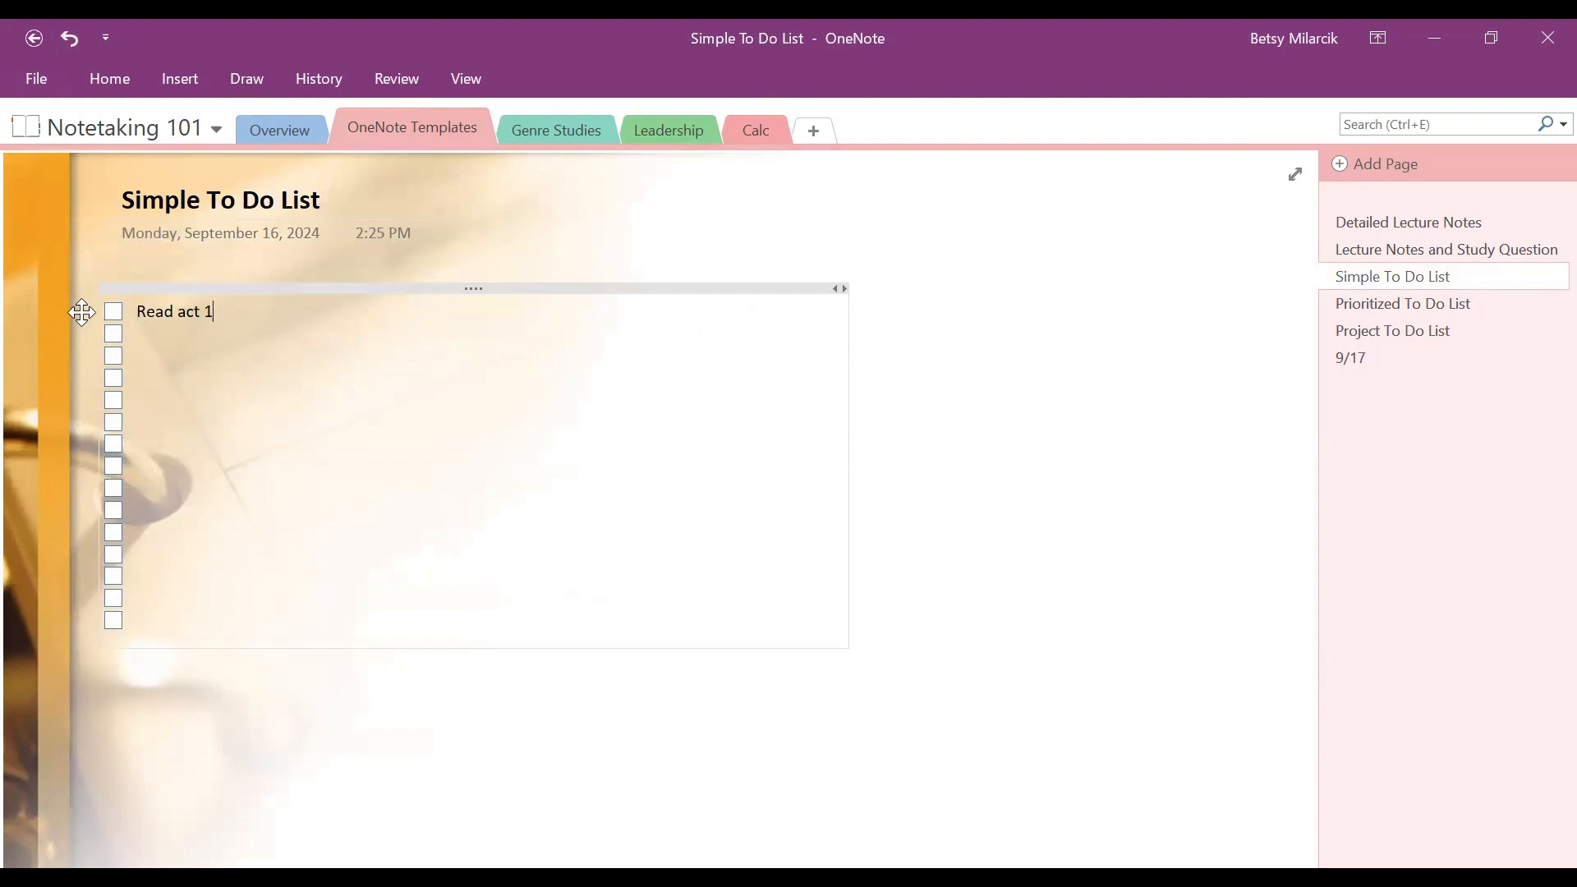
{"action": "mouse_move", "coordinate": [79, 311]}
{"action": "left_mouse_down"}
{"action": "mouse_move", "coordinate": [91, 404]}
{"action": "mouse_move", "coordinate": [92, 309]}
{"action": "left_mouse_up"}
{"action": "left_click", "coordinate": [954, 332]}
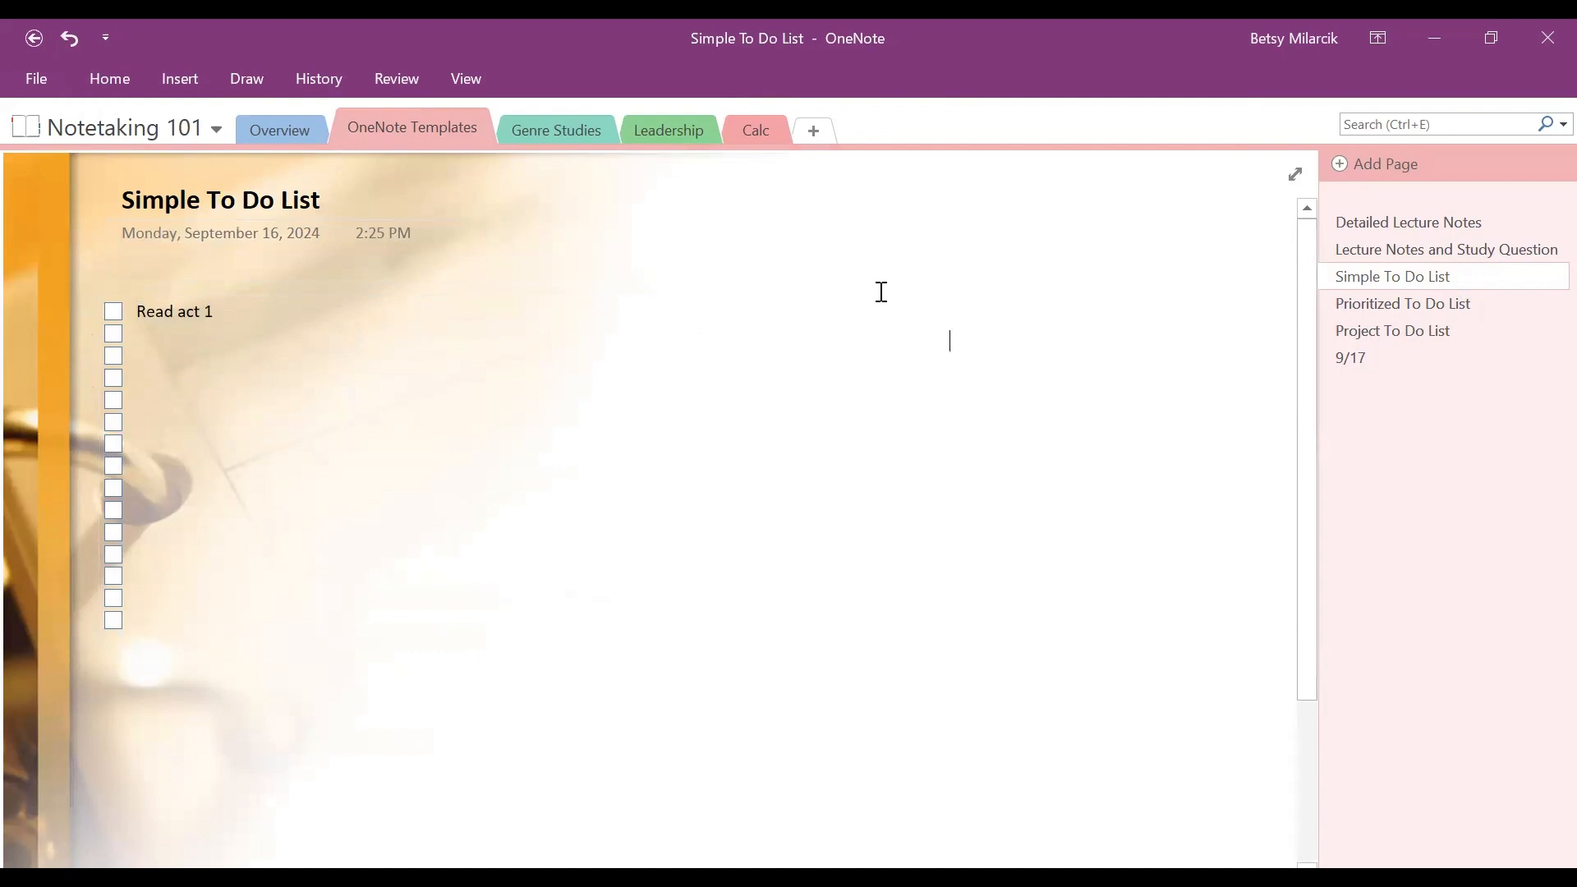
Examine the layouts of the Prioritized To Do List and Project To Do List pages.
{"action": "left_click", "coordinate": [1468, 303]}
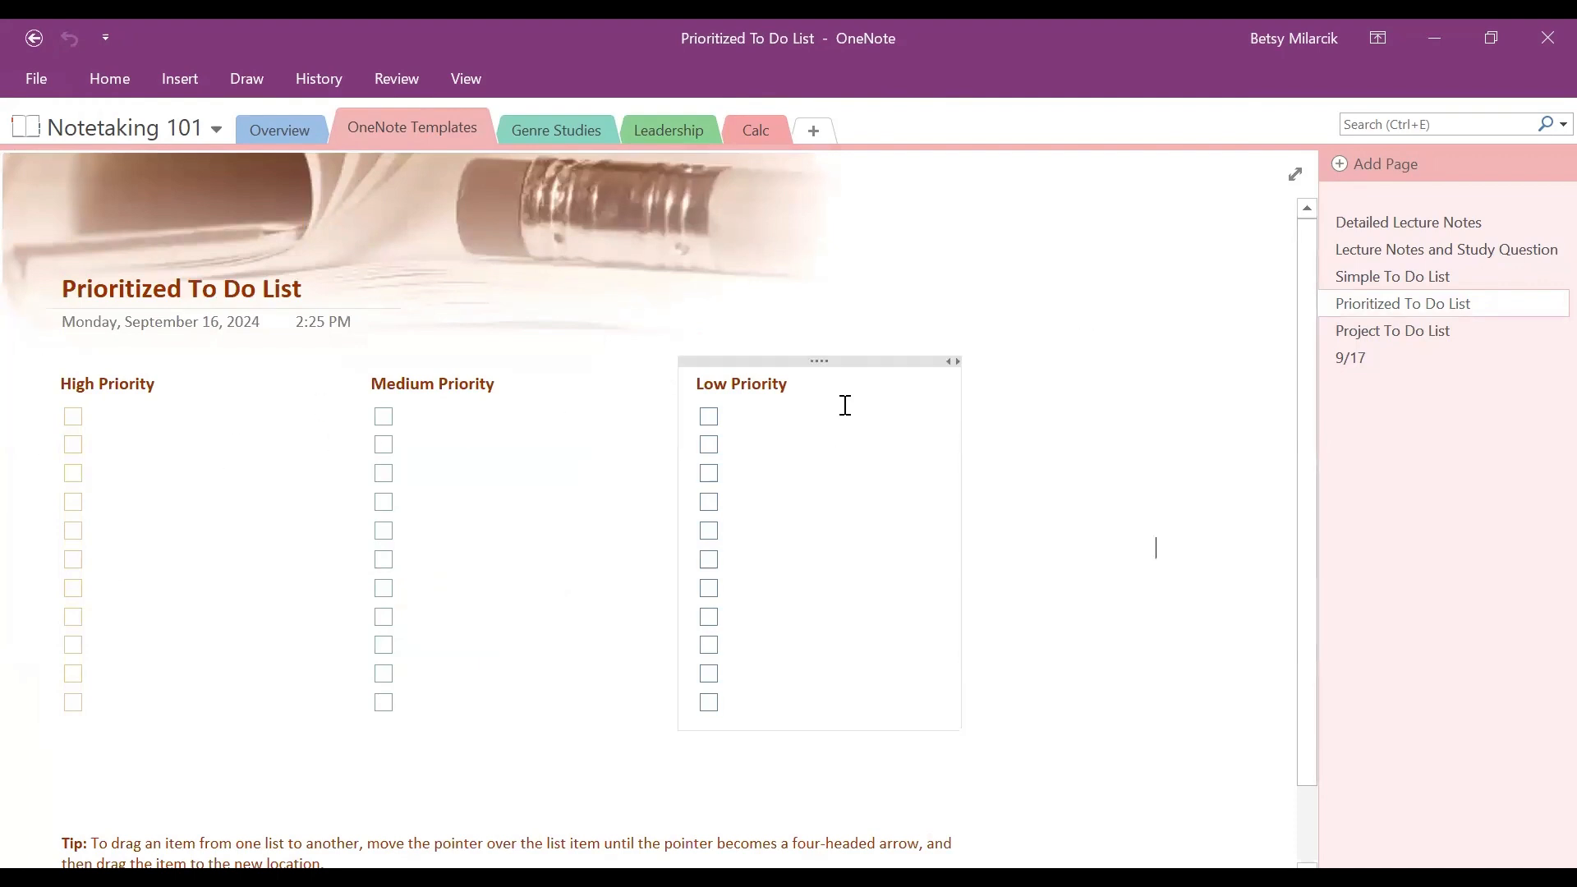
{"action": "left_click", "coordinate": [1514, 329]}
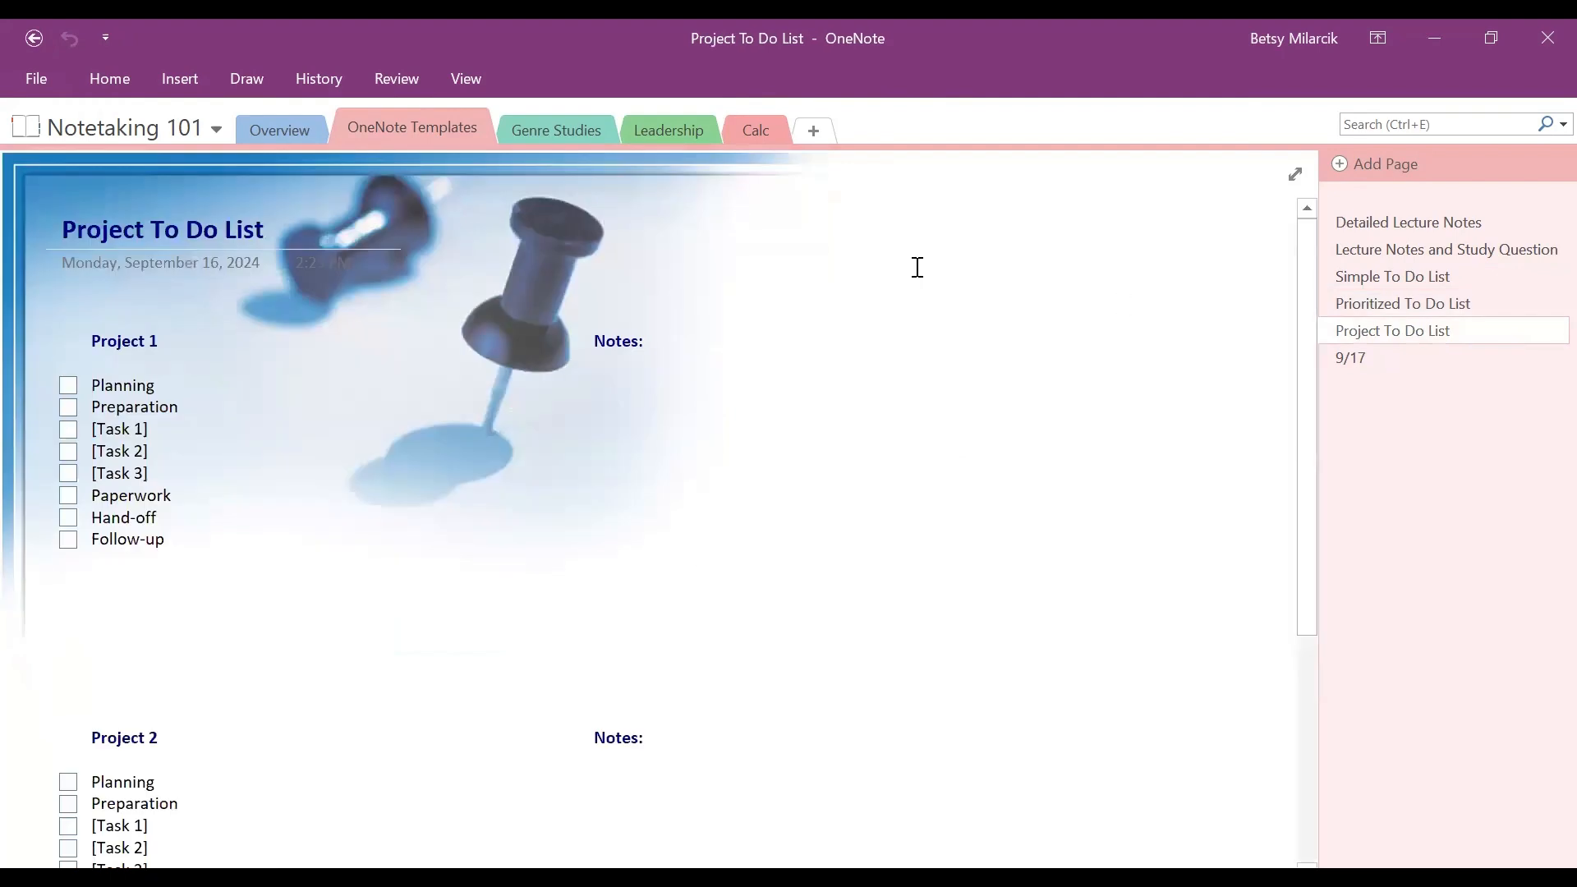
{"action": "scroll", "coordinate": [917, 268], "scroll_direction": "down", "scroll_amount": 4}
{"action": "scroll", "coordinate": [918, 268], "scroll_direction": "up", "scroll_amount": 2}
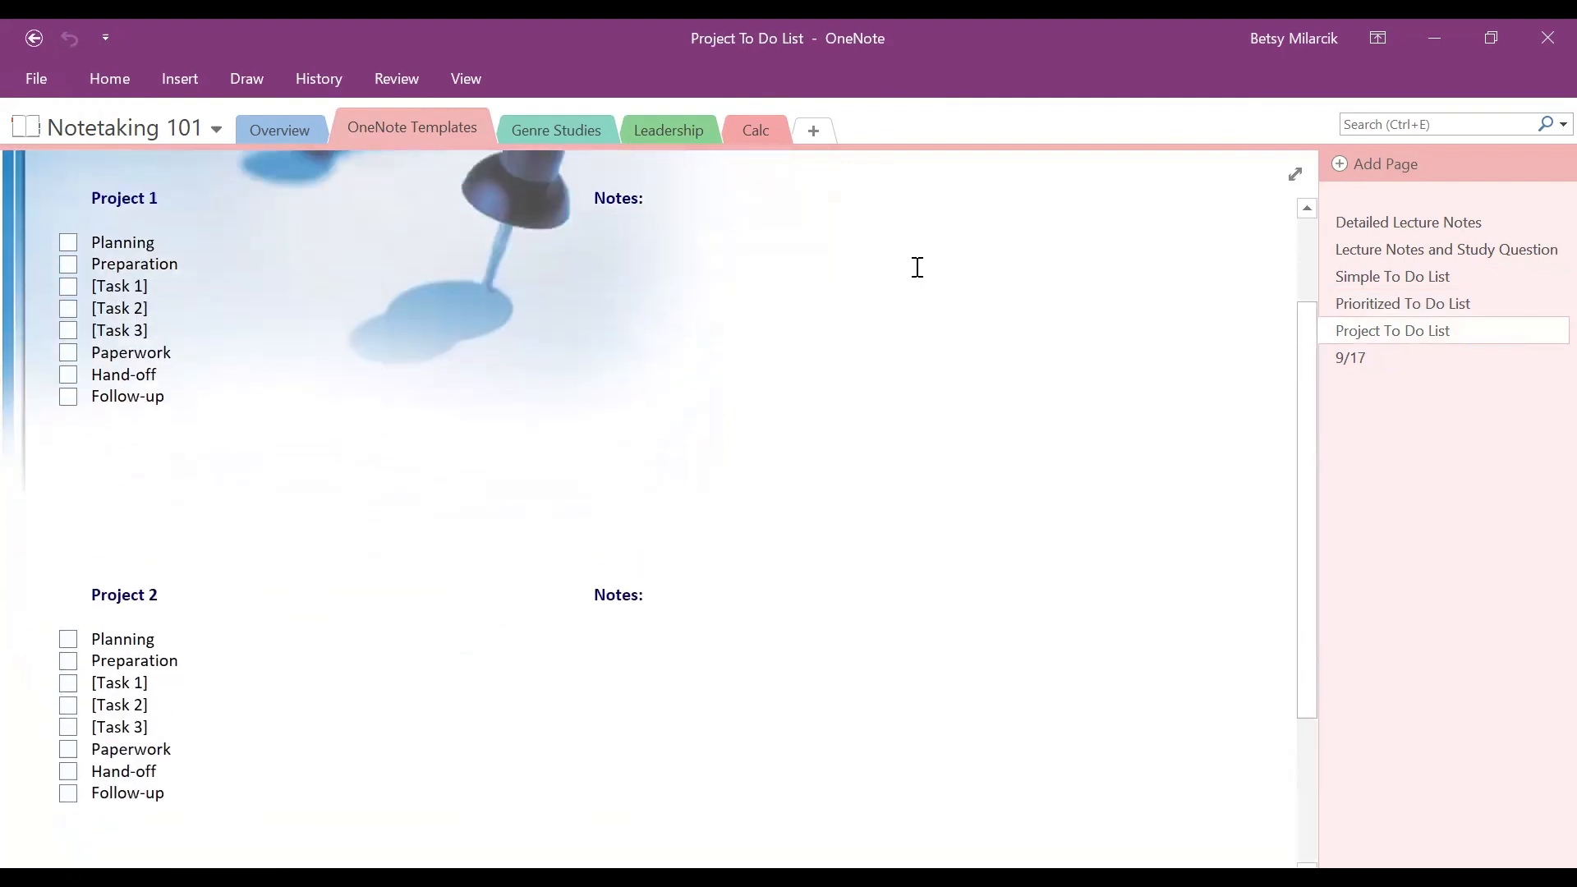
{"action": "scroll", "coordinate": [917, 268], "scroll_direction": "up", "scroll_amount": 2}
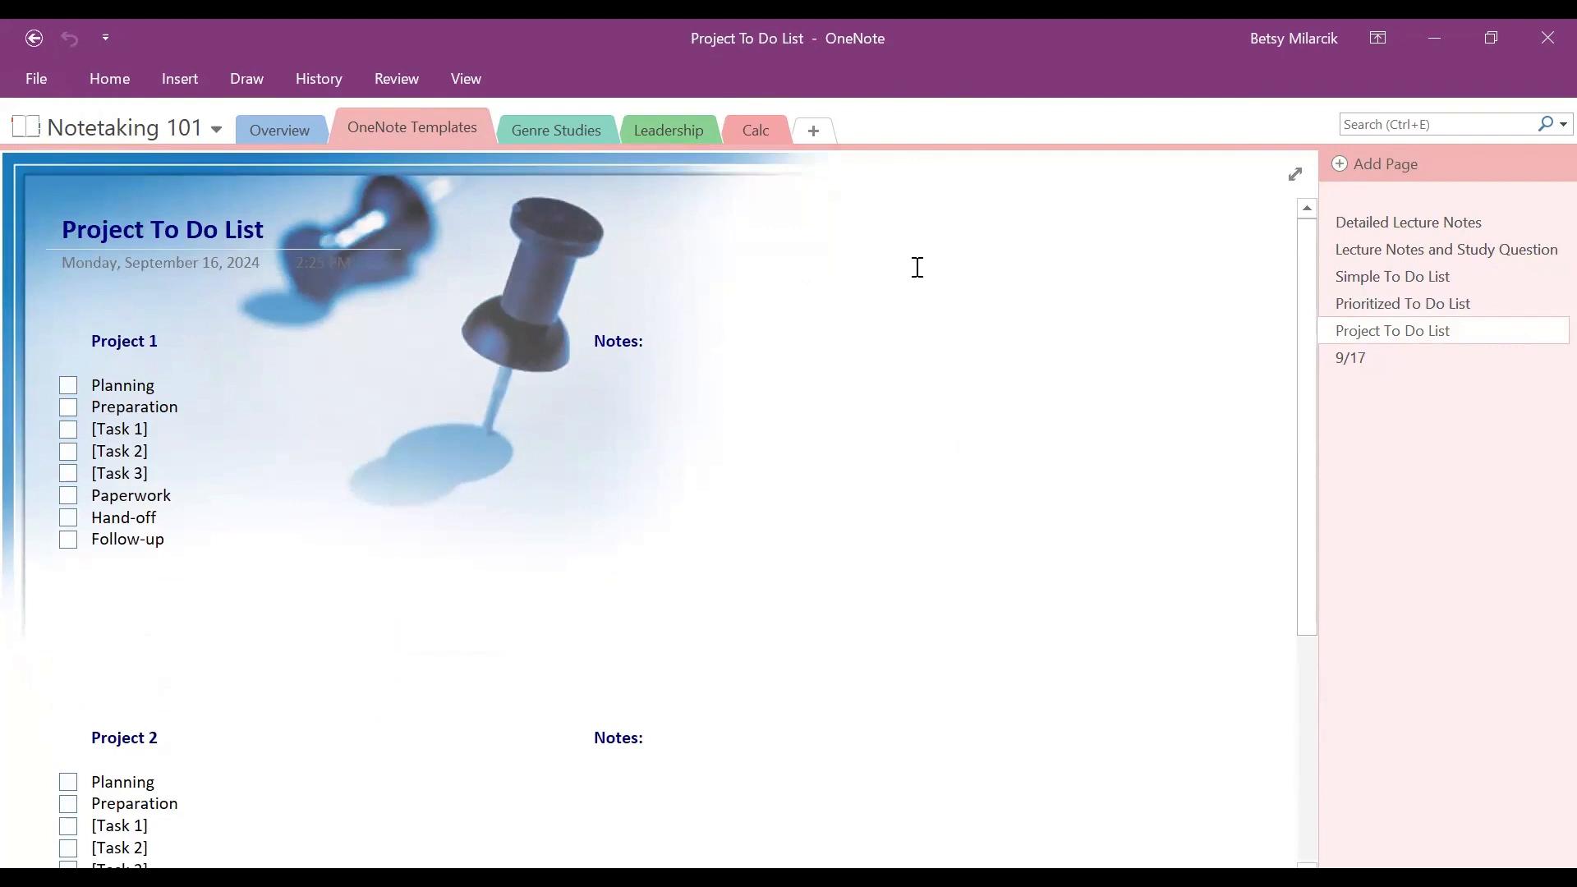
{"action": "mouse_move", "coordinate": [313, 322]}
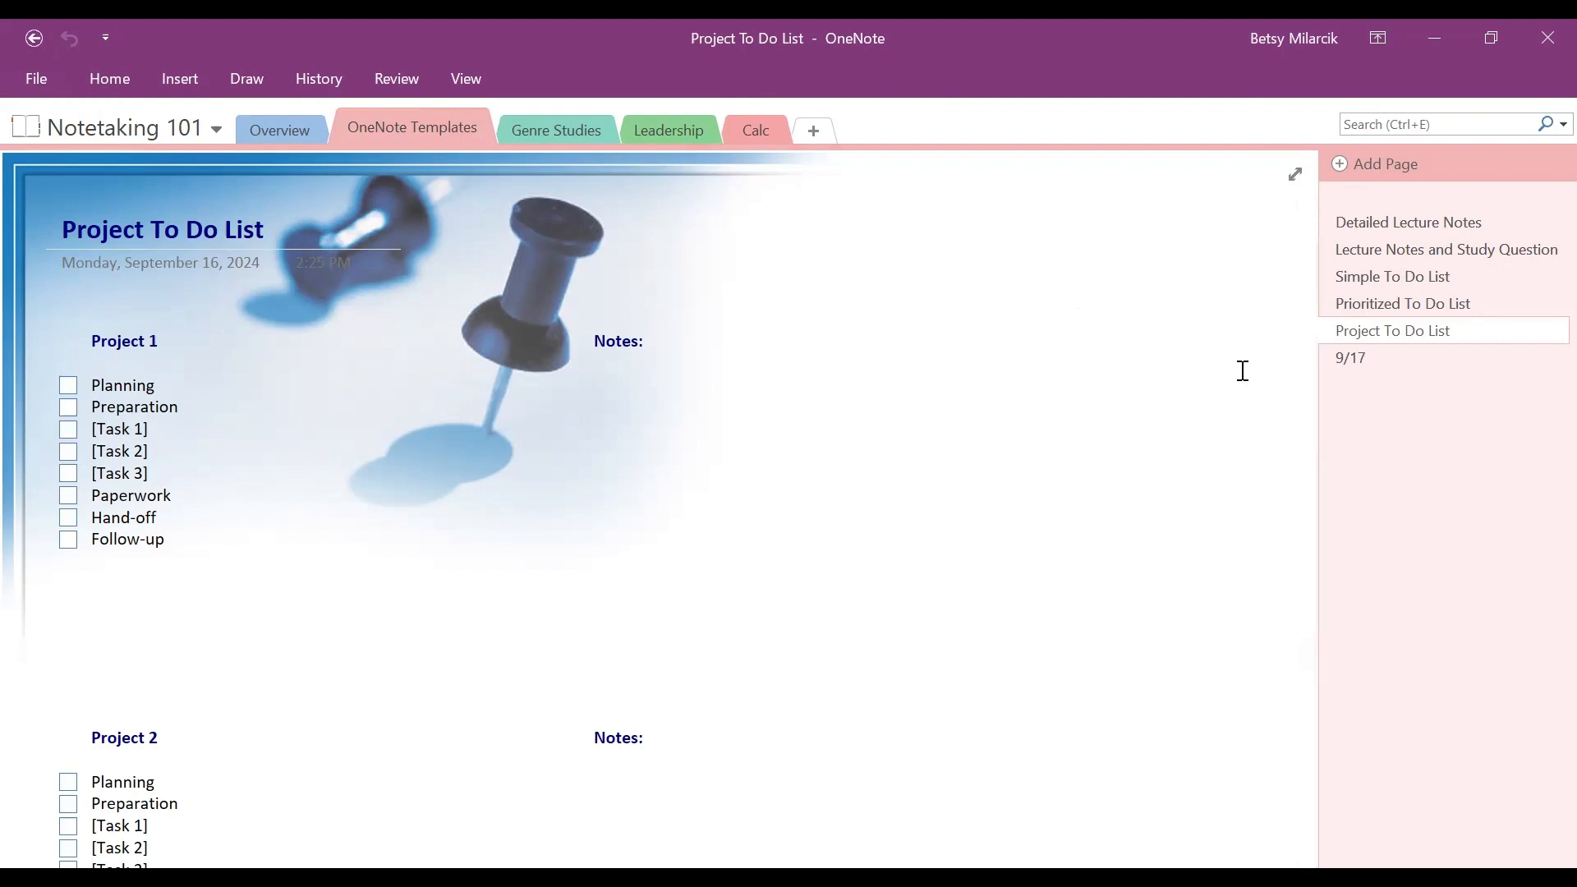
Insert the Adaptation PDF as a file printout on the 9/16 Adaptation vs Translation page in the Genre Studies section.
{"action": "left_click", "coordinate": [518, 150]}
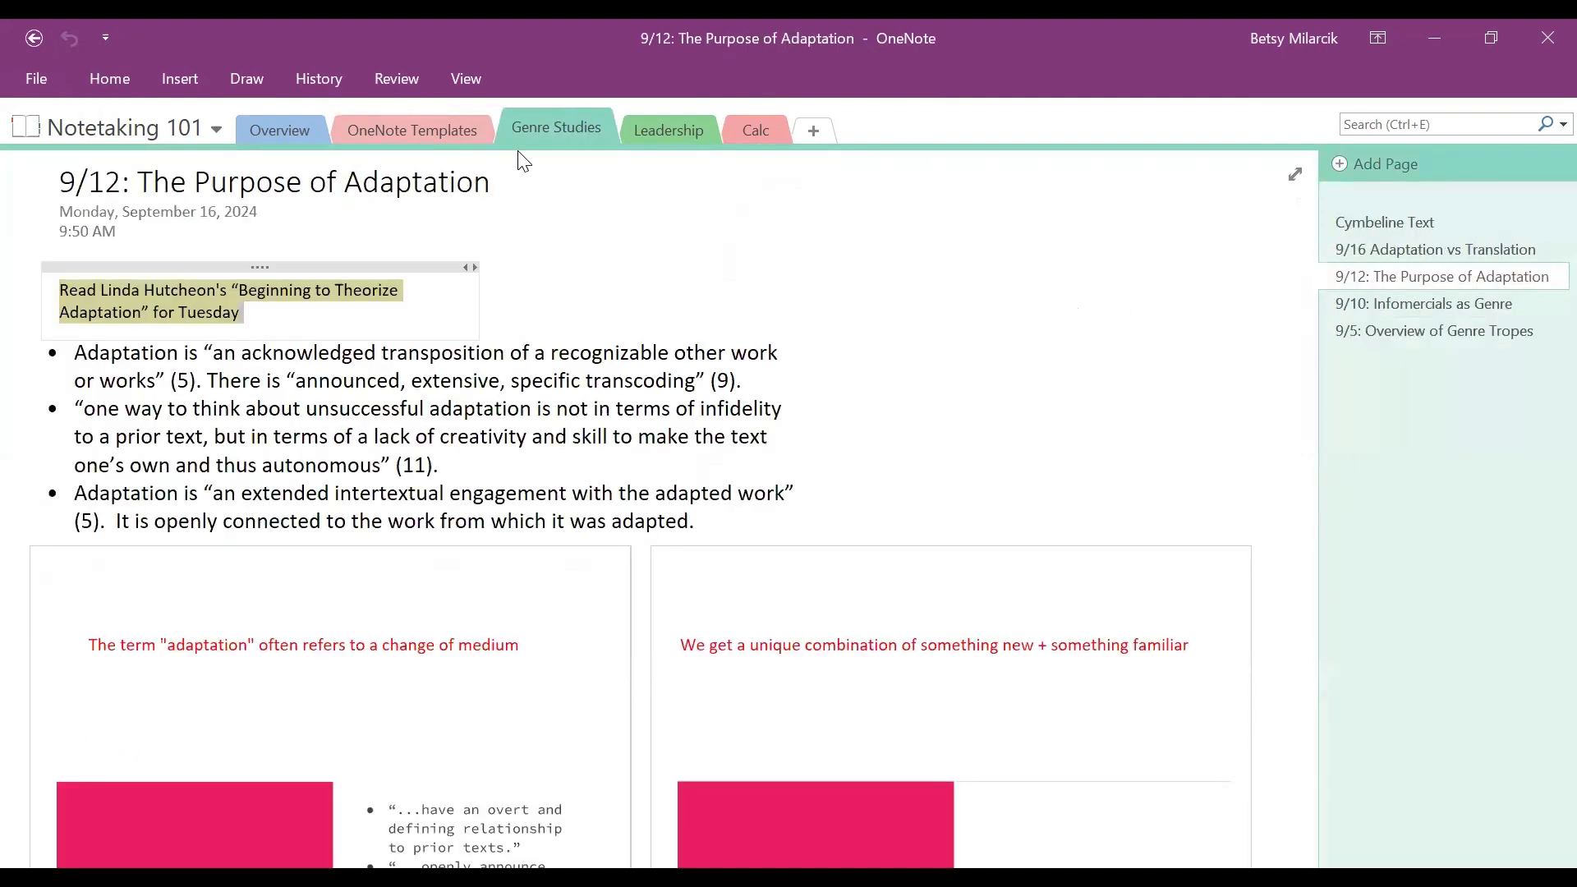
{"action": "left_click", "coordinate": [1394, 255]}
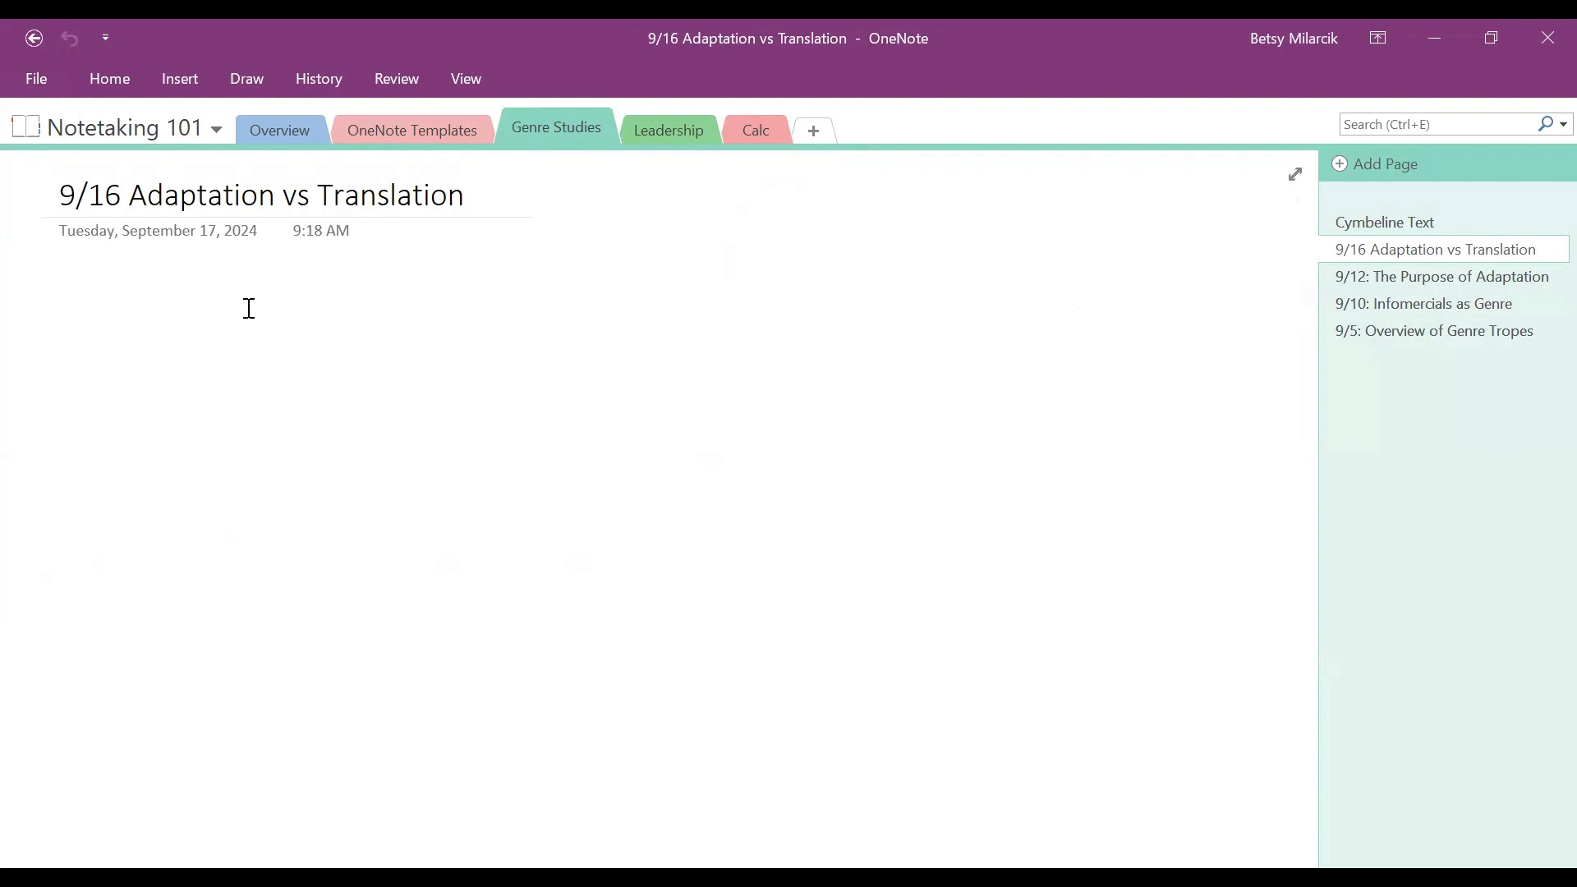
{"action": "left_click", "coordinate": [184, 94]}
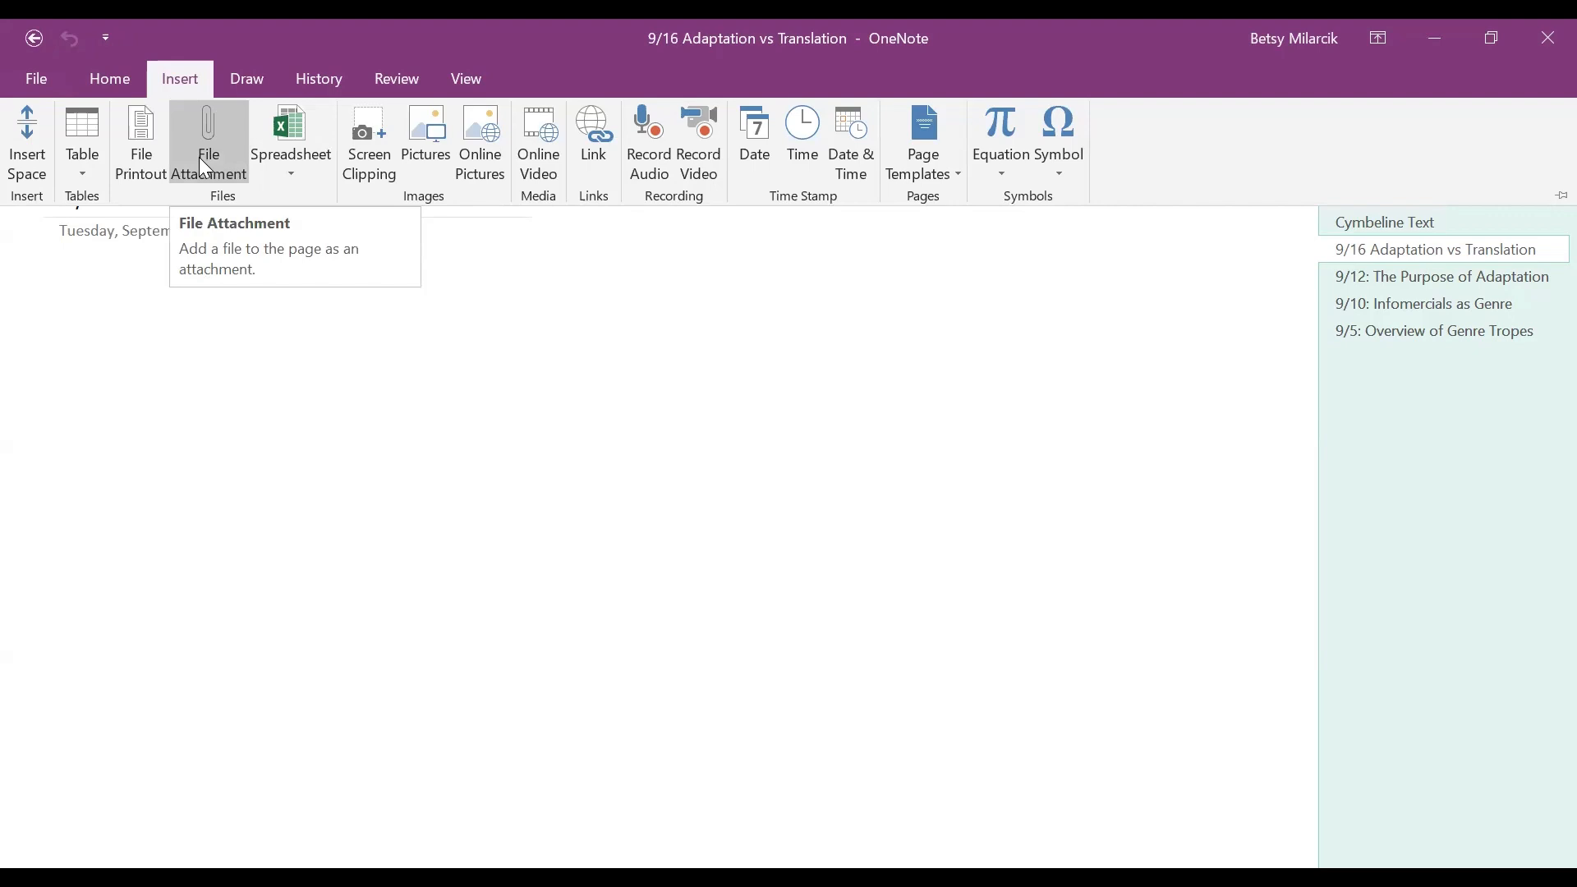
{"action": "left_click", "coordinate": [145, 156]}
{"action": "scroll", "coordinate": [570, 390], "scroll_direction": "down", "scroll_amount": 5}
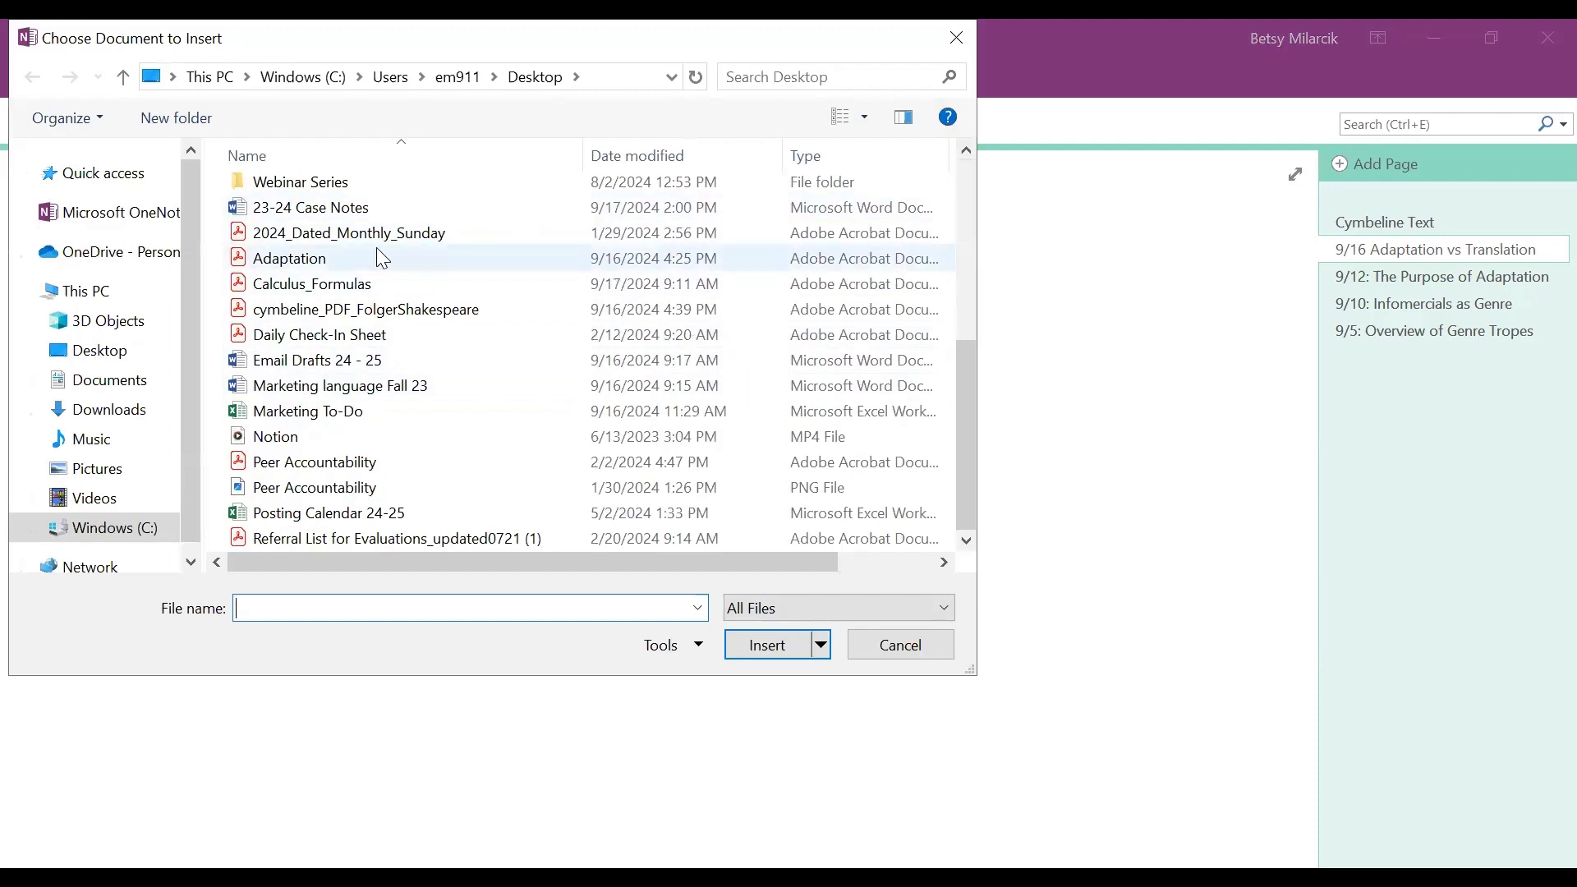
{"action": "left_click", "coordinate": [306, 269]}
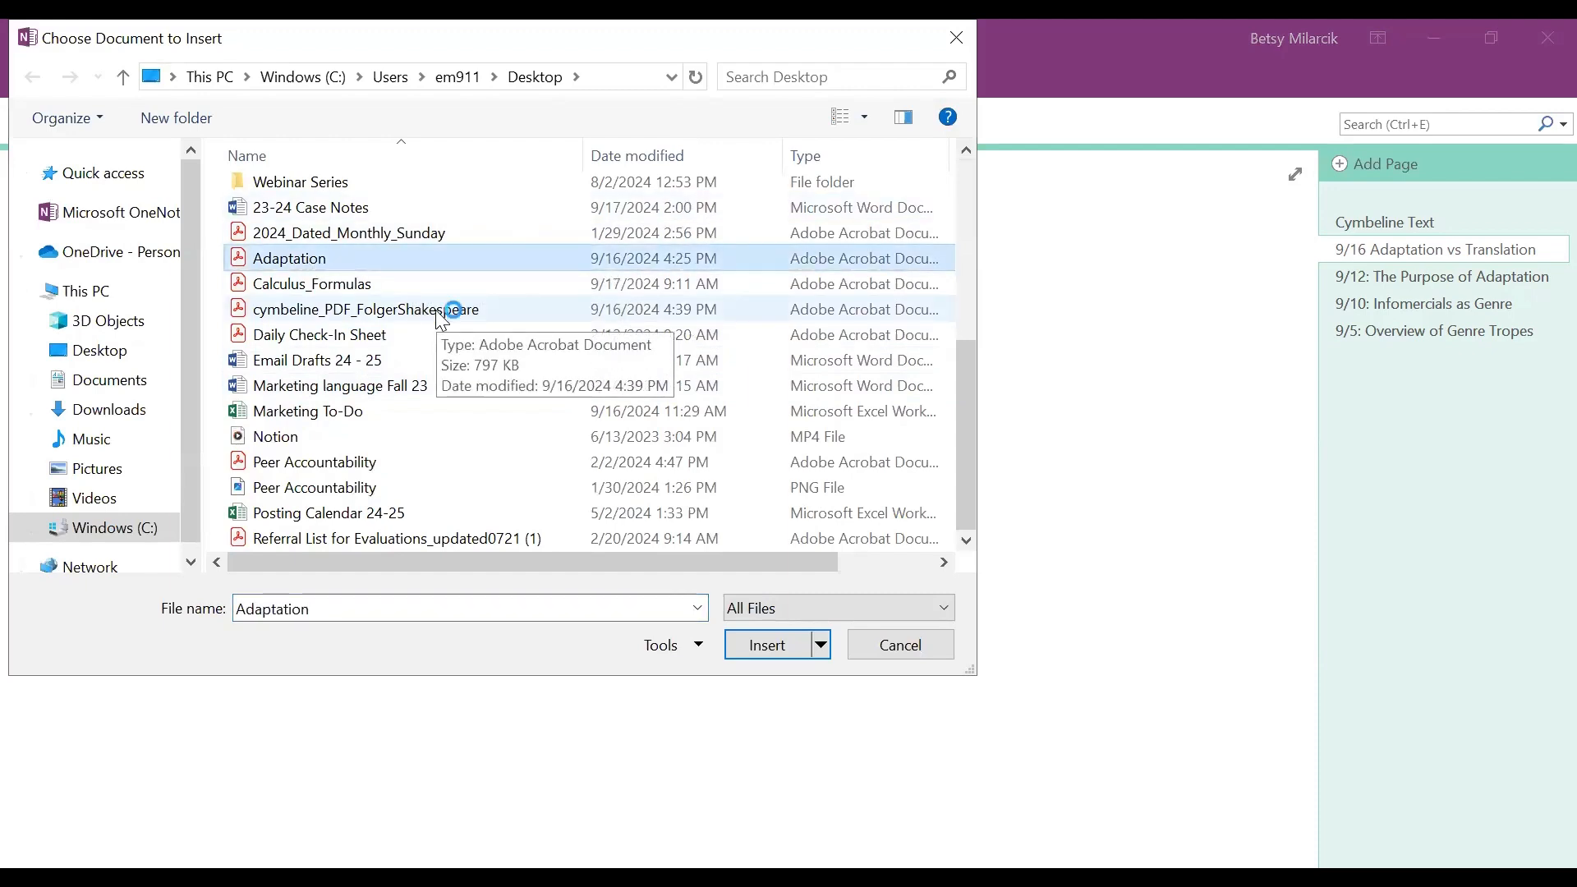
{"action": "key", "text": "Return"}
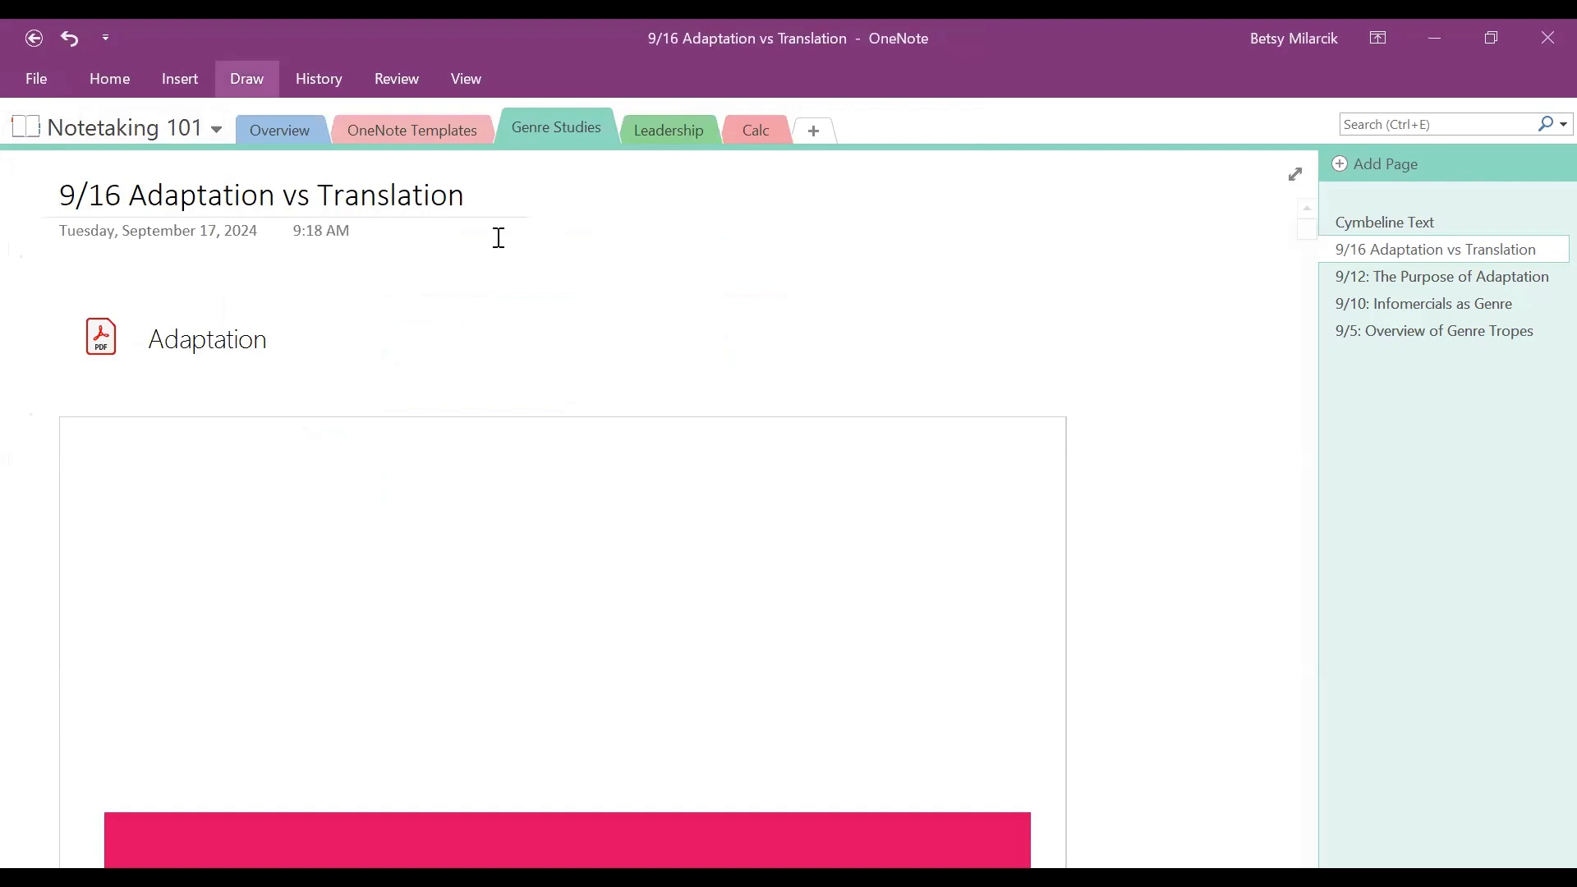
Zoom the page out to 21% and look through the slides of the Adaptation printout.
{"action": "left_click", "coordinate": [465, 80]}
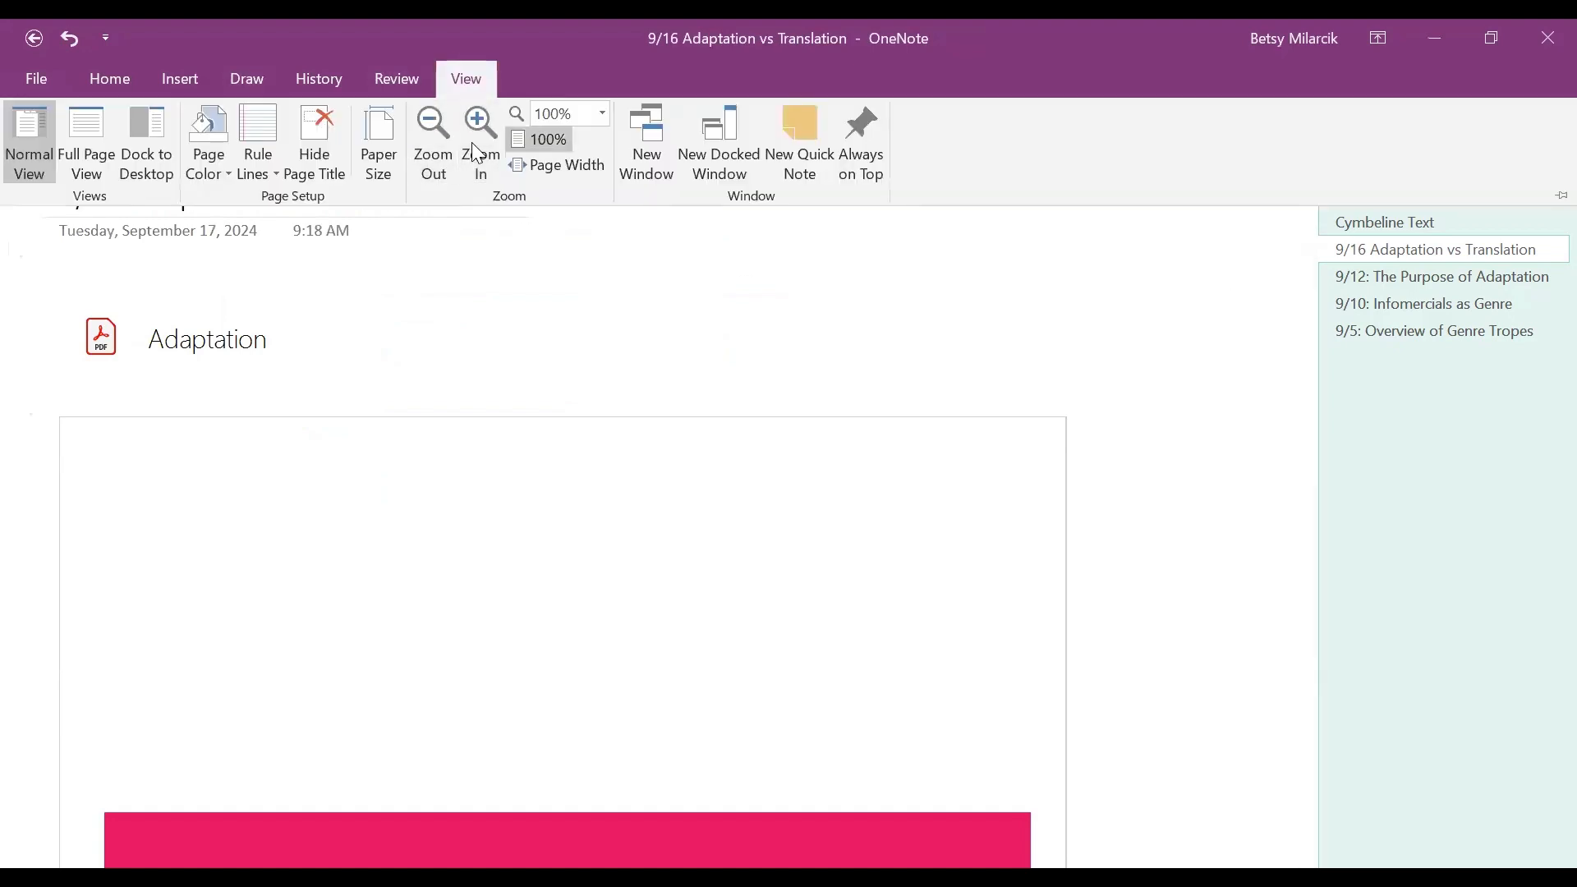
{"action": "left_click", "coordinate": [443, 146]}
{"action": "left_click", "coordinate": [442, 140]}
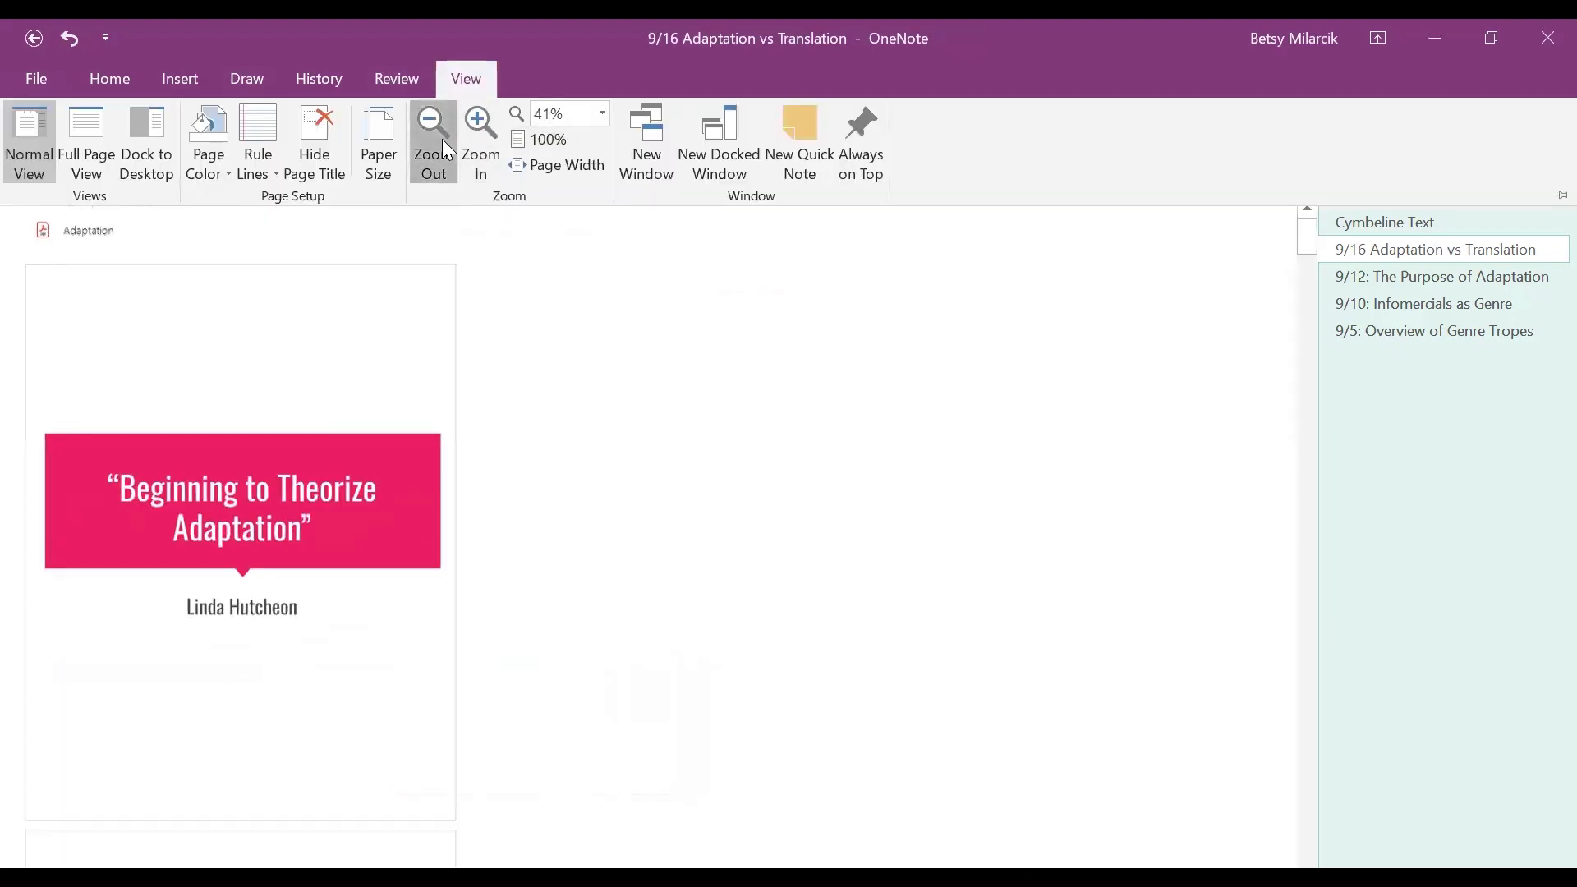
{"action": "left_click", "coordinate": [442, 140]}
{"action": "left_click", "coordinate": [441, 140]}
{"action": "scroll", "coordinate": [360, 505], "scroll_direction": "down", "scroll_amount": 10}
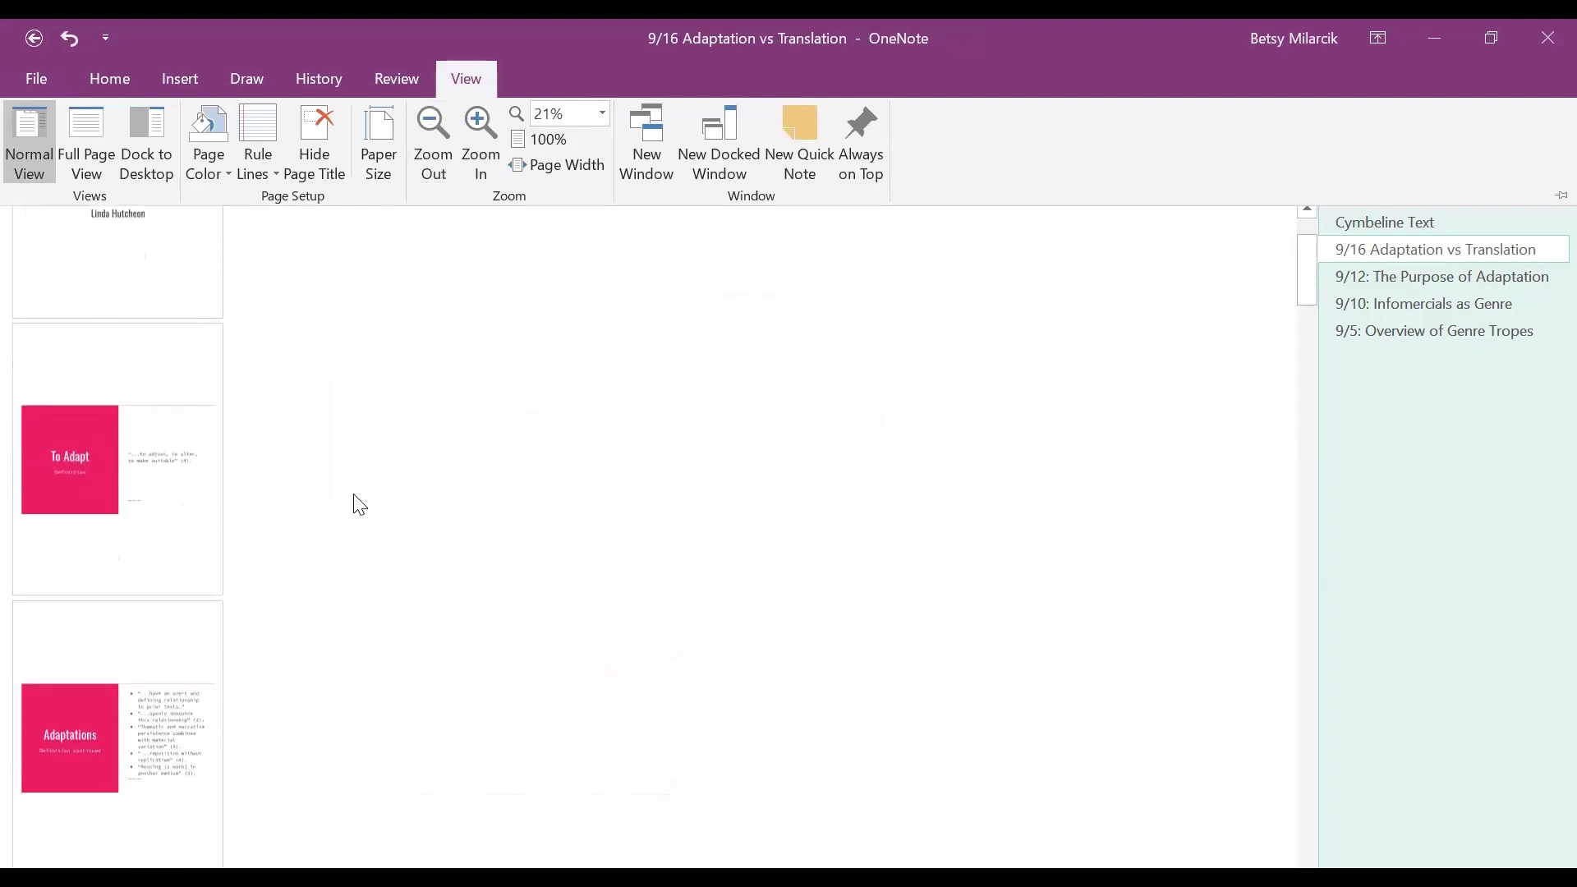
{"action": "scroll", "coordinate": [360, 504], "scroll_direction": "down", "scroll_amount": 10}
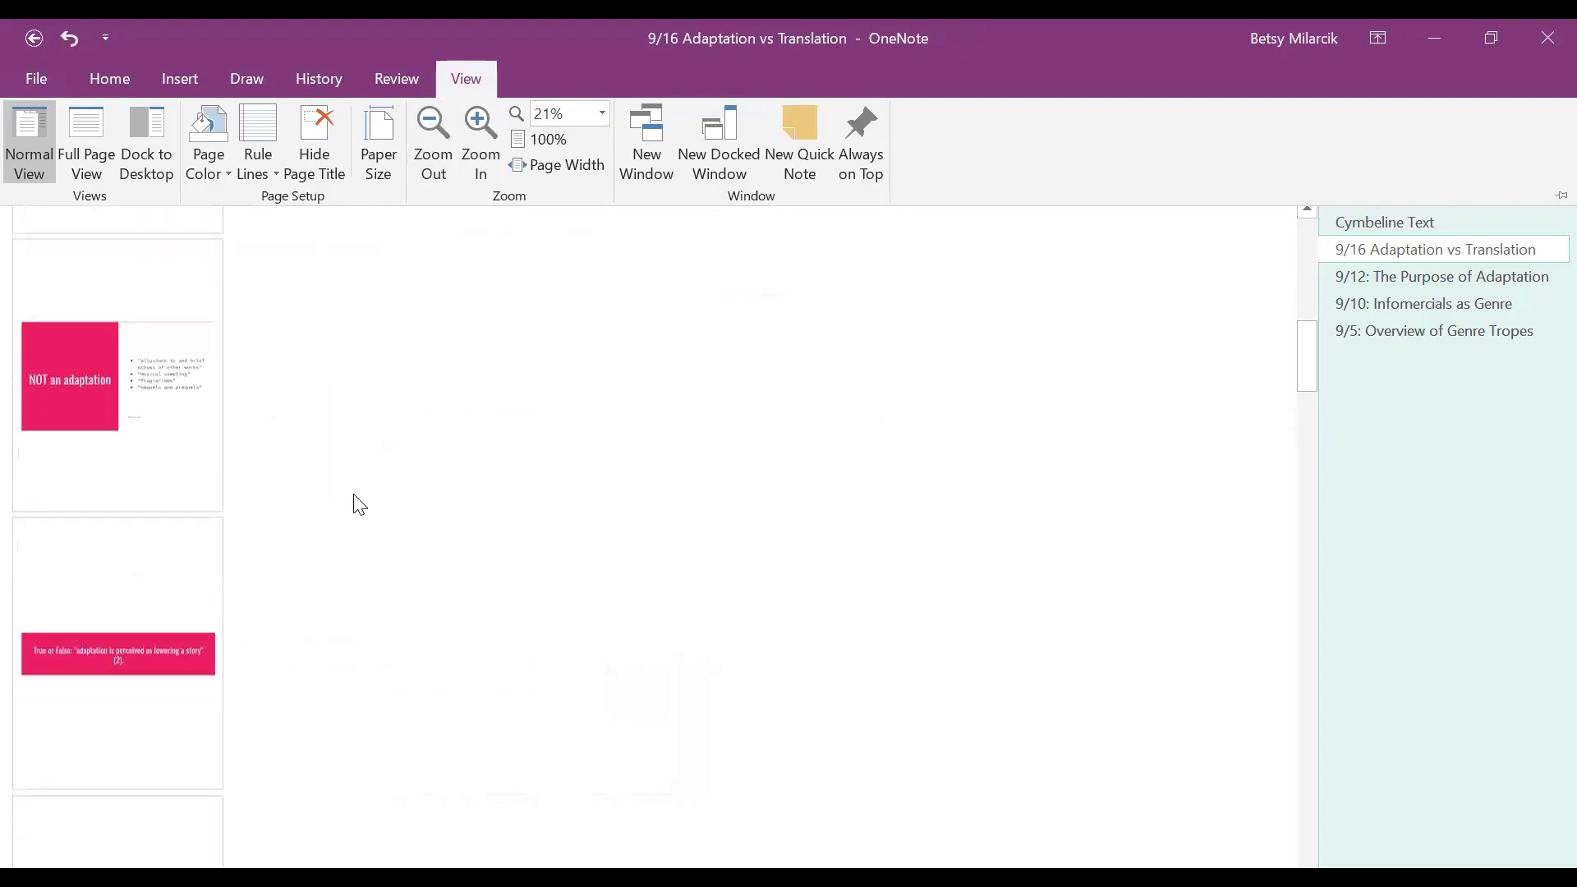
{"action": "scroll", "coordinate": [359, 504], "scroll_direction": "up", "scroll_amount": 10}
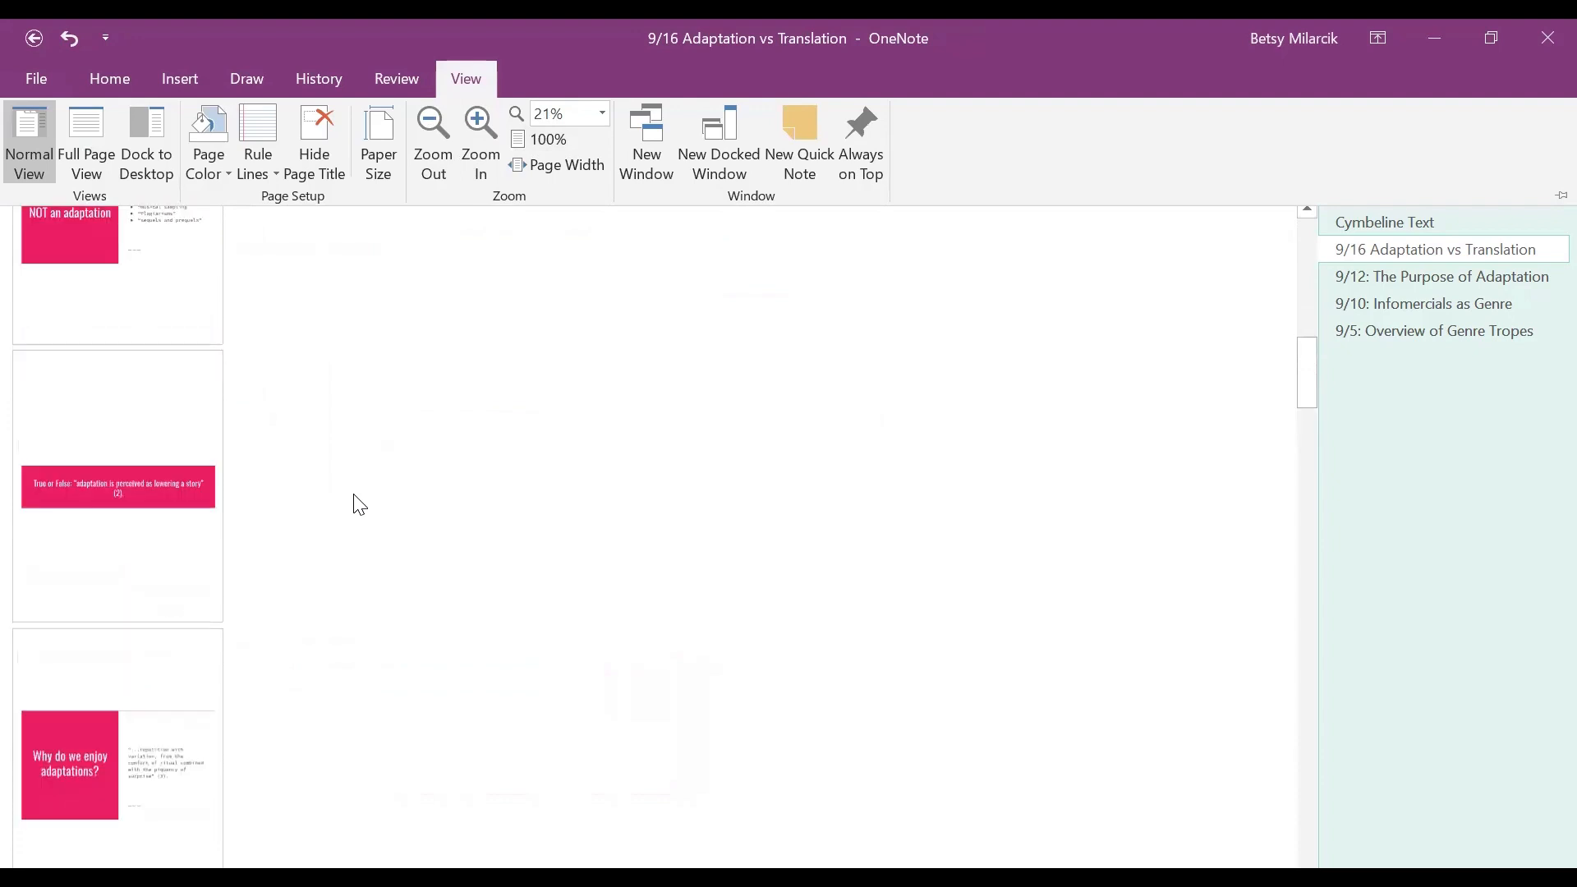
{"action": "scroll", "coordinate": [360, 504], "scroll_direction": "up", "scroll_amount": 10}
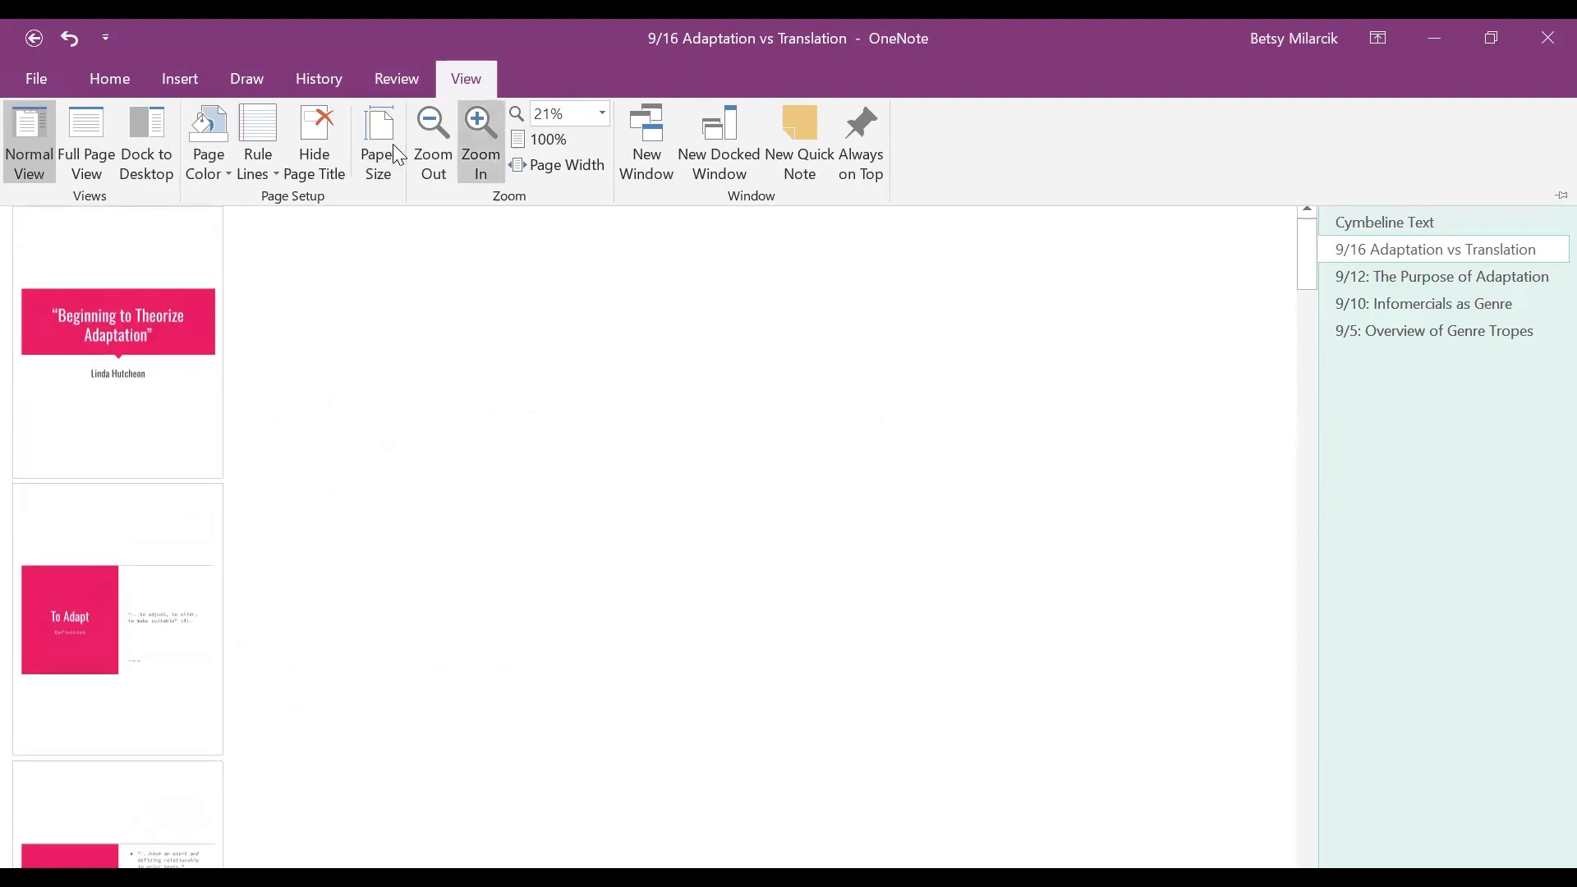
Zoom the Adaptation vs Translation page in to 80%.
{"action": "left_click", "coordinate": [481, 142]}
{"action": "left_click", "coordinate": [480, 143]}
{"action": "left_click", "coordinate": [481, 143]}
{"action": "left_click", "coordinate": [481, 143]}
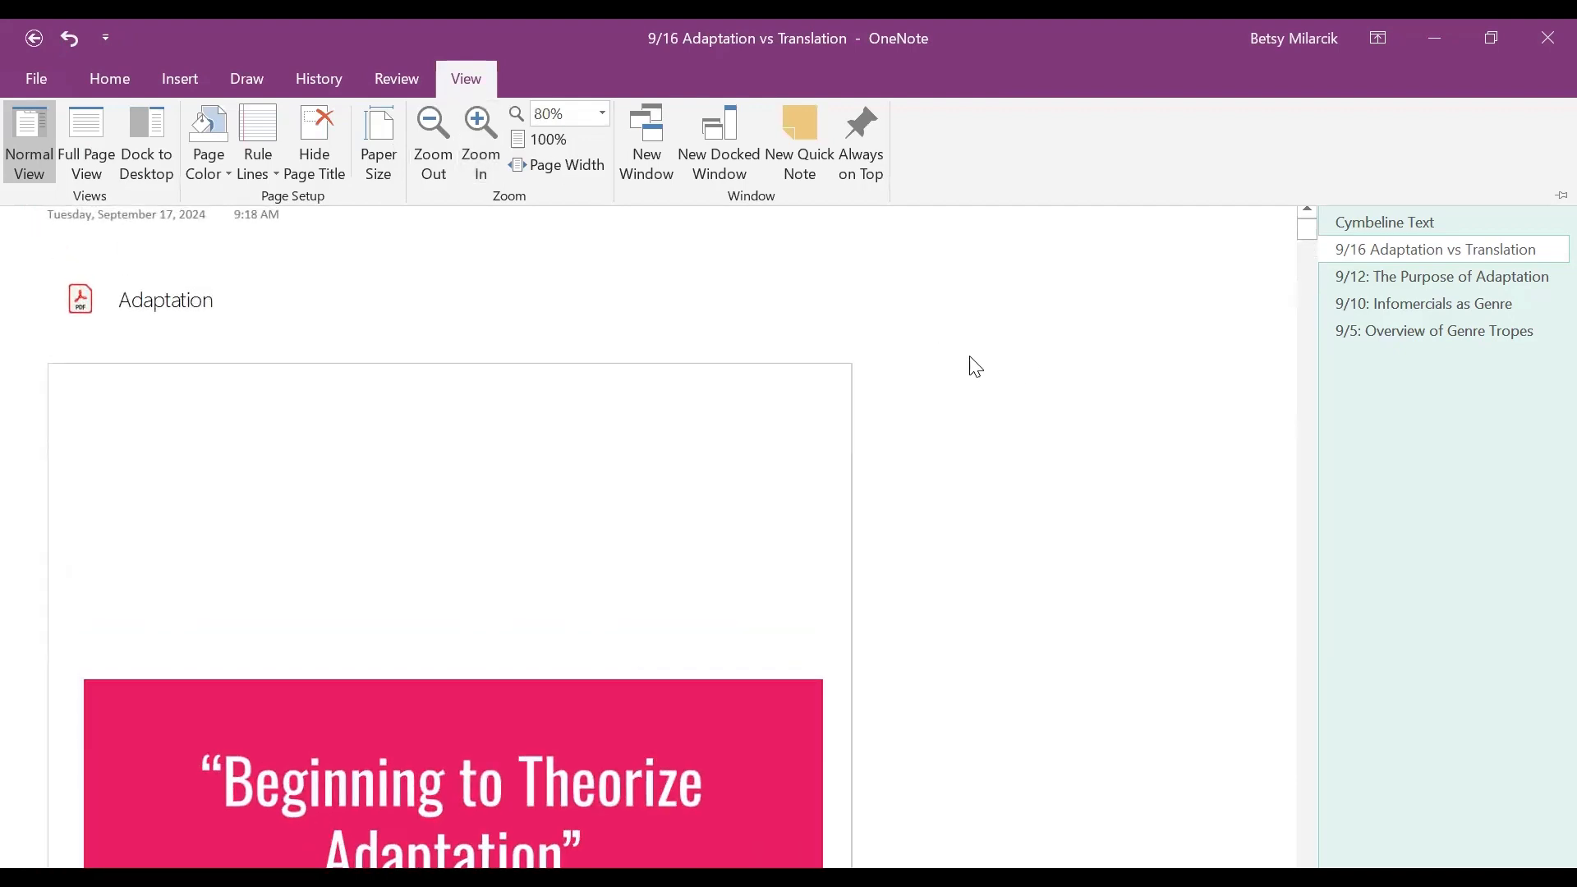
{"action": "left_click", "coordinate": [1031, 369]}
Add a page titled "Formulas" to the Calc section.
{"action": "left_click", "coordinate": [759, 140]}
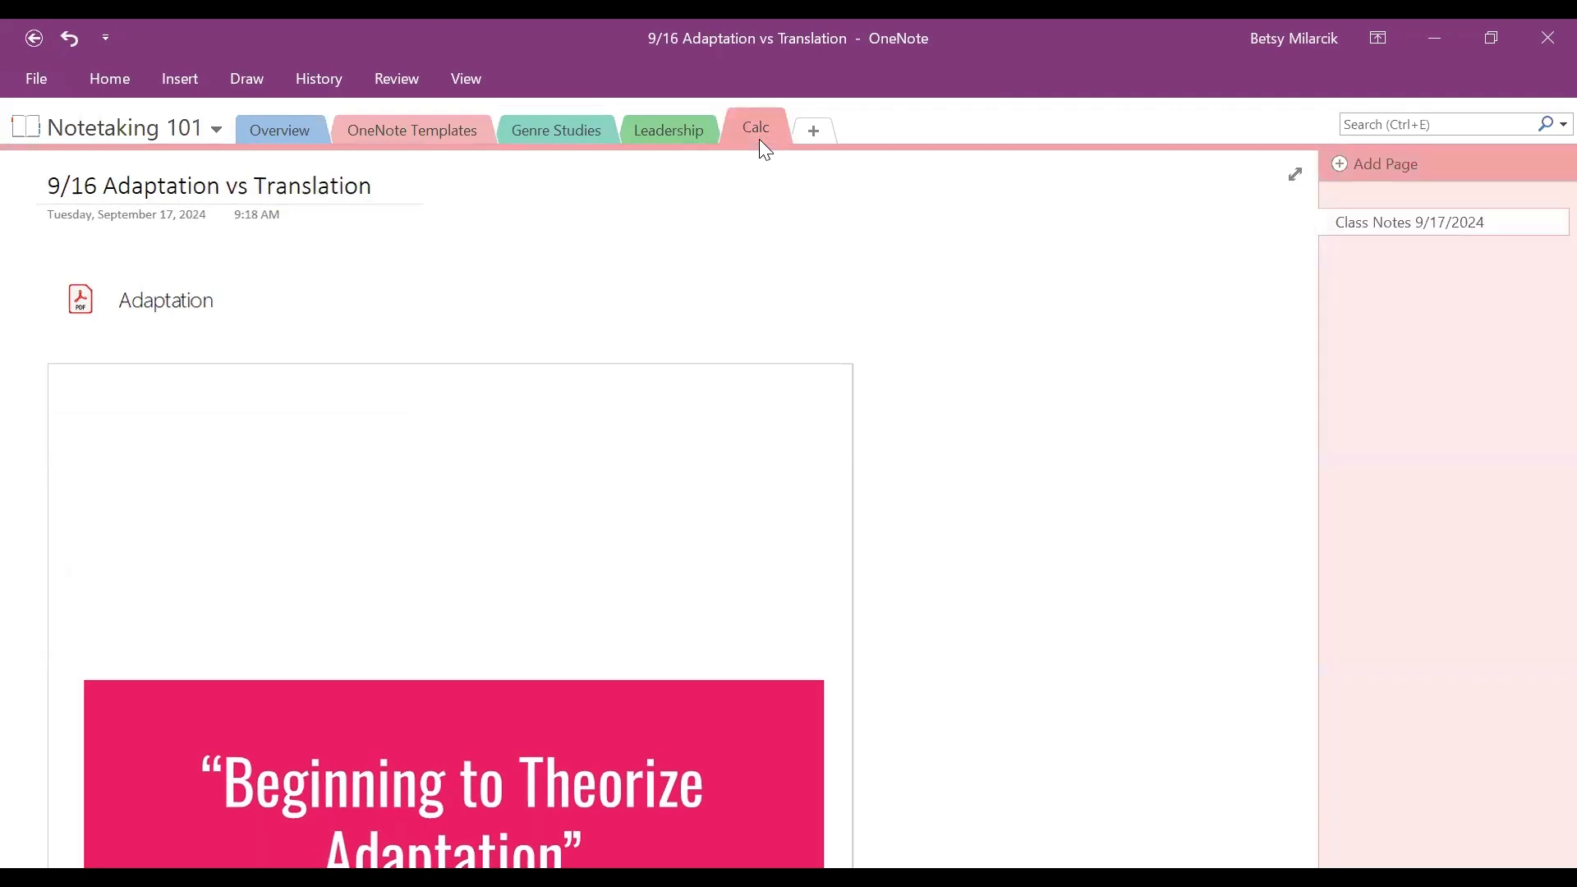
{"action": "left_click", "coordinate": [1346, 167]}
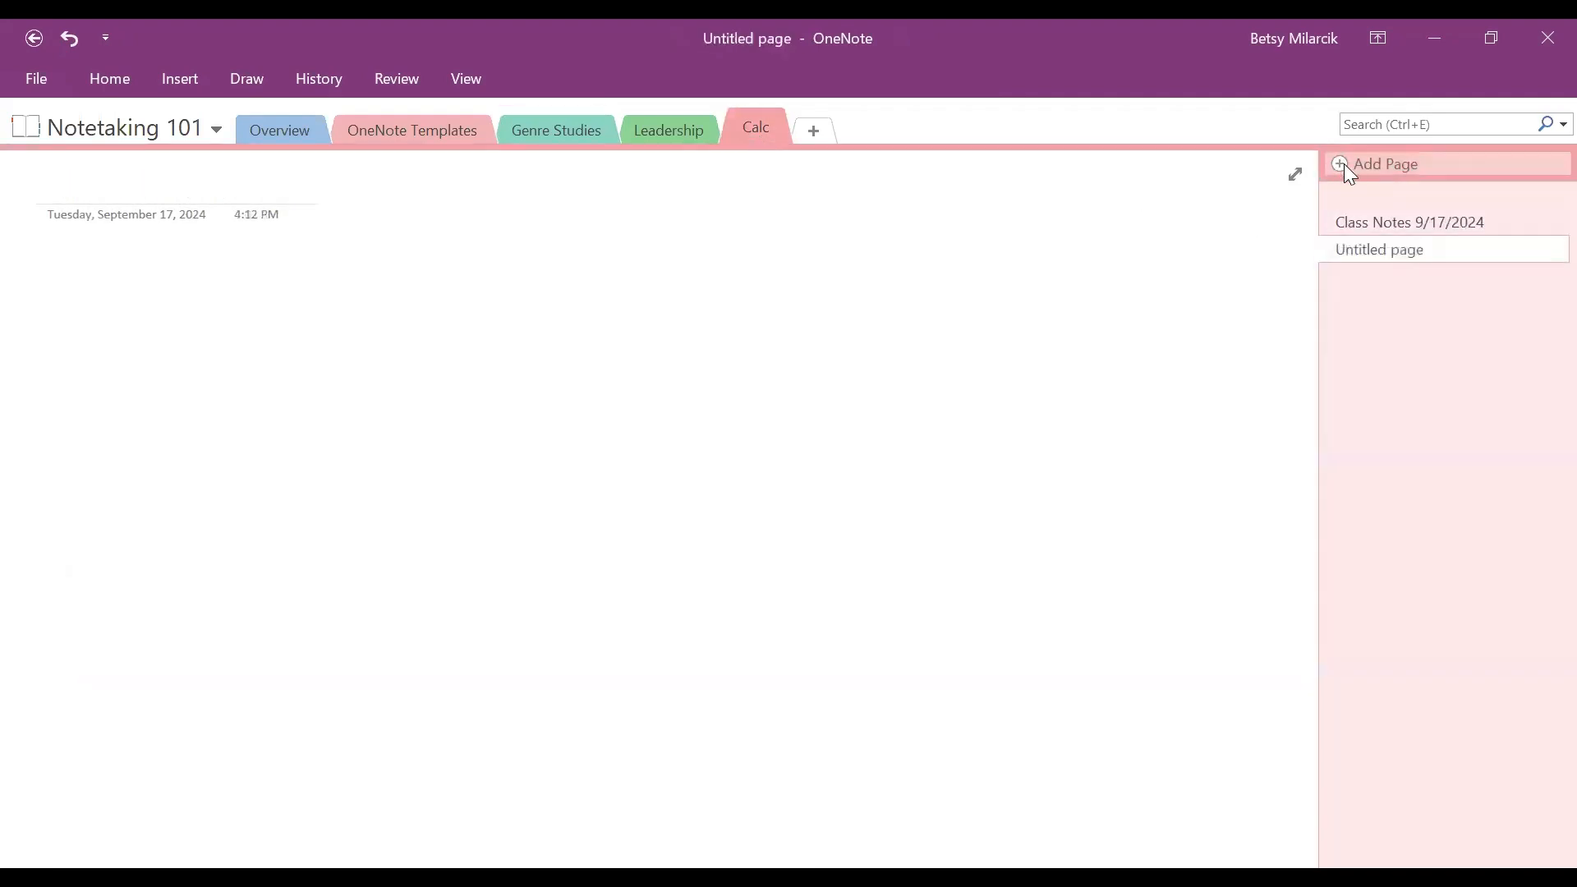
{"action": "left_click", "coordinate": [1359, 248]}
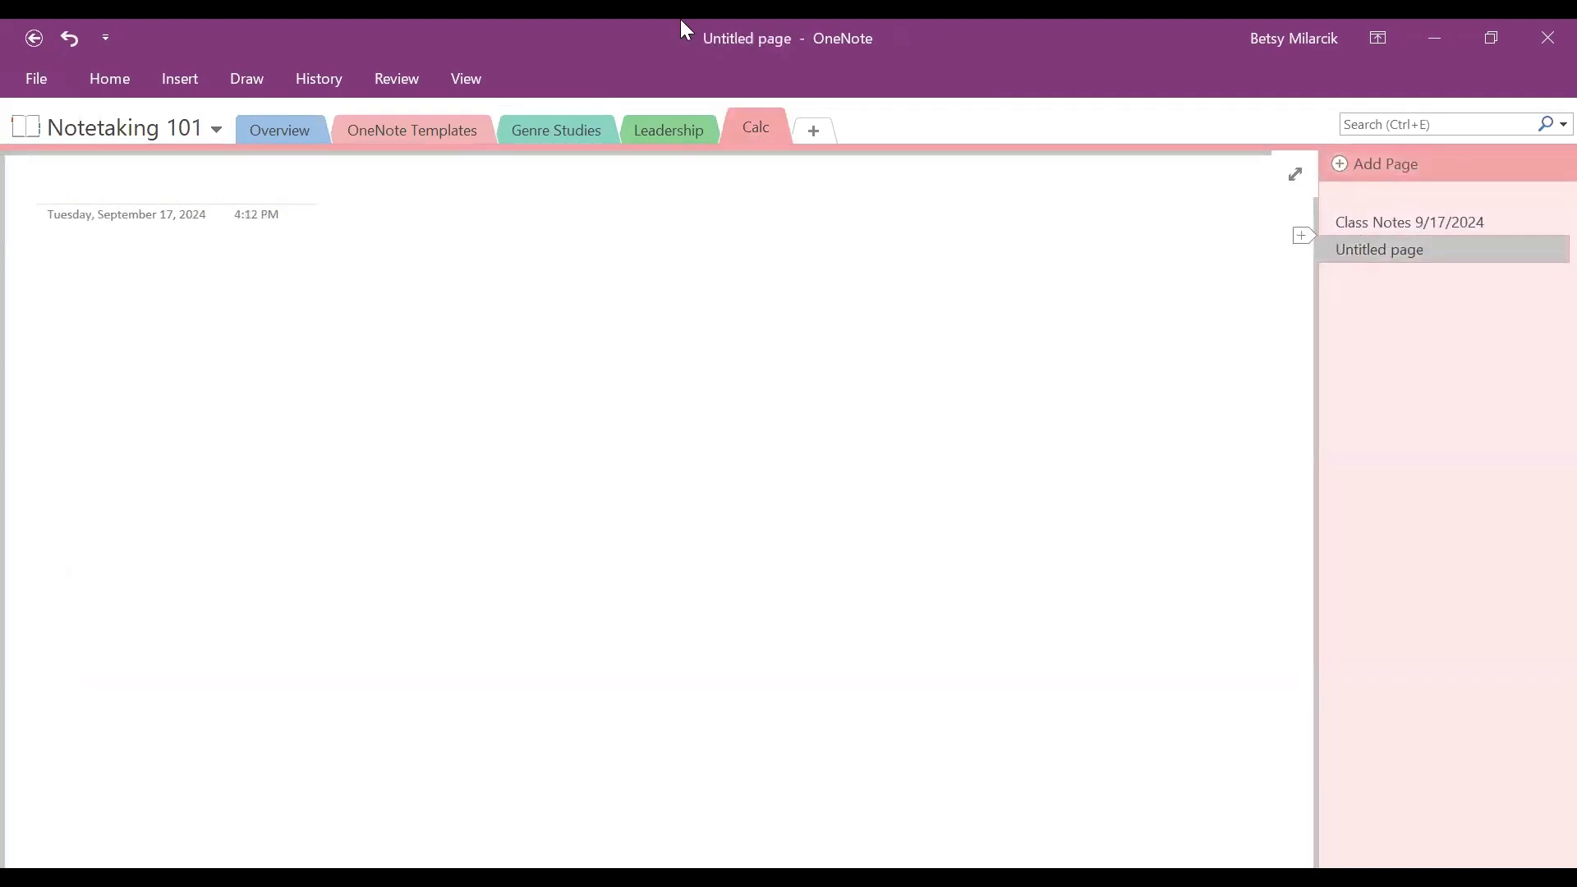
{"action": "left_click", "coordinate": [73, 183]}
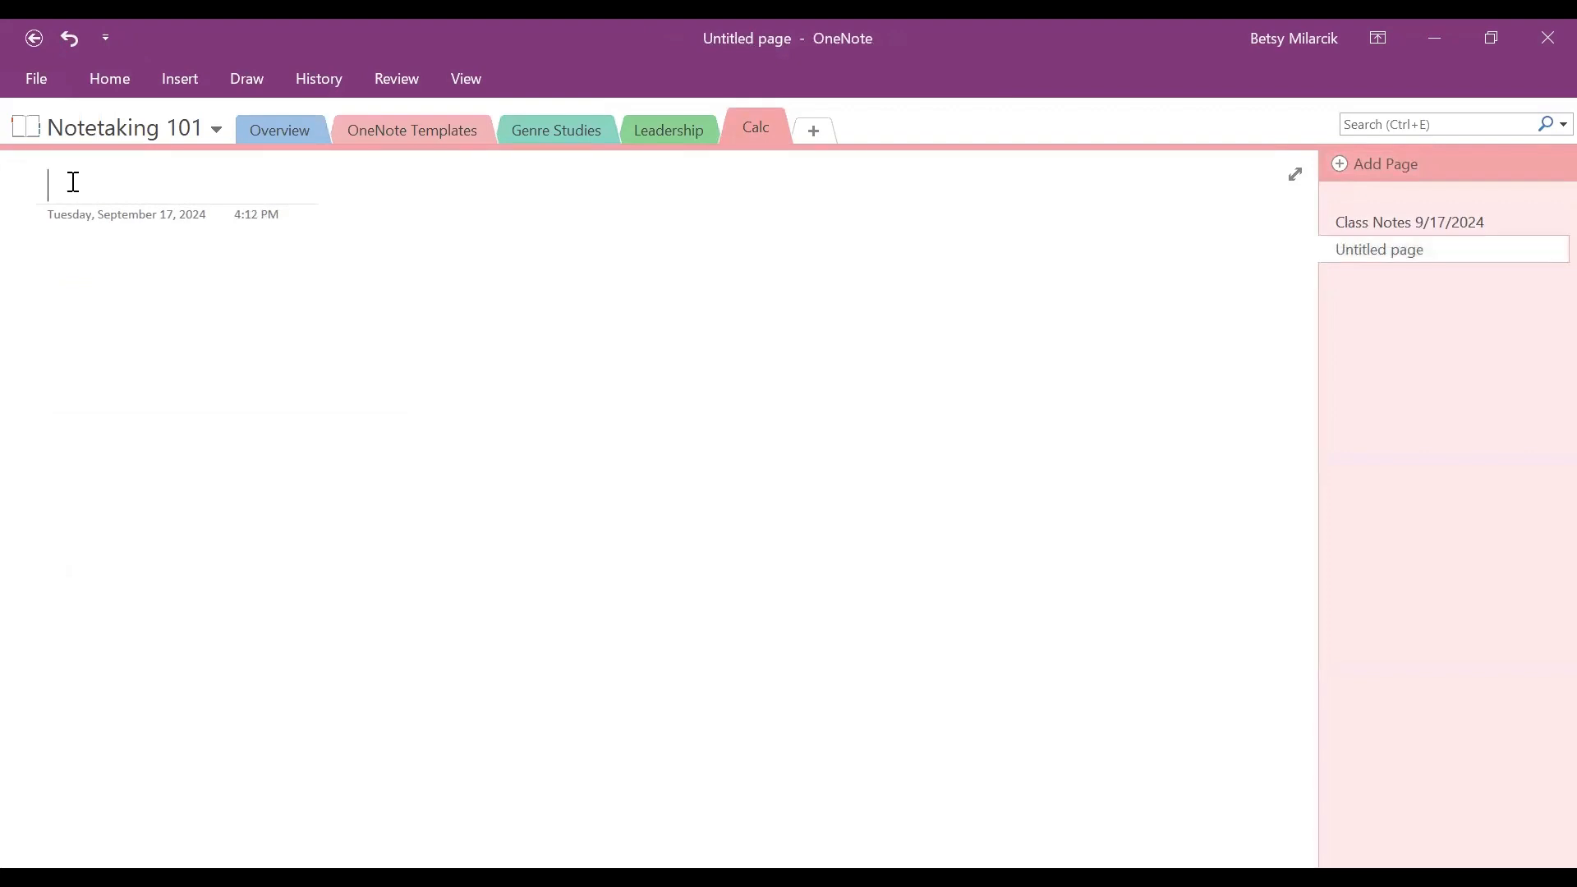
{"action": "type", "text": "Formula"}
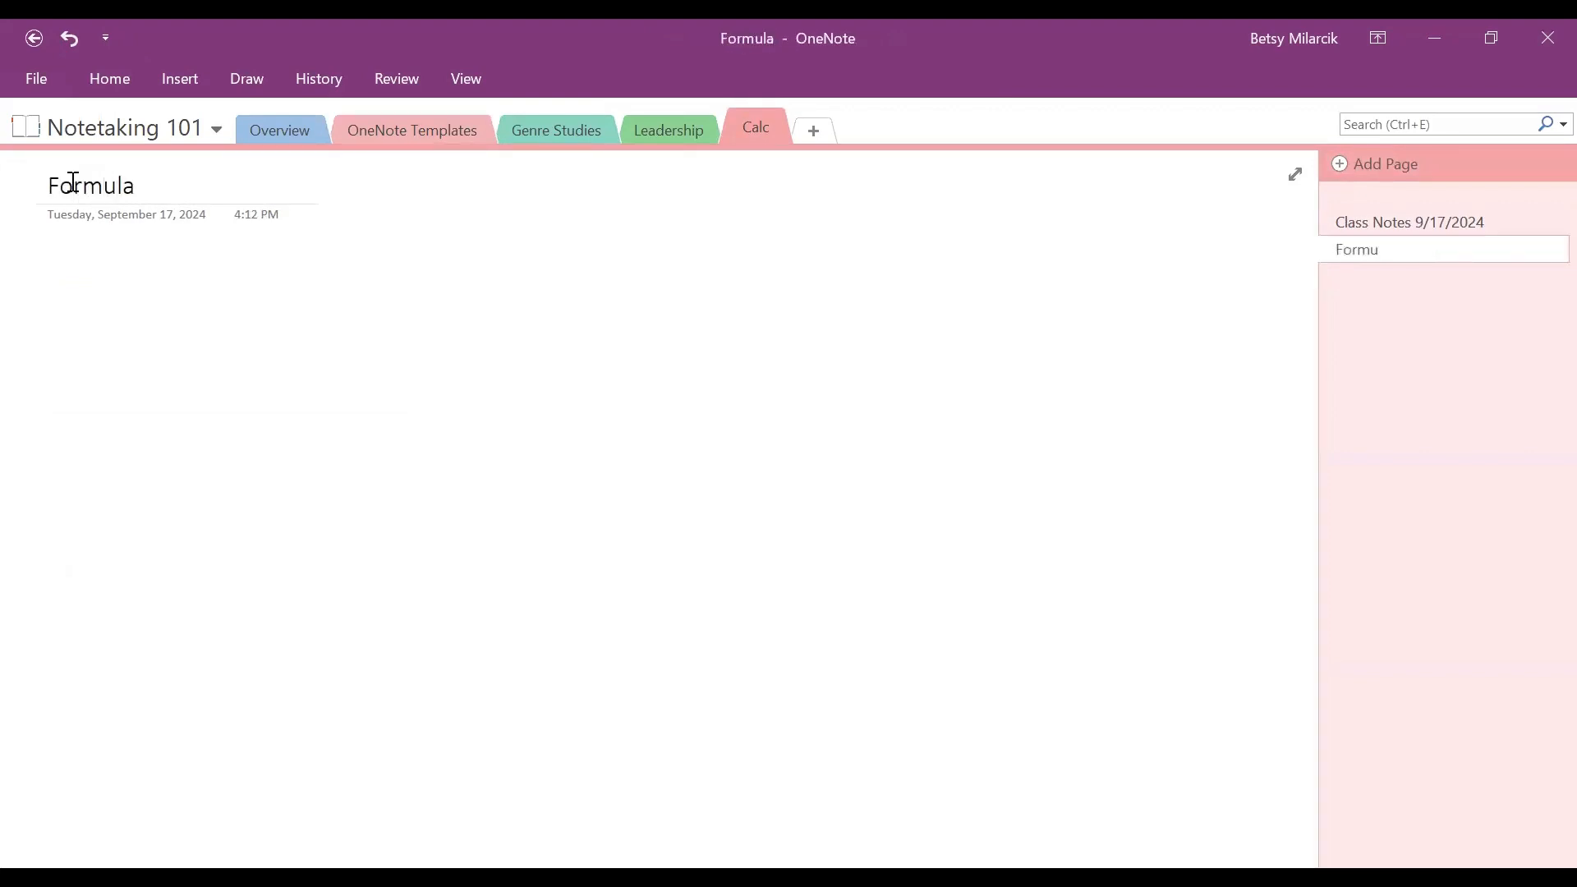
{"action": "type", "text": "s"}
{"action": "key", "text": "Return"}
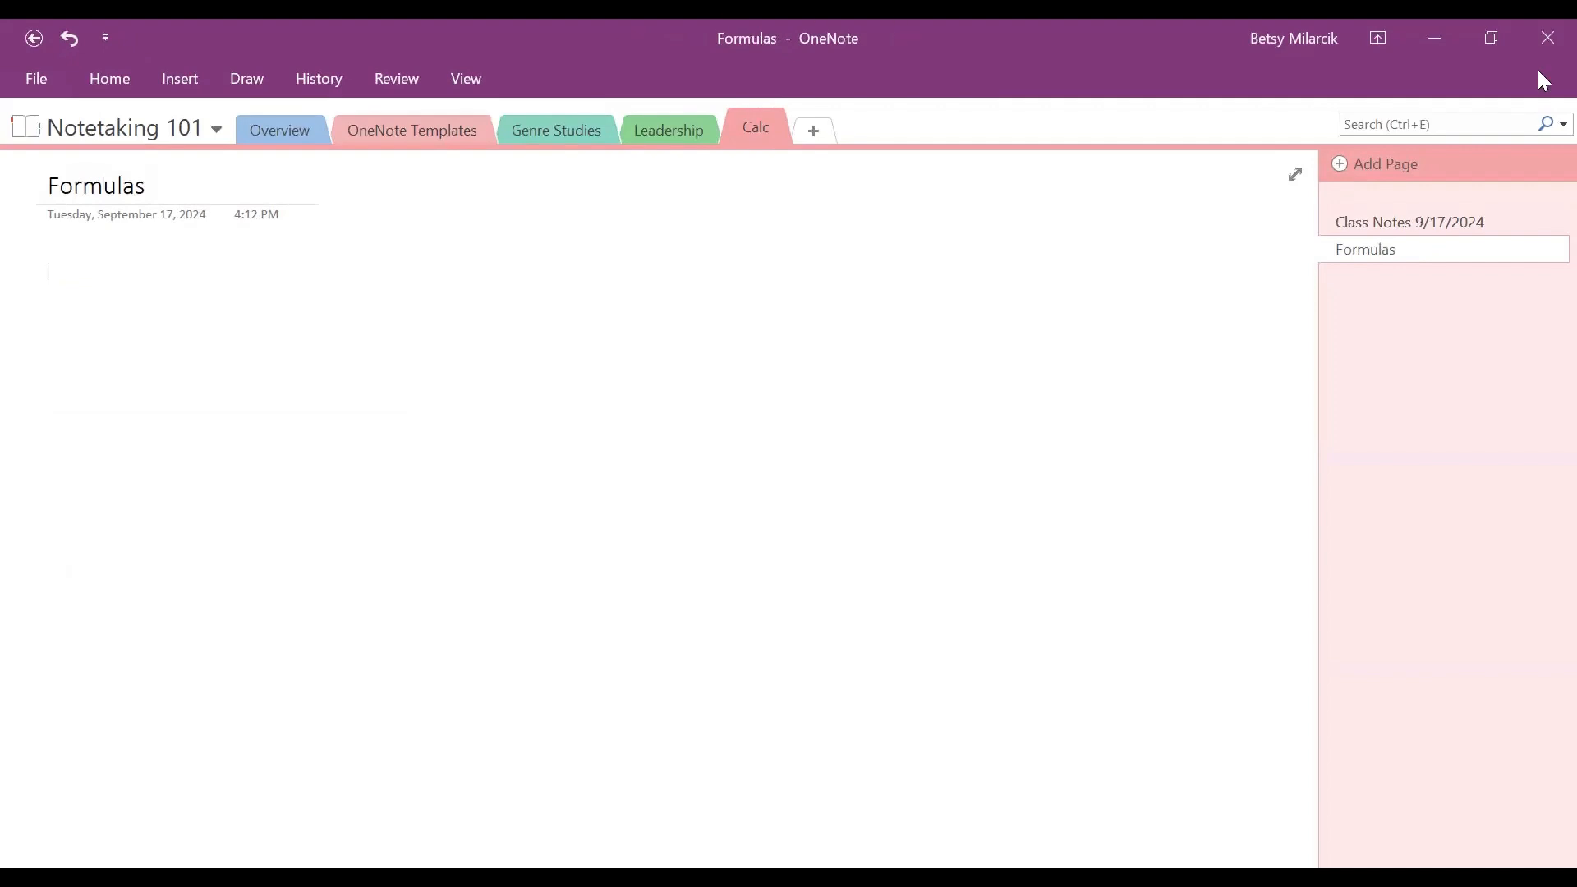
Insert the Calculus_Formulas PDF as a file printout on the Formulas page and look through its formula tables.
{"action": "left_click", "coordinate": [1491, 38]}
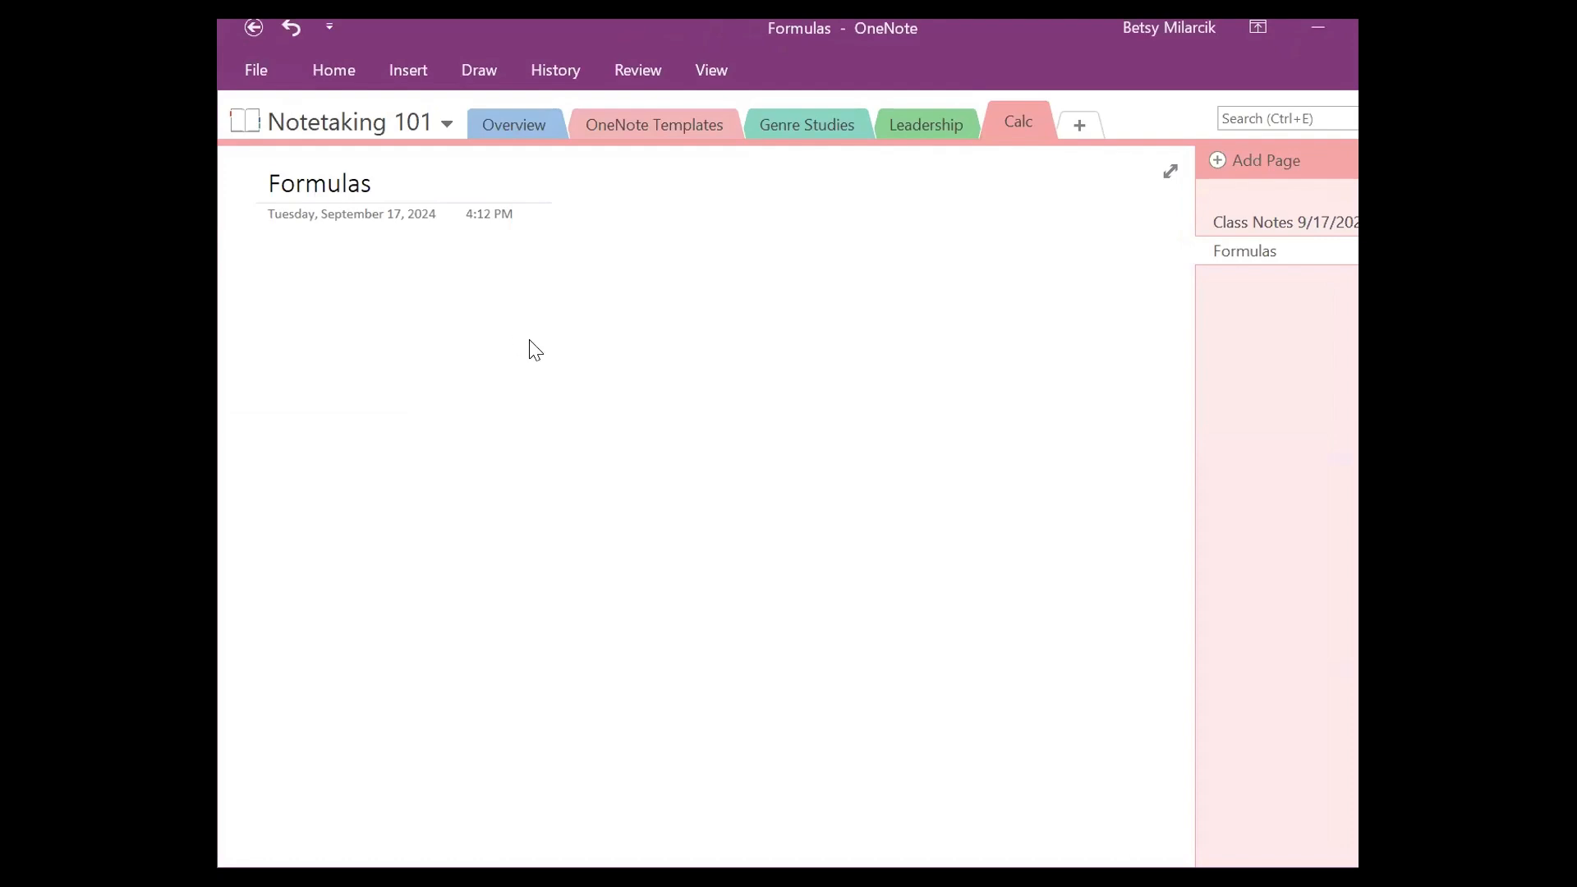
{"action": "left_click", "coordinate": [416, 530]}
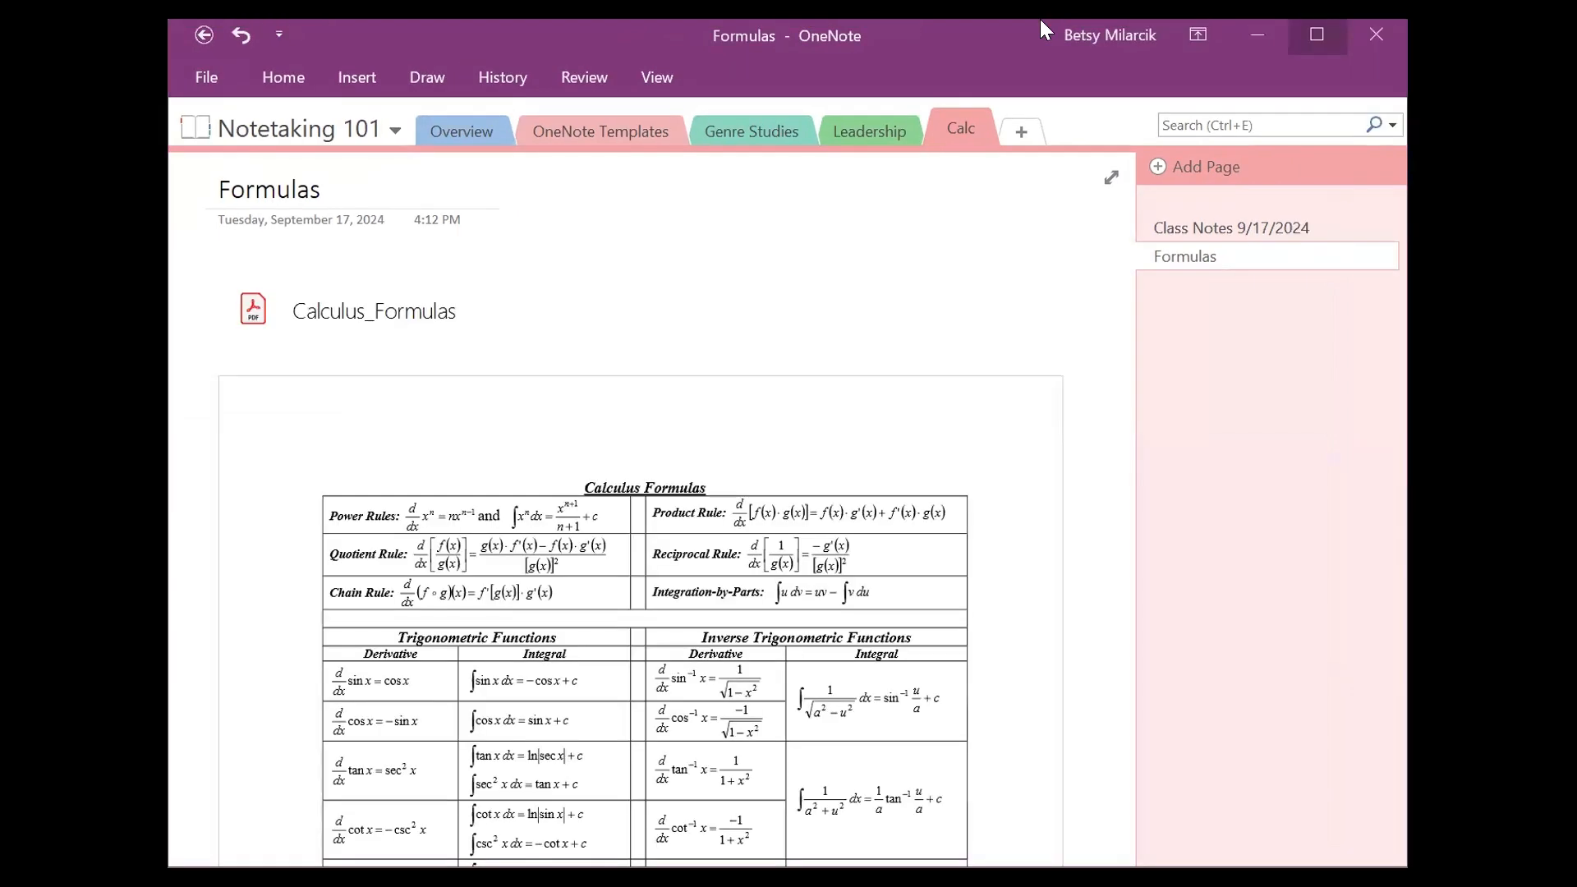
{"action": "left_click", "coordinate": [1316, 35]}
{"action": "scroll", "coordinate": [1096, 340], "scroll_direction": "down", "scroll_amount": 20}
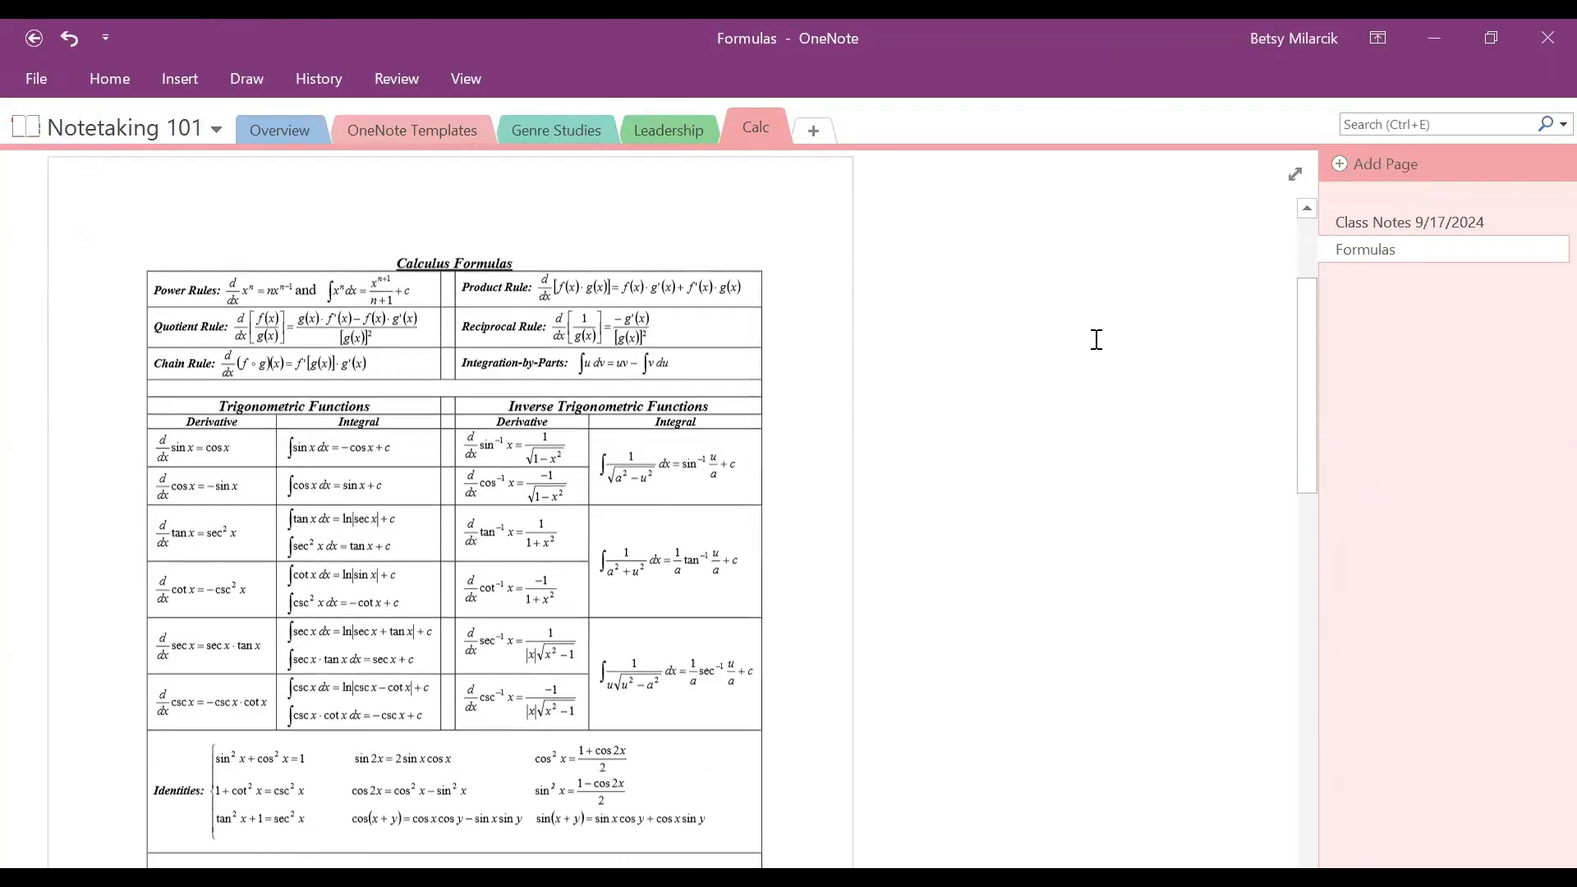
{"action": "scroll", "coordinate": [1096, 339], "scroll_direction": "up", "scroll_amount": 20}
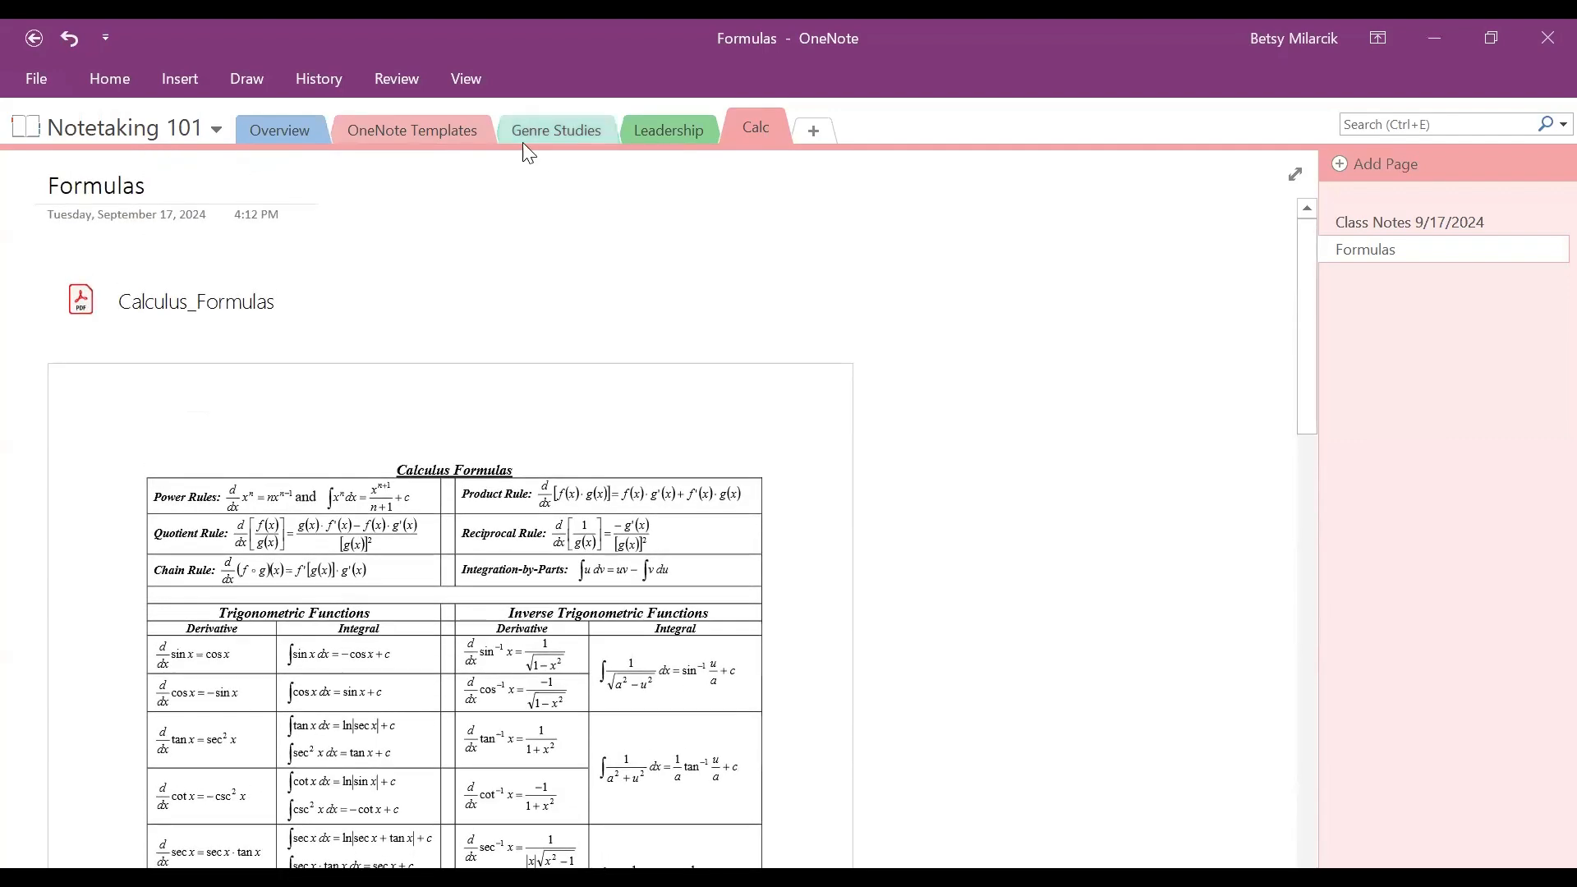
Copy the text of the "Adaptations, Definition continued" slide on the 9/16 Adaptation vs Translation page and paste it as text only beside the slide.
{"action": "left_click", "coordinate": [512, 140]}
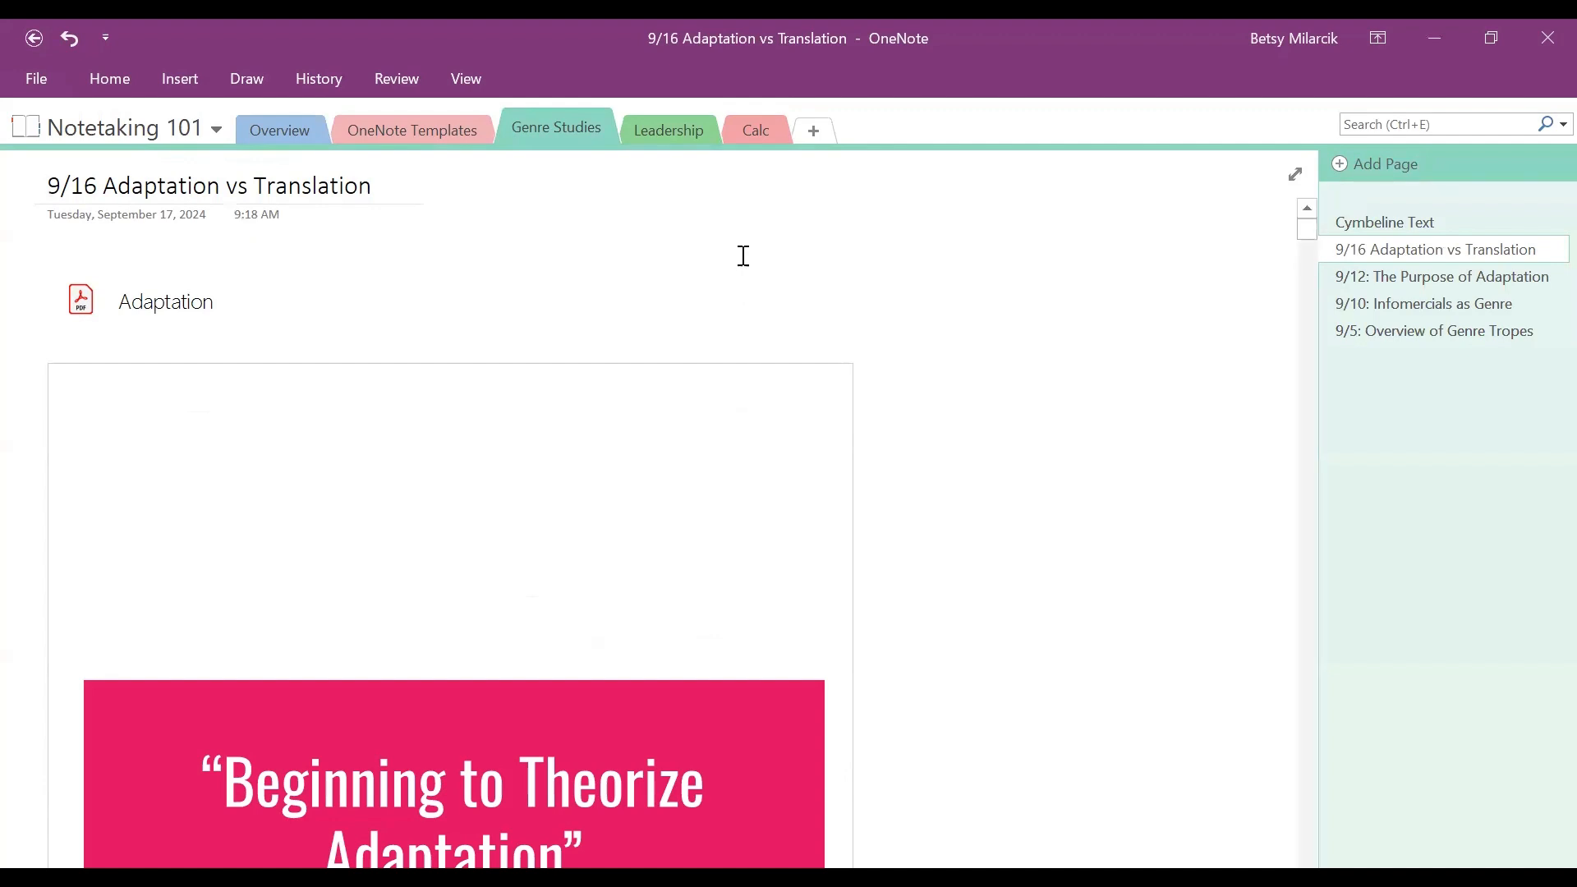
{"action": "scroll", "coordinate": [630, 364], "scroll_direction": "down", "scroll_amount": 15}
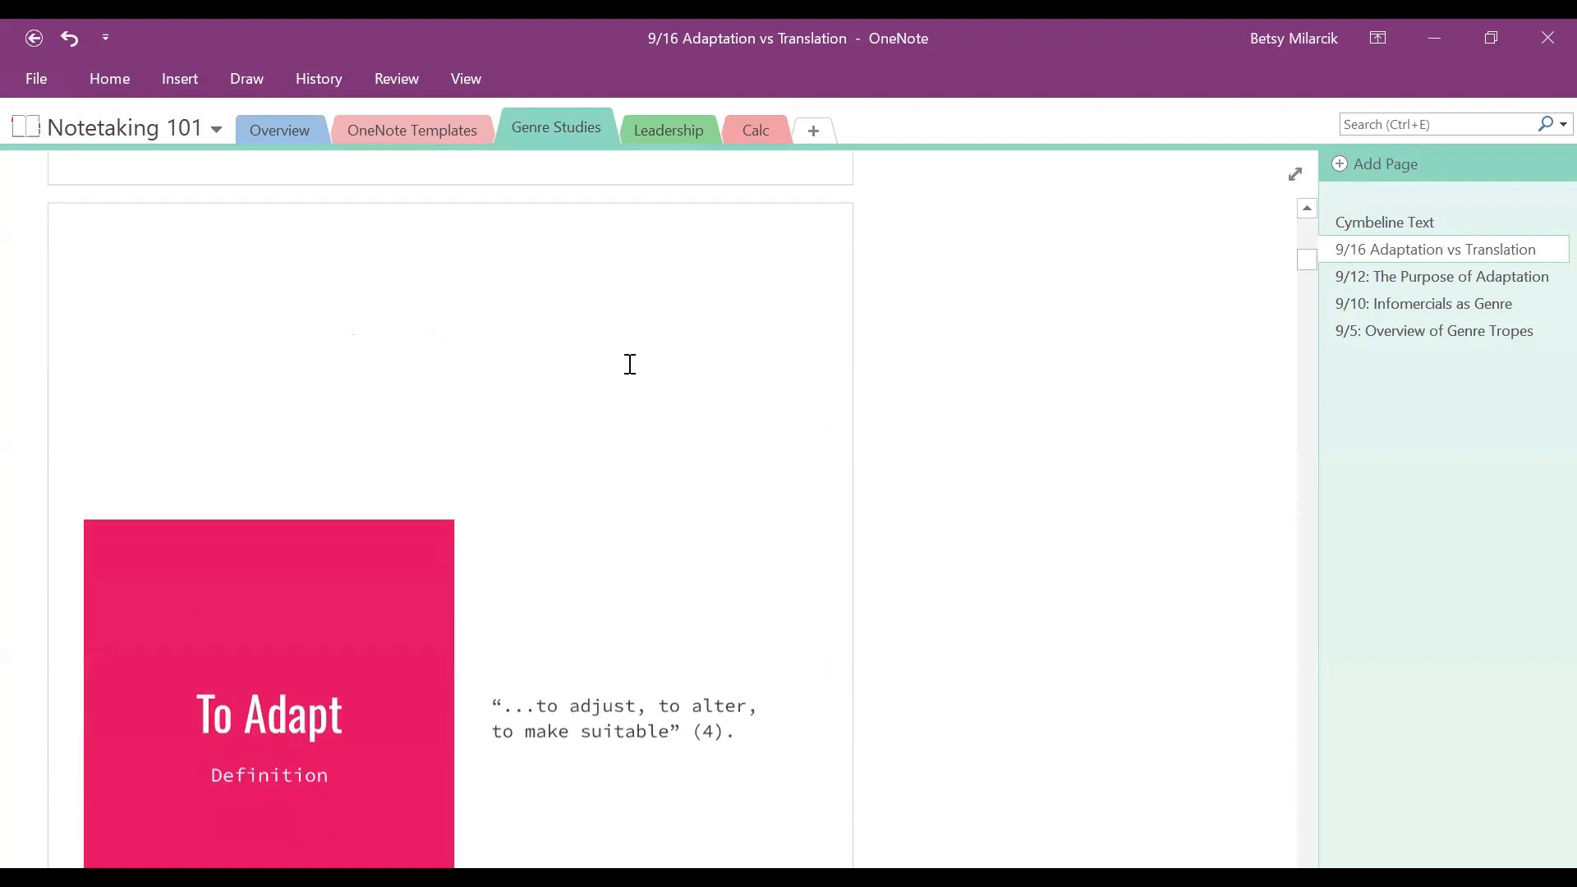
{"action": "scroll", "coordinate": [629, 362], "scroll_direction": "down", "scroll_amount": 12}
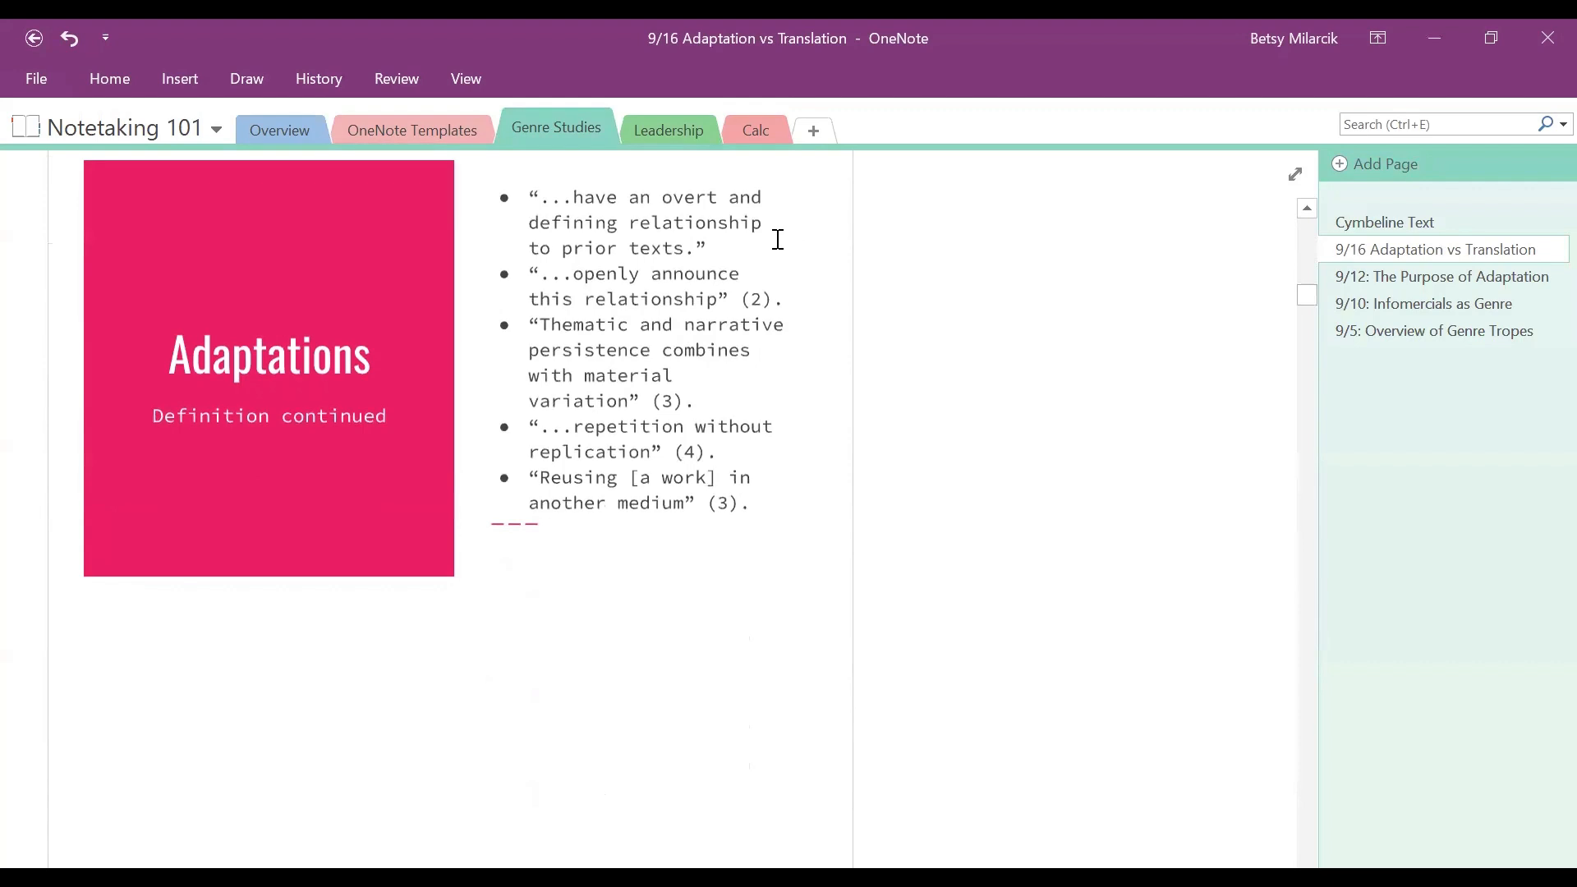
{"action": "scroll", "coordinate": [778, 238], "scroll_direction": "up", "scroll_amount": 1}
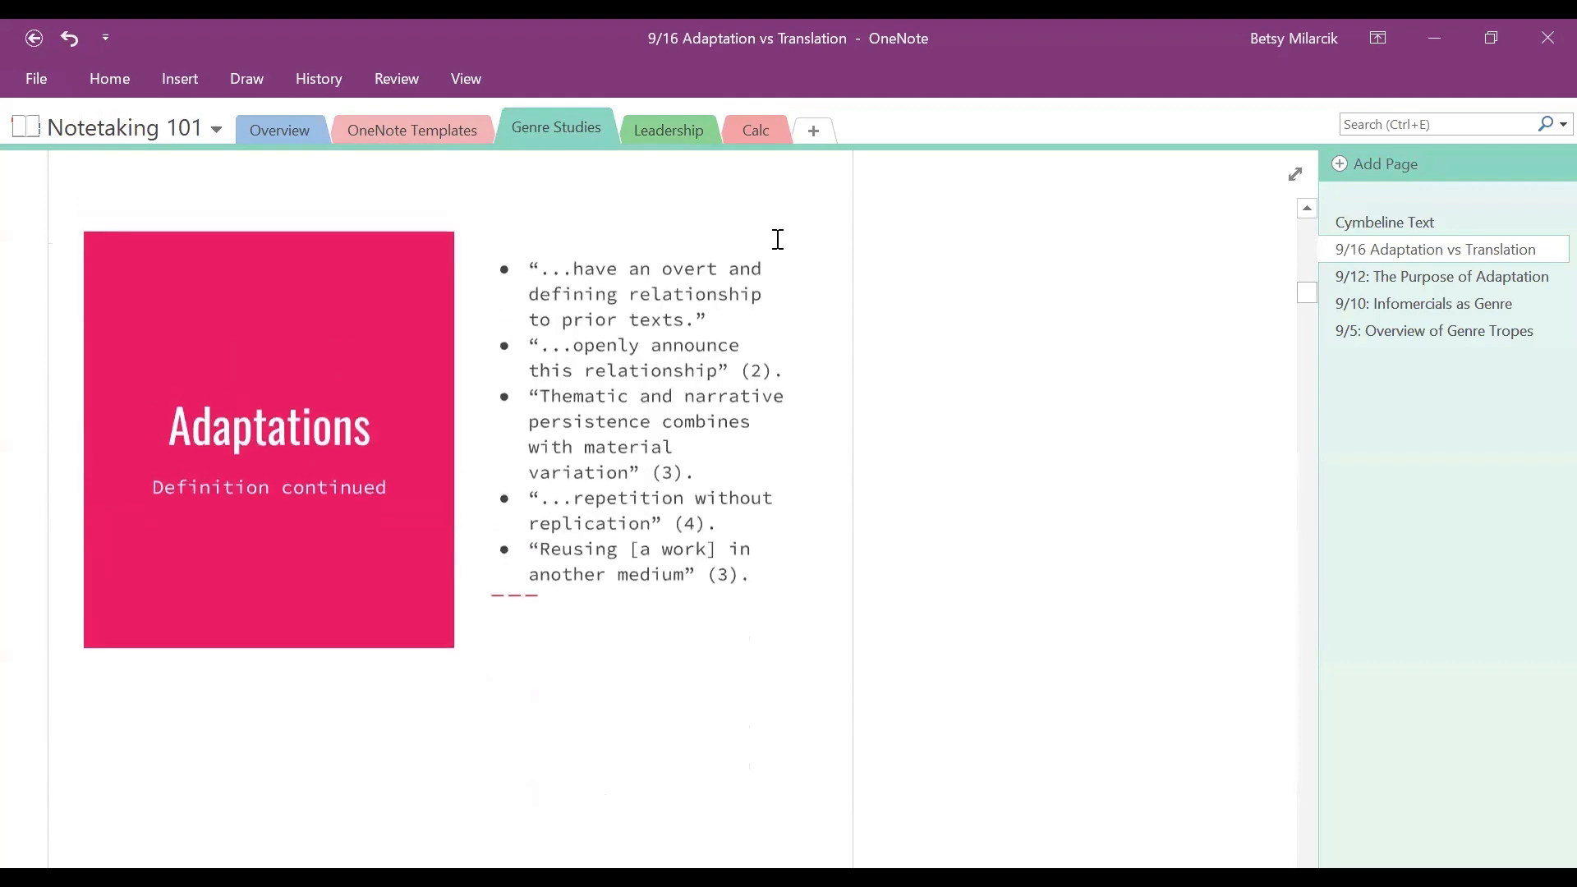
{"action": "right_click", "coordinate": [795, 316]}
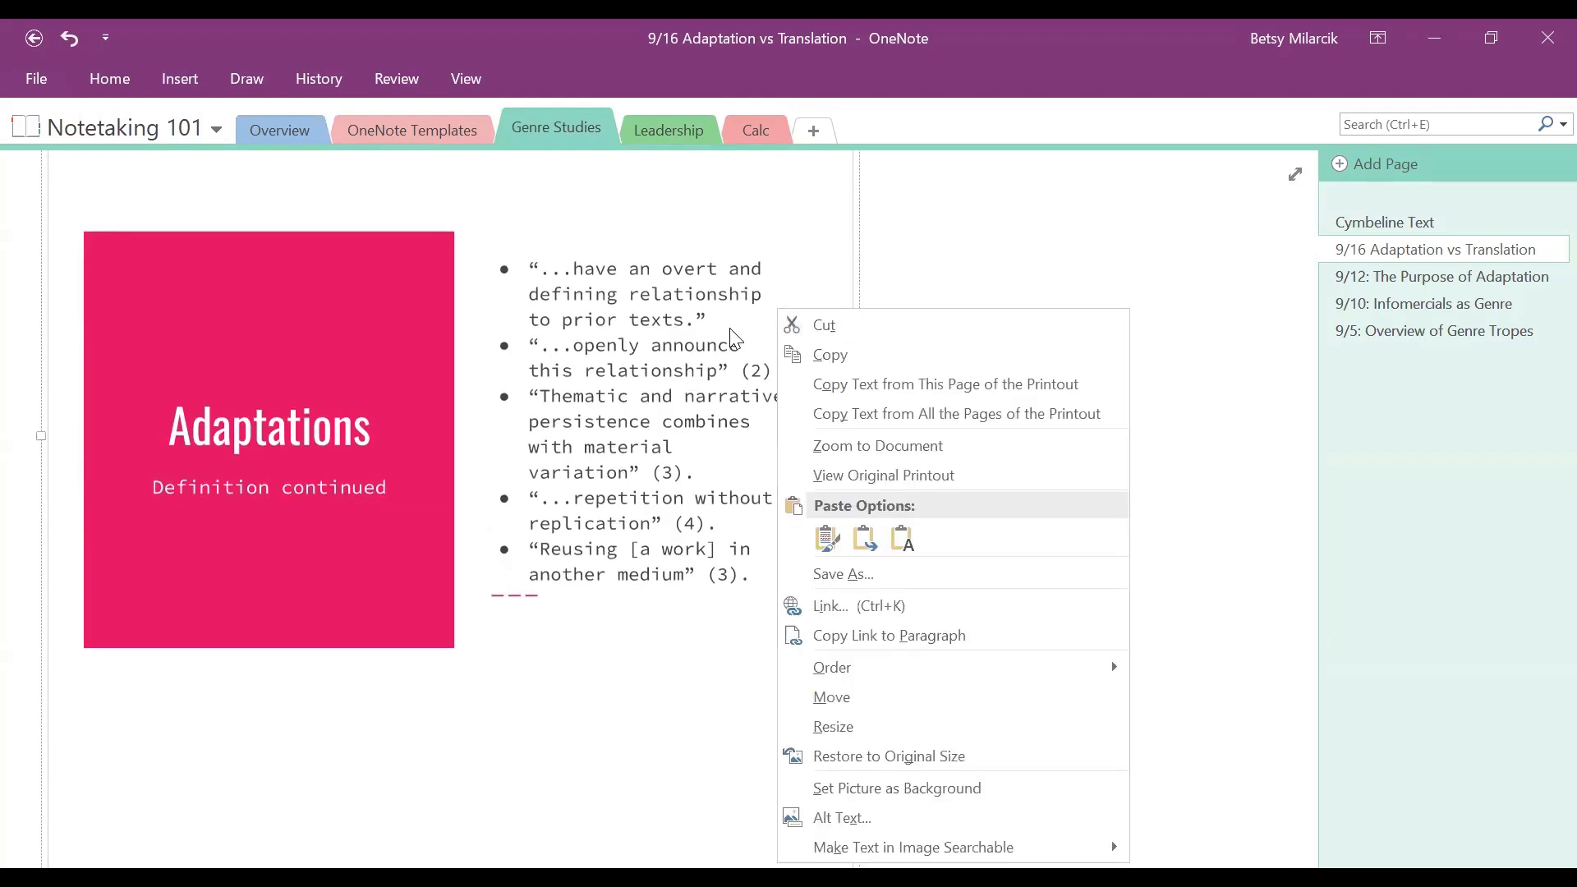
{"action": "left_click", "coordinate": [1000, 383]}
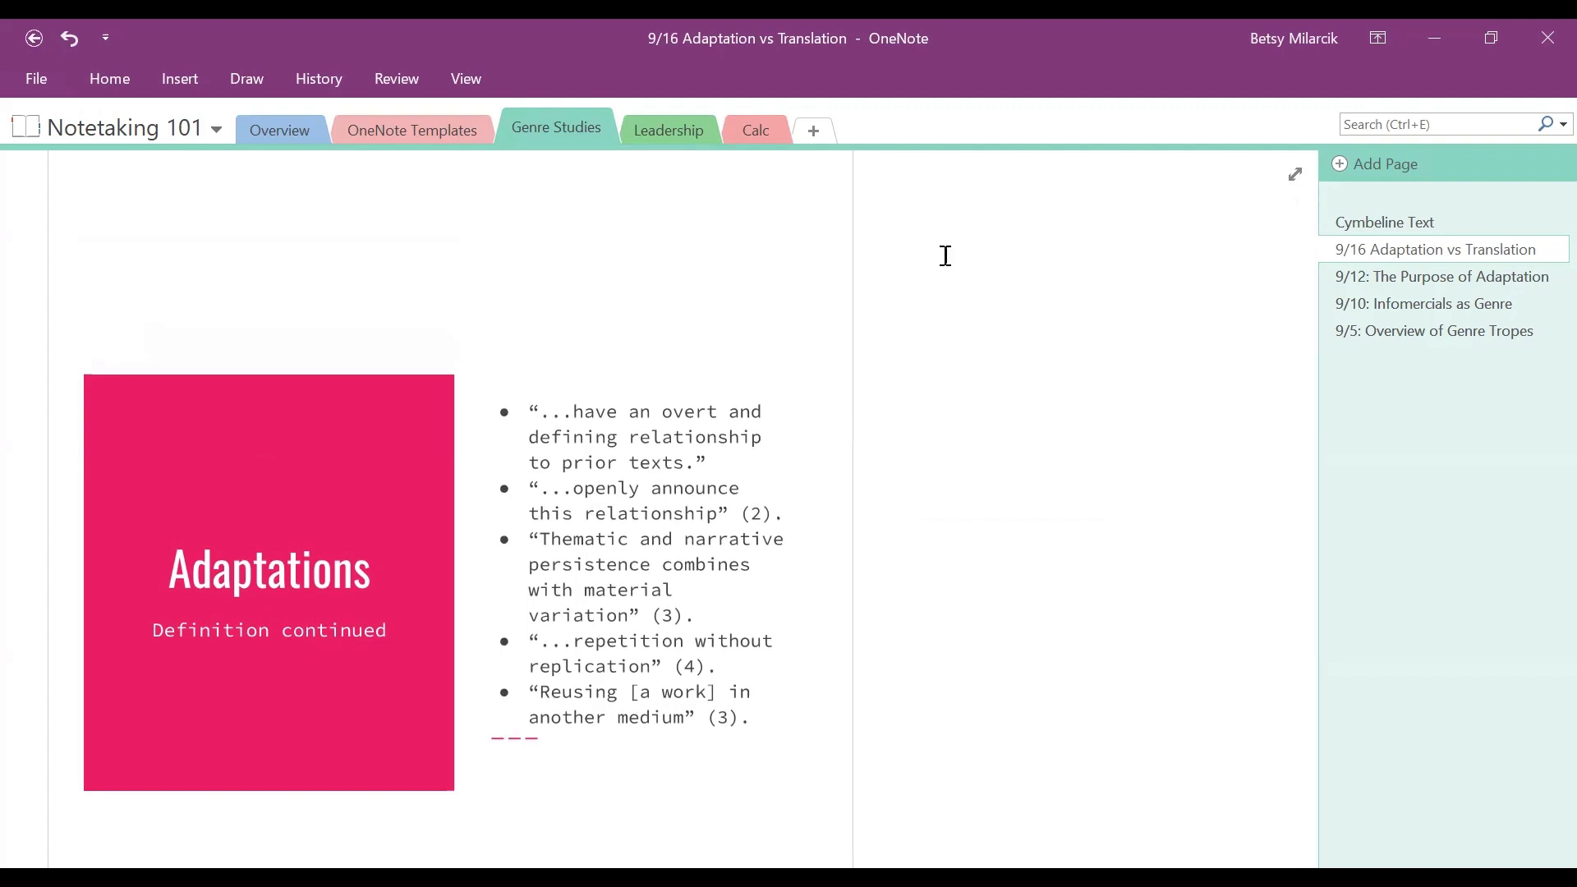
{"action": "right_click", "coordinate": [948, 258]}
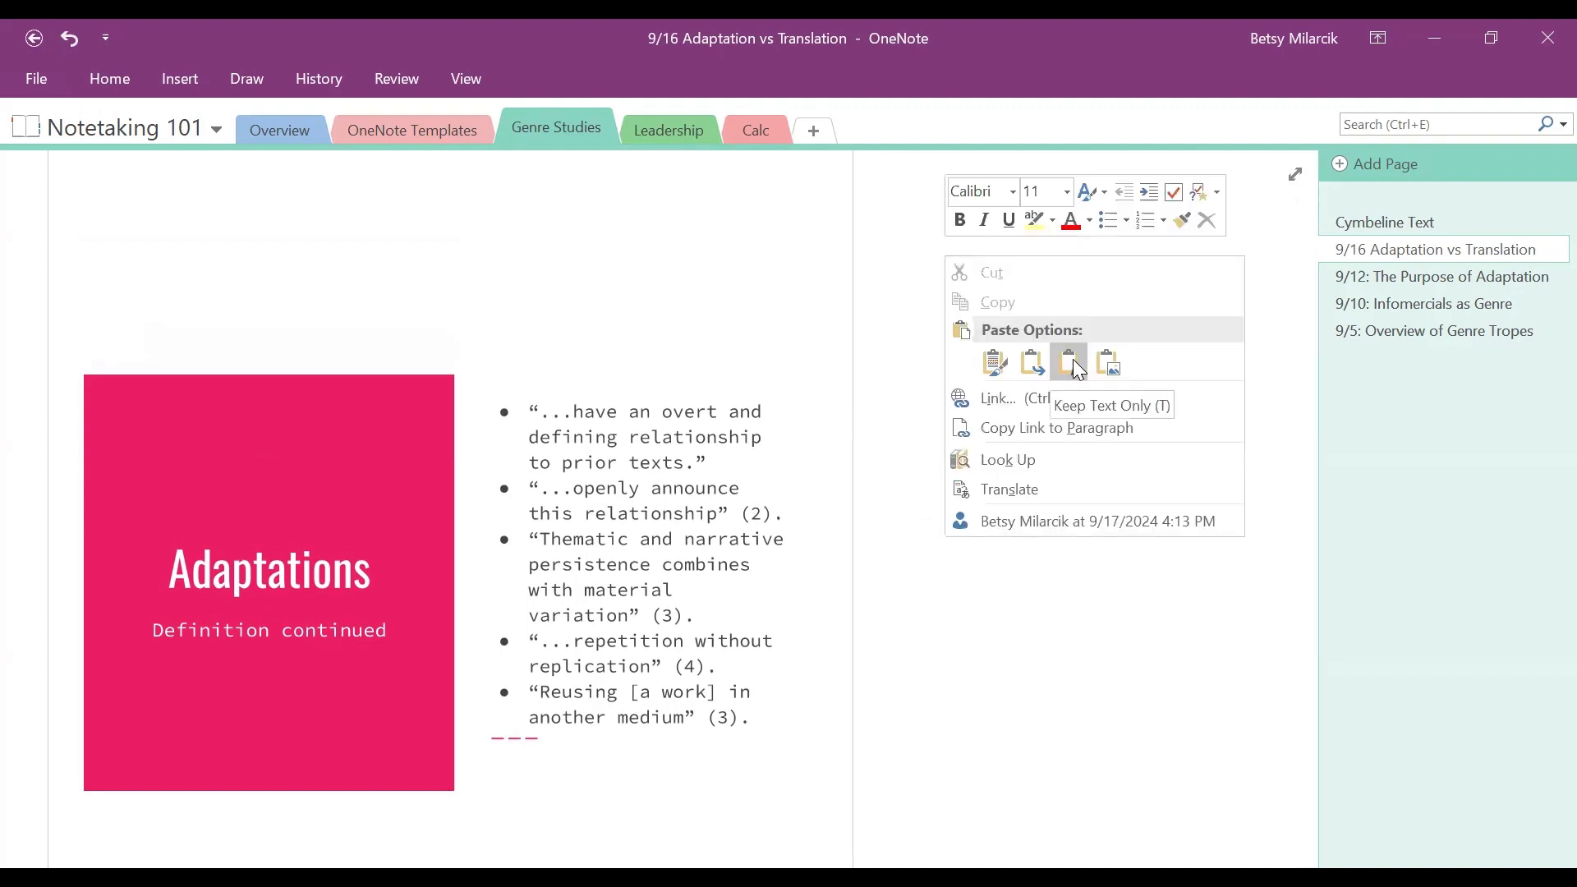
{"action": "left_click", "coordinate": [1074, 362]}
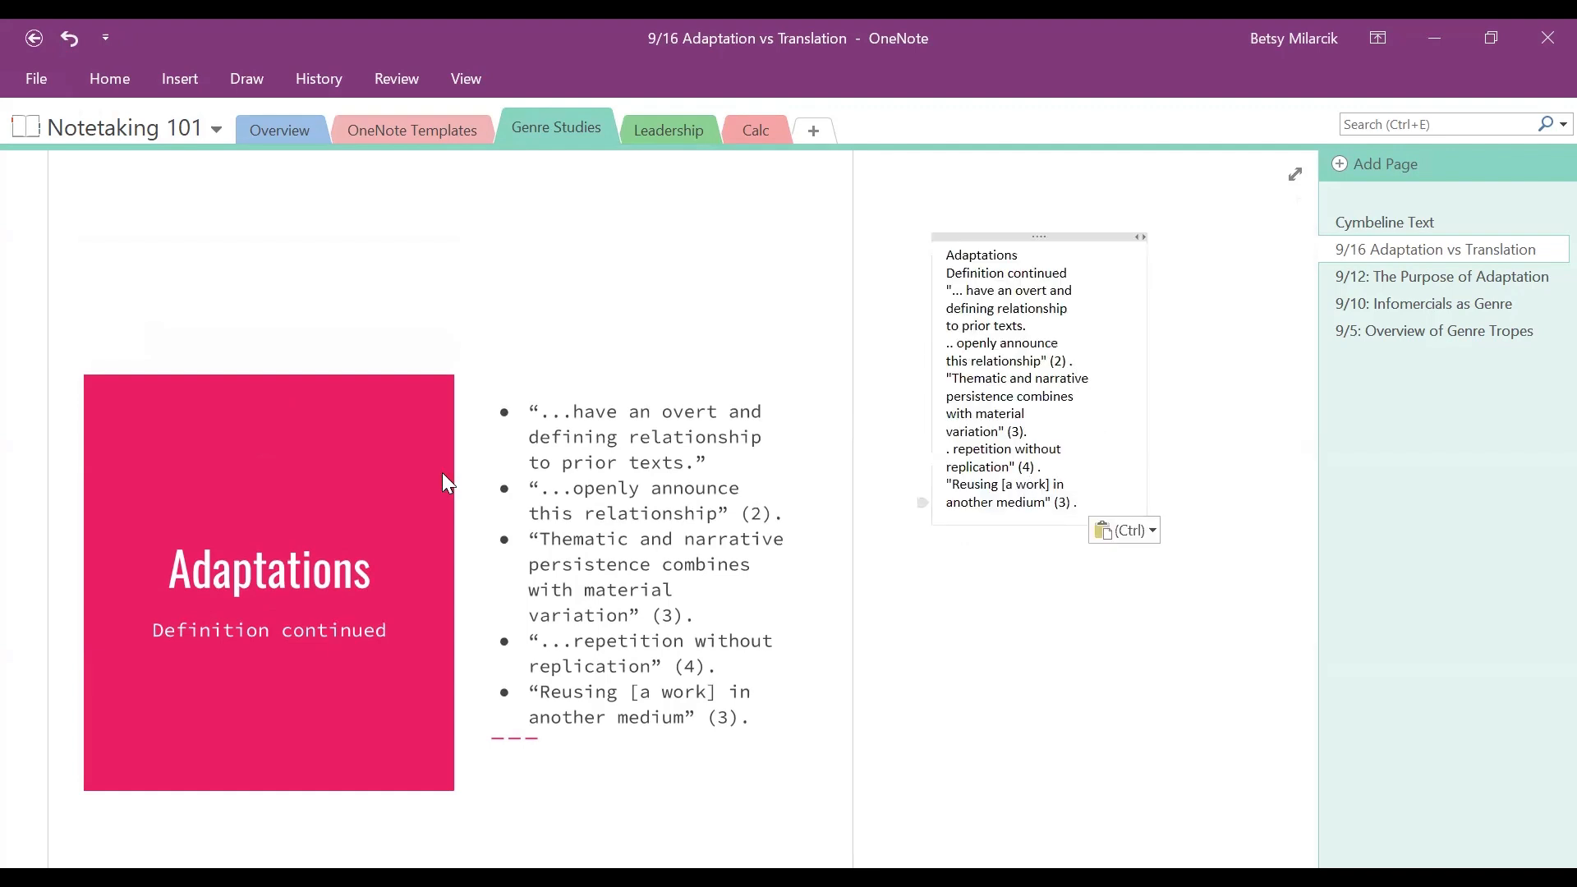
Trim the pasted note to the "Adaptations" heading and the first quotation, ending at "to prior texts.".
{"action": "left_click", "coordinate": [1080, 367]}
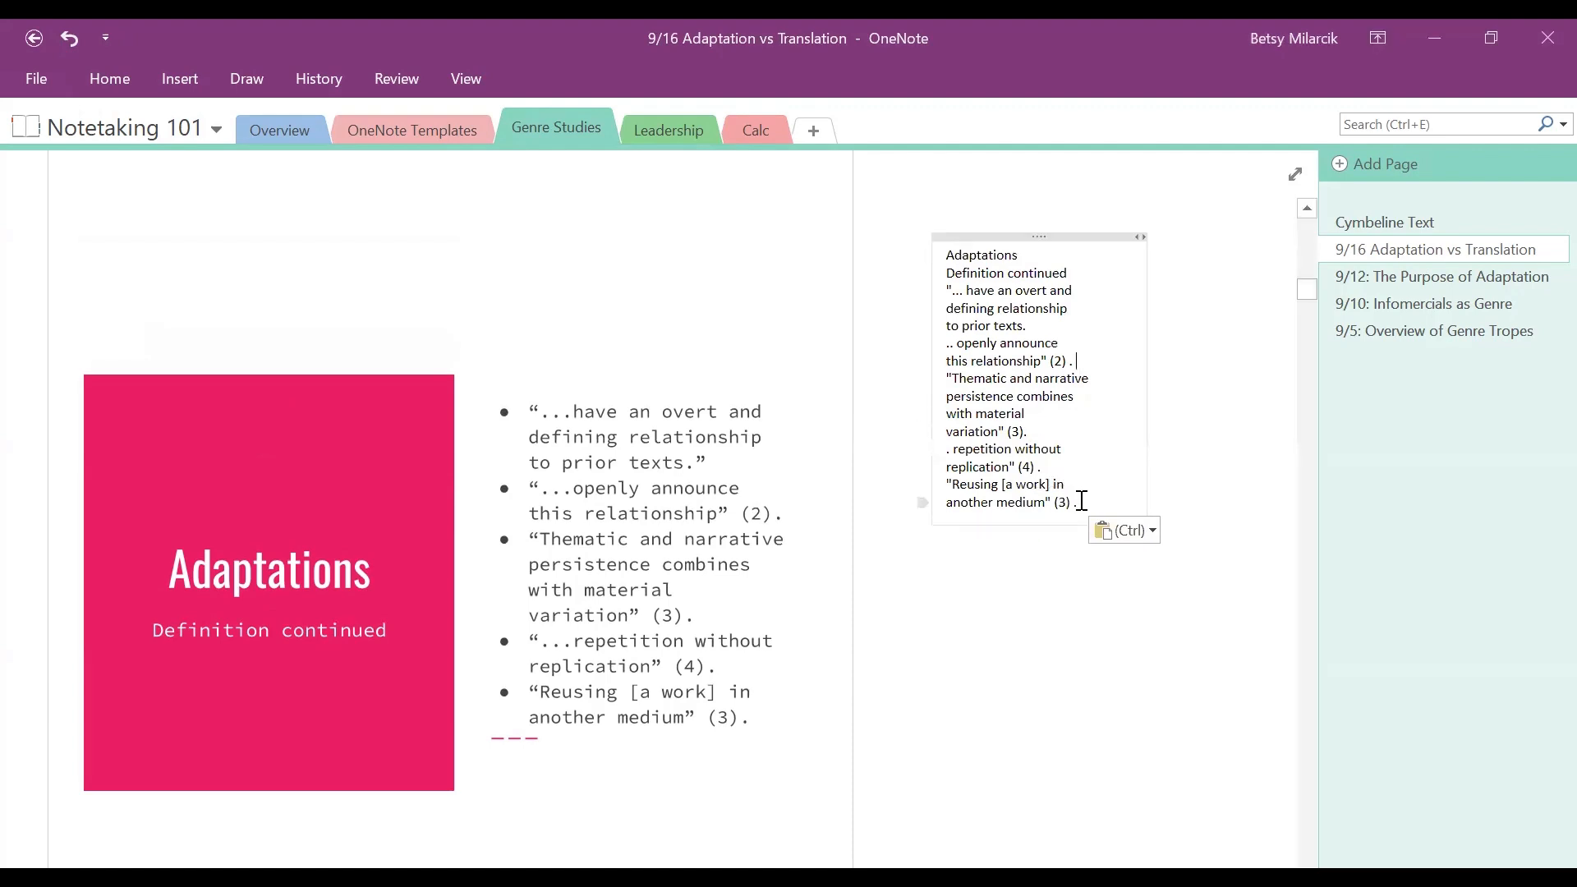
{"action": "left_click_drag", "start_coordinate": [1081, 501], "coordinate": [940, 294]}
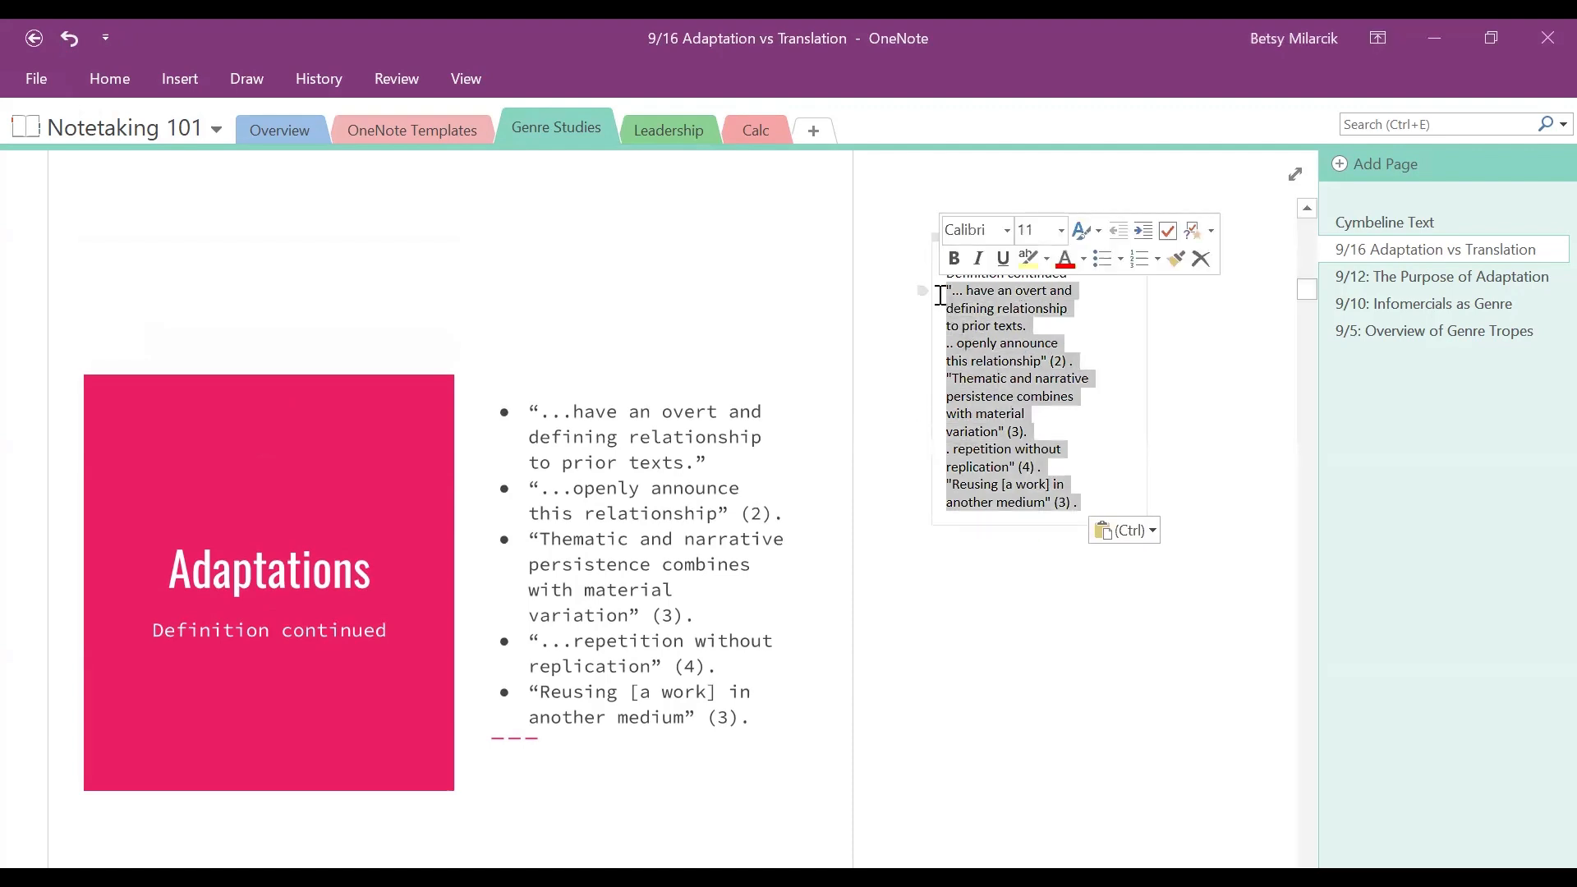
{"action": "left_click", "coordinate": [1236, 442]}
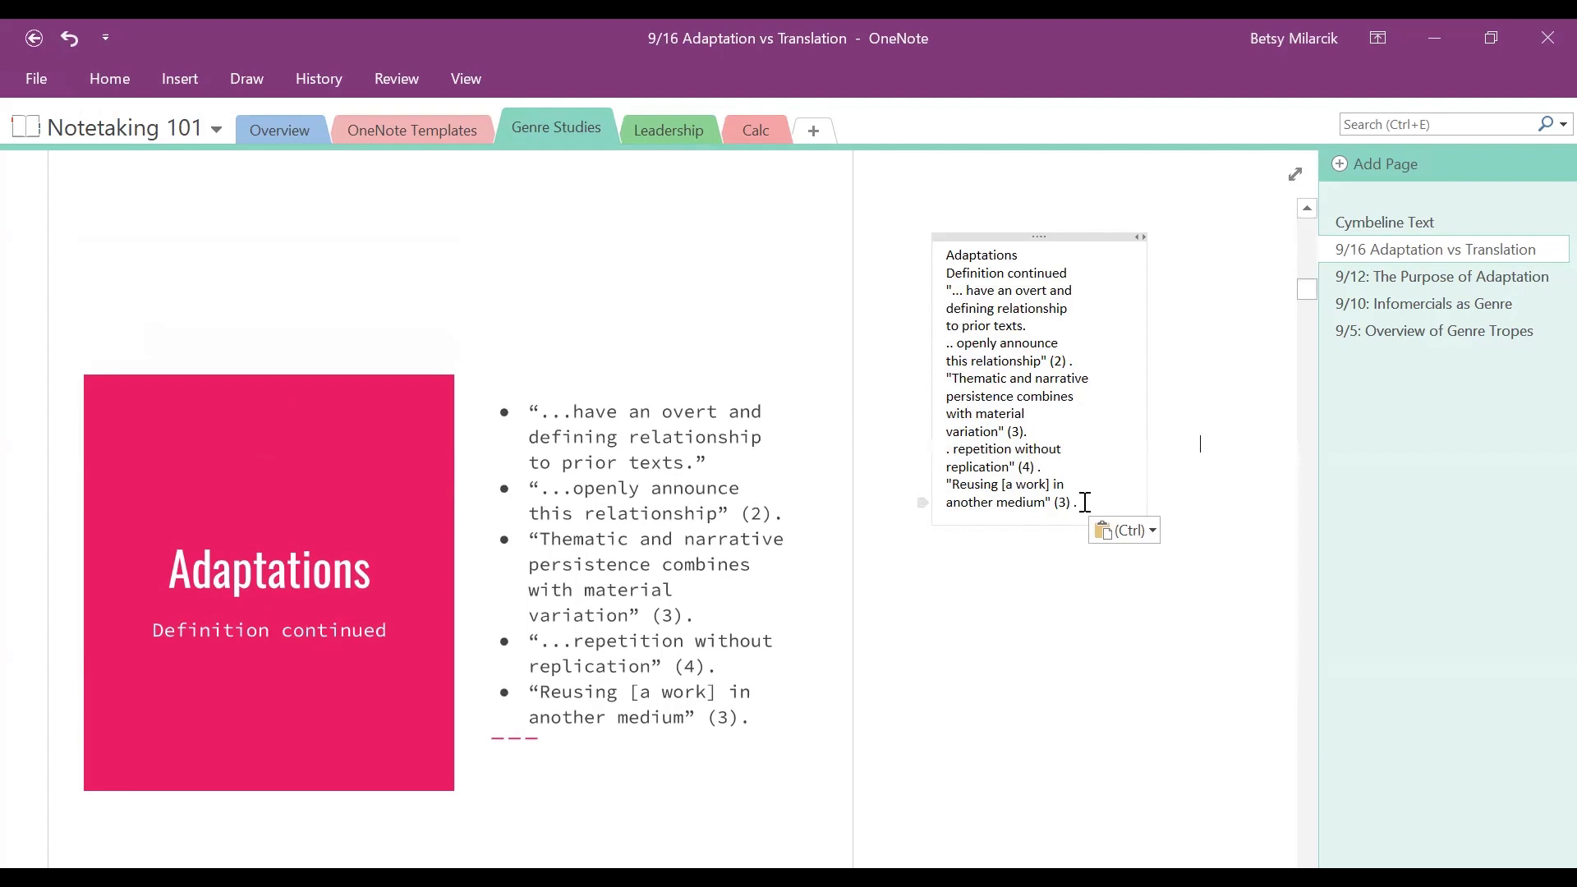
{"action": "left_click_drag", "start_coordinate": [1080, 502], "coordinate": [925, 344]}
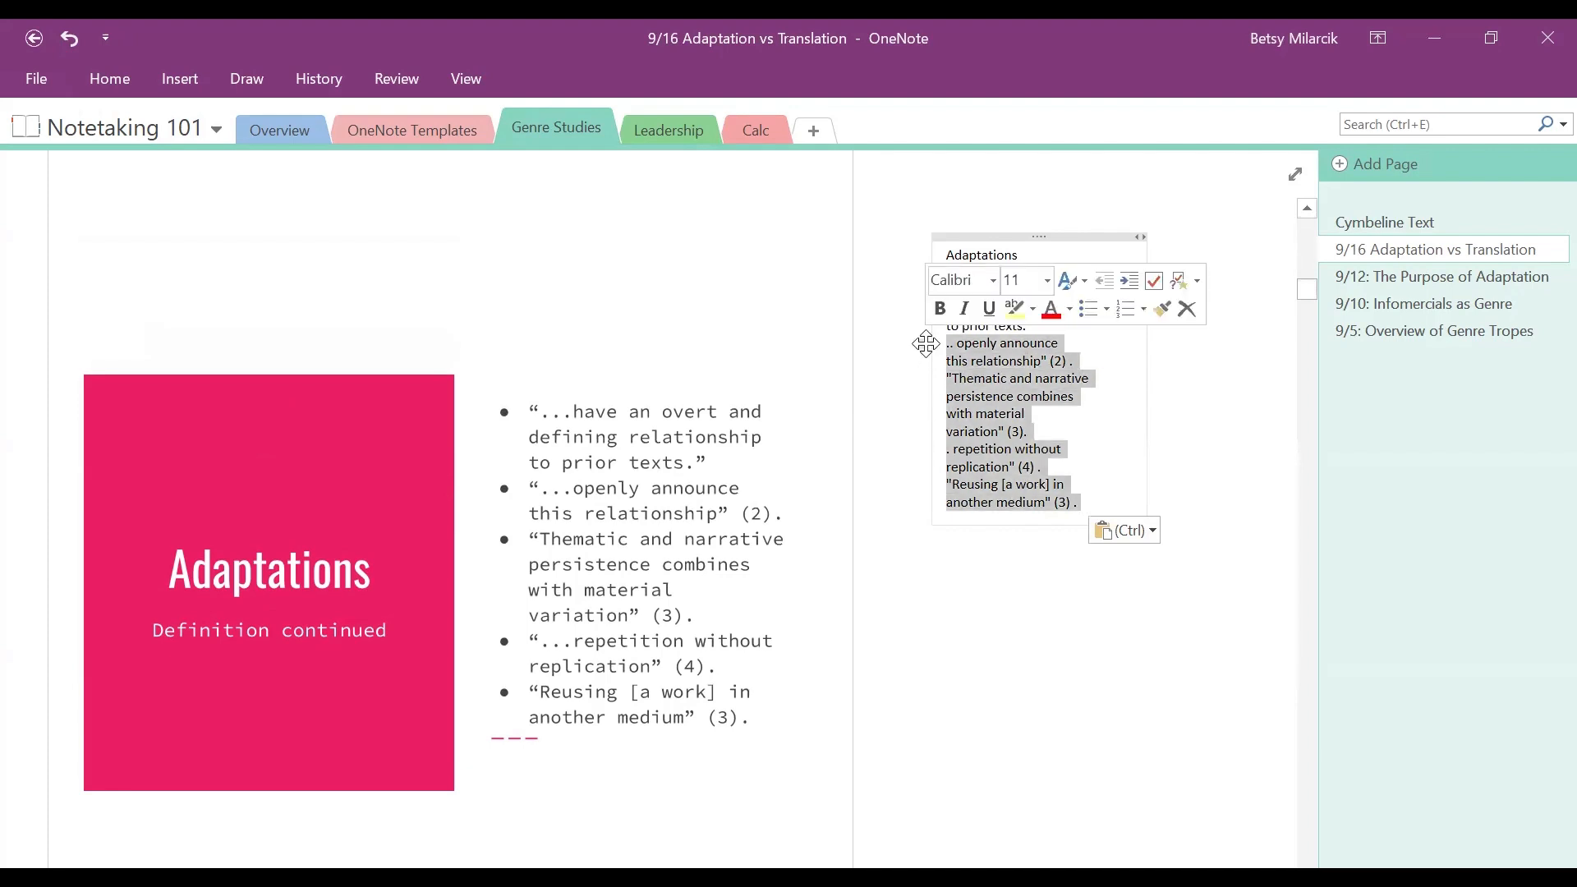
{"action": "key", "text": "Delete"}
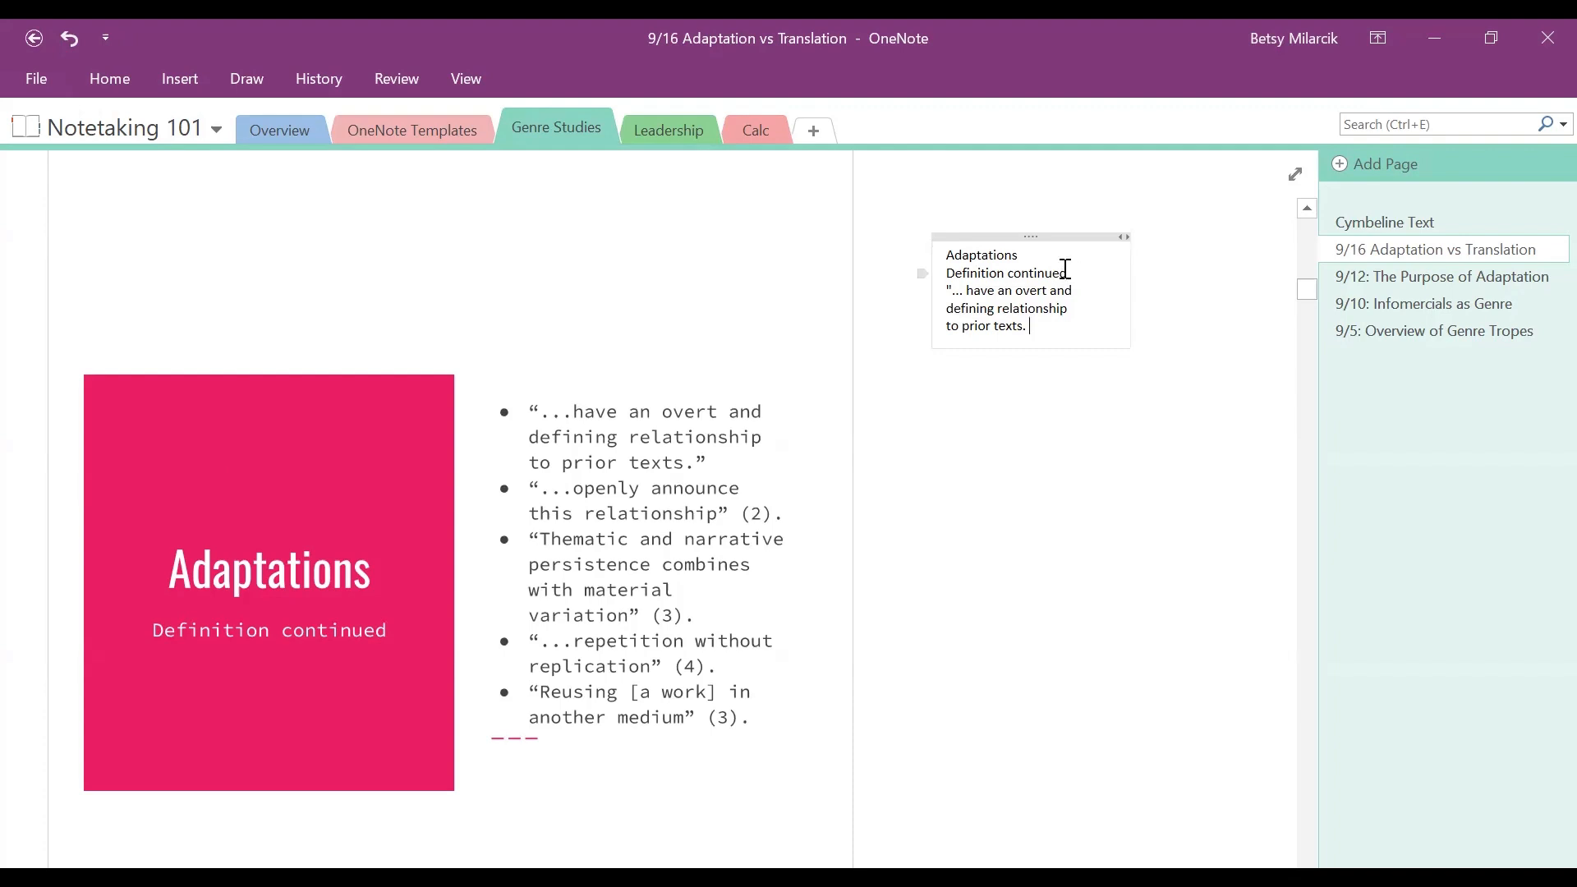
{"action": "left_click_drag", "start_coordinate": [1071, 269], "coordinate": [935, 274]}
{"action": "key", "text": "Delete"}
{"action": "key", "text": "BackSpace"}
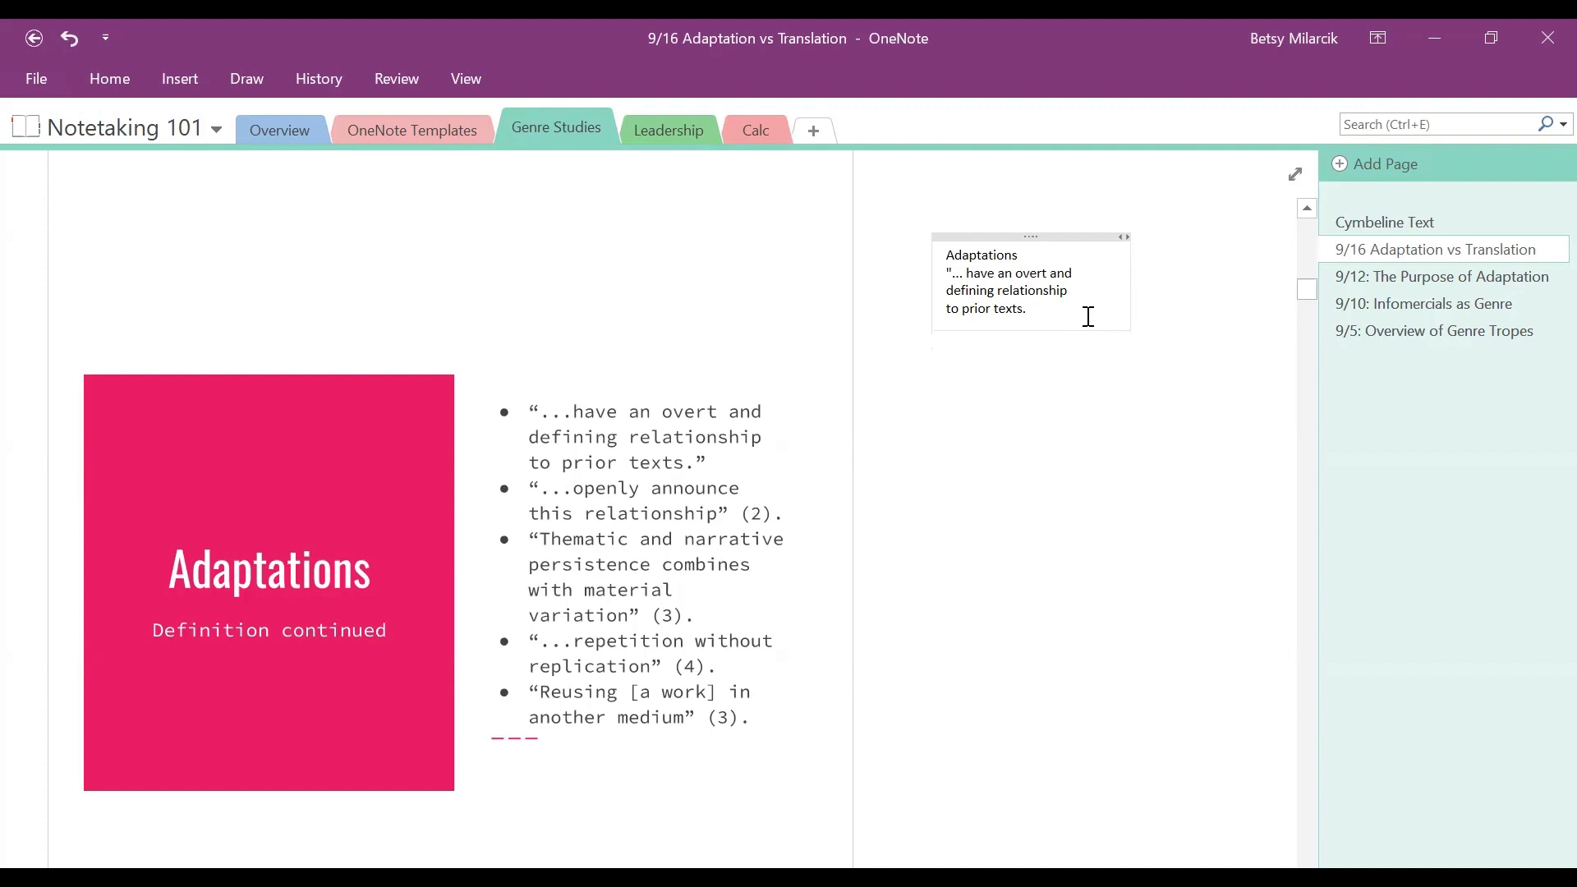
Set the whole Adaptations note beside the slide to font size 14 and red text.
{"action": "left_click_drag", "start_coordinate": [1087, 317], "coordinate": [936, 246]}
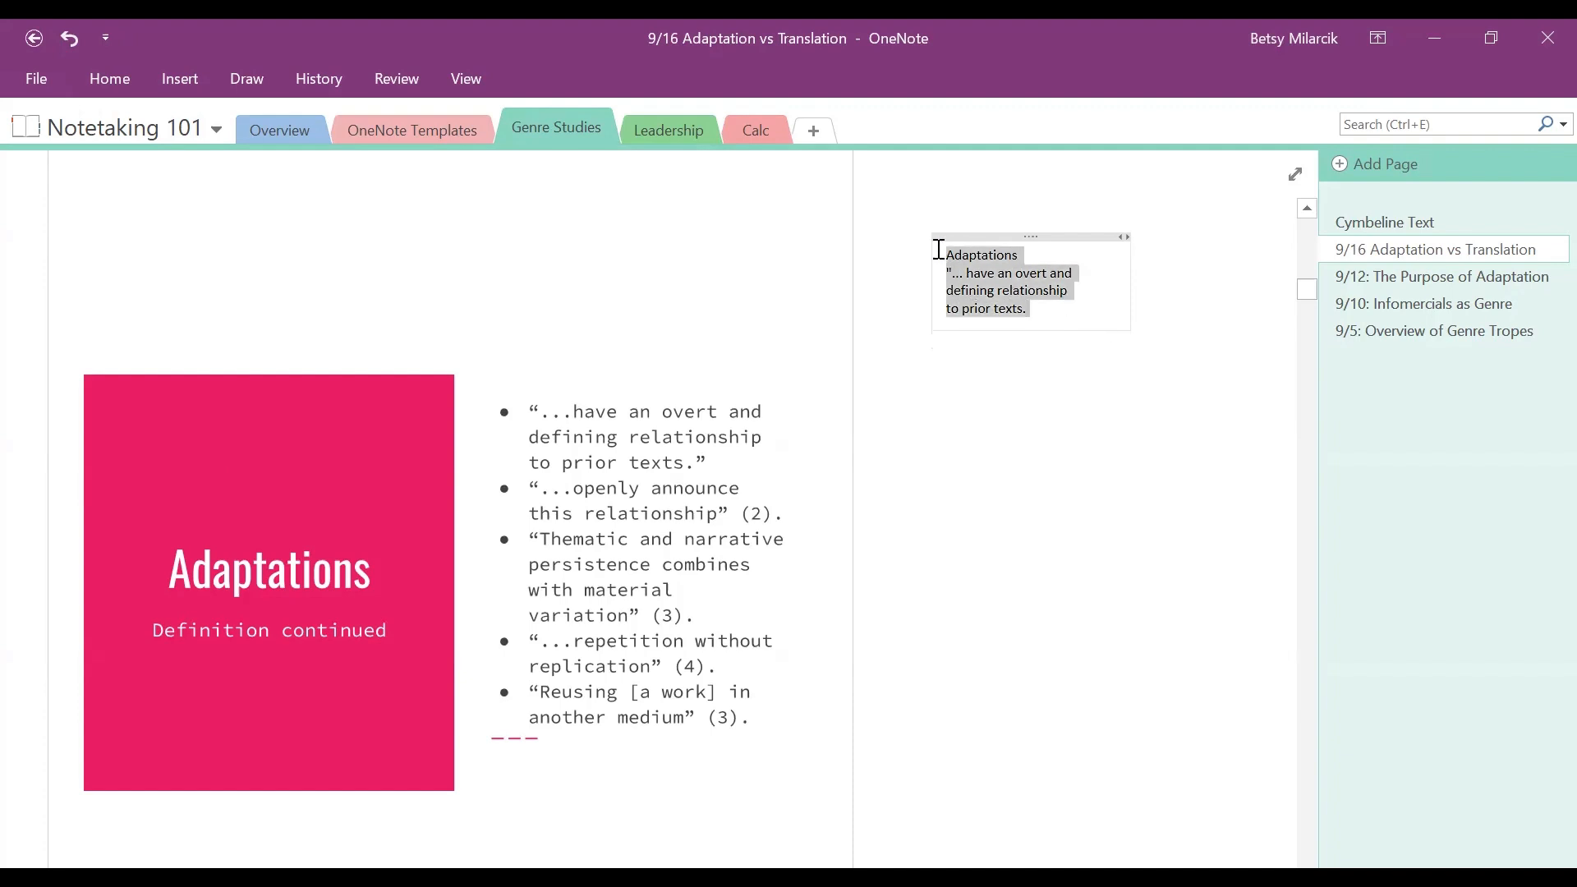
{"action": "left_click", "coordinate": [119, 82]}
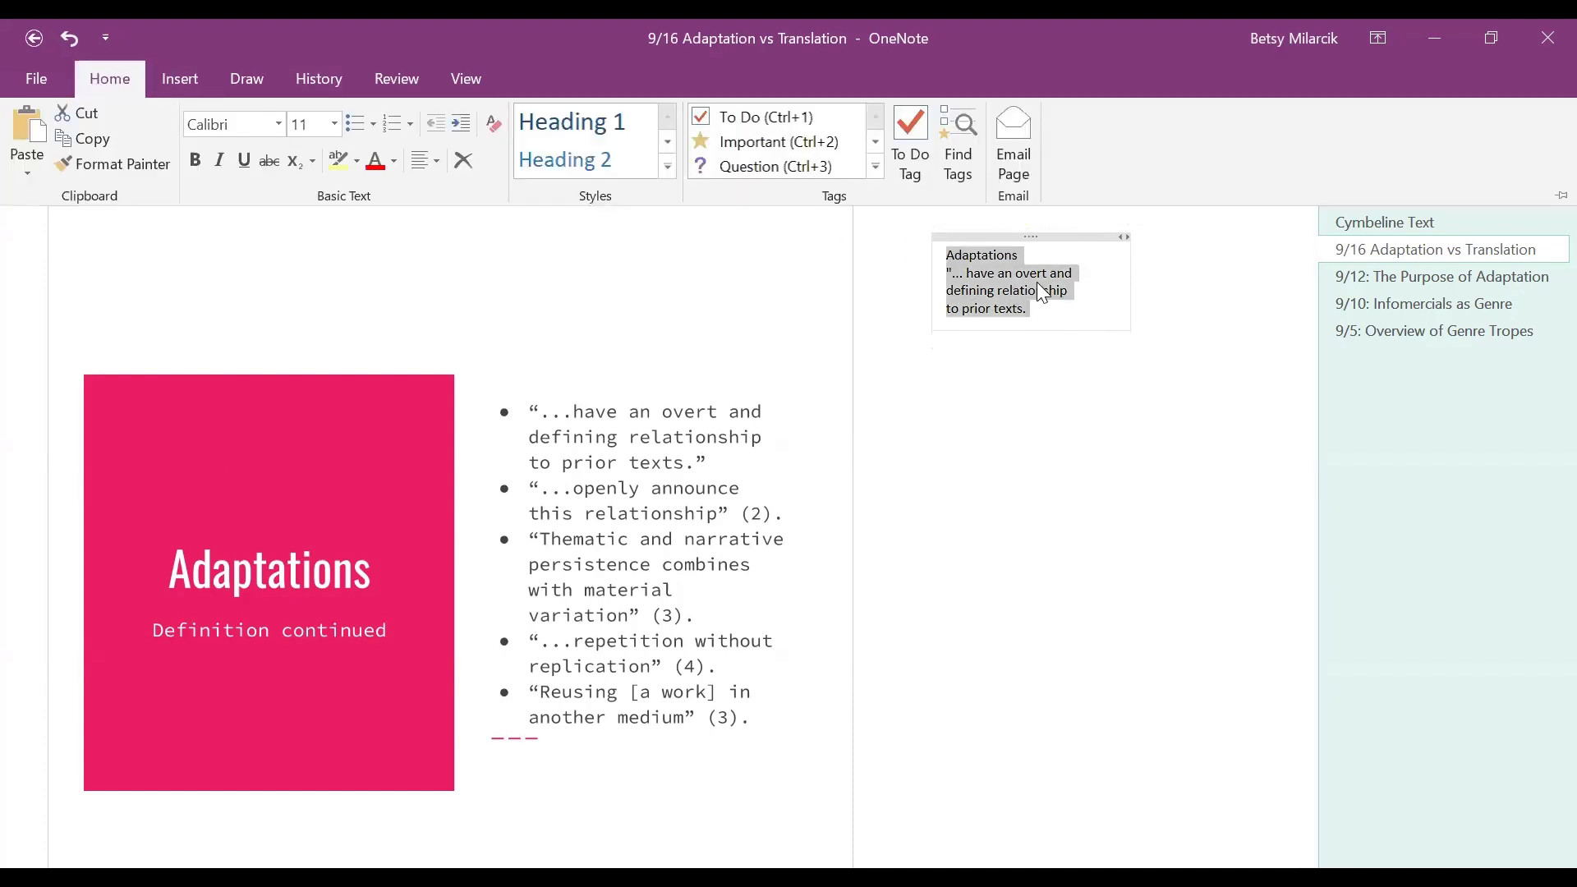
{"action": "left_click", "coordinate": [334, 124]}
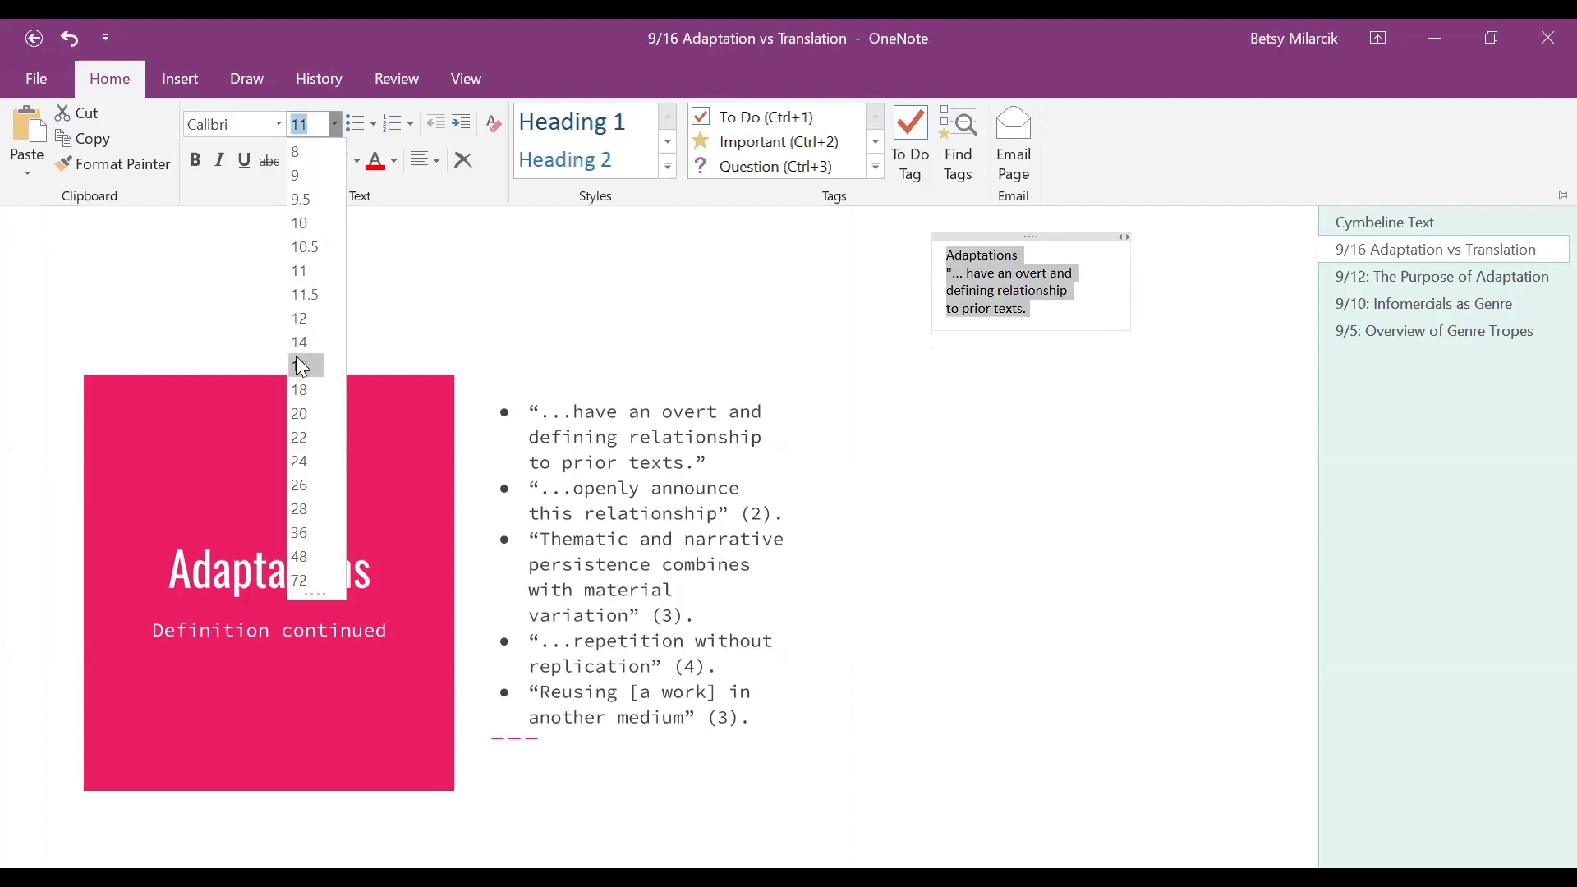
{"action": "left_click", "coordinate": [301, 343]}
{"action": "left_click", "coordinate": [380, 162]}
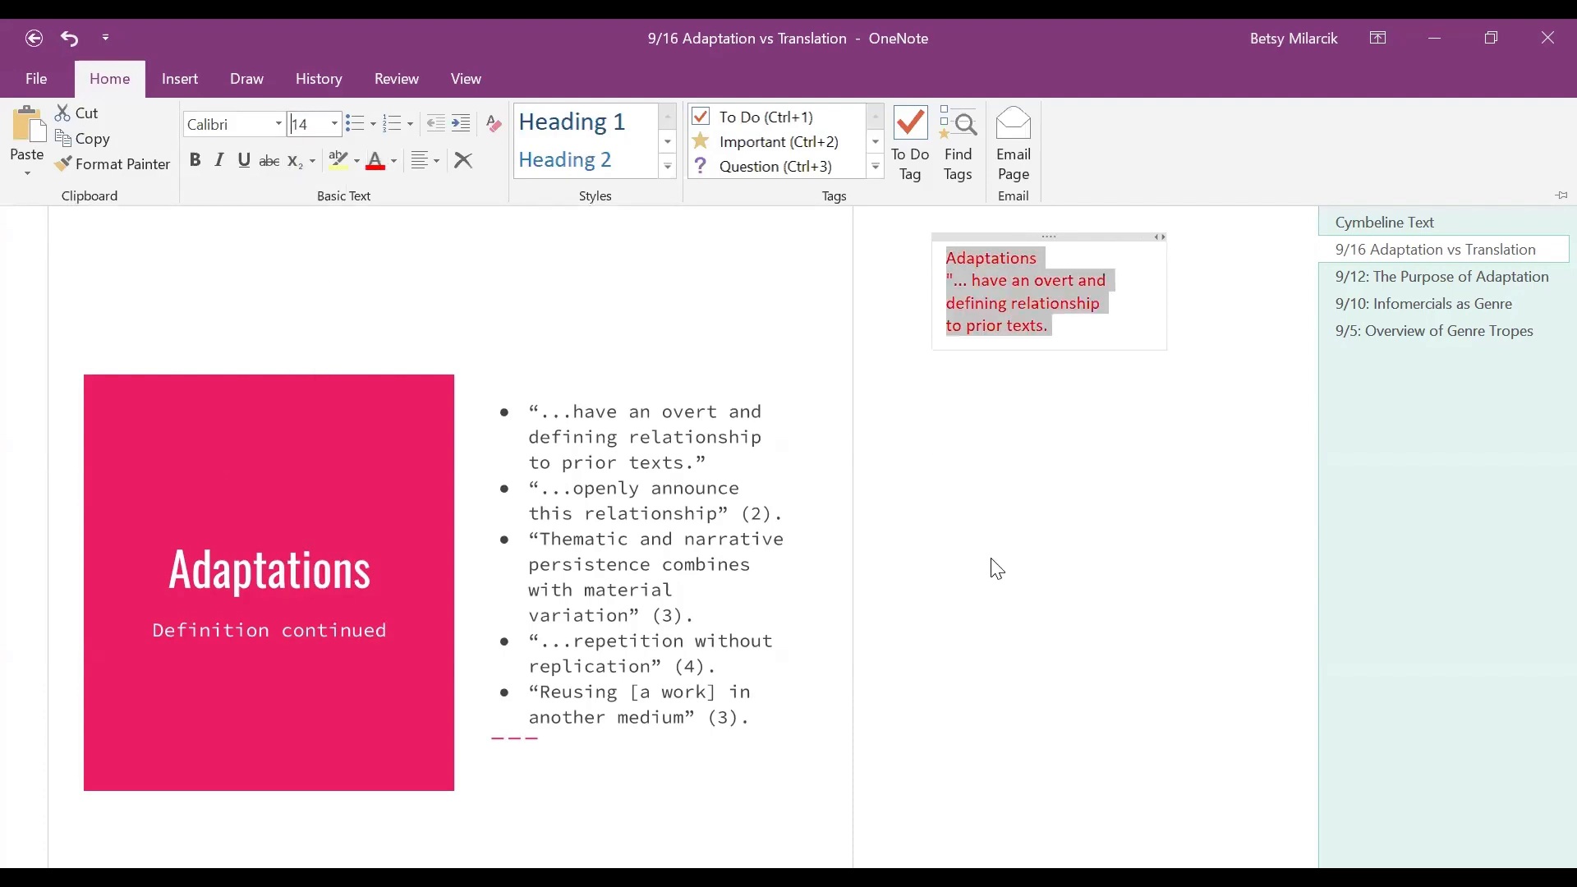
{"action": "left_click", "coordinate": [971, 483]}
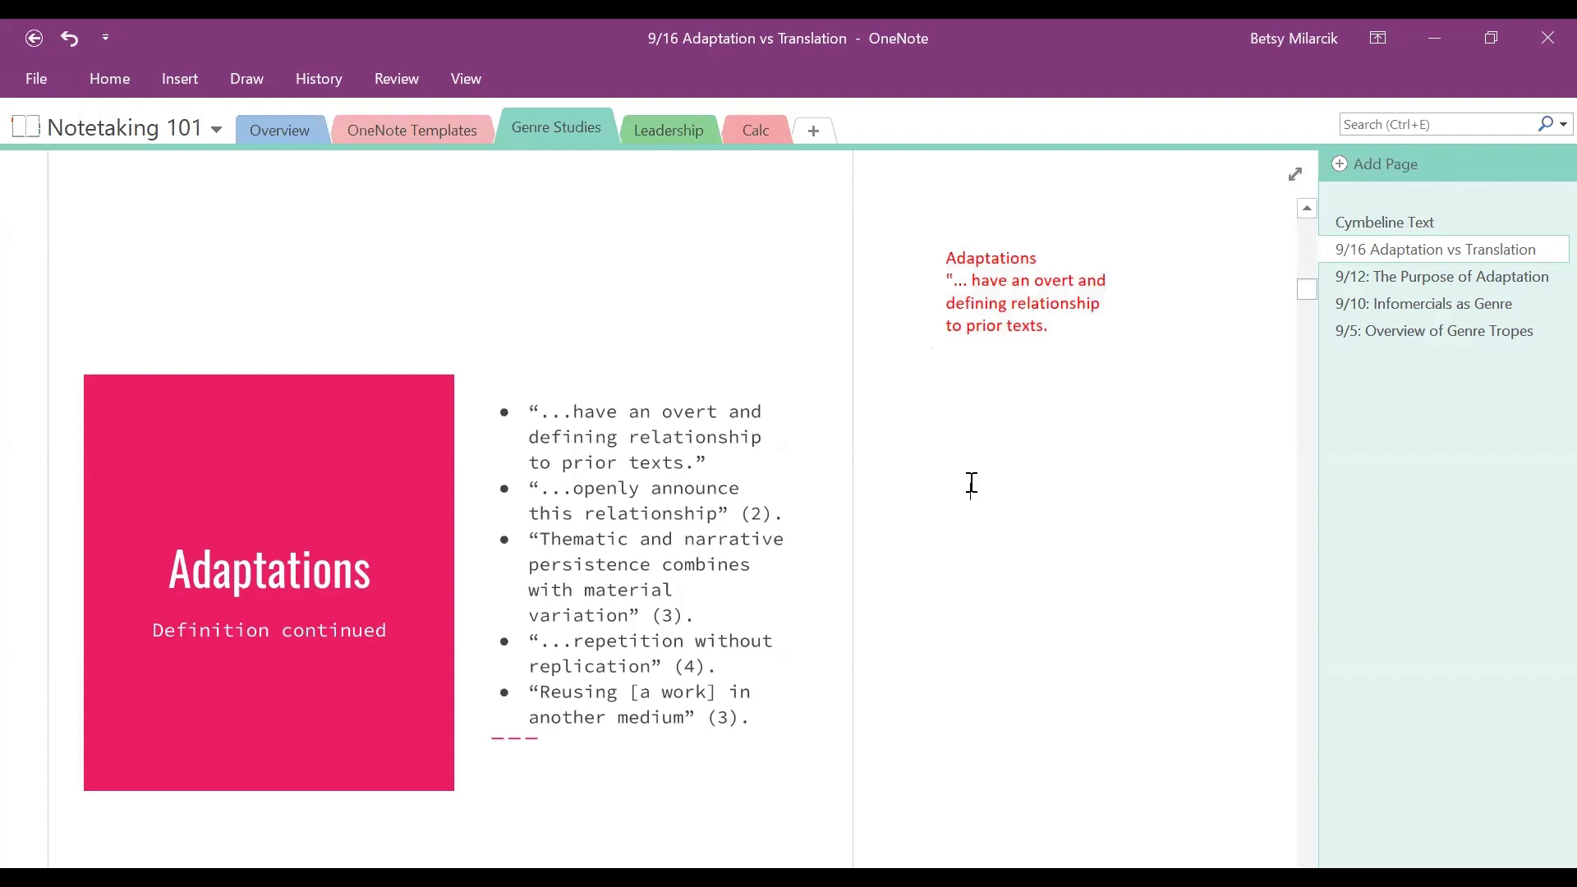
{"action": "right_click", "coordinate": [806, 415]}
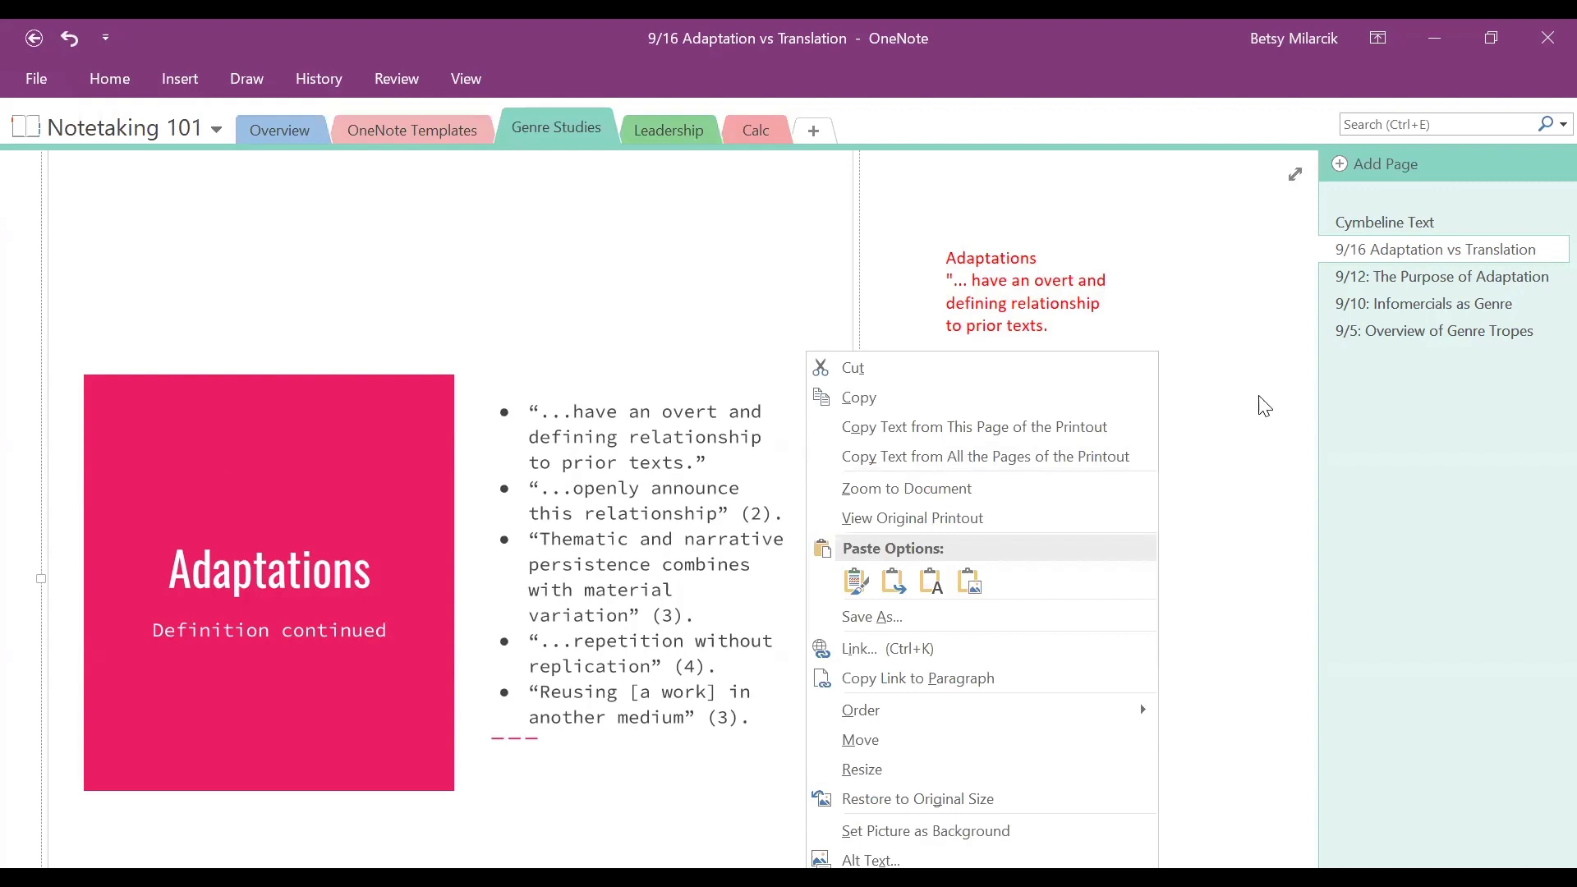
{"action": "key", "text": "Escape"}
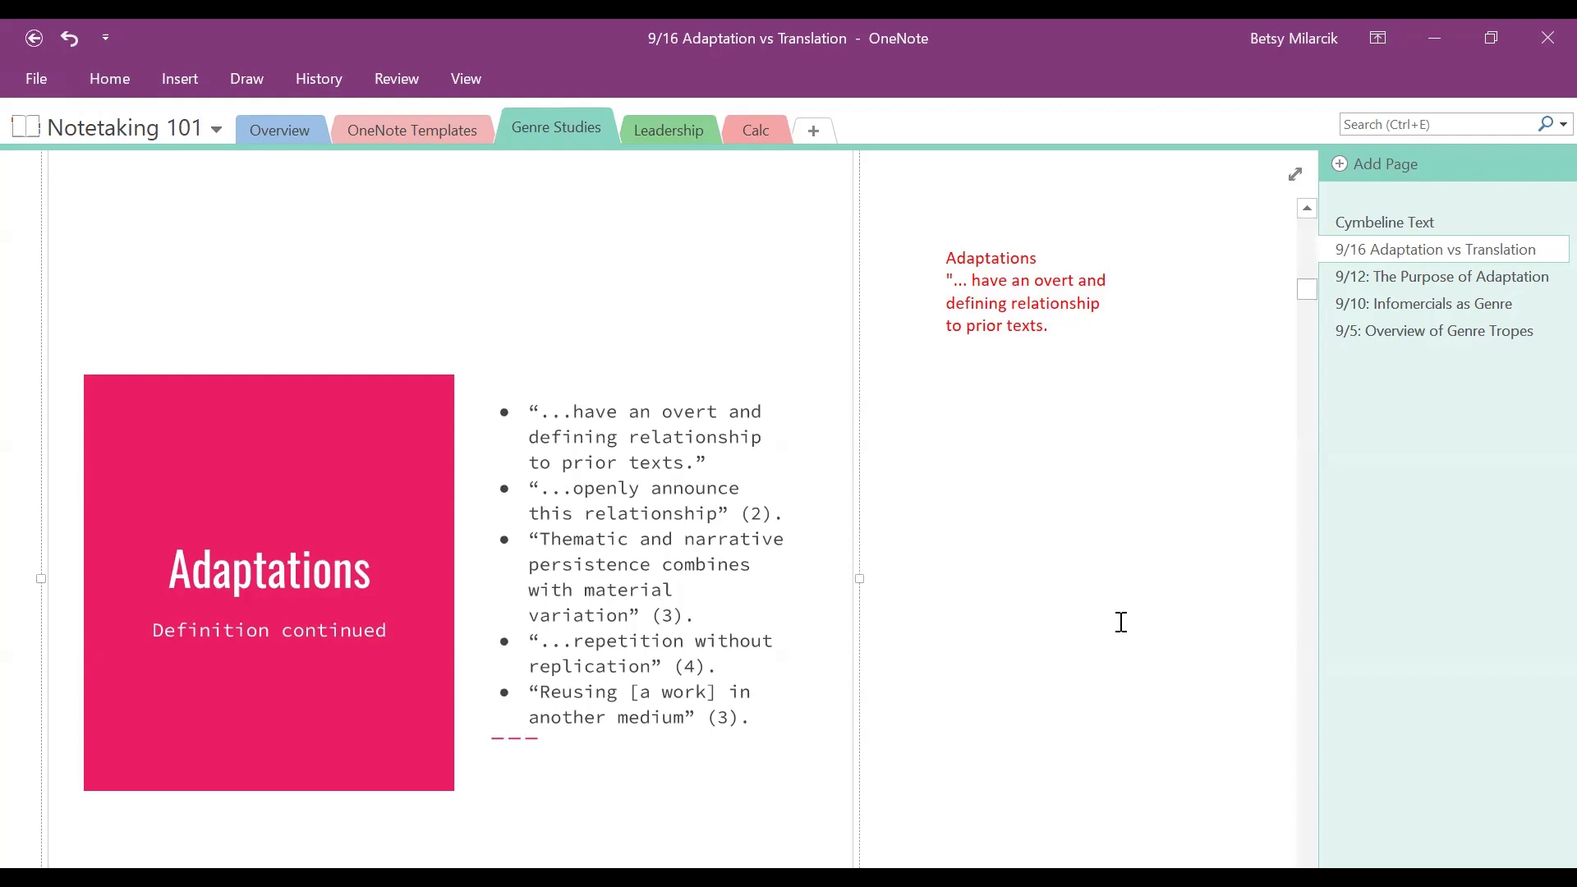
Shrink the "Beginning to Theorize Adaptation" slide of the printout proportionally to about 60% of its width.
{"action": "scroll", "coordinate": [1121, 621], "scroll_direction": "up", "scroll_amount": 10}
{"action": "scroll", "coordinate": [1121, 621], "scroll_direction": "down", "scroll_amount": 5}
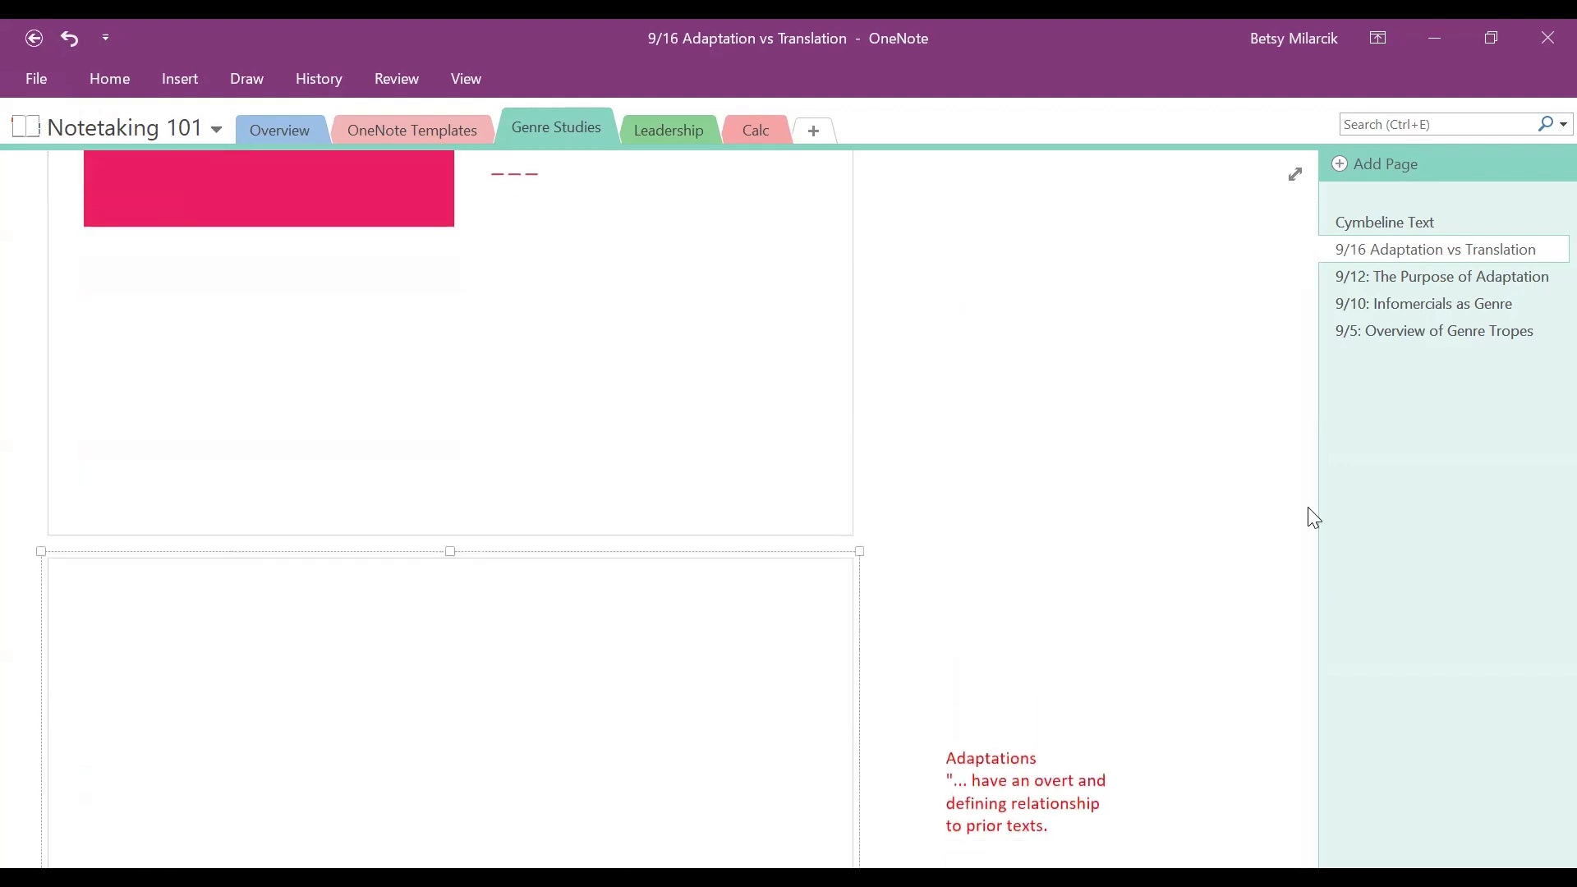
{"action": "scroll", "coordinate": [998, 401], "scroll_direction": "up", "scroll_amount": 10}
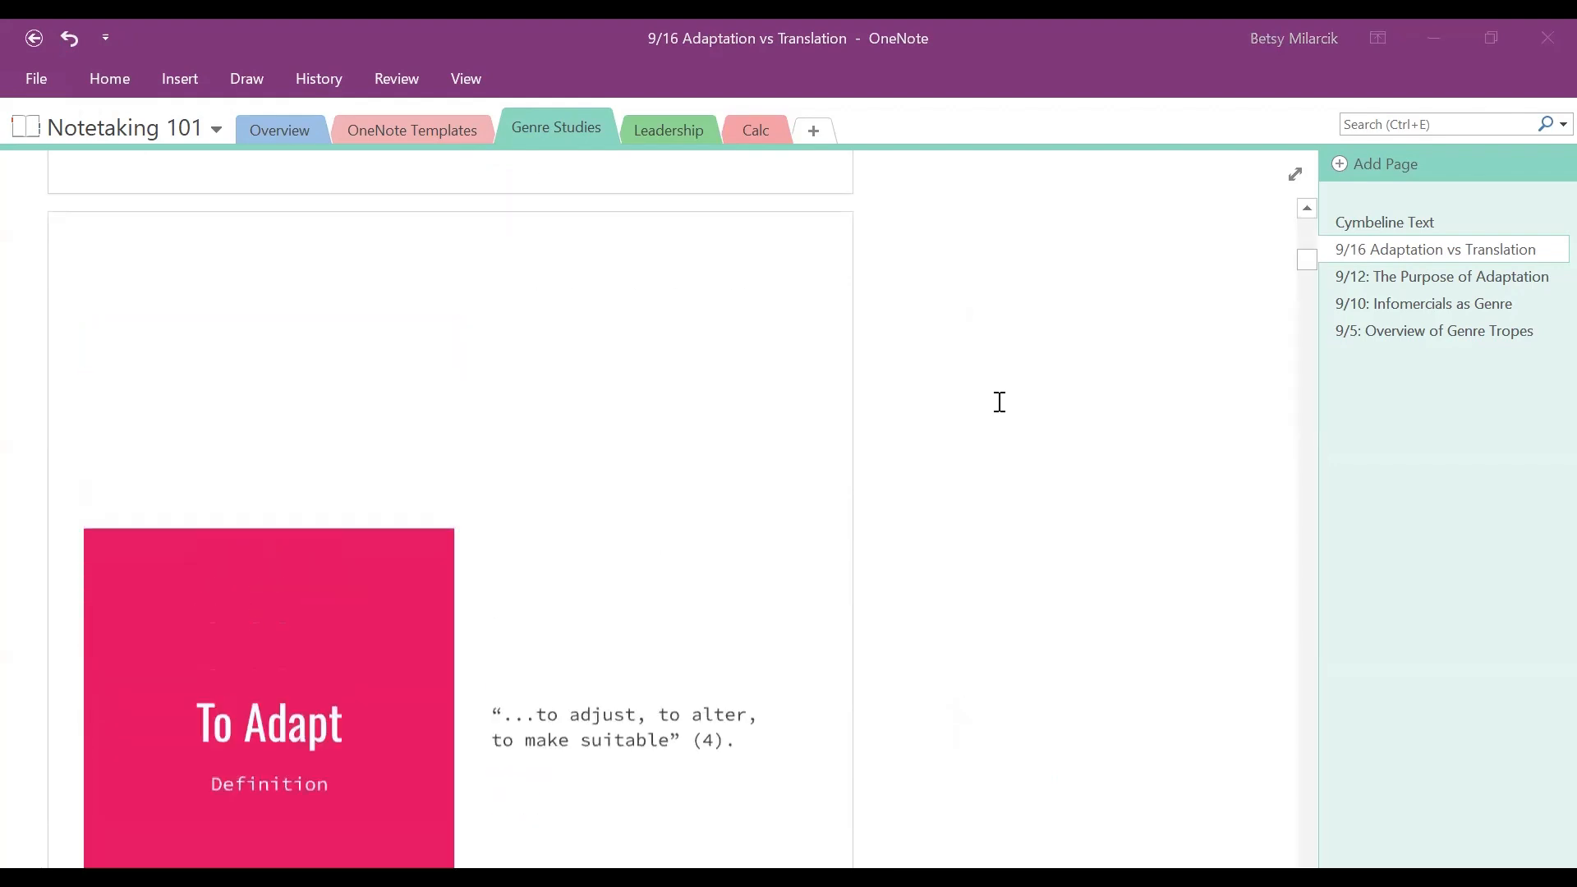
{"action": "scroll", "coordinate": [999, 402], "scroll_direction": "up", "scroll_amount": 3}
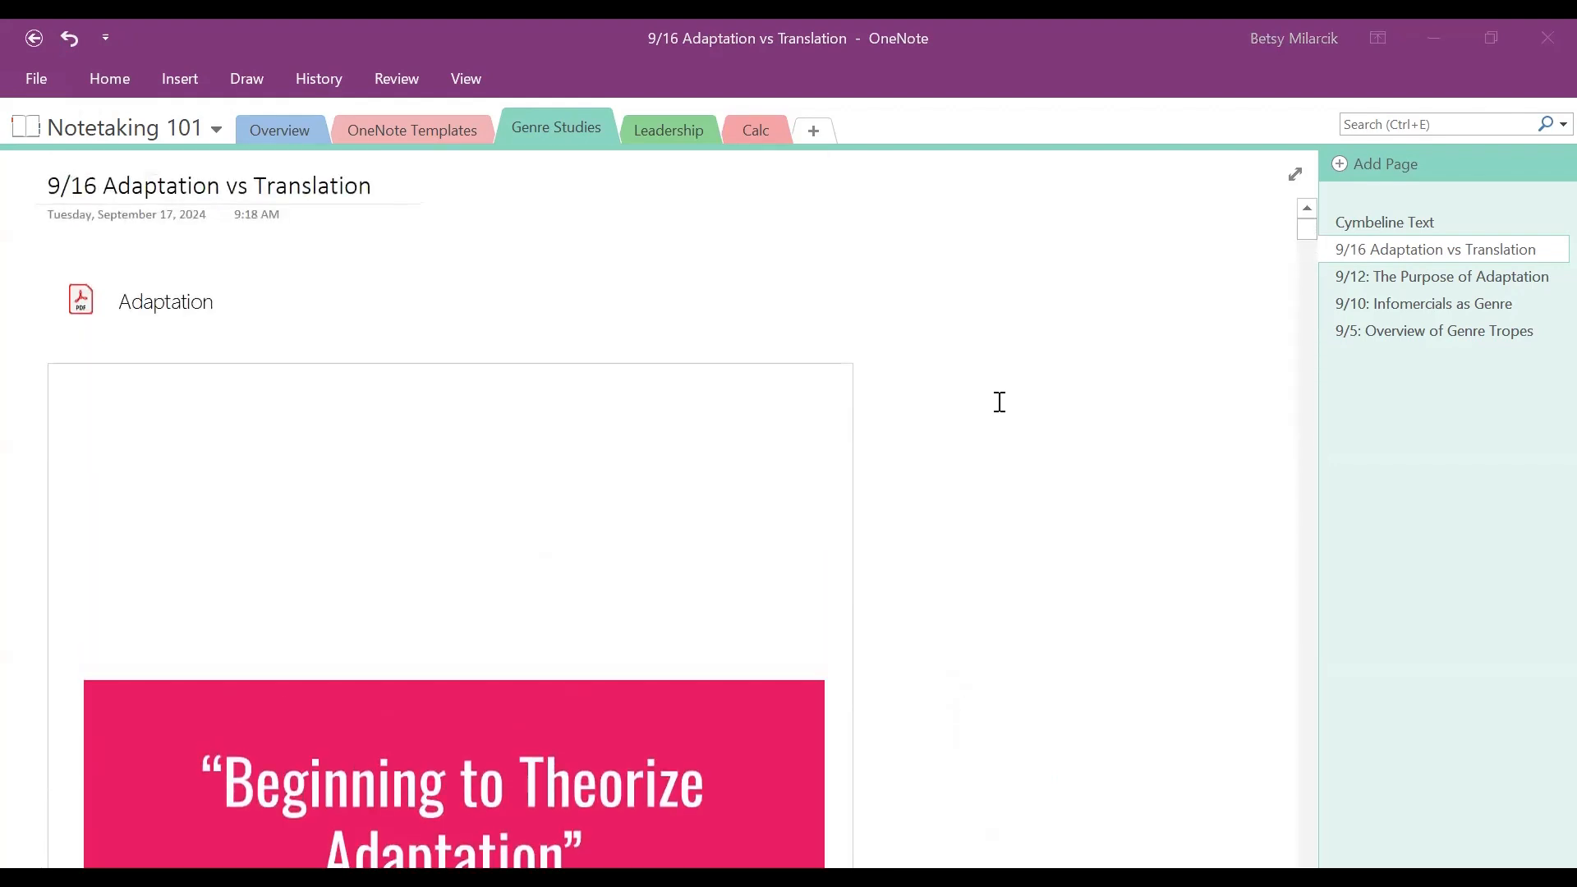
{"action": "left_click", "coordinate": [804, 422]}
{"action": "left_click_drag", "start_coordinate": [863, 353], "coordinate": [523, 707]}
{"action": "scroll", "coordinate": [662, 549], "scroll_direction": "down", "scroll_amount": 10}
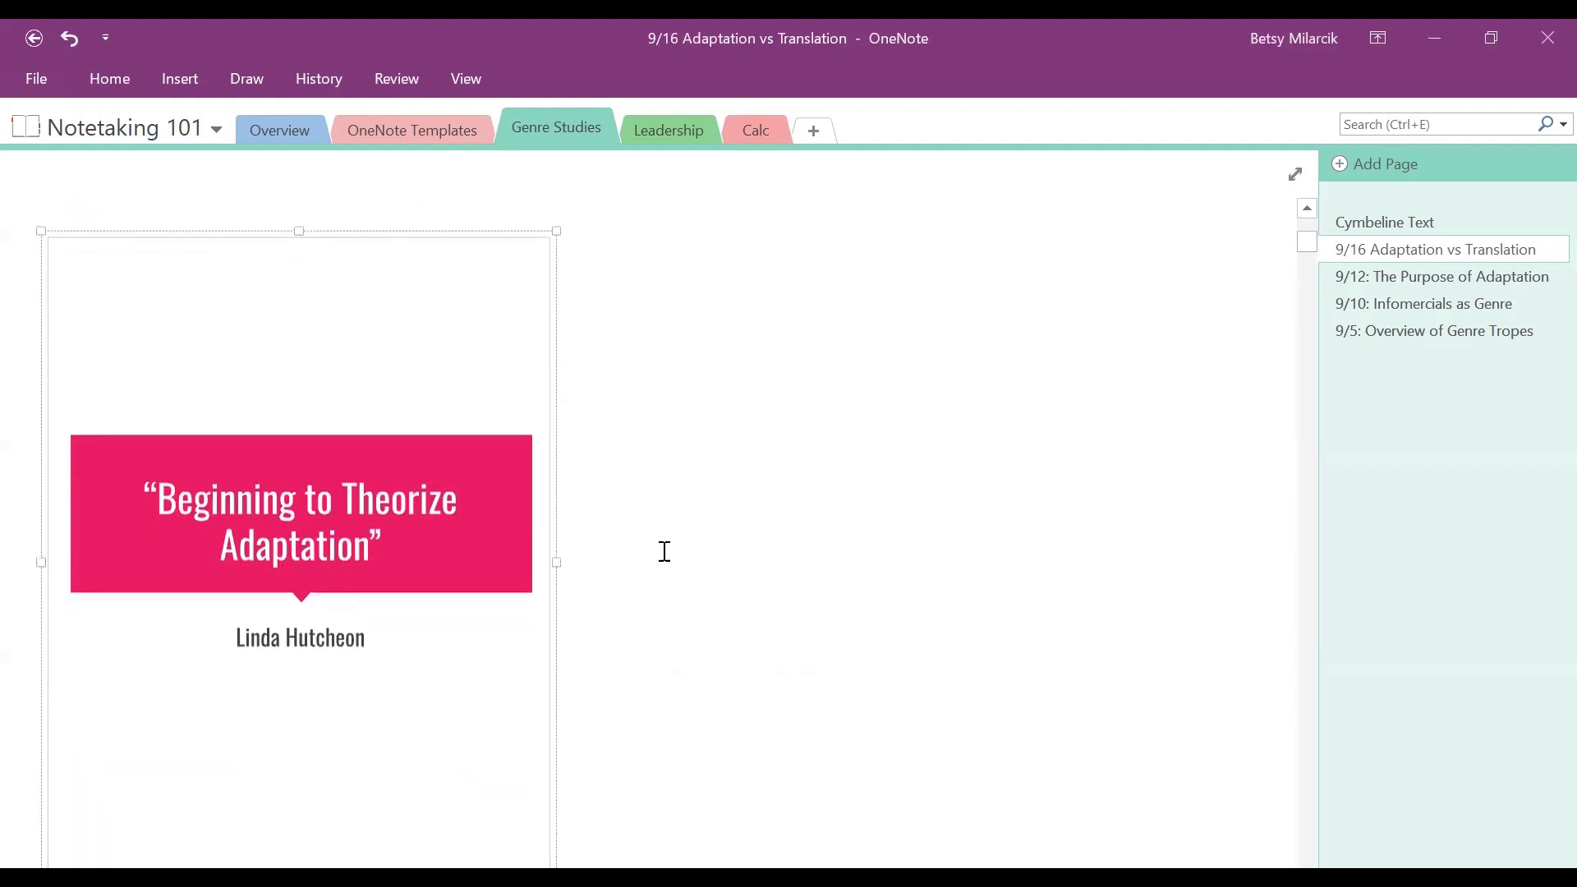
Shrink the "To Adapt" definition slide to about 70% of its width and move it up beside the "Beginning to Theorize Adaptation" slide.
{"action": "left_click", "coordinate": [834, 503]}
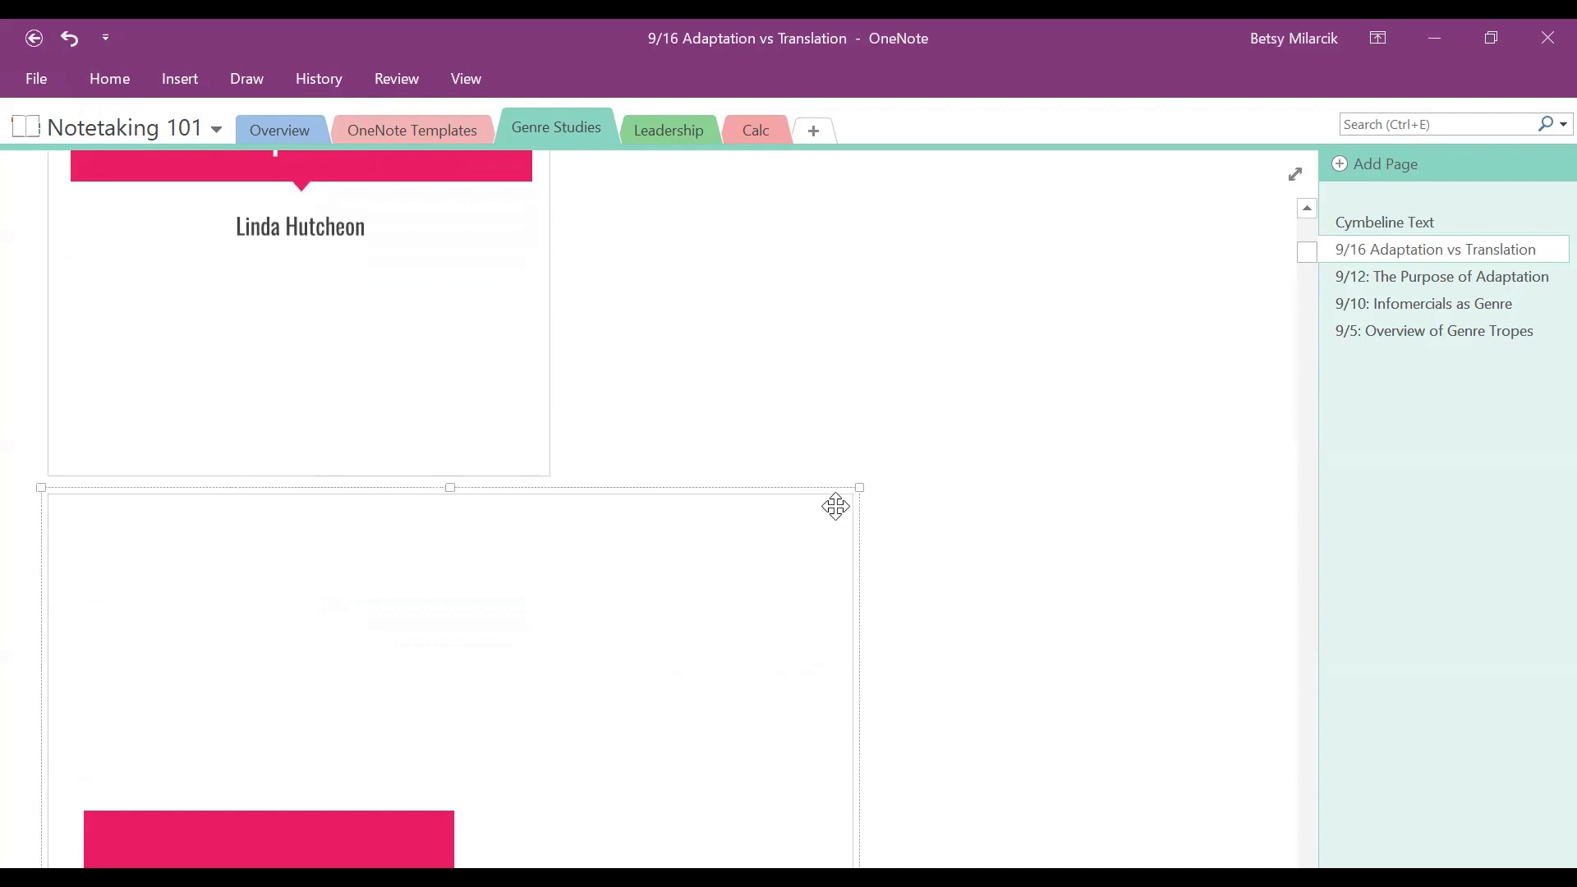
{"action": "left_click_drag", "start_coordinate": [858, 490], "coordinate": [226, 808]}
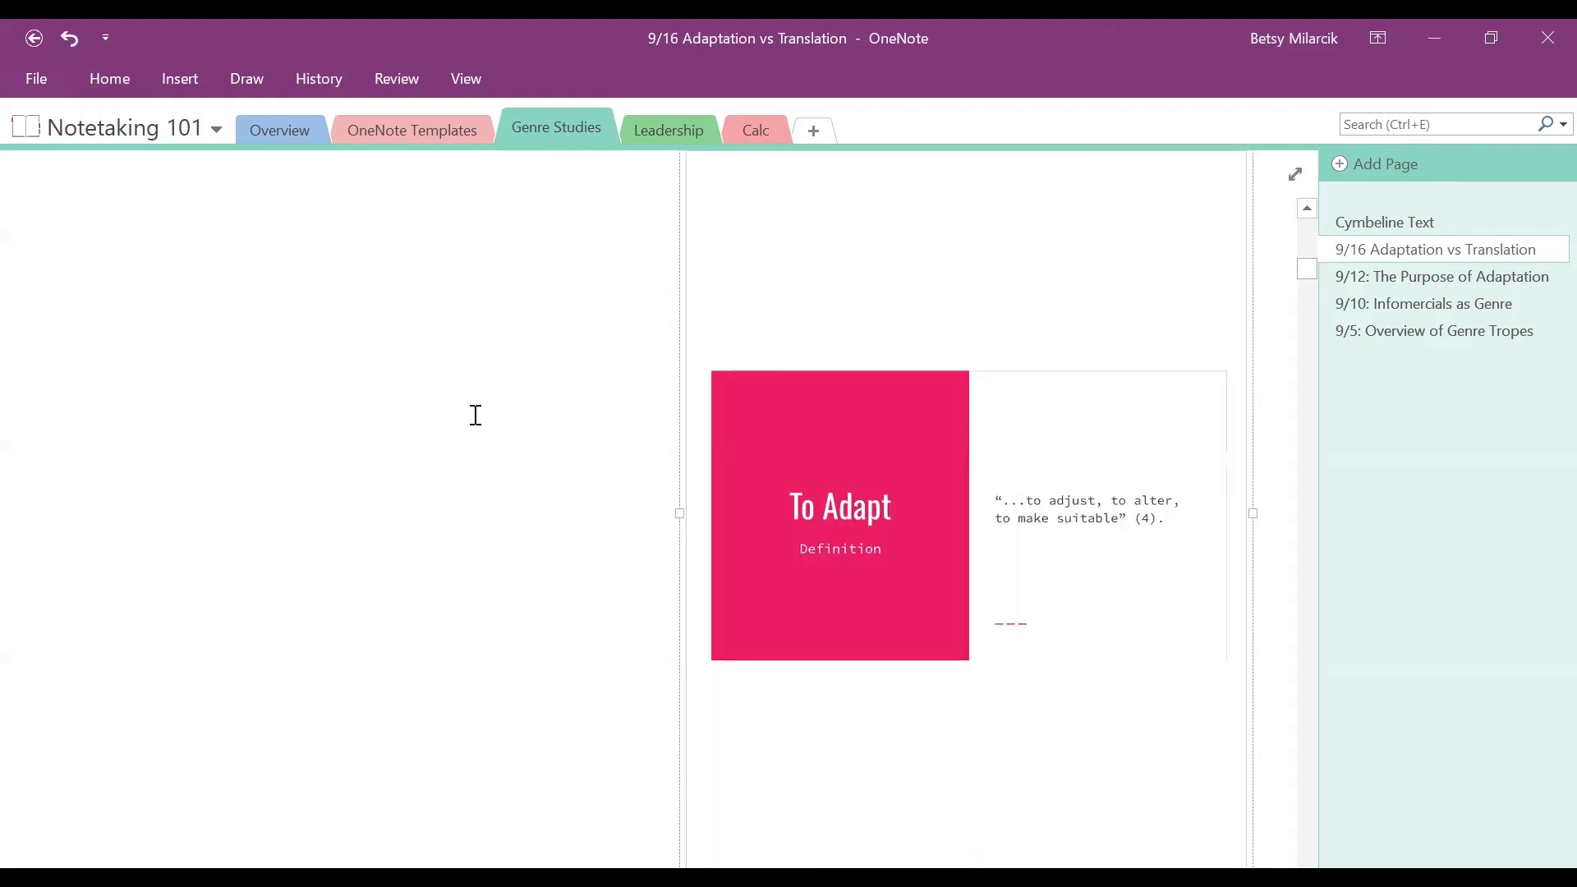
{"action": "scroll", "coordinate": [493, 452], "scroll_direction": "up", "scroll_amount": 5}
{"action": "left_click_drag", "start_coordinate": [834, 623], "coordinate": [802, 182]}
{"action": "scroll", "coordinate": [459, 448], "scroll_direction": "up", "scroll_amount": 3}
{"action": "left_click_drag", "start_coordinate": [870, 580], "coordinate": [870, 246]}
{"action": "scroll", "coordinate": [739, 452], "scroll_direction": "up", "scroll_amount": 3}
{"action": "left_click_drag", "start_coordinate": [764, 482], "coordinate": [797, 272]}
{"action": "scroll", "coordinate": [767, 370], "scroll_direction": "up", "scroll_amount": 3}
{"action": "left_click_drag", "start_coordinate": [789, 402], "coordinate": [737, 372]}
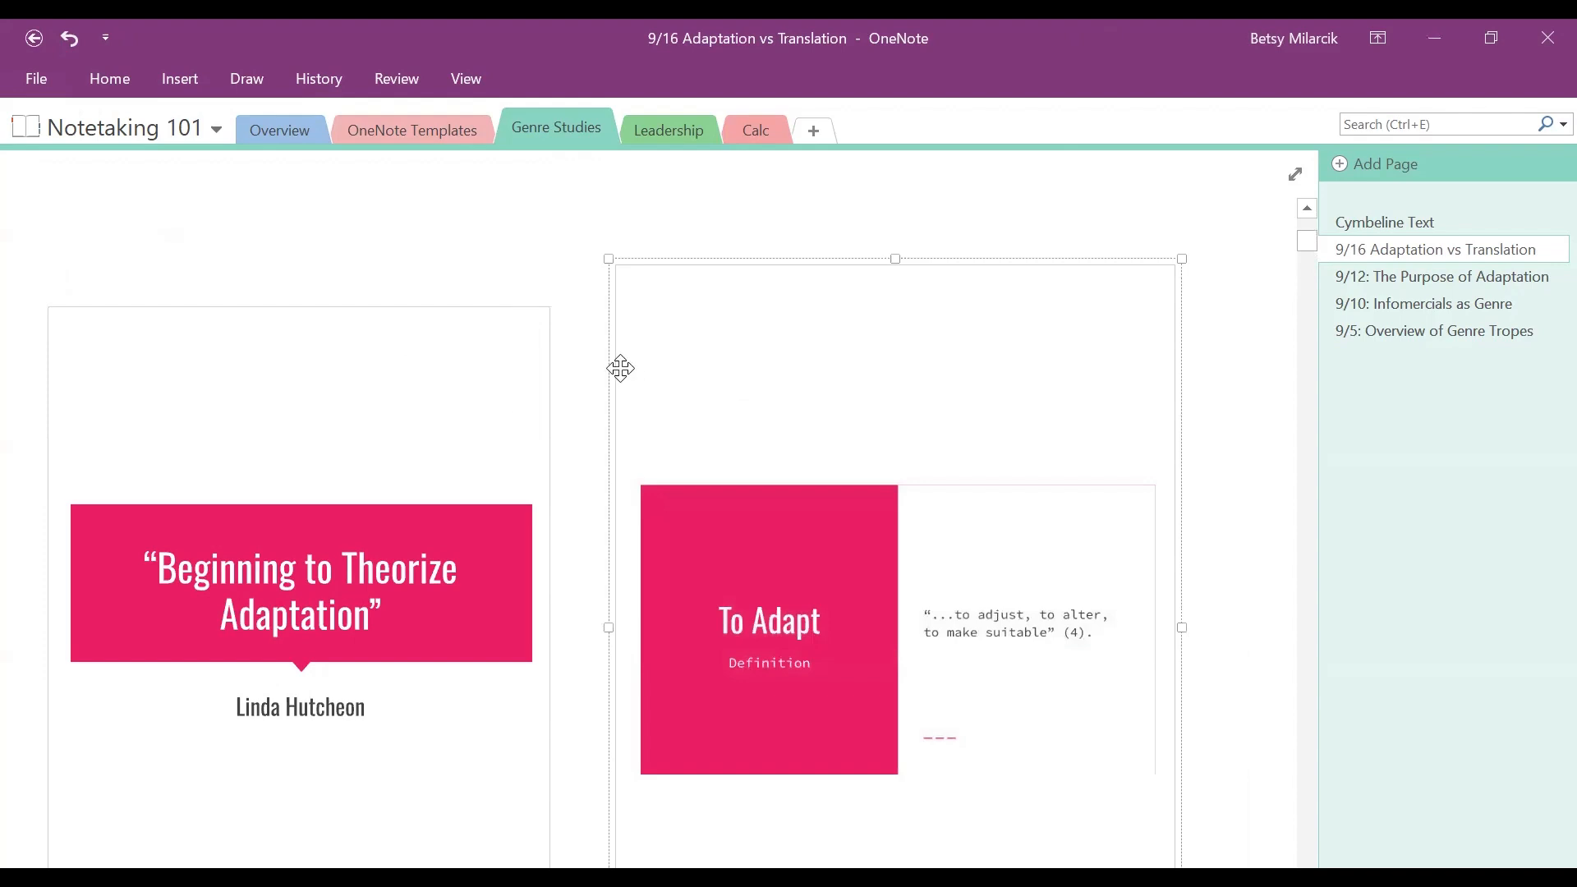
Add the note "Title slide" over the "Beginning to Theorize Adaptation" slide and "Definition slide" below the "To Adapt" slide.
{"action": "left_click", "coordinate": [318, 198]}
{"action": "left_click", "coordinate": [154, 409]}
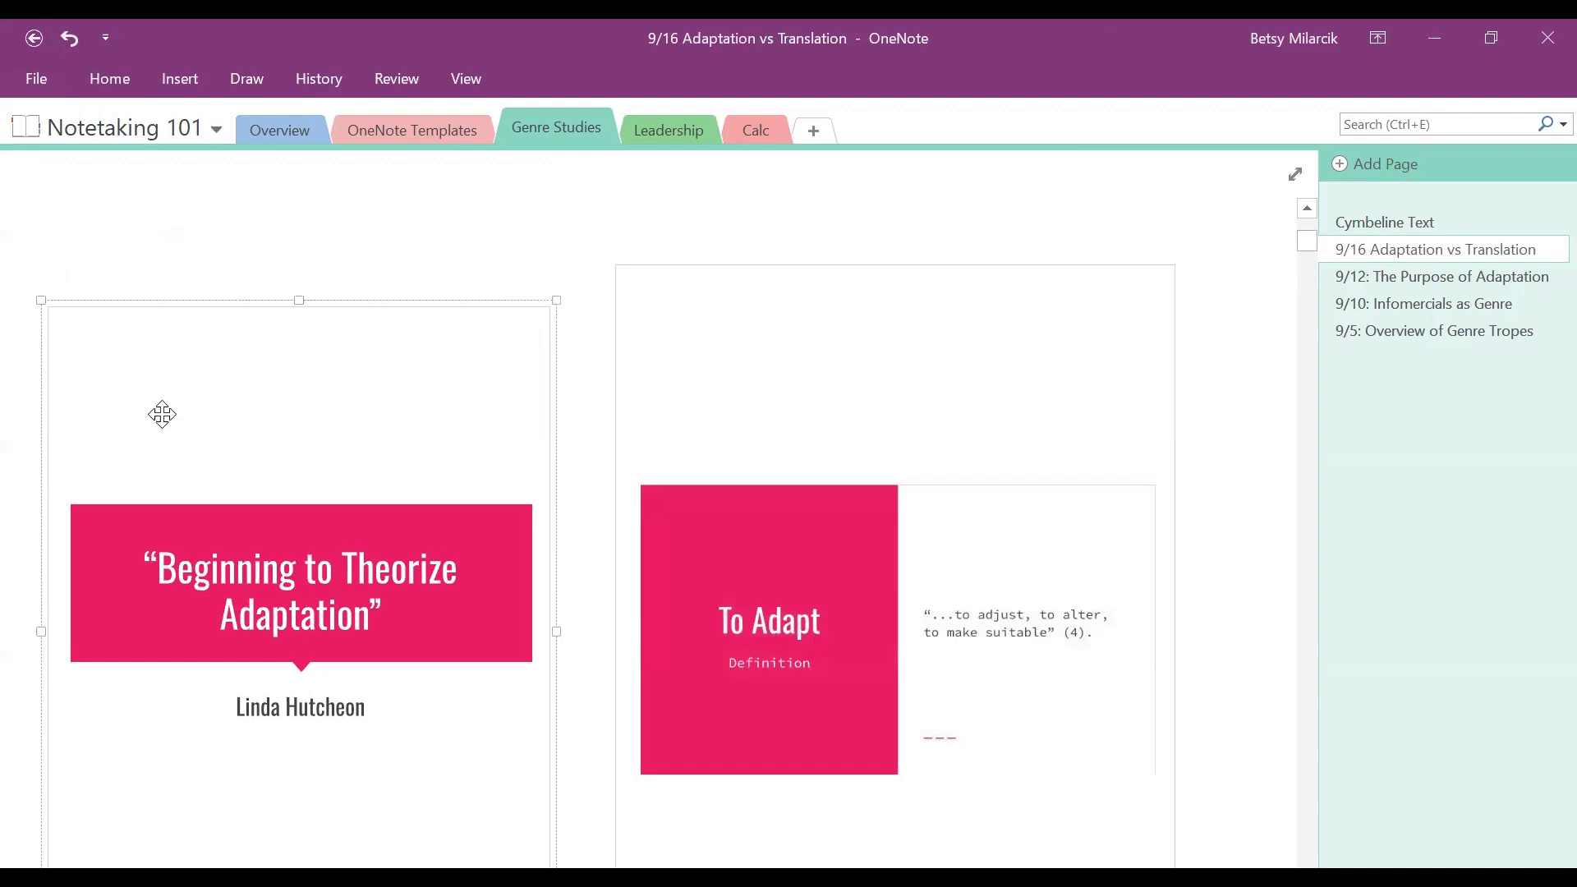
{"action": "left_click", "coordinate": [145, 408]}
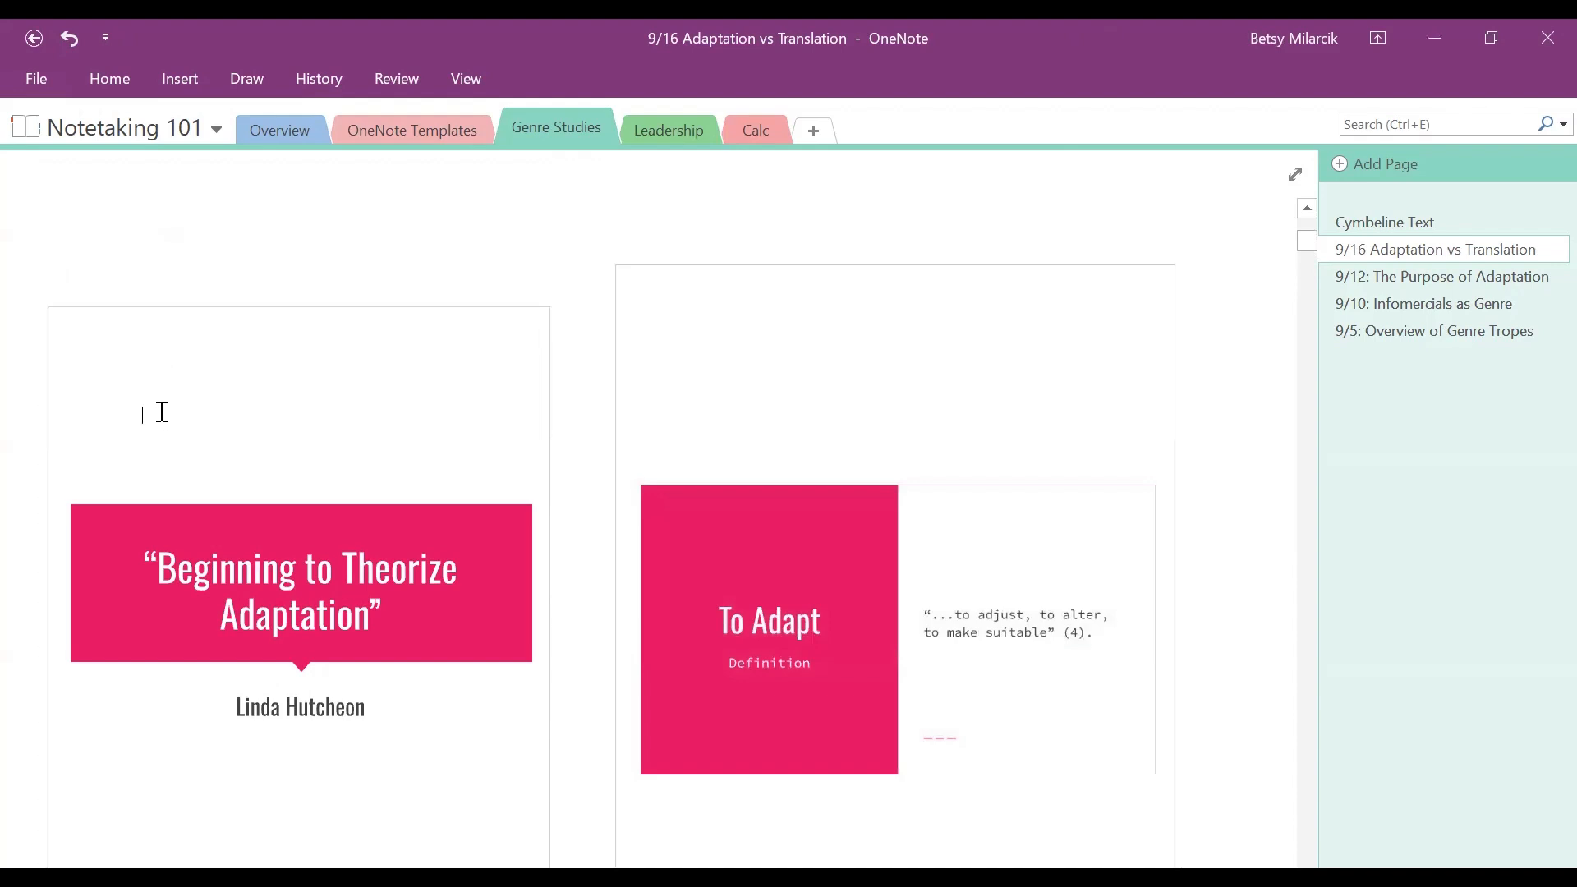
{"action": "type", "text": "Title slide"}
{"action": "left_click", "coordinate": [740, 383]}
{"action": "type", "text": "defi"}
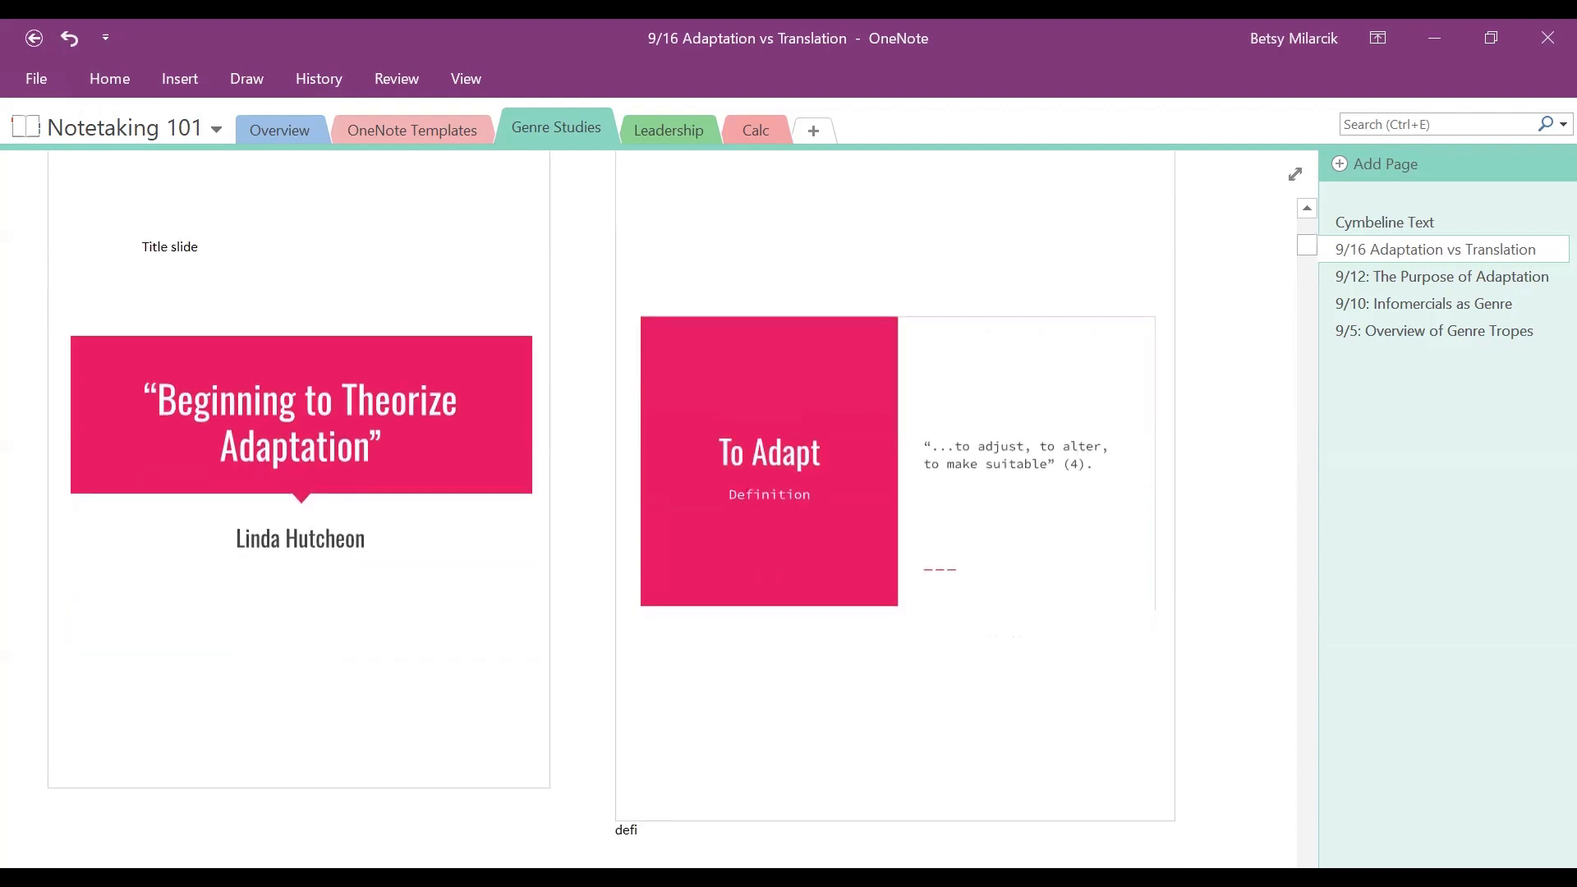
{"action": "scroll", "coordinate": [862, 443], "scroll_direction": "down", "scroll_amount": 3}
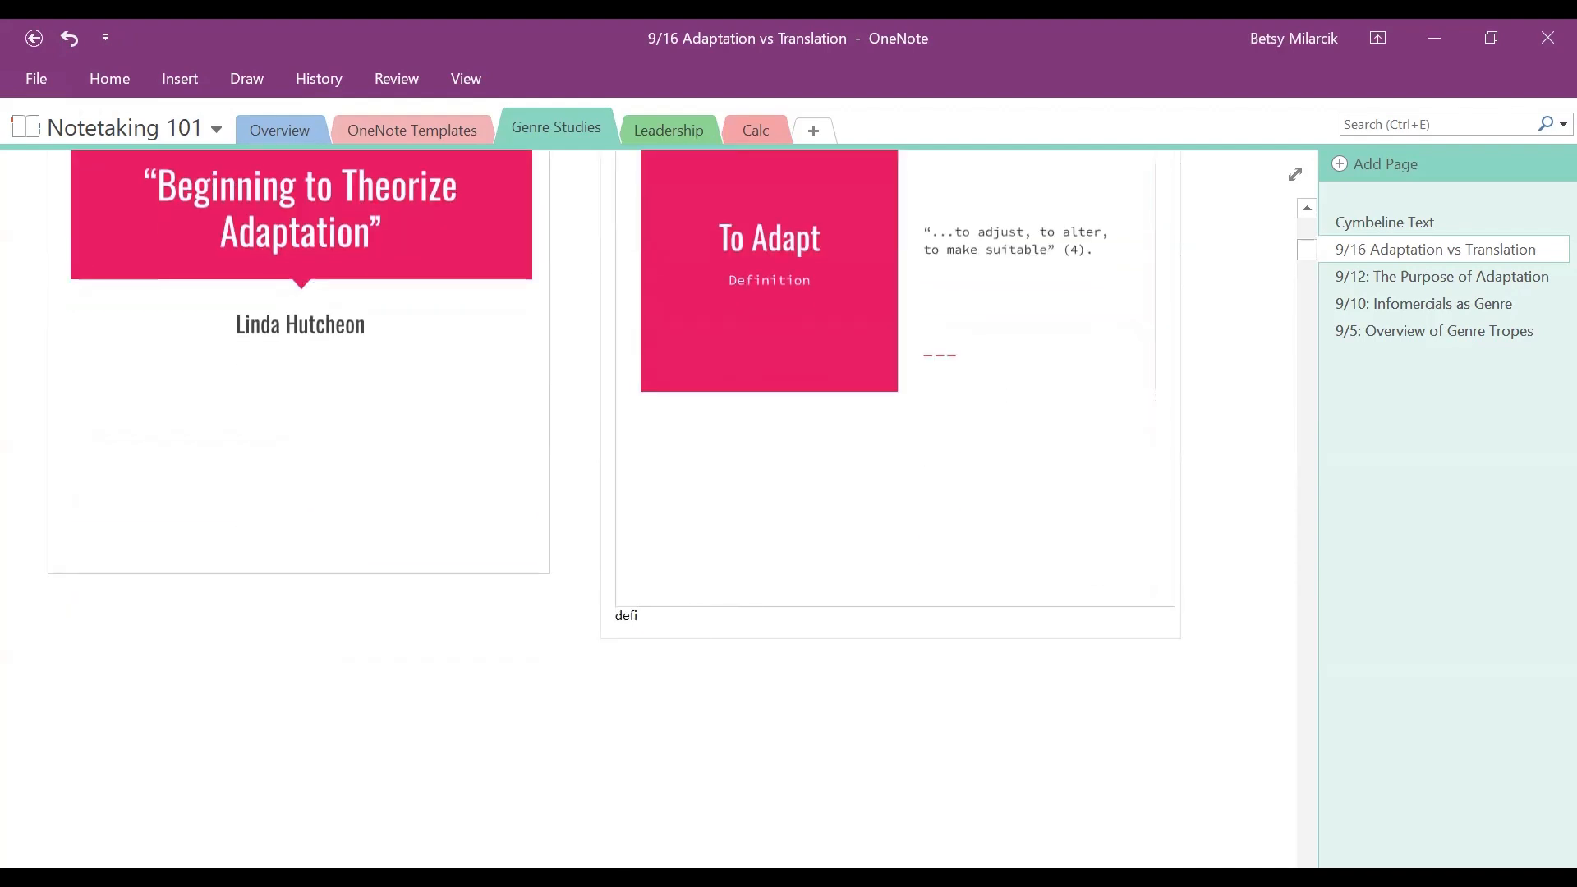
{"action": "type", "text": "nition slide"}
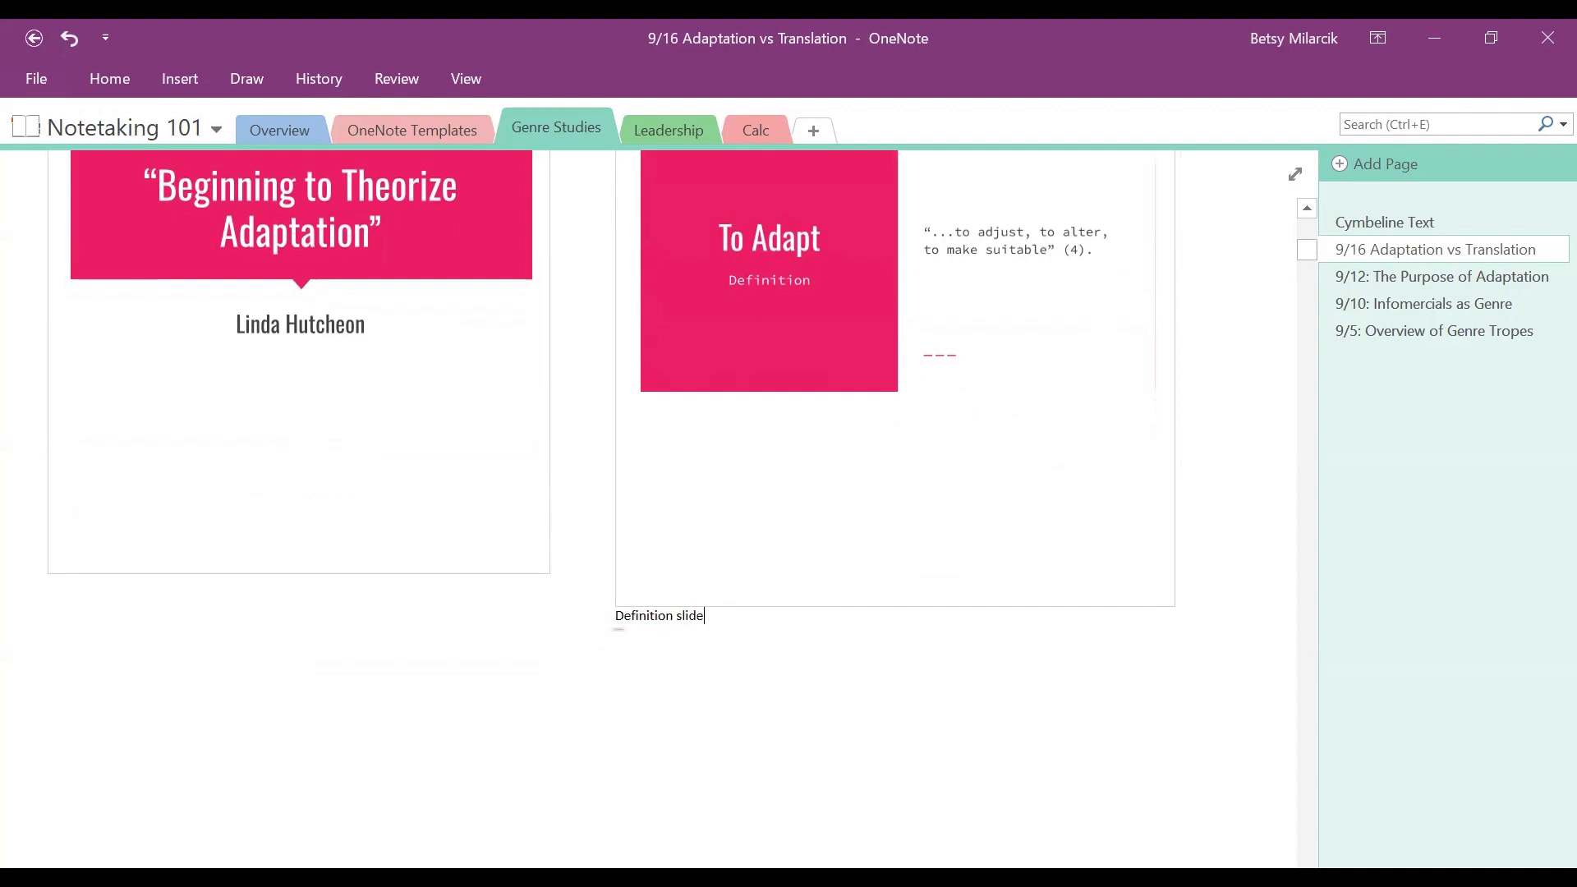
Copy the text of the "Beginning to Theorize Adaptation" slide and paste it as text only beneath the Adaptation PDF attachment.
{"action": "scroll", "coordinate": [348, 644], "scroll_direction": "up", "scroll_amount": 6}
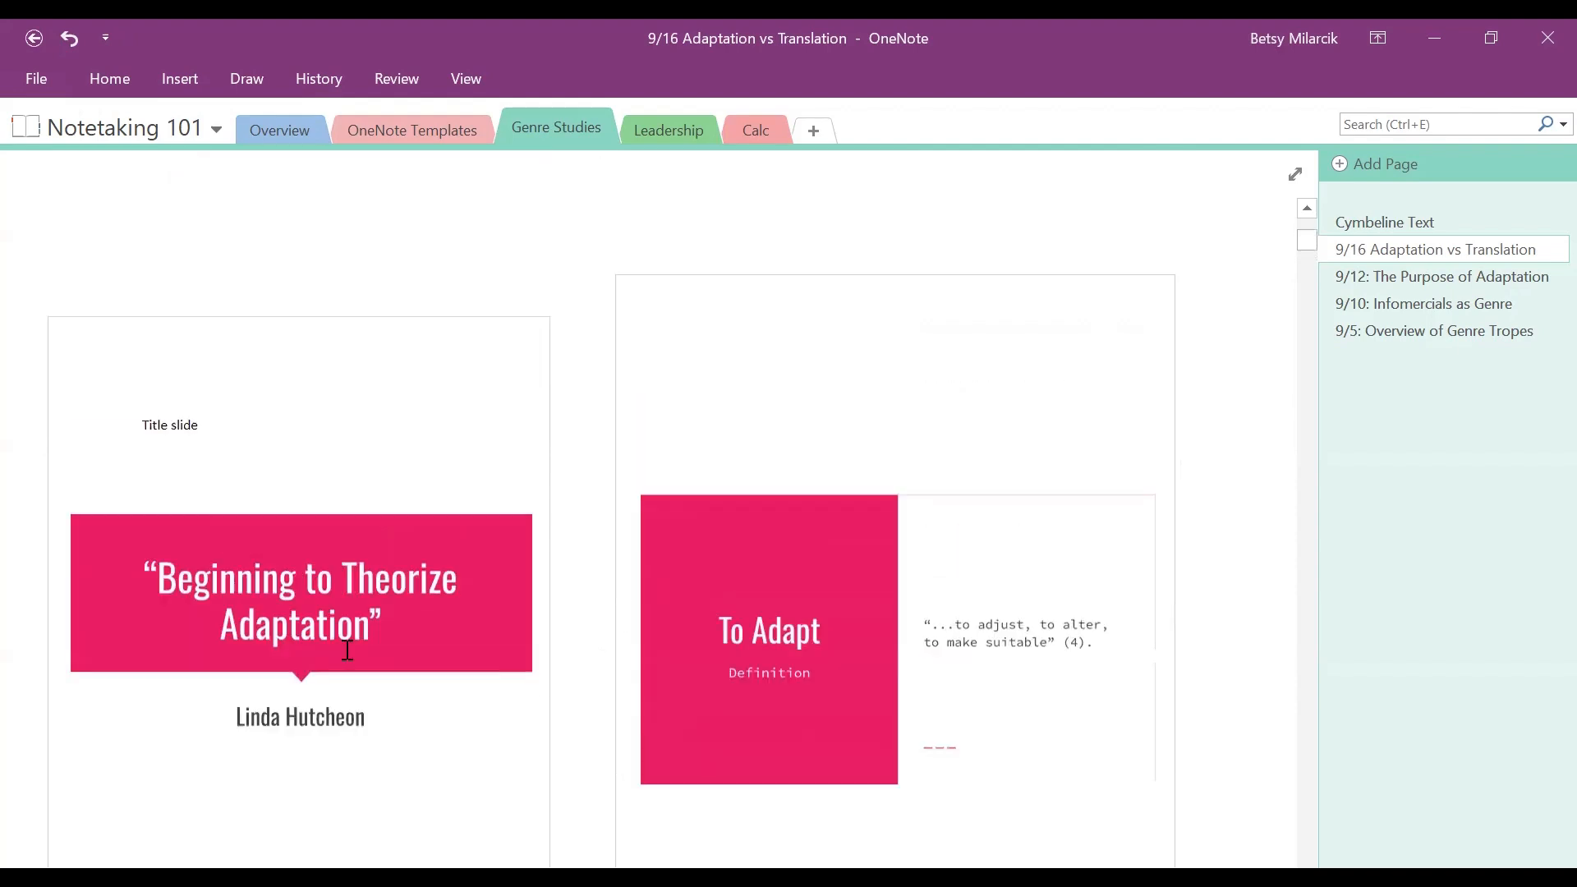
{"action": "scroll", "coordinate": [348, 633], "scroll_direction": "up", "scroll_amount": 1}
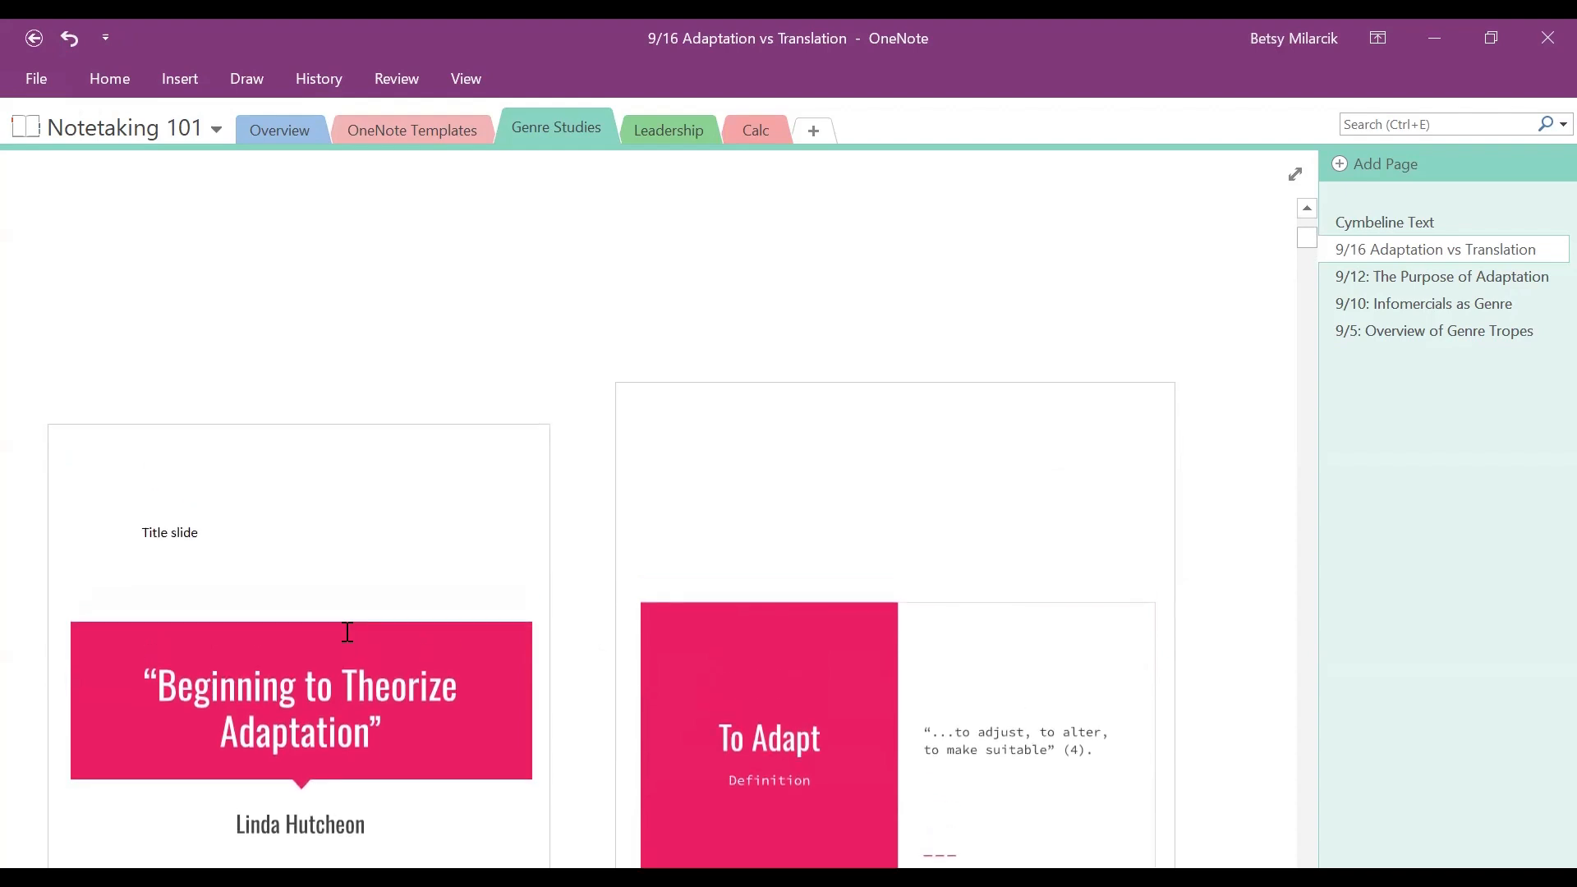
{"action": "scroll", "coordinate": [384, 669], "scroll_direction": "down", "scroll_amount": 1}
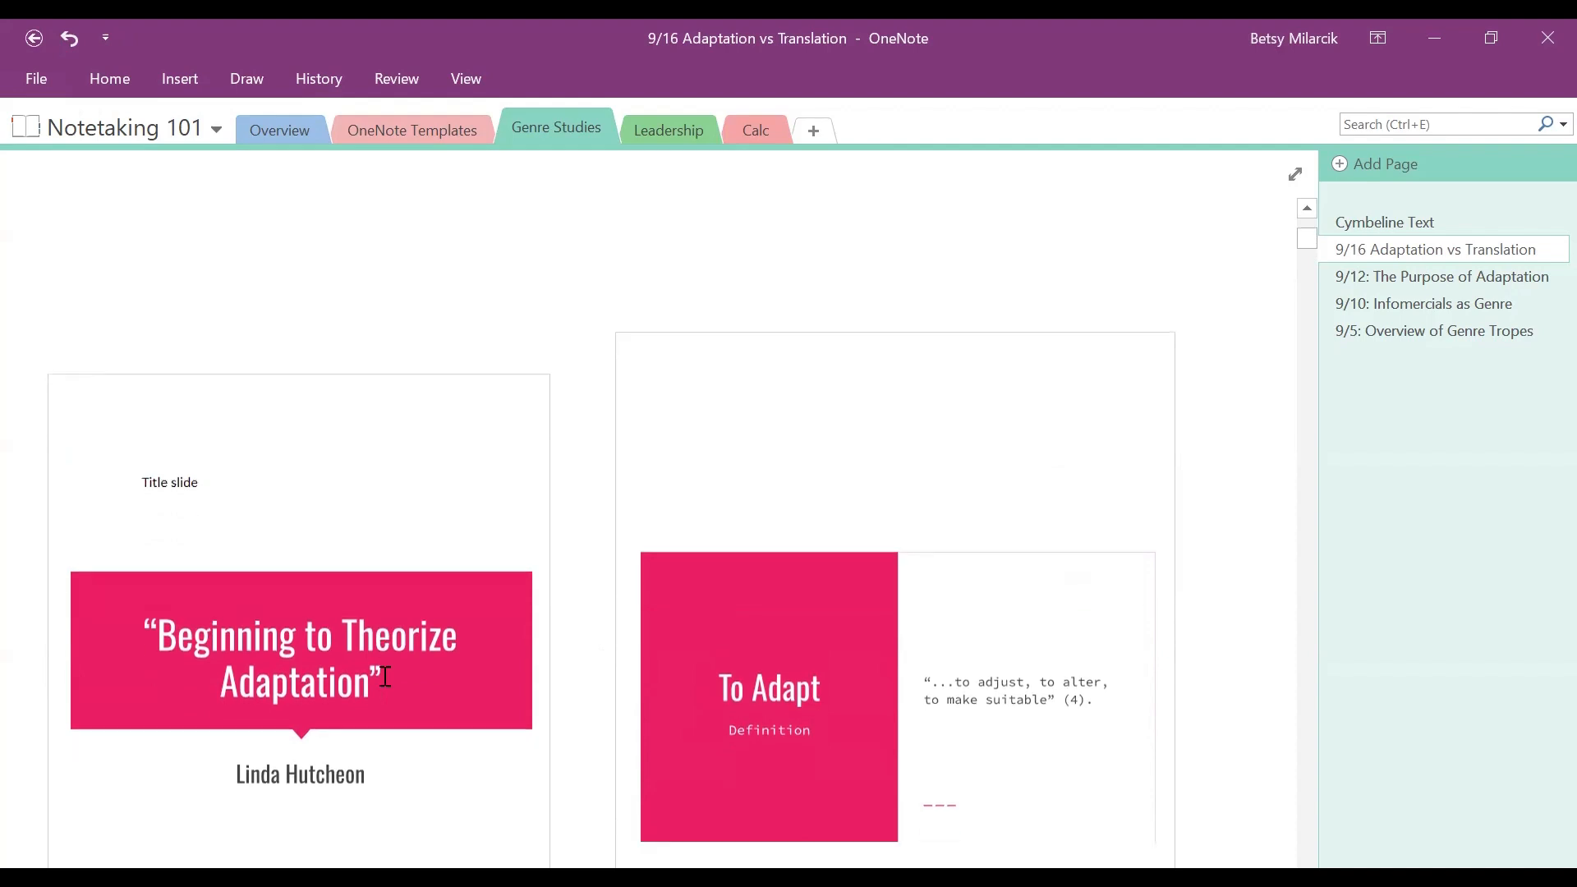
{"action": "left_click", "coordinate": [347, 641]}
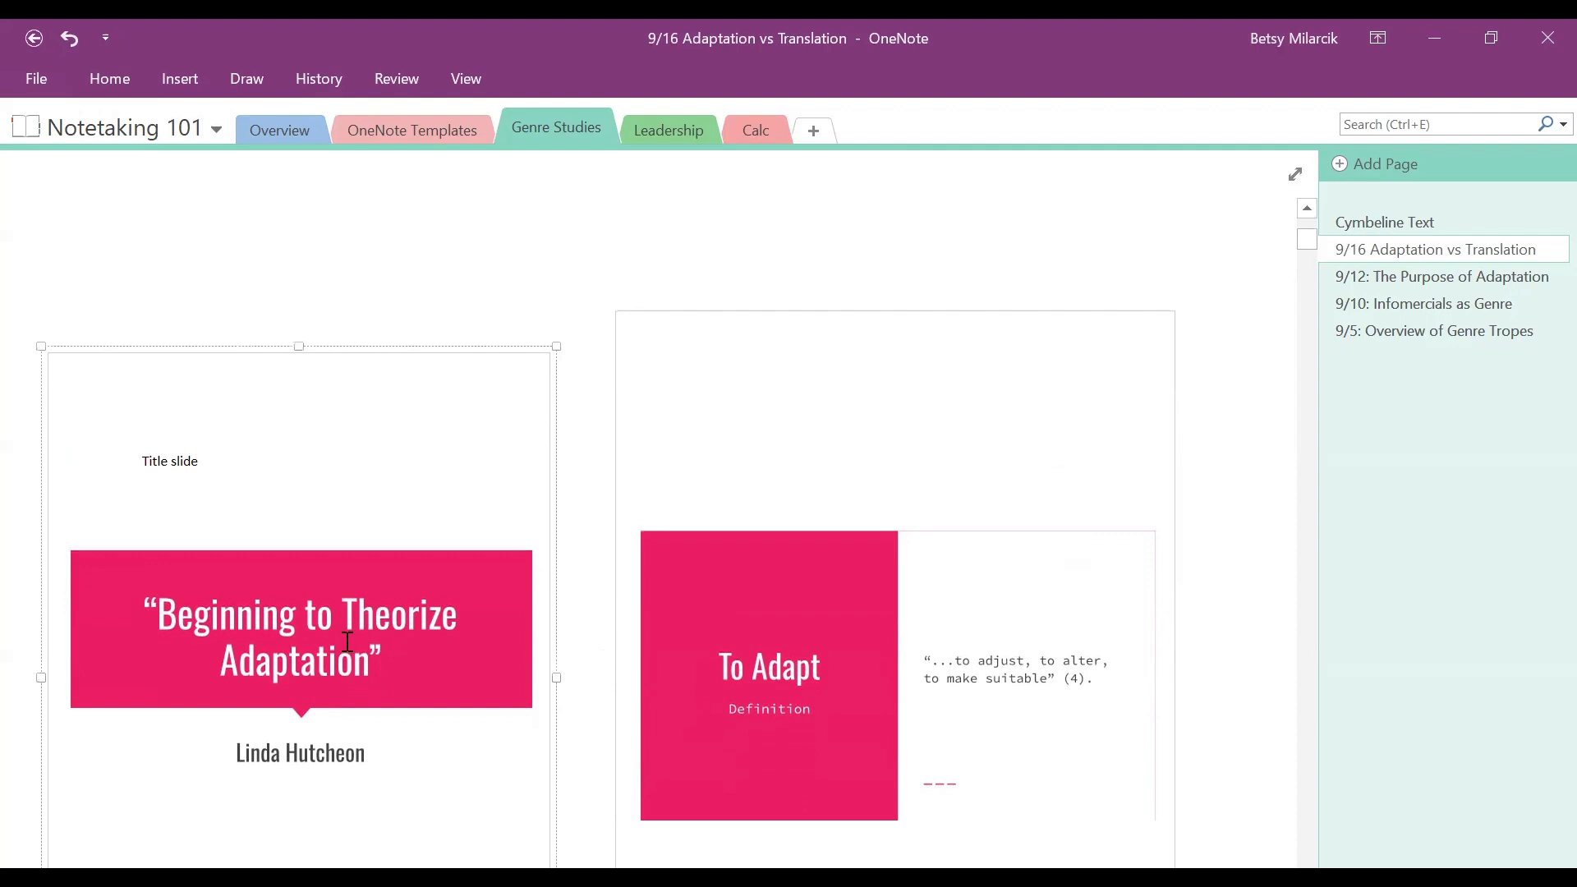
{"action": "right_click", "coordinate": [348, 642]}
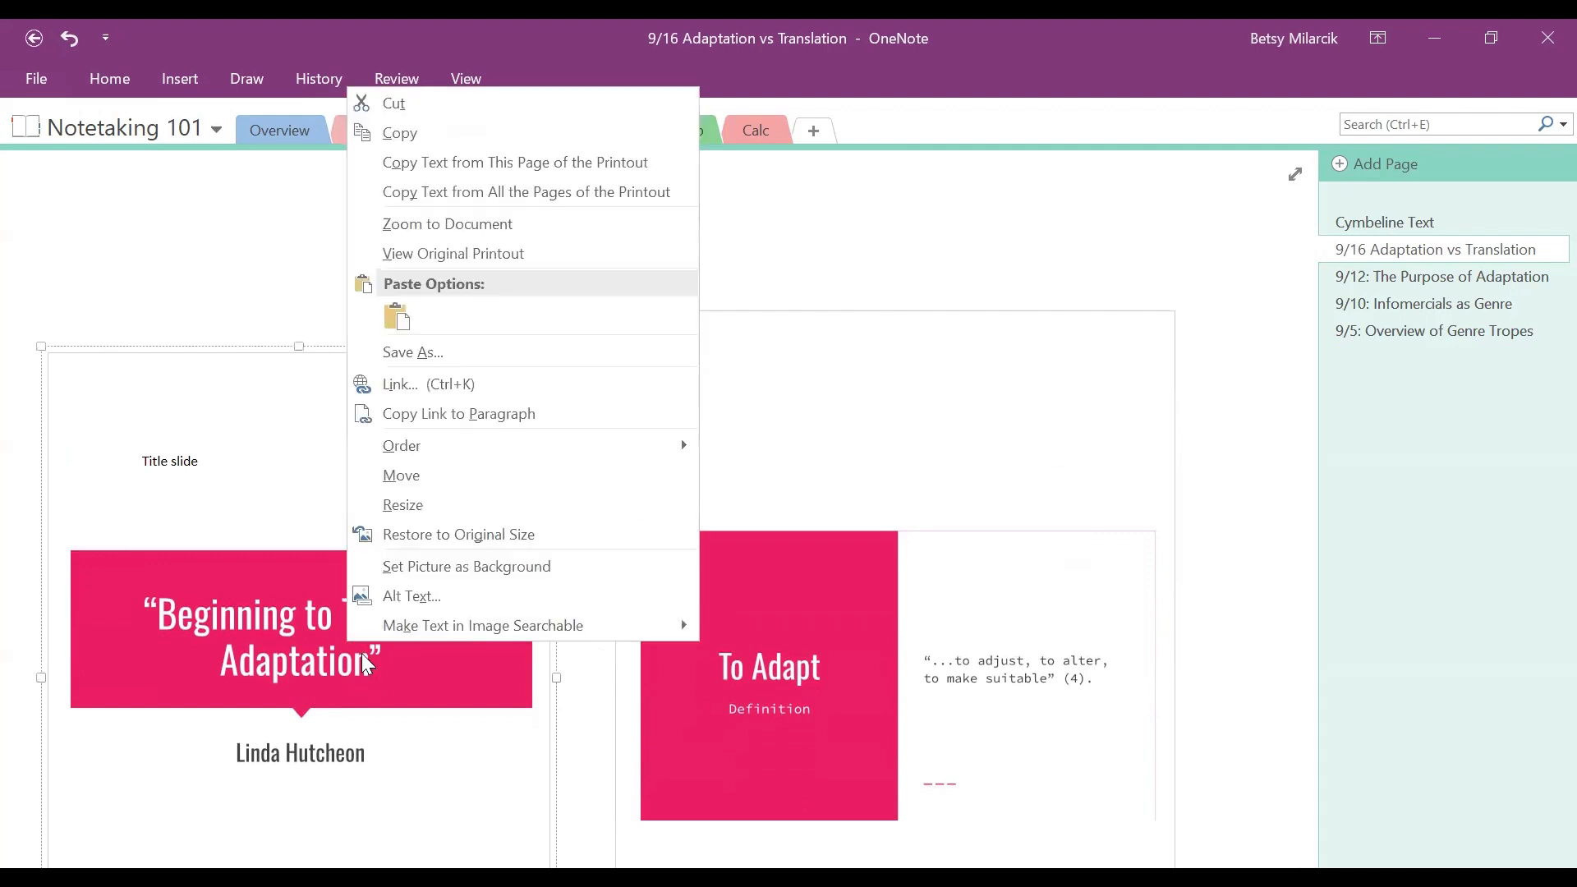
{"action": "left_click", "coordinate": [508, 160]}
{"action": "scroll", "coordinate": [405, 661], "scroll_direction": "up", "scroll_amount": 3}
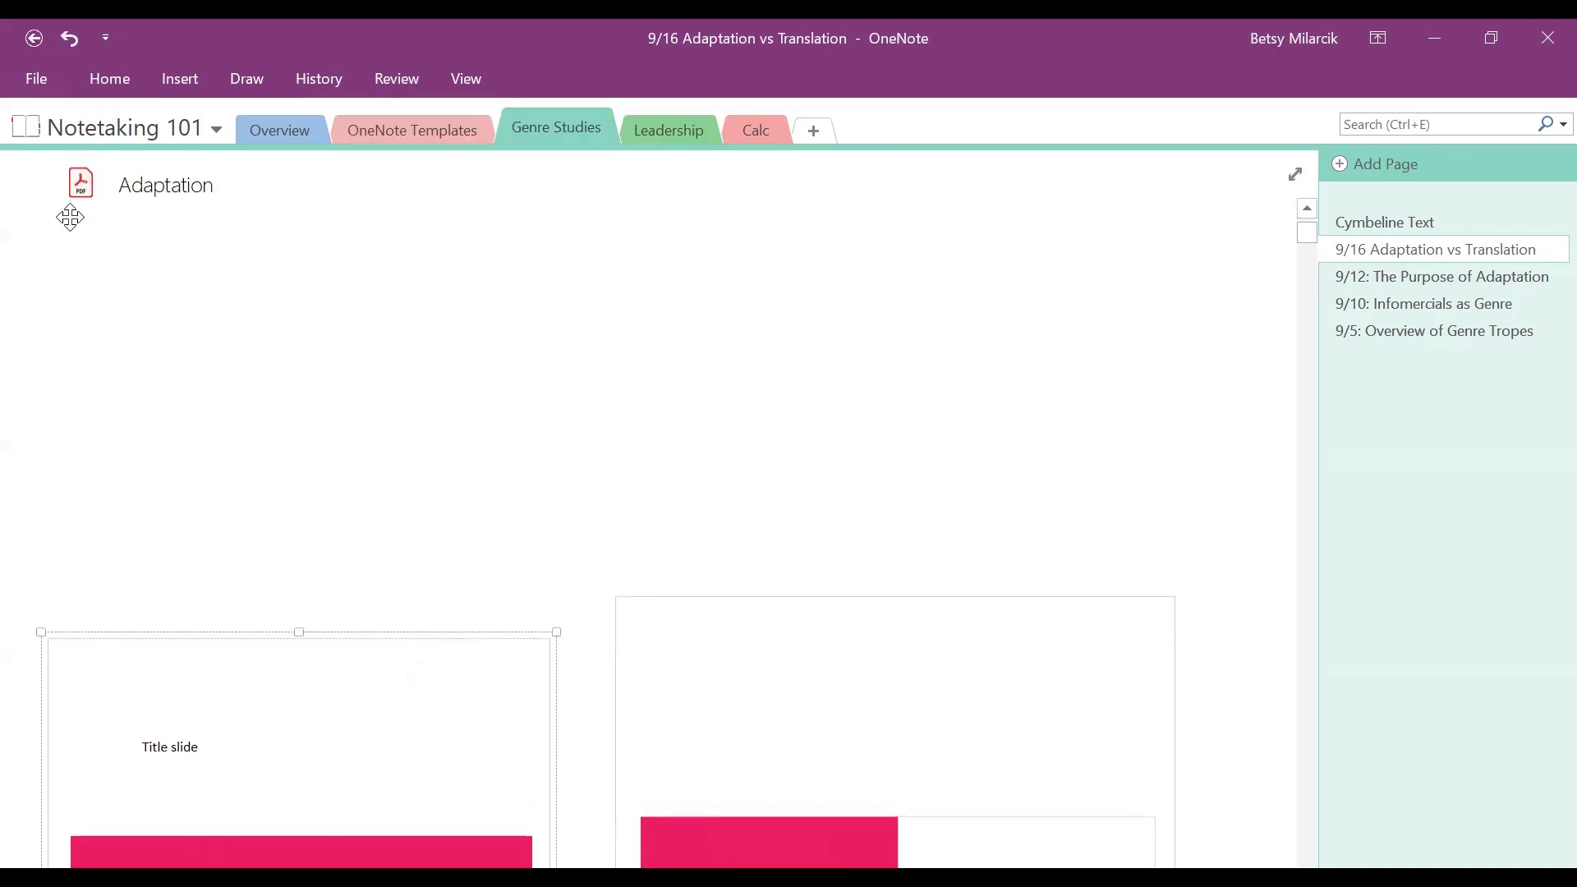
{"action": "left_click", "coordinate": [98, 283]}
{"action": "right_click", "coordinate": [97, 283]}
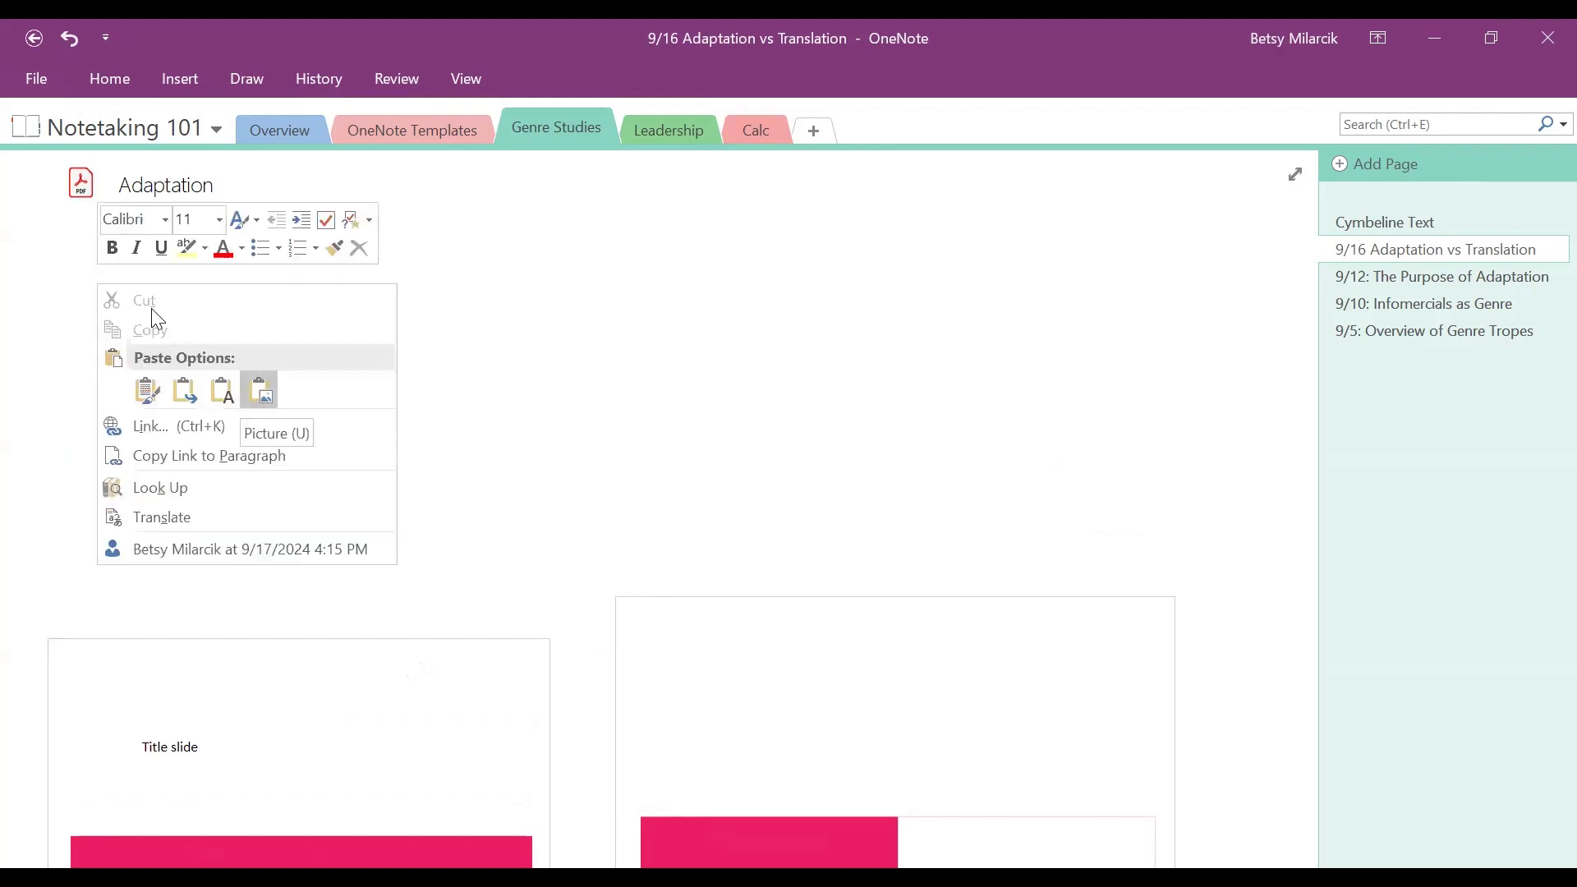
{"action": "left_click", "coordinate": [214, 388]}
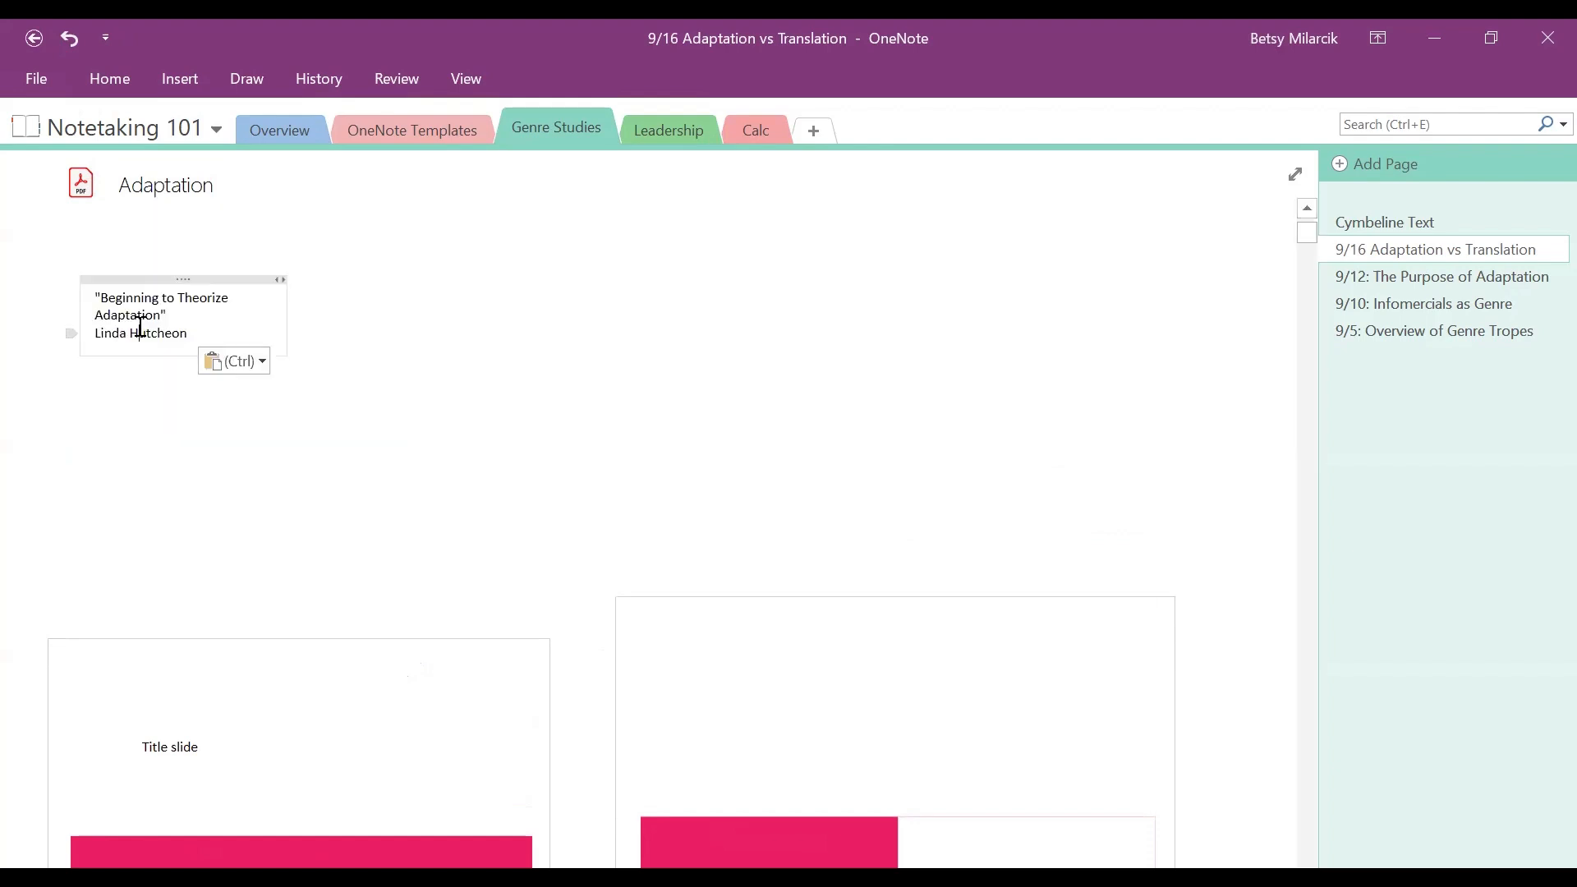
Delete the "Beginning to Theorize Adaptation" slide image and its "Title slide" note.
{"action": "left_click", "coordinate": [333, 748]}
{"action": "key", "text": "Delete"}
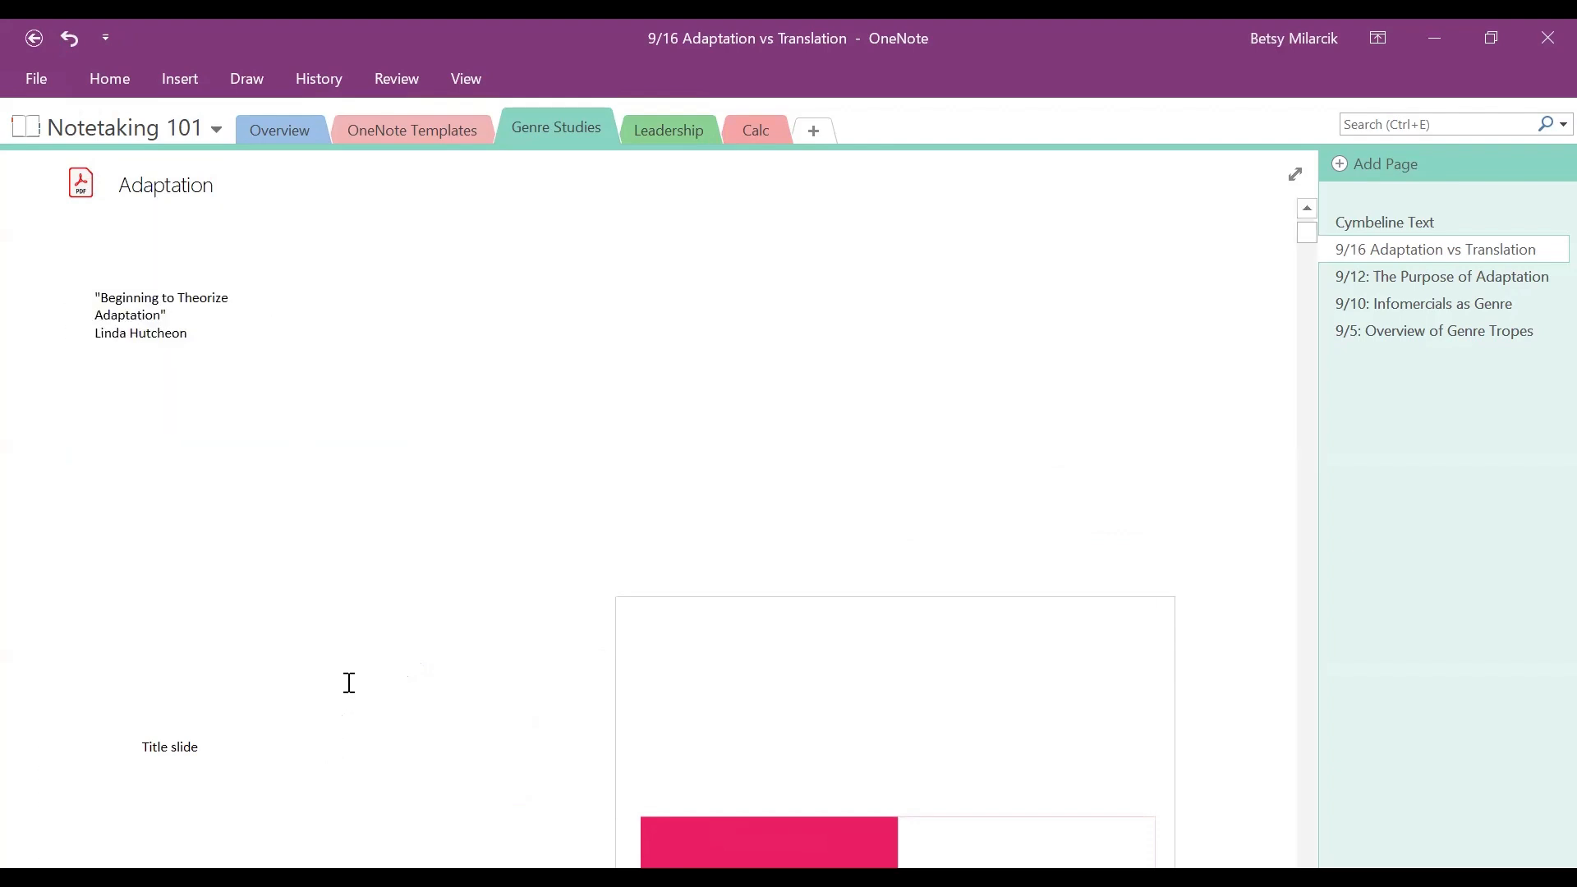
{"action": "left_click", "coordinate": [218, 729]}
{"action": "key", "text": "Delete"}
Move the "To Adapt" slide up to just below the pasted title text near the page's left edge.
{"action": "left_click_drag", "start_coordinate": [693, 595], "coordinate": [527, 547]}
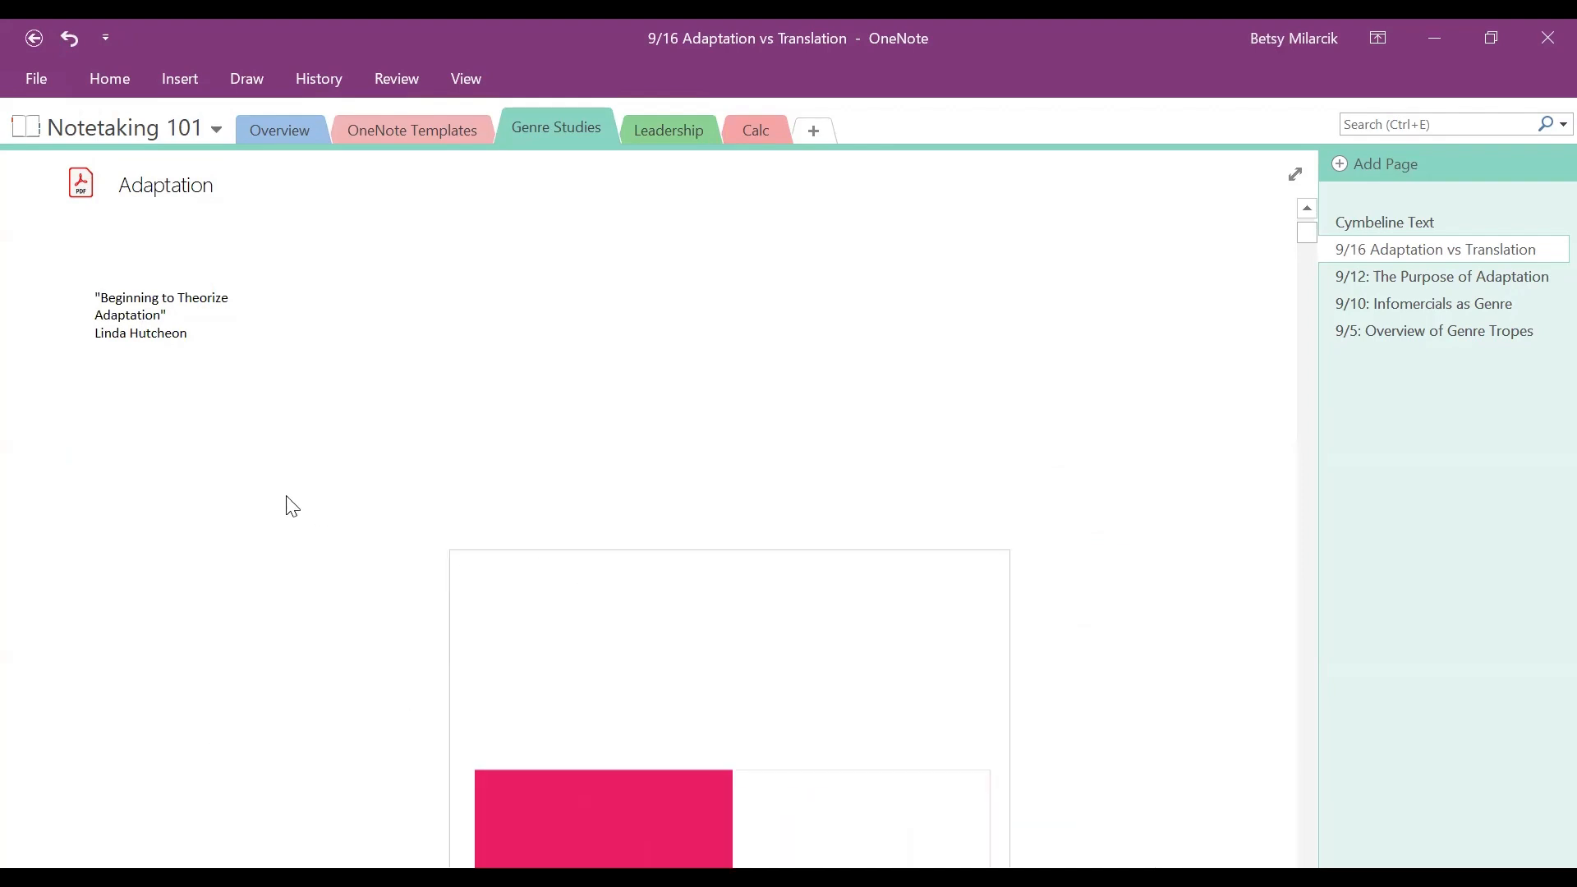
{"action": "left_click_drag", "start_coordinate": [292, 506], "coordinate": [99, 373]}
{"action": "left_click", "coordinate": [706, 556]}
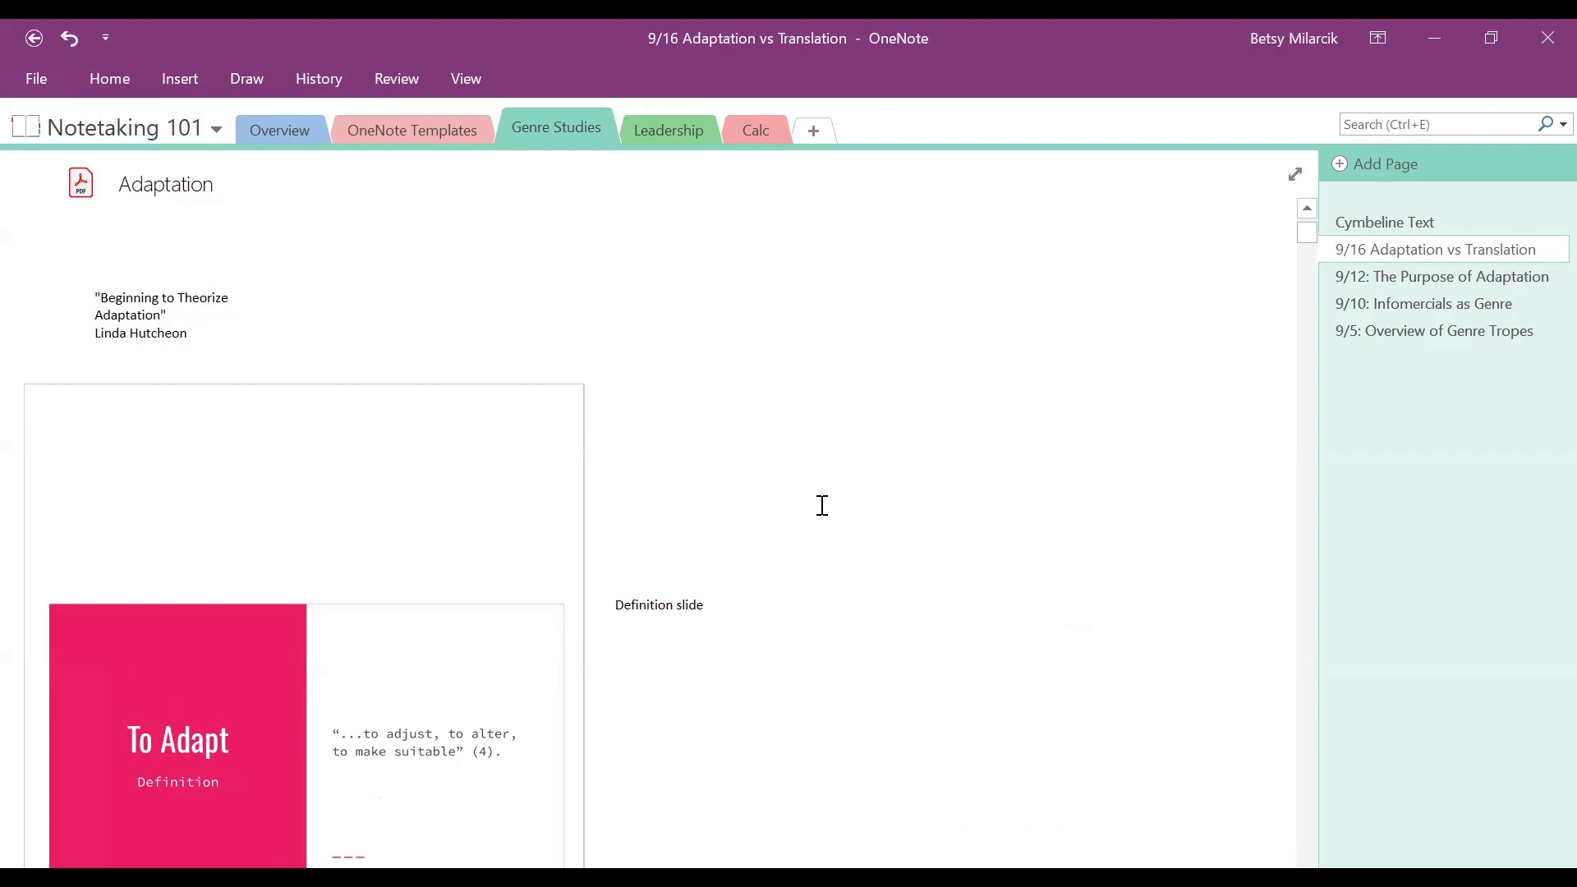
Use Insert Space to pull the lower content up, reducing the blank area between the "To Adapt" and "Adaptations" slides.
{"action": "scroll", "coordinate": [822, 505], "scroll_direction": "down", "scroll_amount": 10}
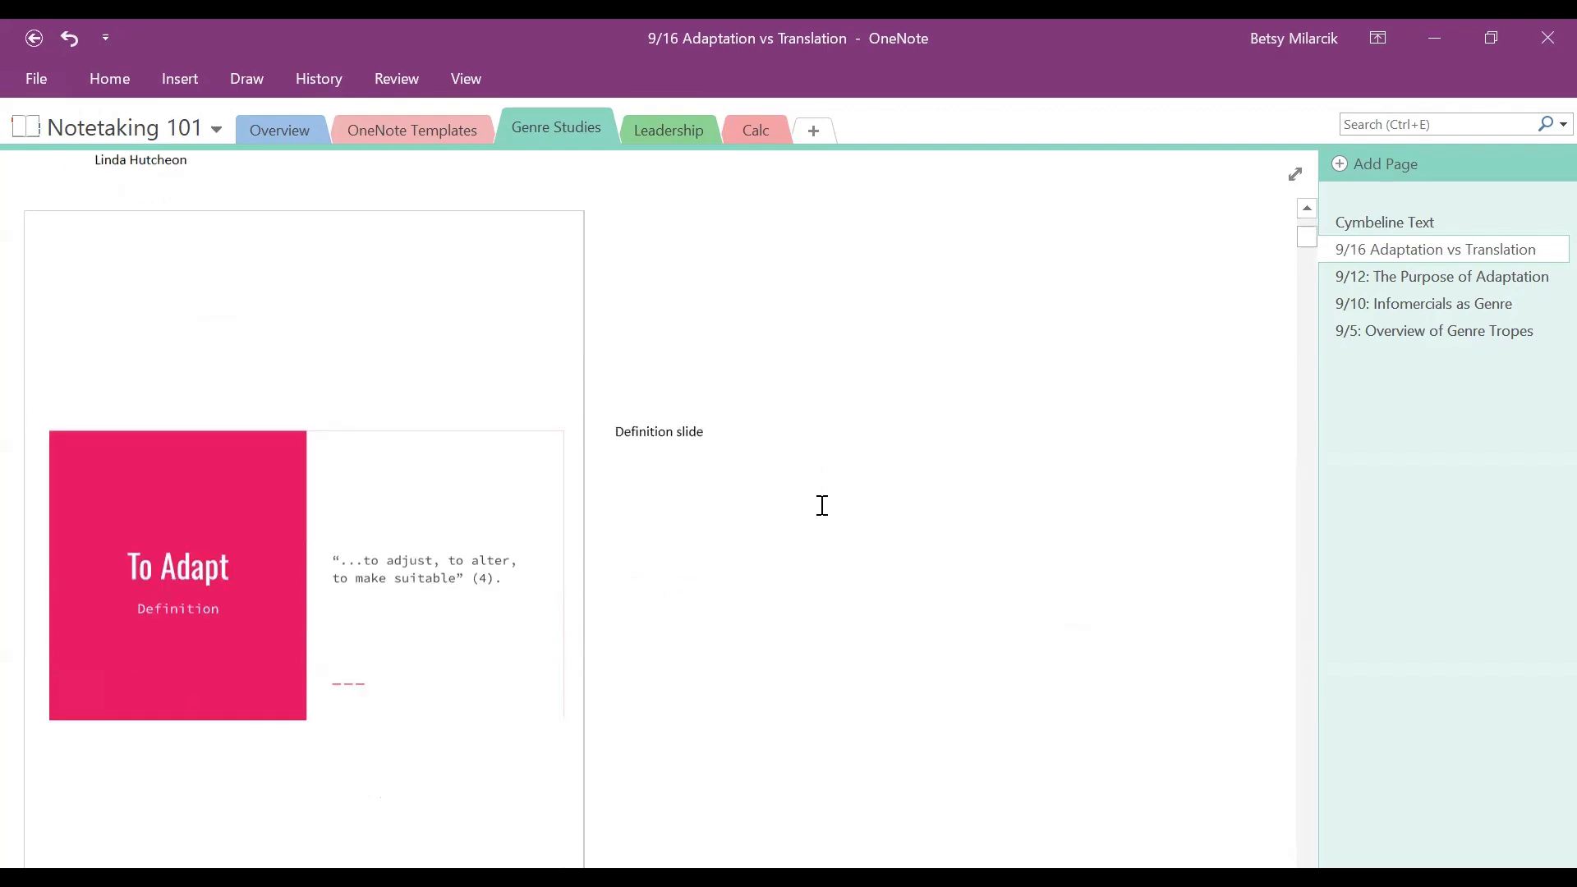
{"action": "scroll", "coordinate": [822, 505], "scroll_direction": "down", "scroll_amount": 12}
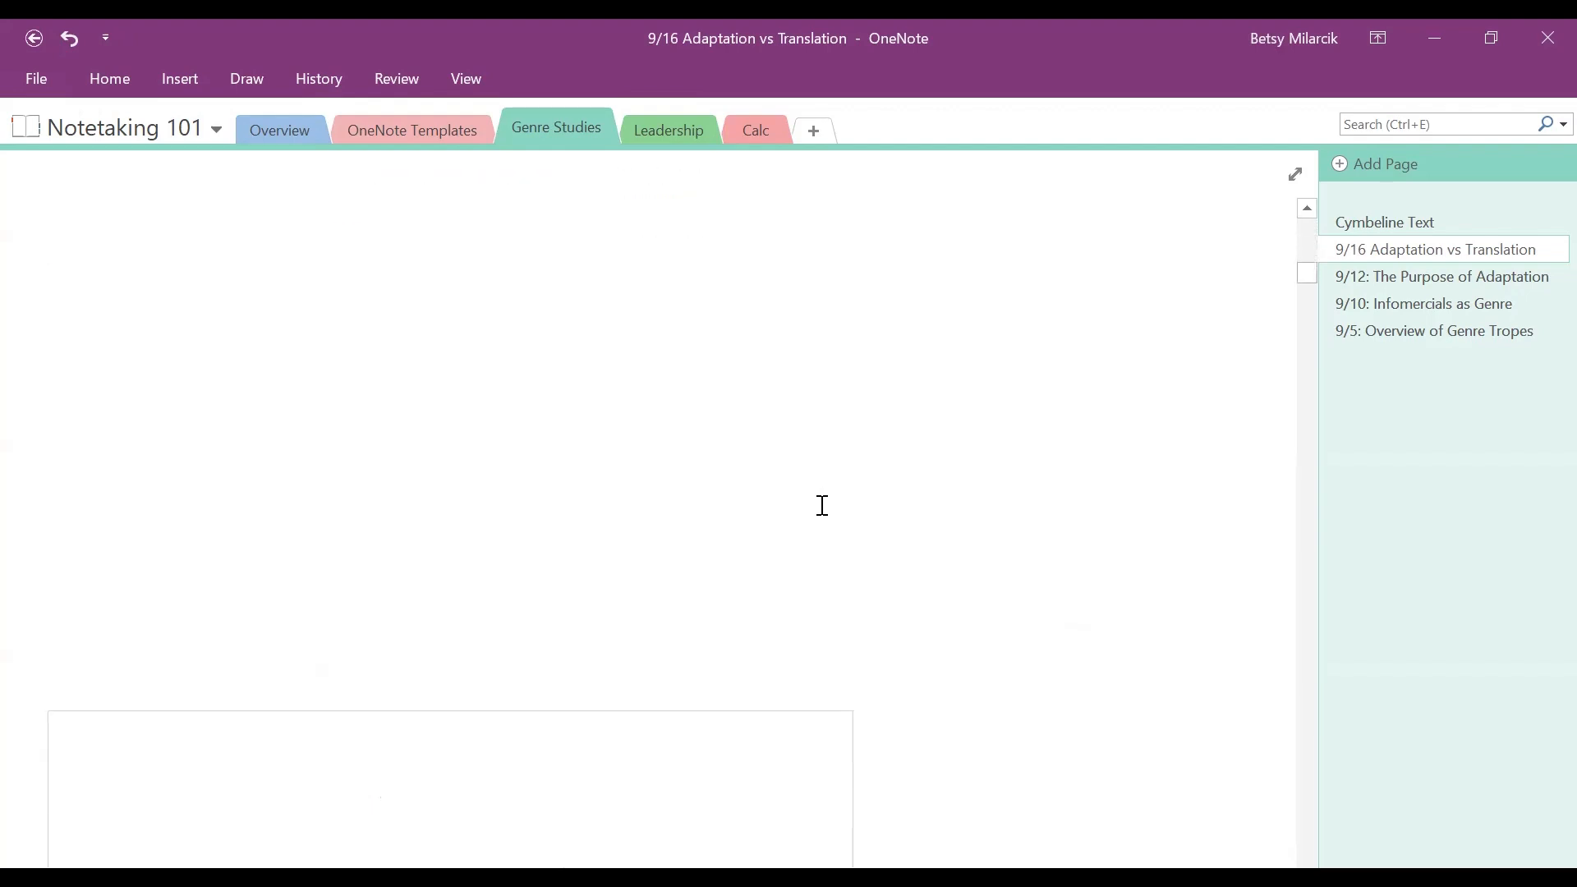
{"action": "scroll", "coordinate": [822, 505], "scroll_direction": "up", "scroll_amount": 5}
{"action": "scroll", "coordinate": [822, 505], "scroll_direction": "down", "scroll_amount": 5}
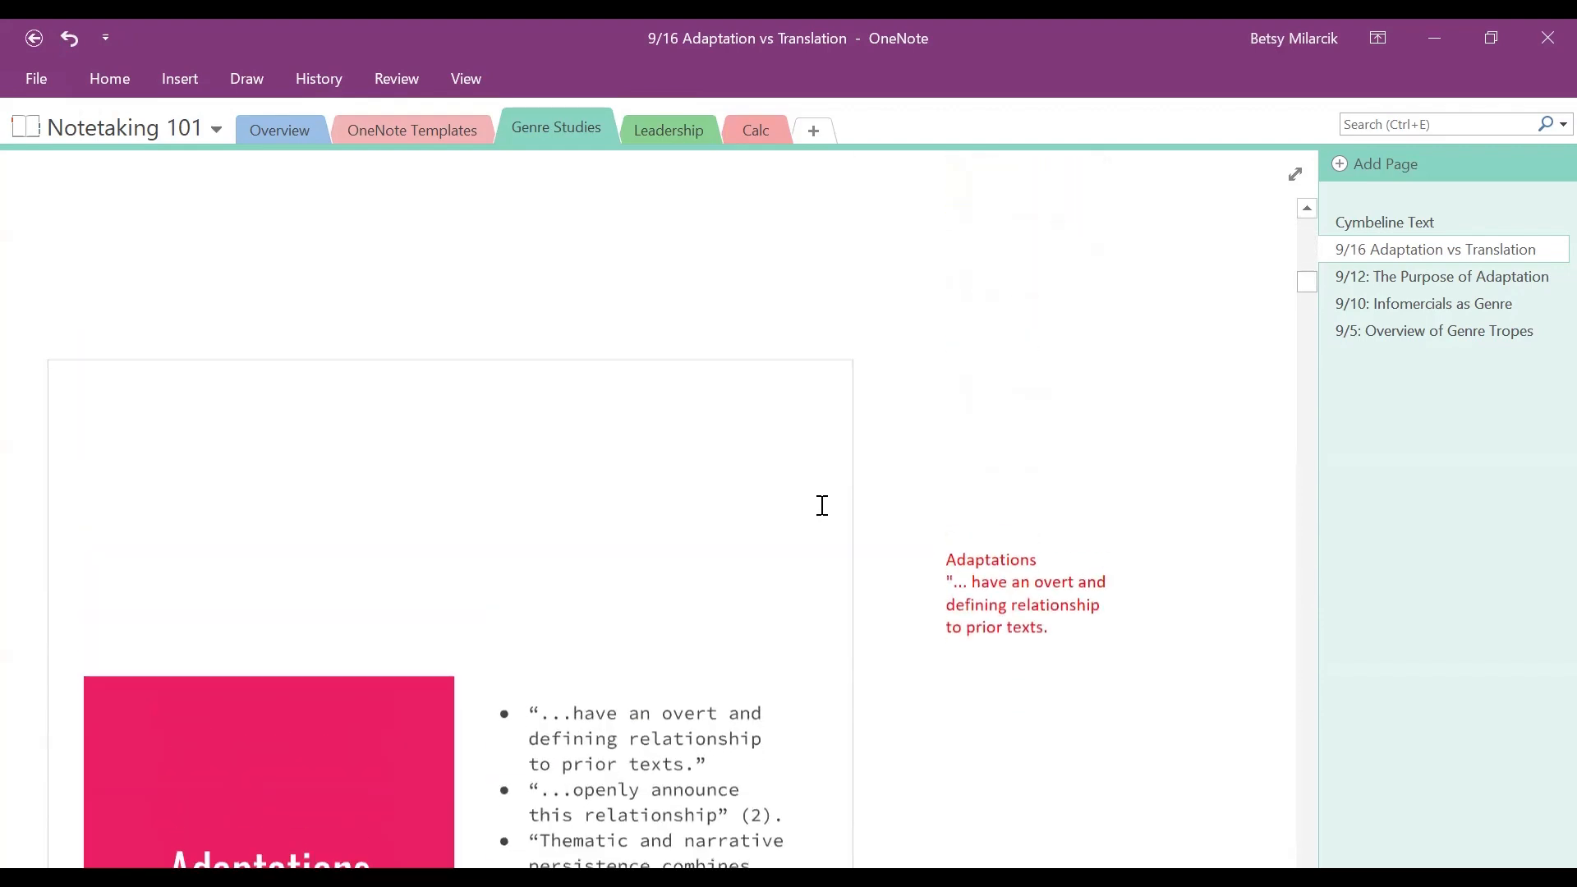
{"action": "scroll", "coordinate": [822, 505], "scroll_direction": "up", "scroll_amount": 7}
{"action": "scroll", "coordinate": [822, 505], "scroll_direction": "up", "scroll_amount": 8}
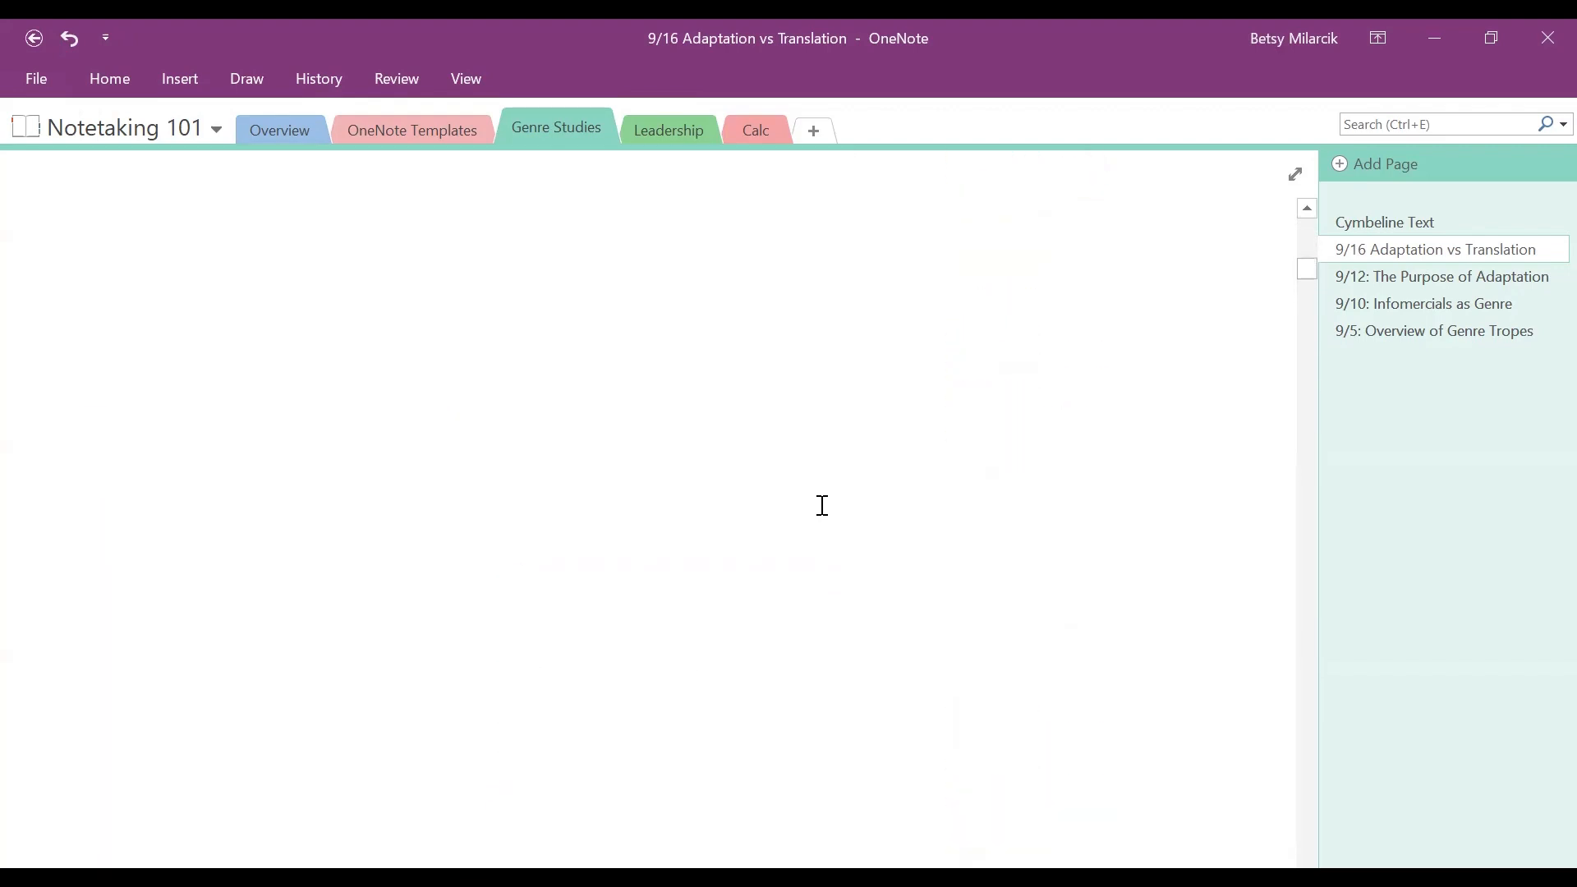
{"action": "scroll", "coordinate": [822, 505], "scroll_direction": "down", "scroll_amount": 8}
{"action": "scroll", "coordinate": [822, 505], "scroll_direction": "up", "scroll_amount": 3}
{"action": "scroll", "coordinate": [822, 505], "scroll_direction": "up", "scroll_amount": 3}
{"action": "left_click", "coordinate": [161, 70]}
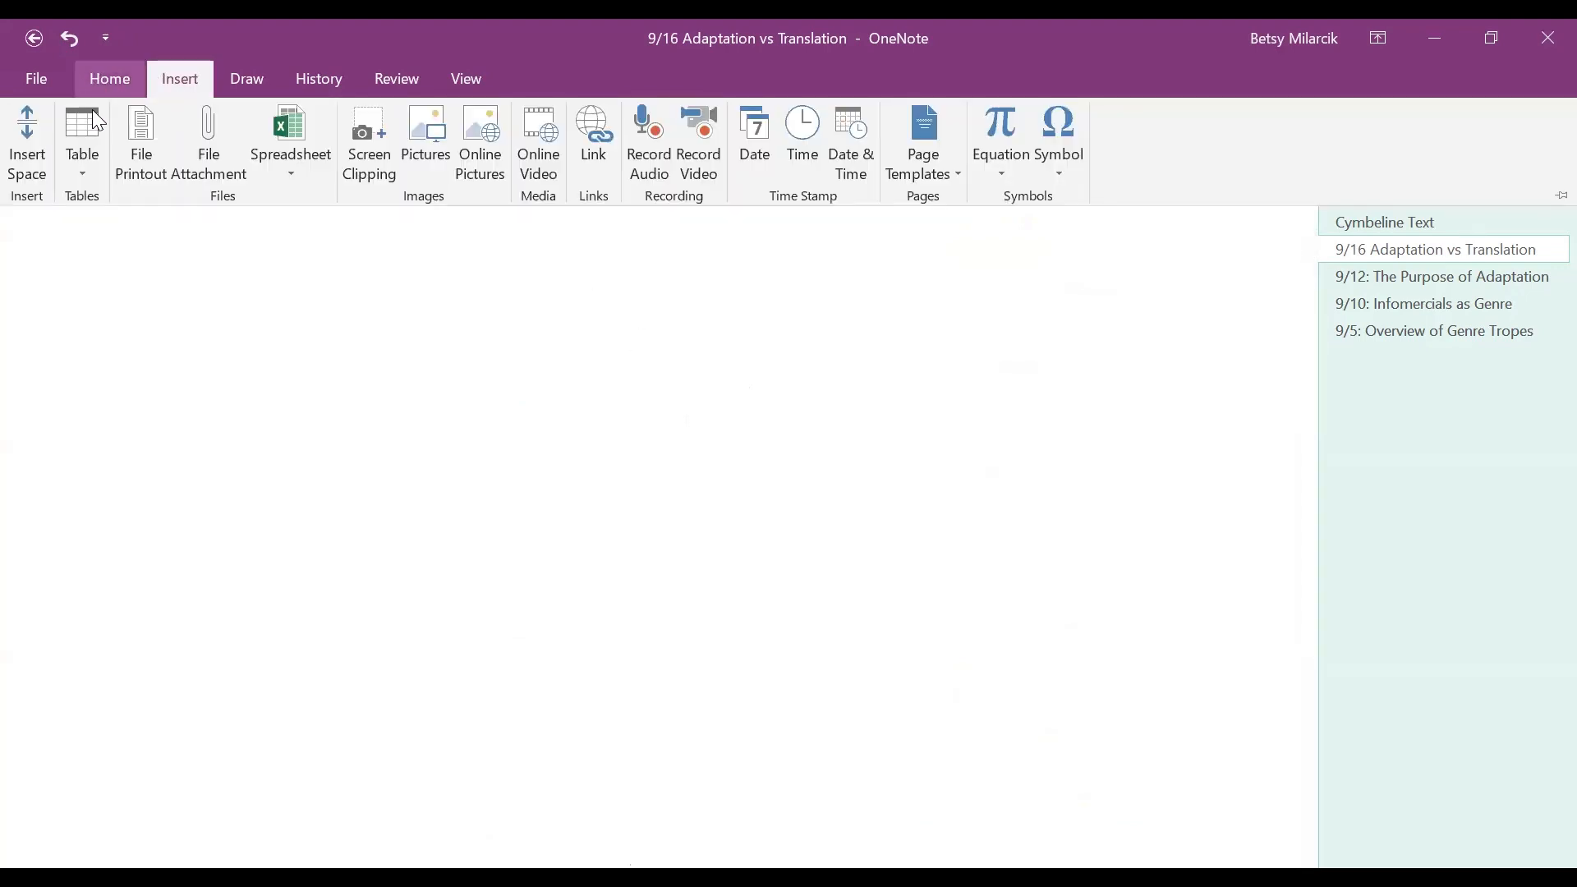
{"action": "left_click", "coordinate": [41, 145]}
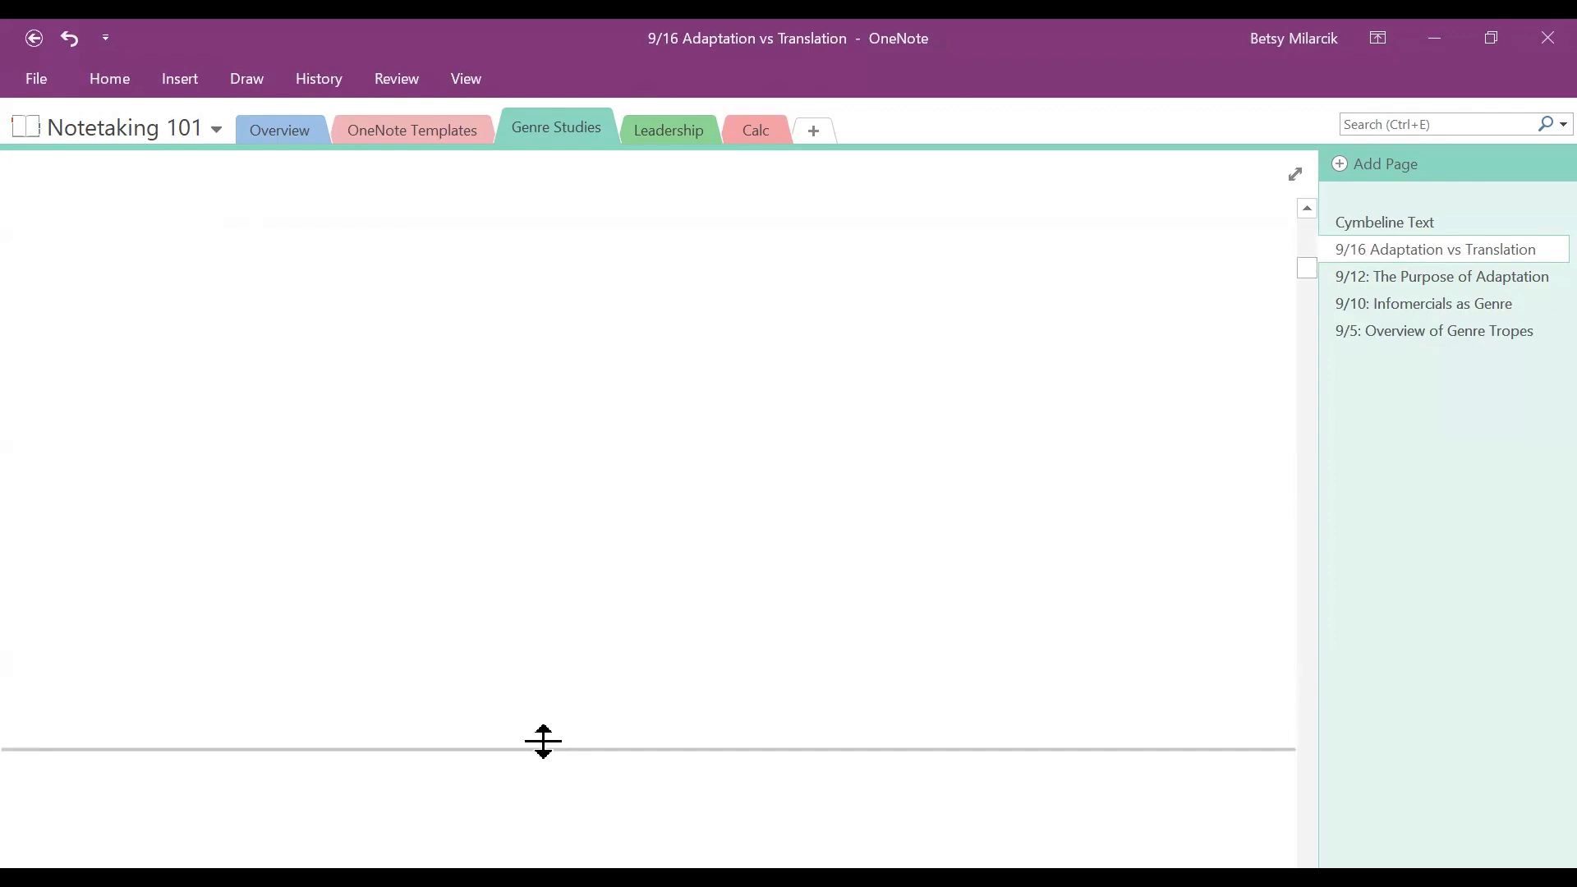
{"action": "mouse_move", "coordinate": [542, 739]}
{"action": "left_mouse_down"}
{"action": "mouse_move", "coordinate": [549, 586]}
{"action": "mouse_move", "coordinate": [633, 147]}
{"action": "mouse_move", "coordinate": [601, 160]}
{"action": "left_mouse_up"}
Remove the remaining blank space above the "Adaptations" slide with Insert Space so it moves up to the "To Adapt" slide.
{"action": "scroll", "coordinate": [686, 384], "scroll_direction": "up", "scroll_amount": 5}
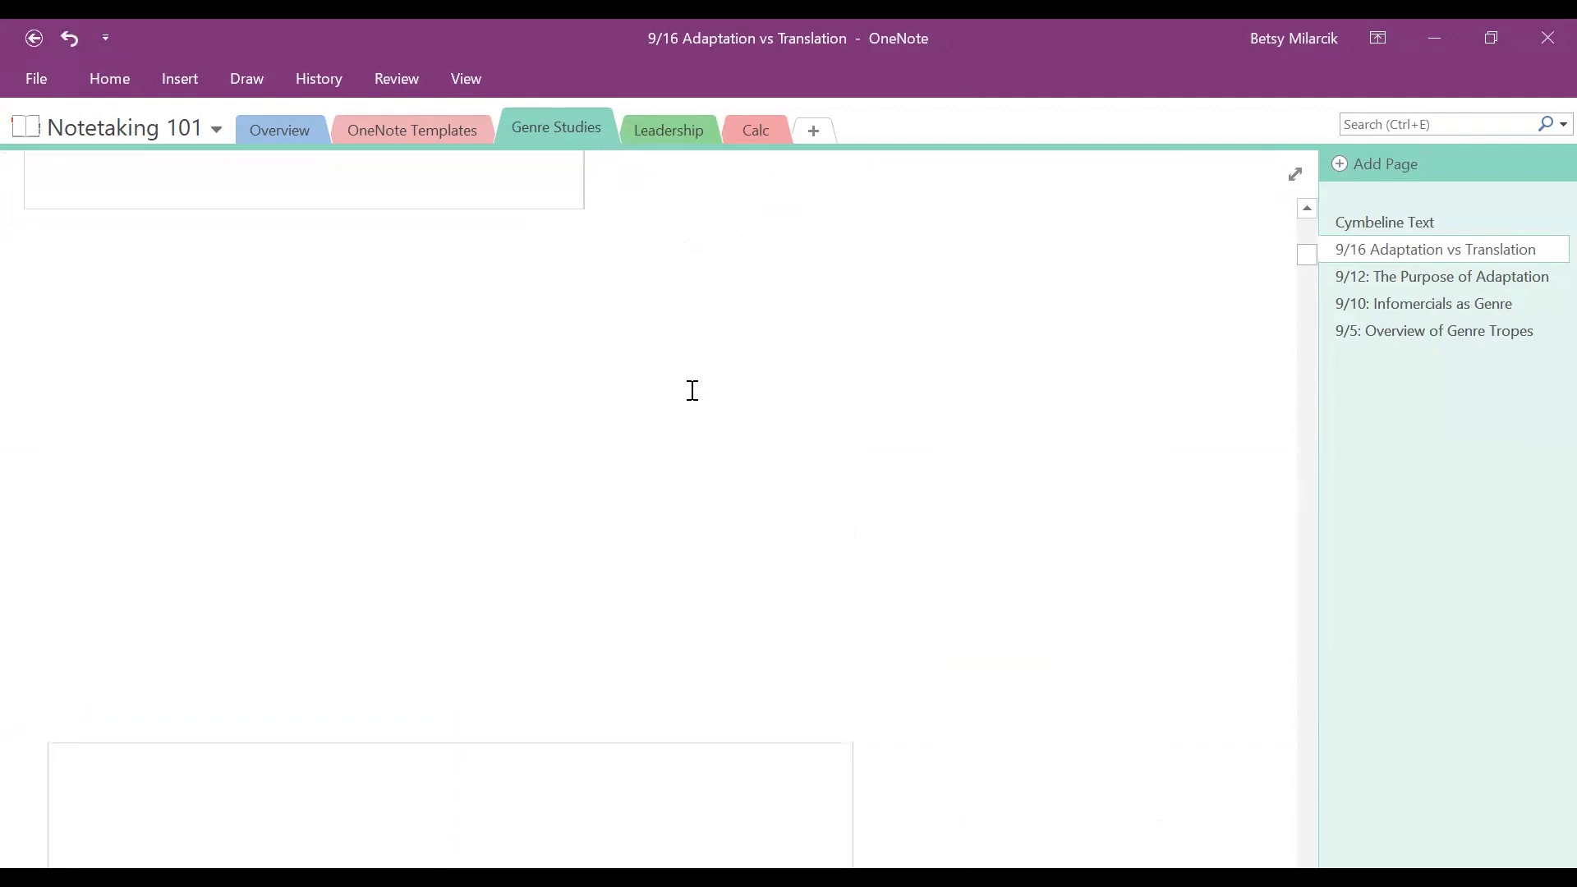
{"action": "scroll", "coordinate": [690, 391], "scroll_direction": "down", "scroll_amount": 3}
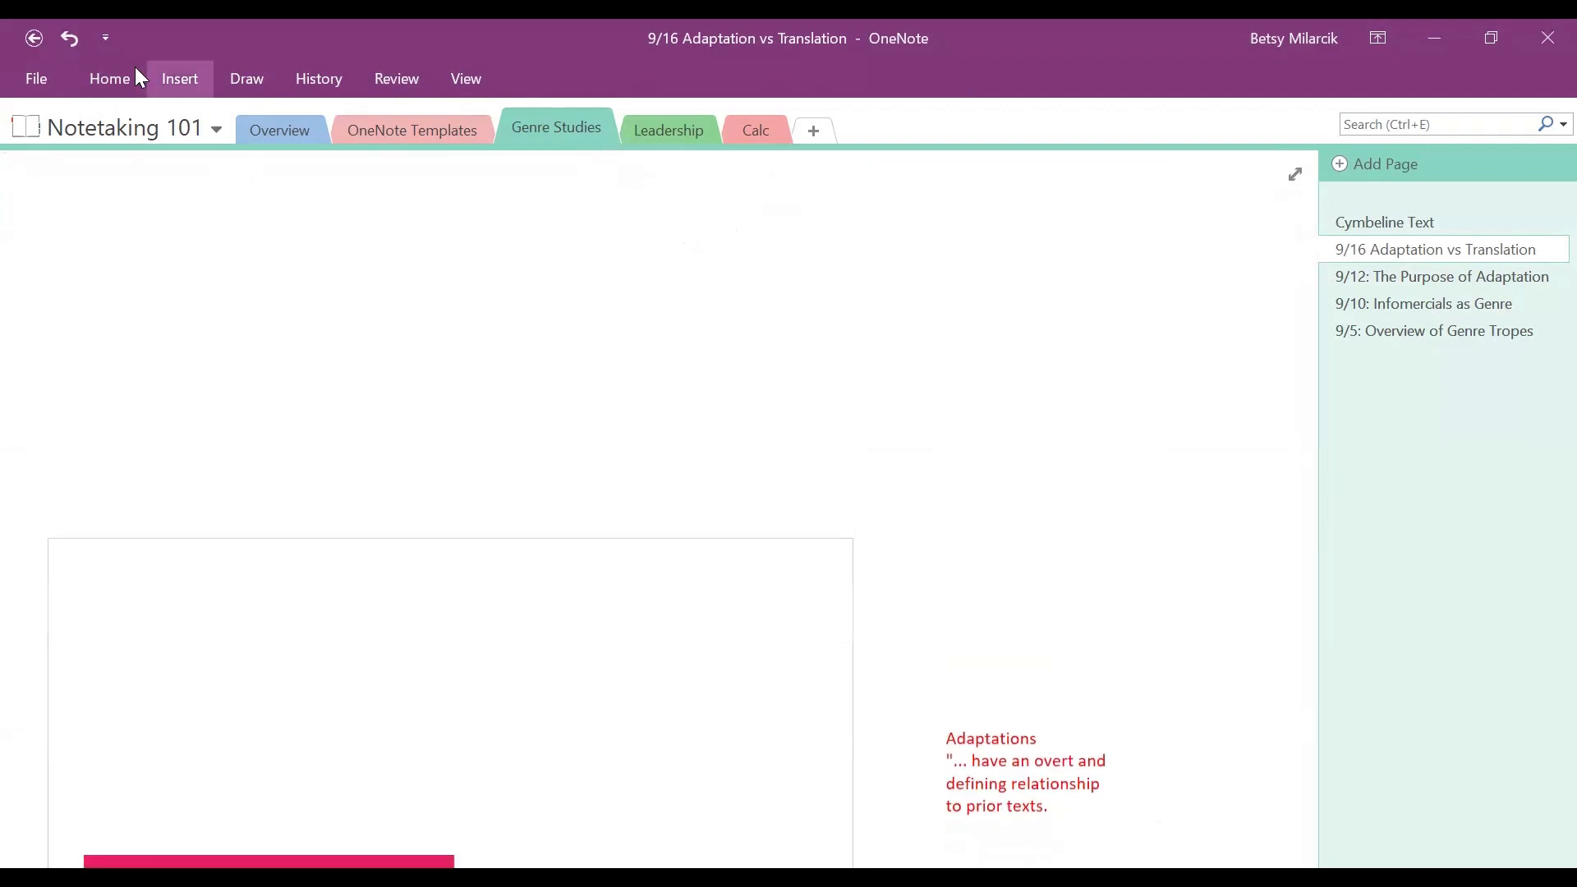
{"action": "left_click", "coordinate": [166, 77]}
{"action": "left_click", "coordinate": [29, 156]}
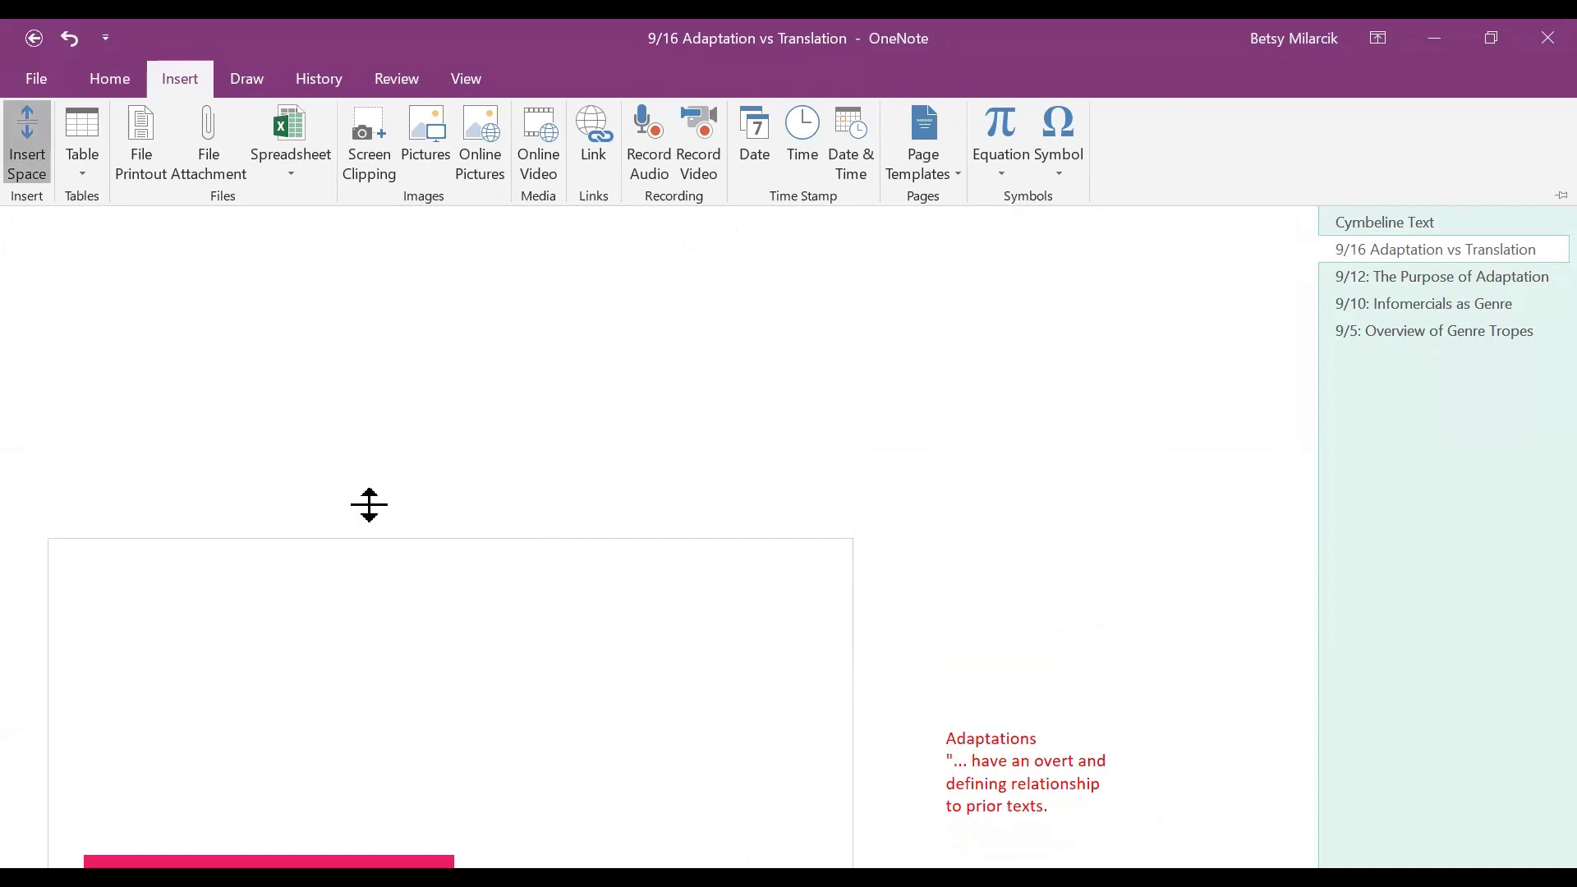
{"action": "left_click_drag", "start_coordinate": [363, 519], "coordinate": [377, 465]}
Try to push the "Adaptations" slide down from the overlapping "To Adapt" slide by adding vertical space with Insert Space.
{"action": "scroll", "coordinate": [393, 384], "scroll_direction": "up", "scroll_amount": 4}
{"action": "scroll", "coordinate": [393, 384], "scroll_direction": "up", "scroll_amount": 2}
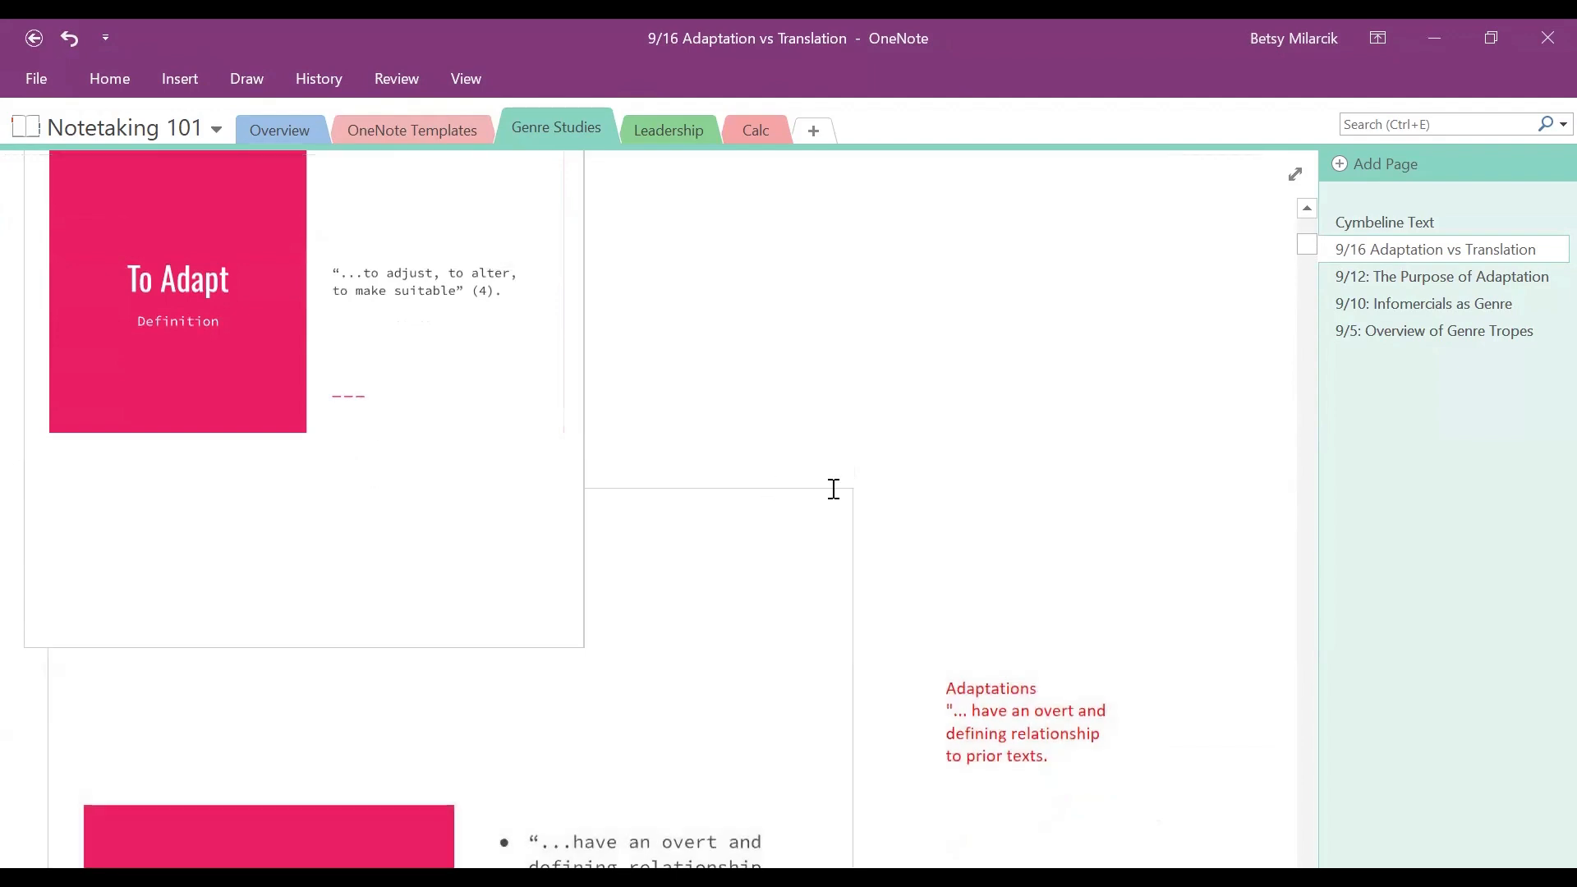
{"action": "scroll", "coordinate": [834, 488], "scroll_direction": "down", "scroll_amount": 4}
{"action": "scroll", "coordinate": [833, 488], "scroll_direction": "up", "scroll_amount": 5}
{"action": "scroll", "coordinate": [505, 233], "scroll_direction": "down", "scroll_amount": 2}
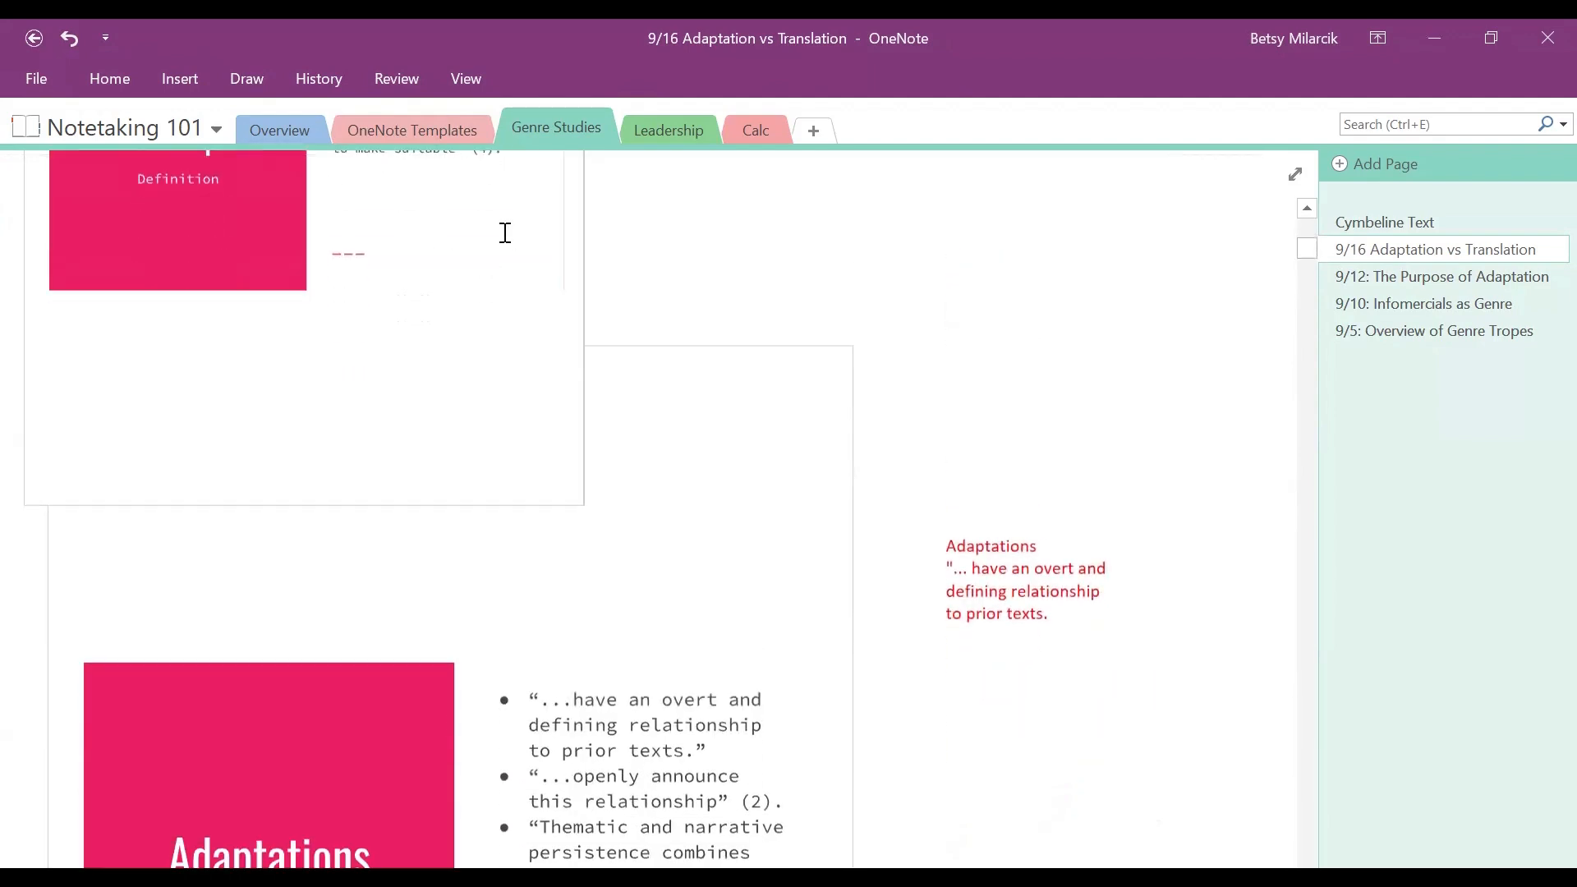
{"action": "left_click", "coordinate": [187, 72]}
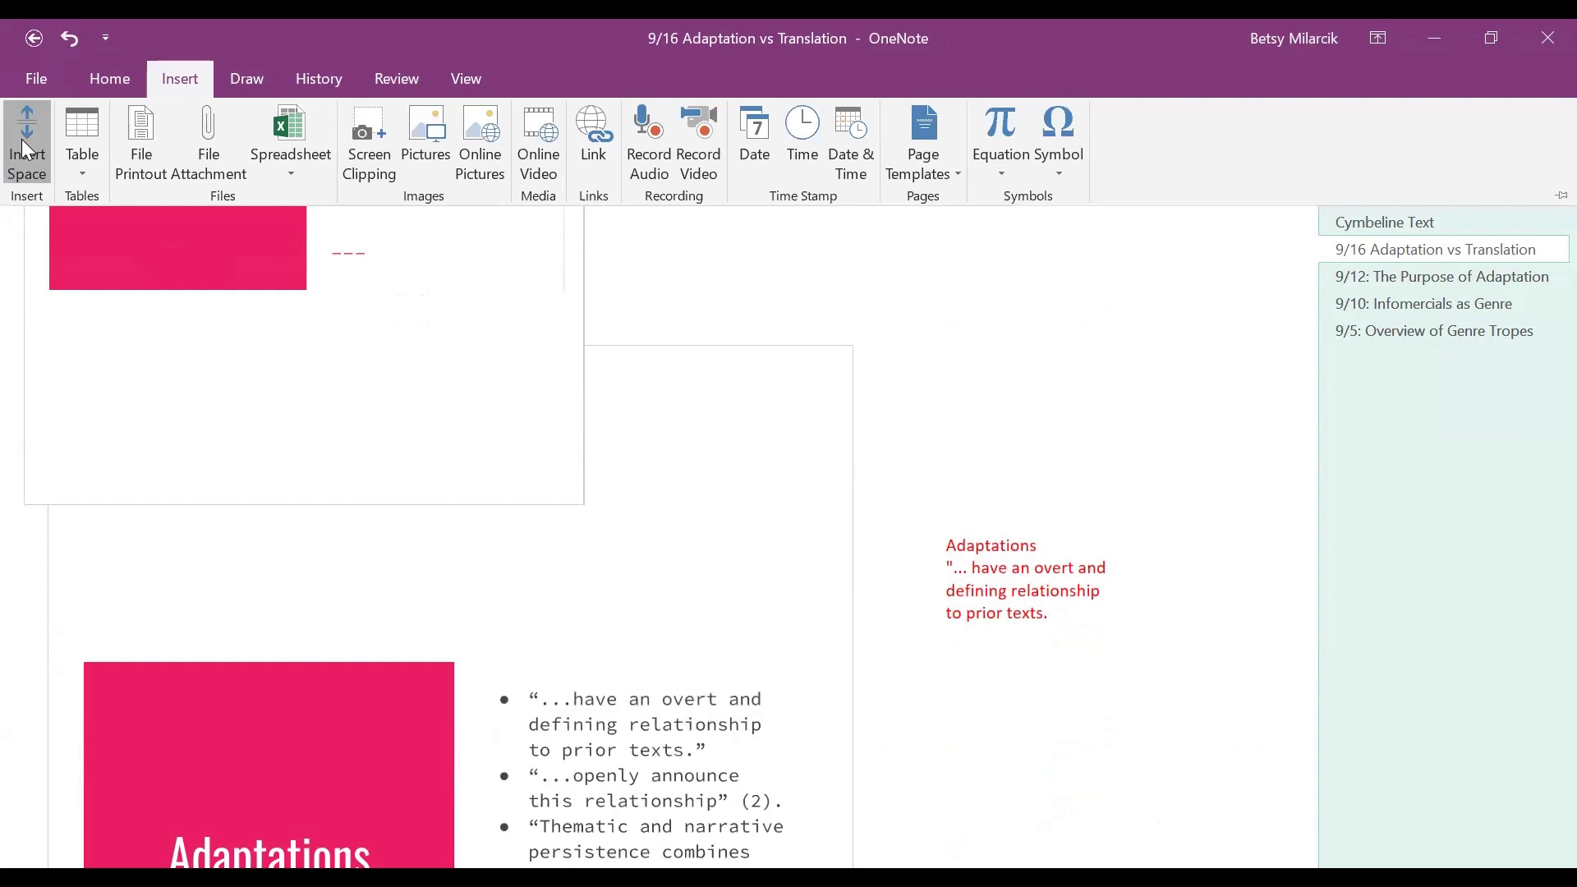
{"action": "left_click", "coordinate": [24, 150]}
{"action": "left_click_drag", "start_coordinate": [443, 480], "coordinate": [476, 633]}
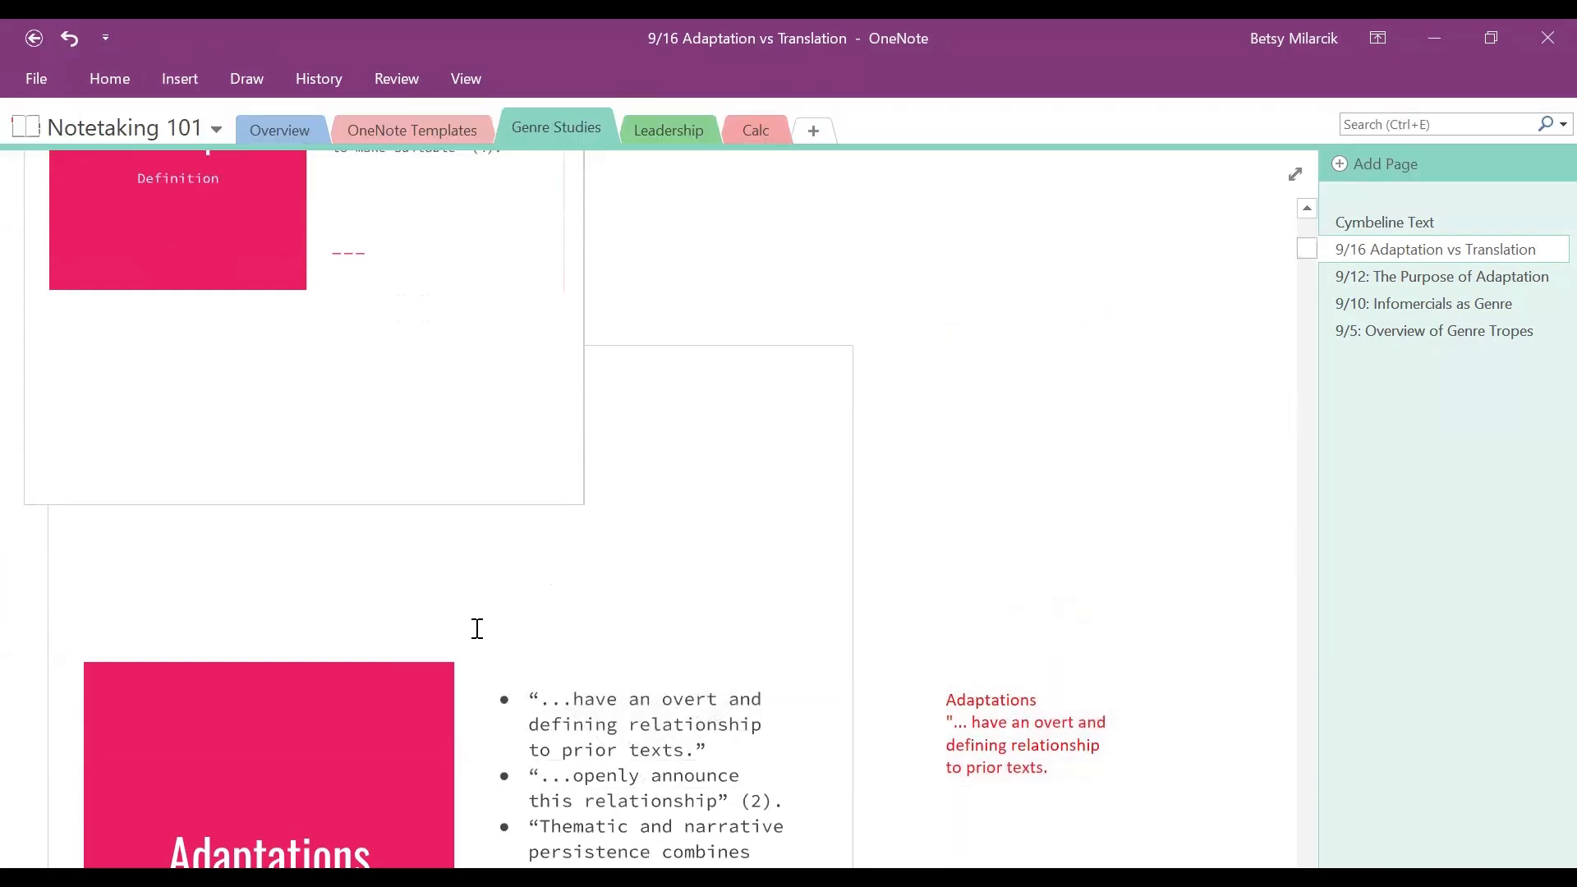
Reduce the blank gap between the "Adaptations" slide and the slide below it with Insert Space.
{"action": "scroll", "coordinate": [477, 628], "scroll_direction": "down", "scroll_amount": 10}
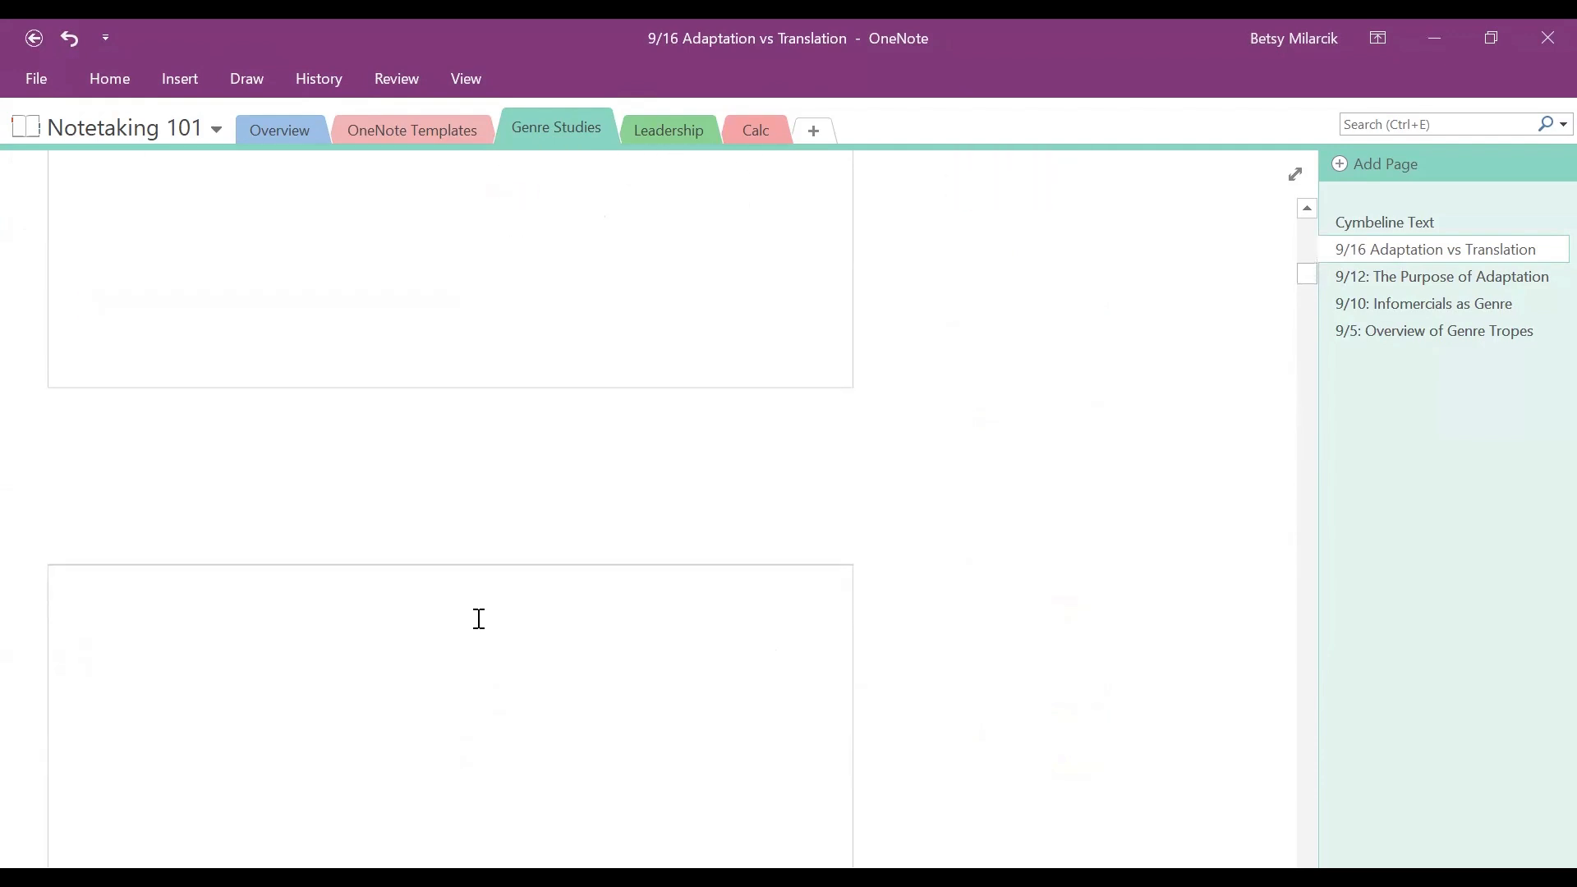
{"action": "left_click", "coordinate": [183, 74]}
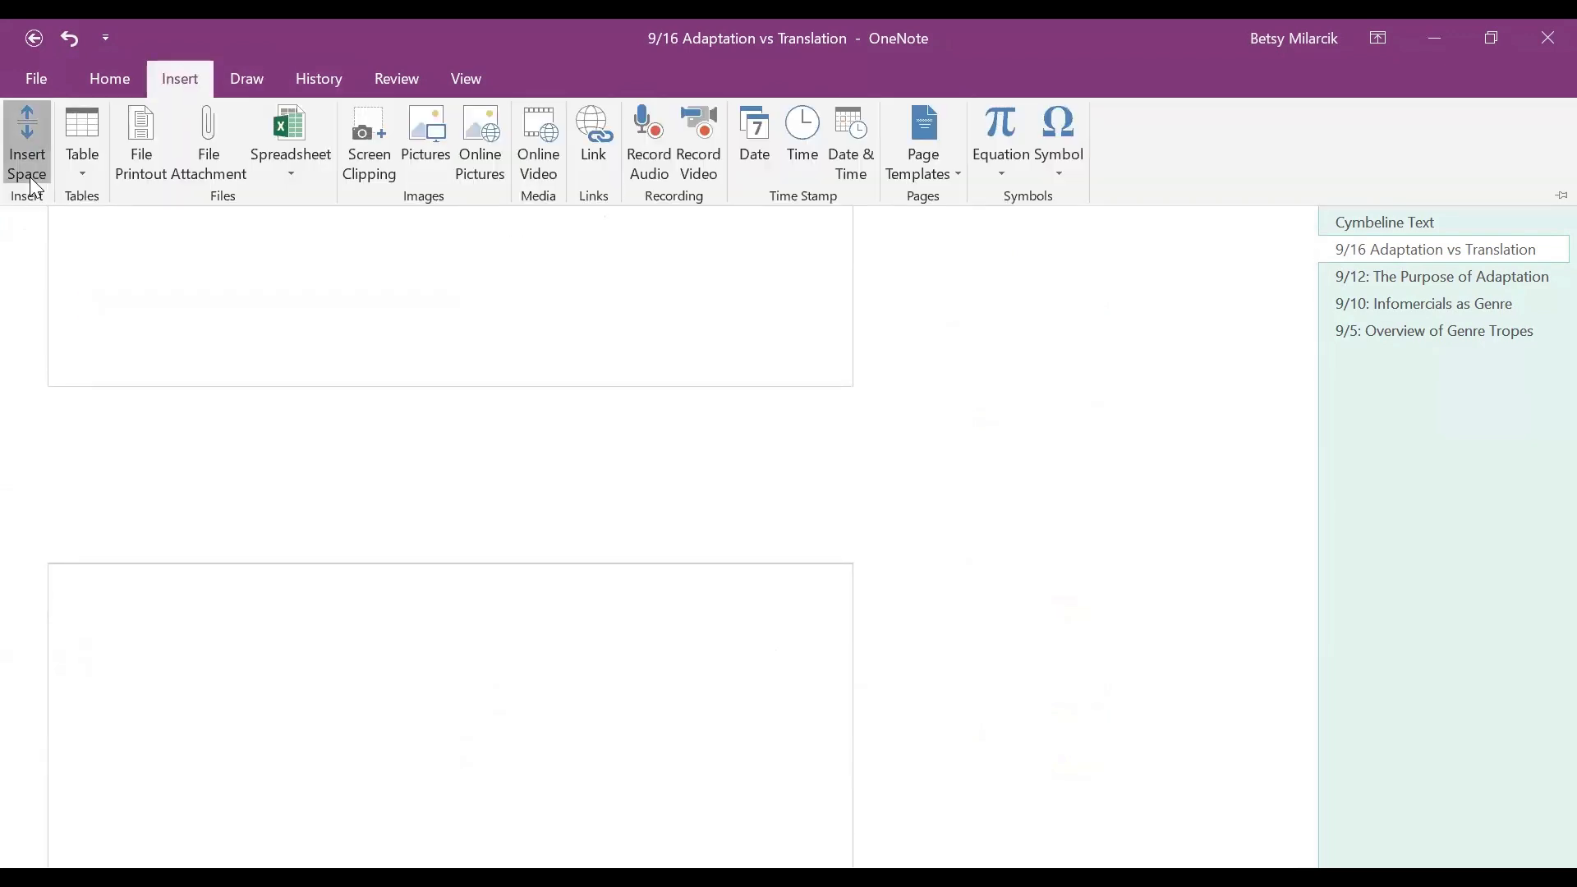
{"action": "left_click", "coordinate": [30, 169]}
{"action": "left_click_drag", "start_coordinate": [401, 482], "coordinate": [442, 362]}
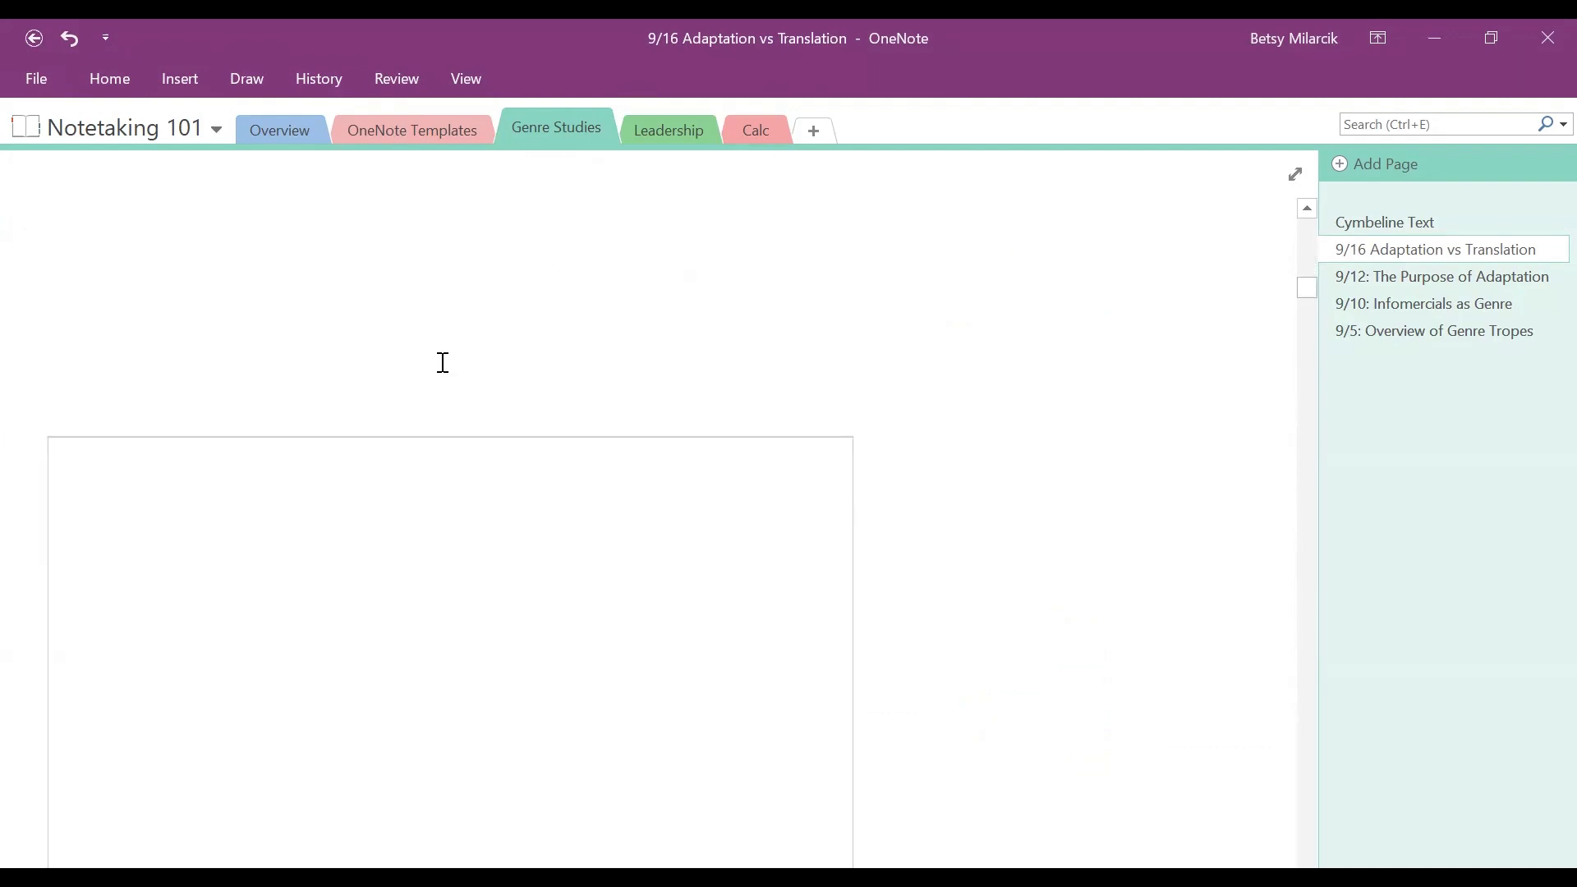
{"action": "scroll", "coordinate": [443, 363], "scroll_direction": "down", "scroll_amount": 3}
{"action": "scroll", "coordinate": [443, 363], "scroll_direction": "up", "scroll_amount": 7}
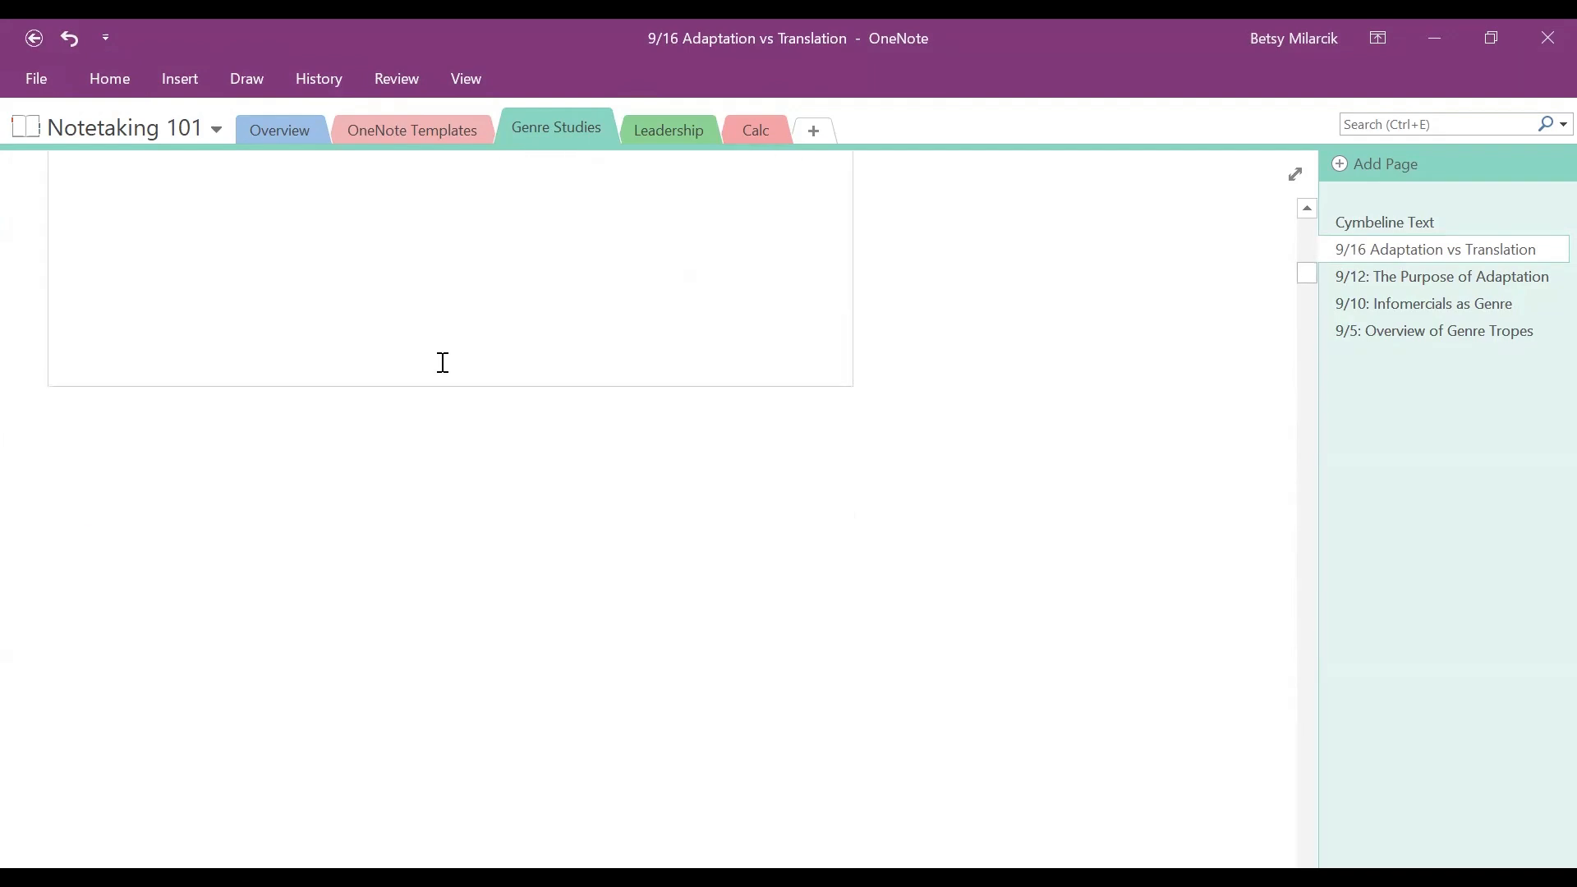
{"action": "scroll", "coordinate": [442, 363], "scroll_direction": "up", "scroll_amount": 6}
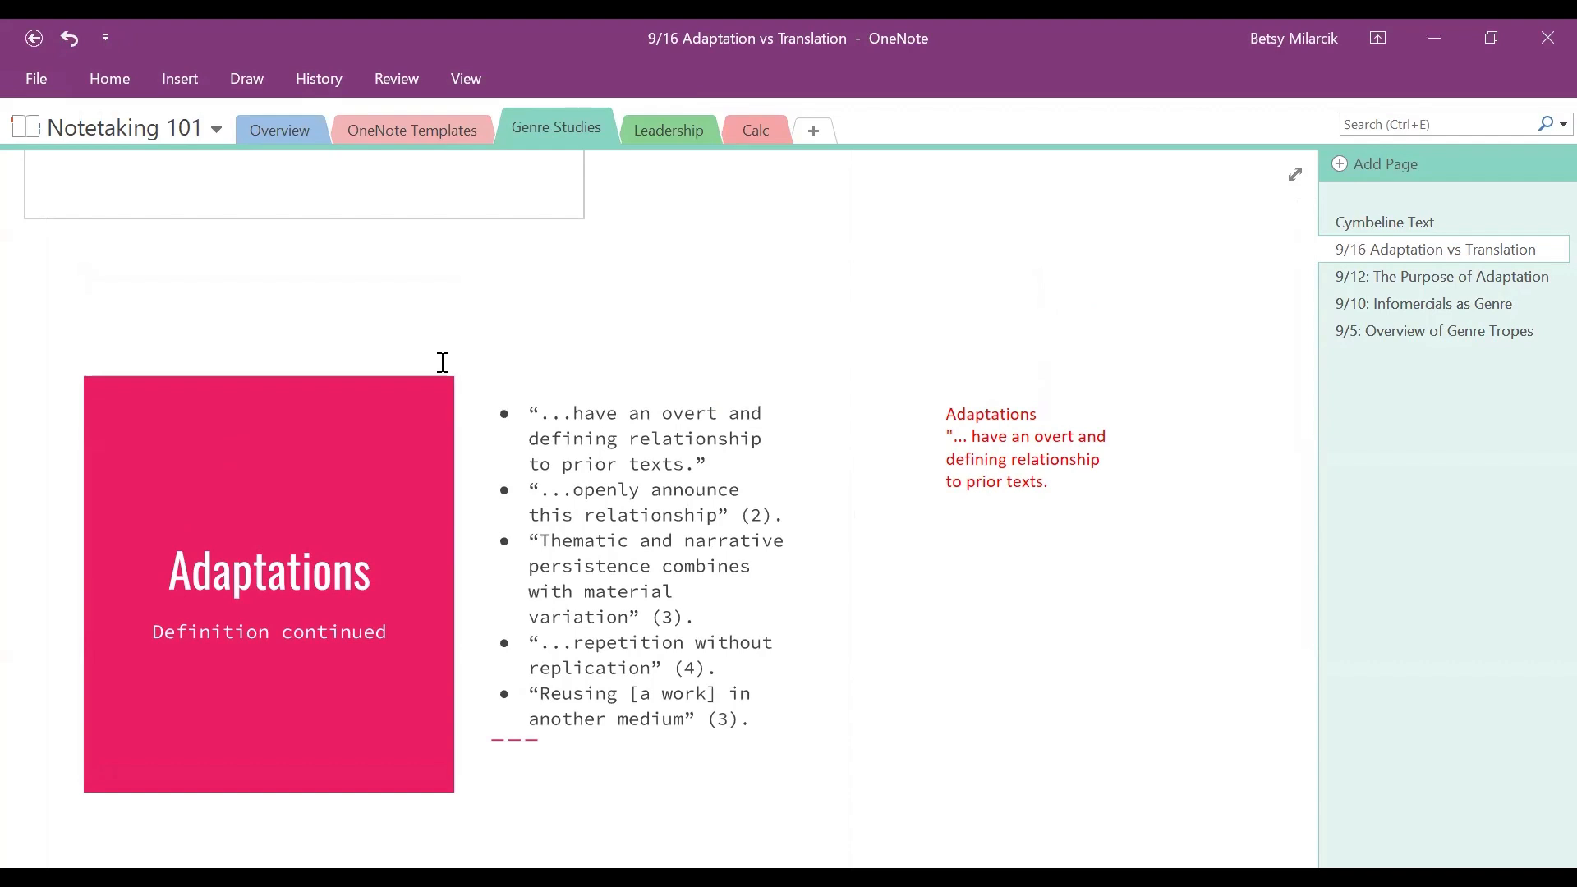
{"action": "scroll", "coordinate": [613, 486], "scroll_direction": "up", "scroll_amount": 10}
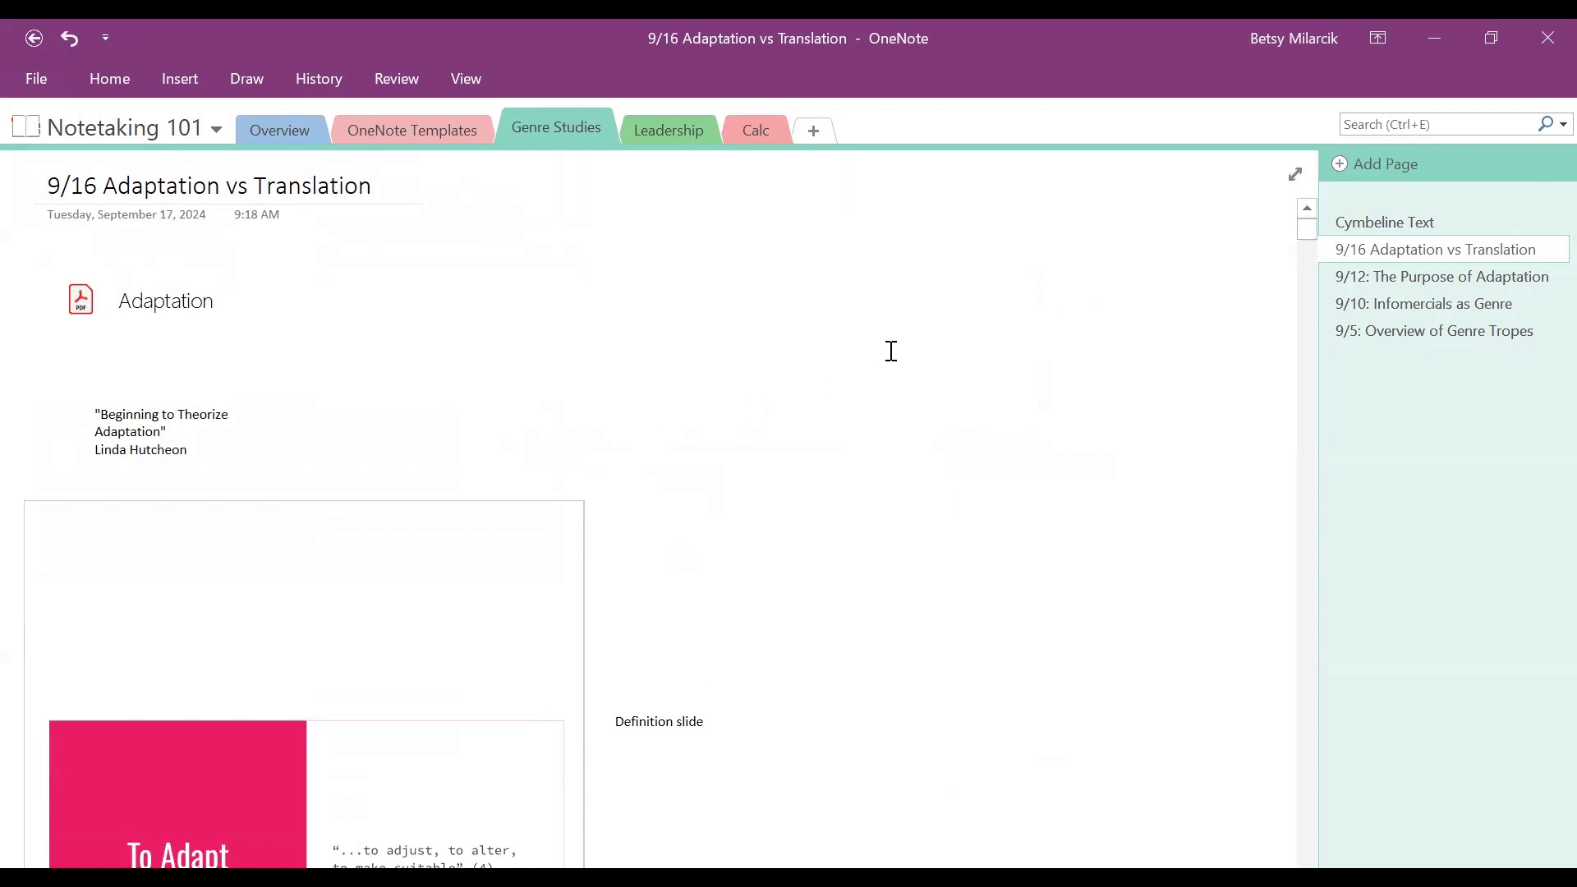
Search all notebooks for "intertextuality" and open the first listed result.
{"action": "left_click", "coordinate": [1379, 123]}
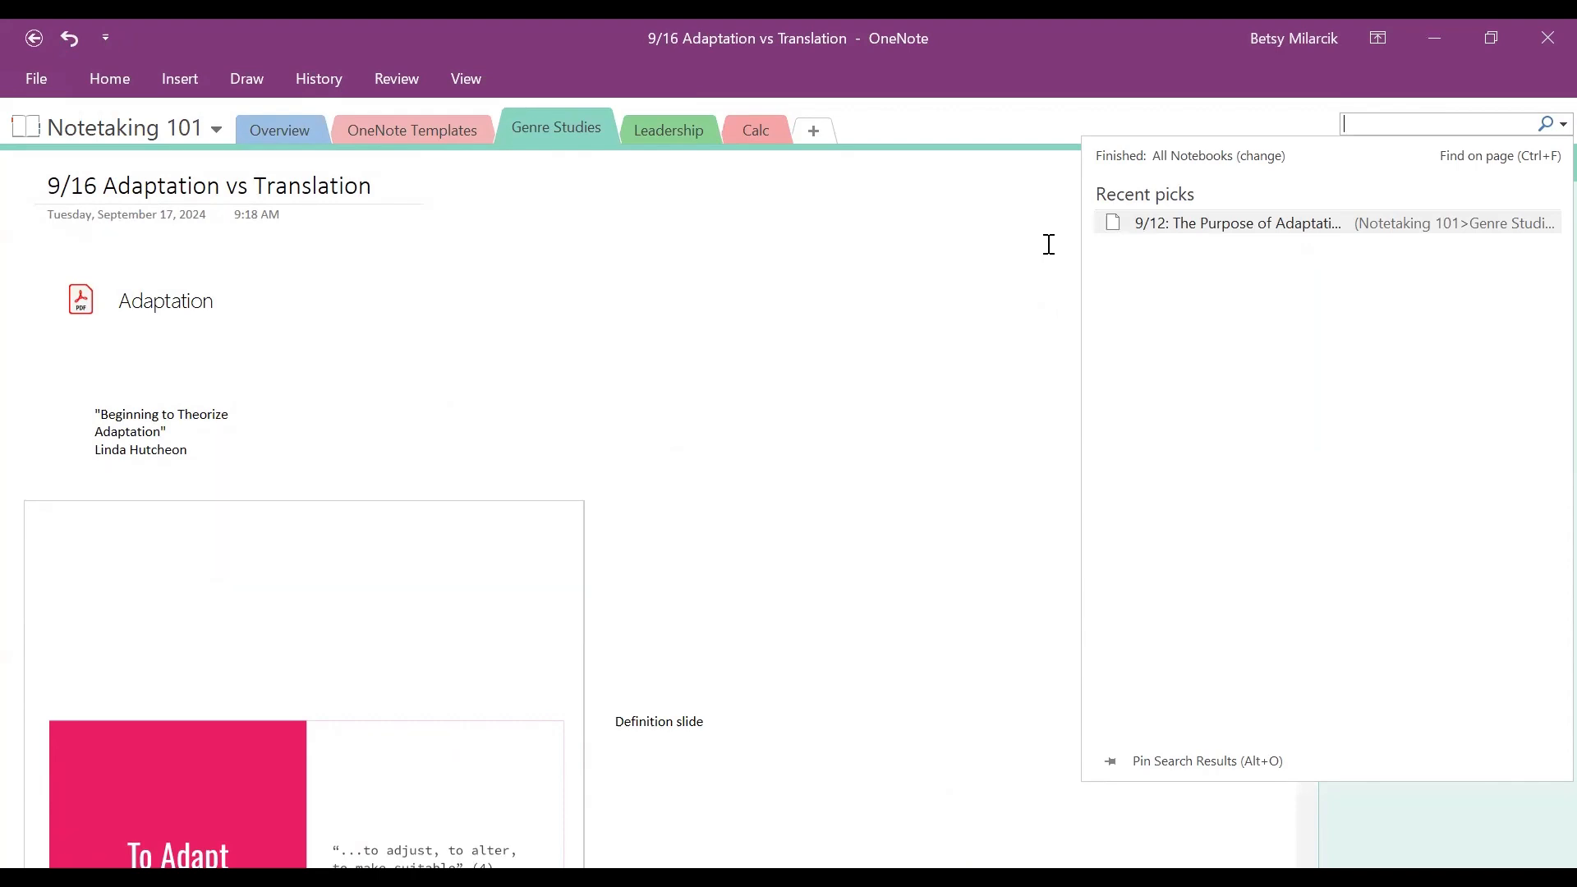
{"action": "type", "text": "int"}
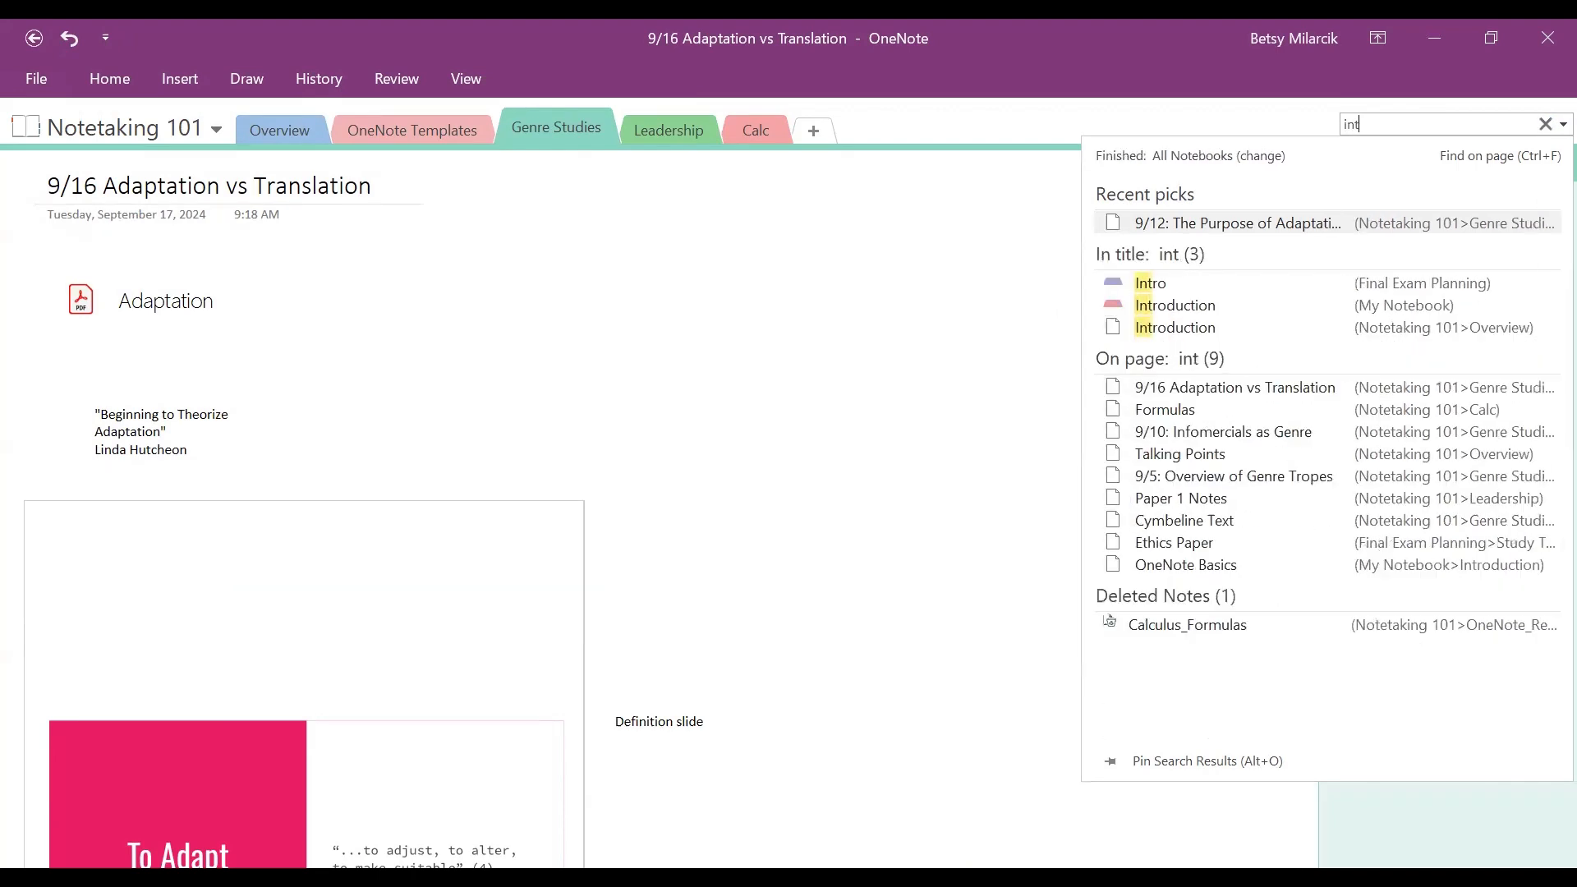
{"action": "type", "text": "erte"}
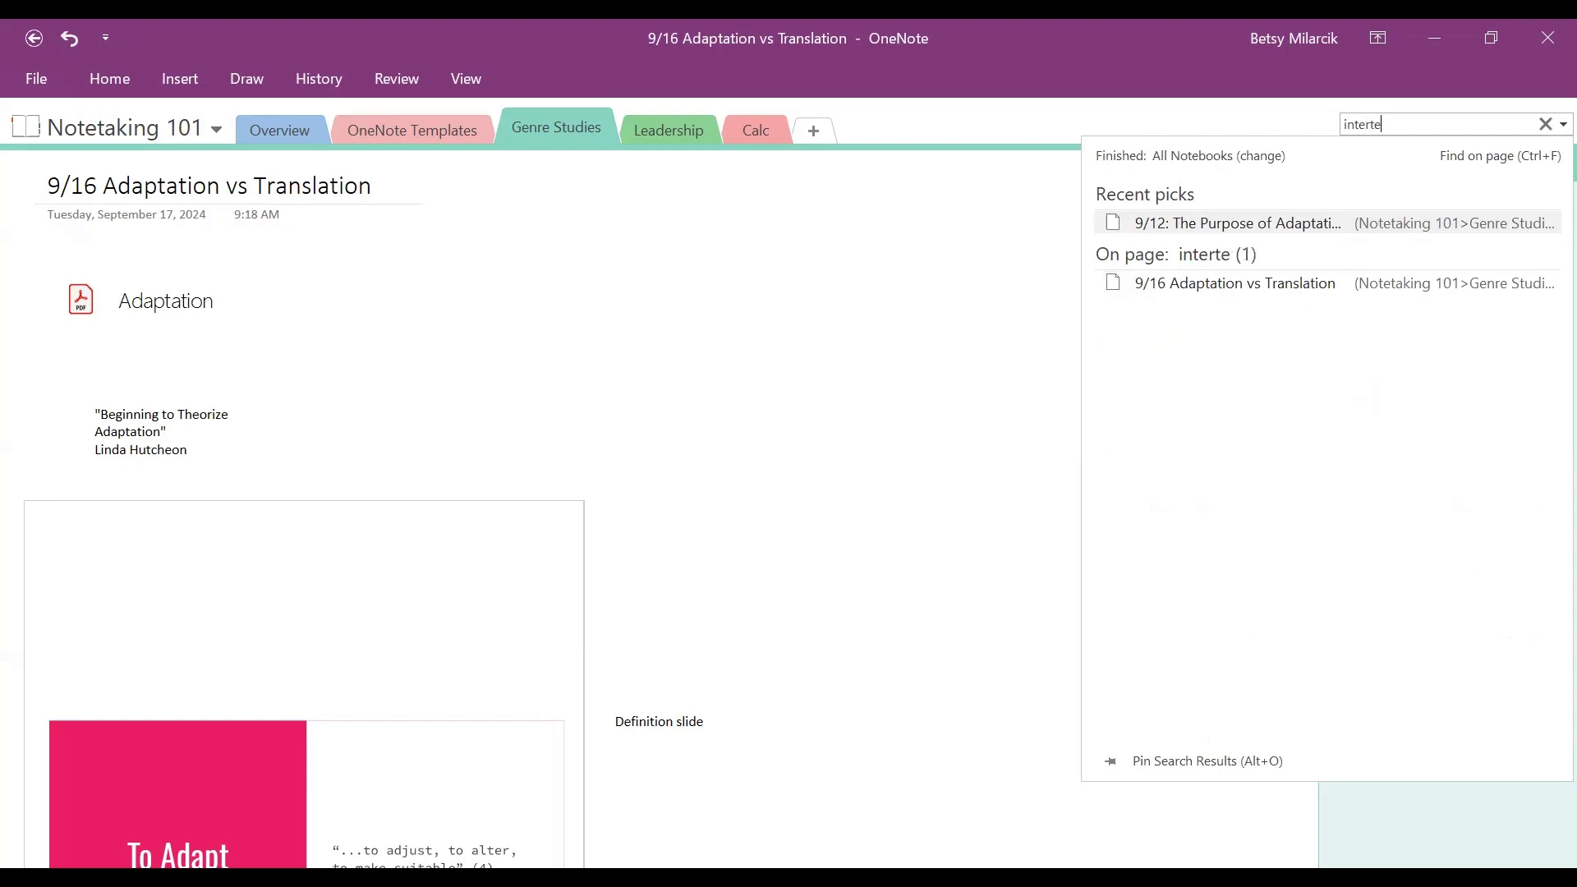
{"action": "type", "text": "xtuality"}
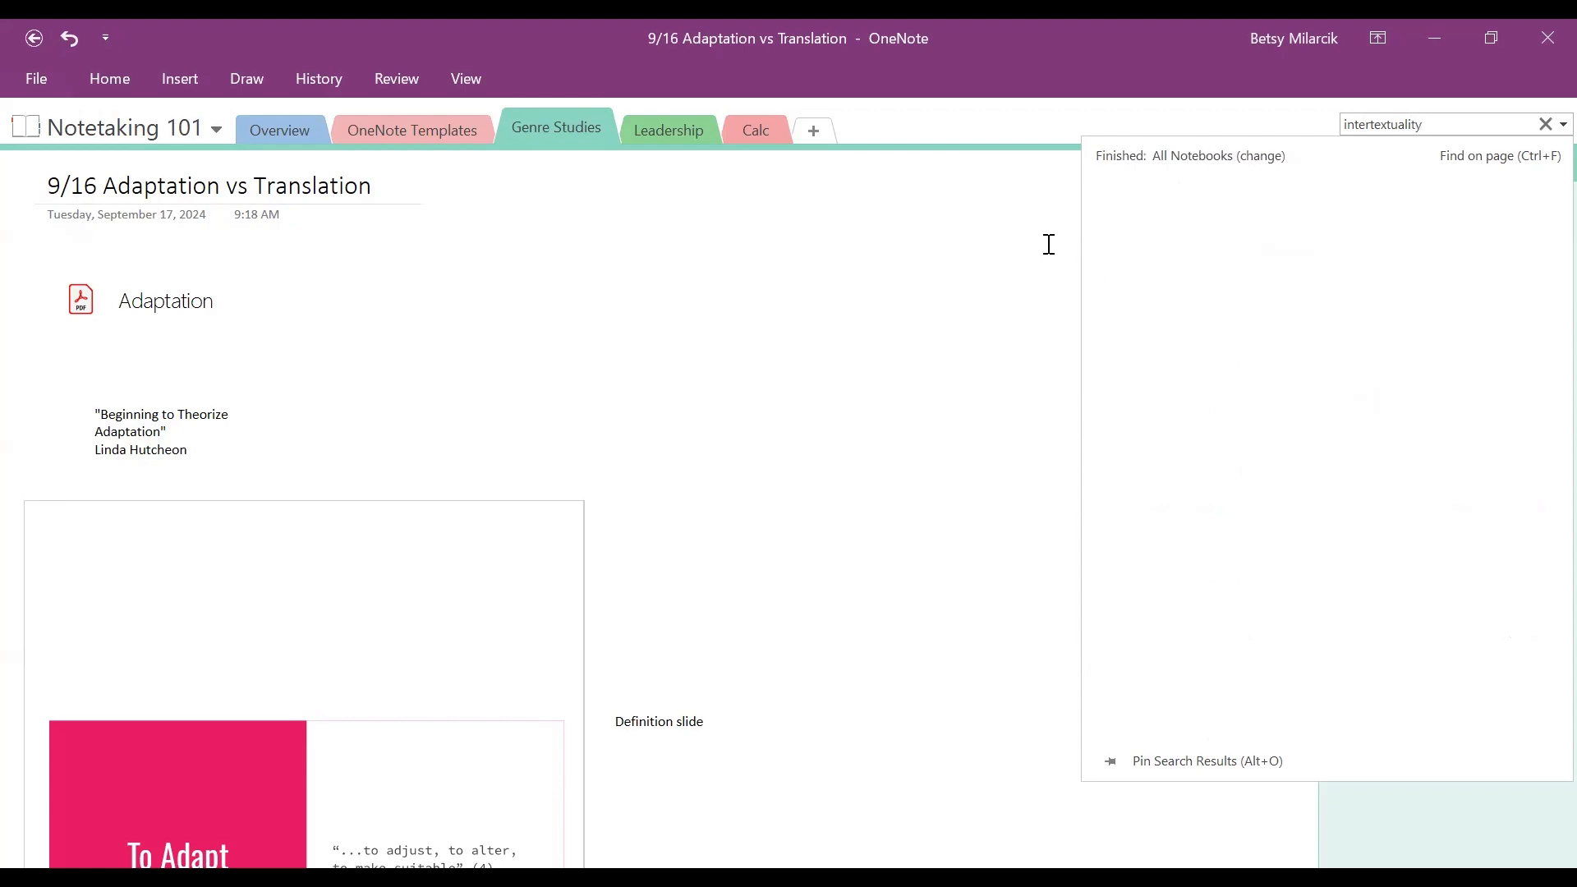
{"action": "key", "text": "Return"}
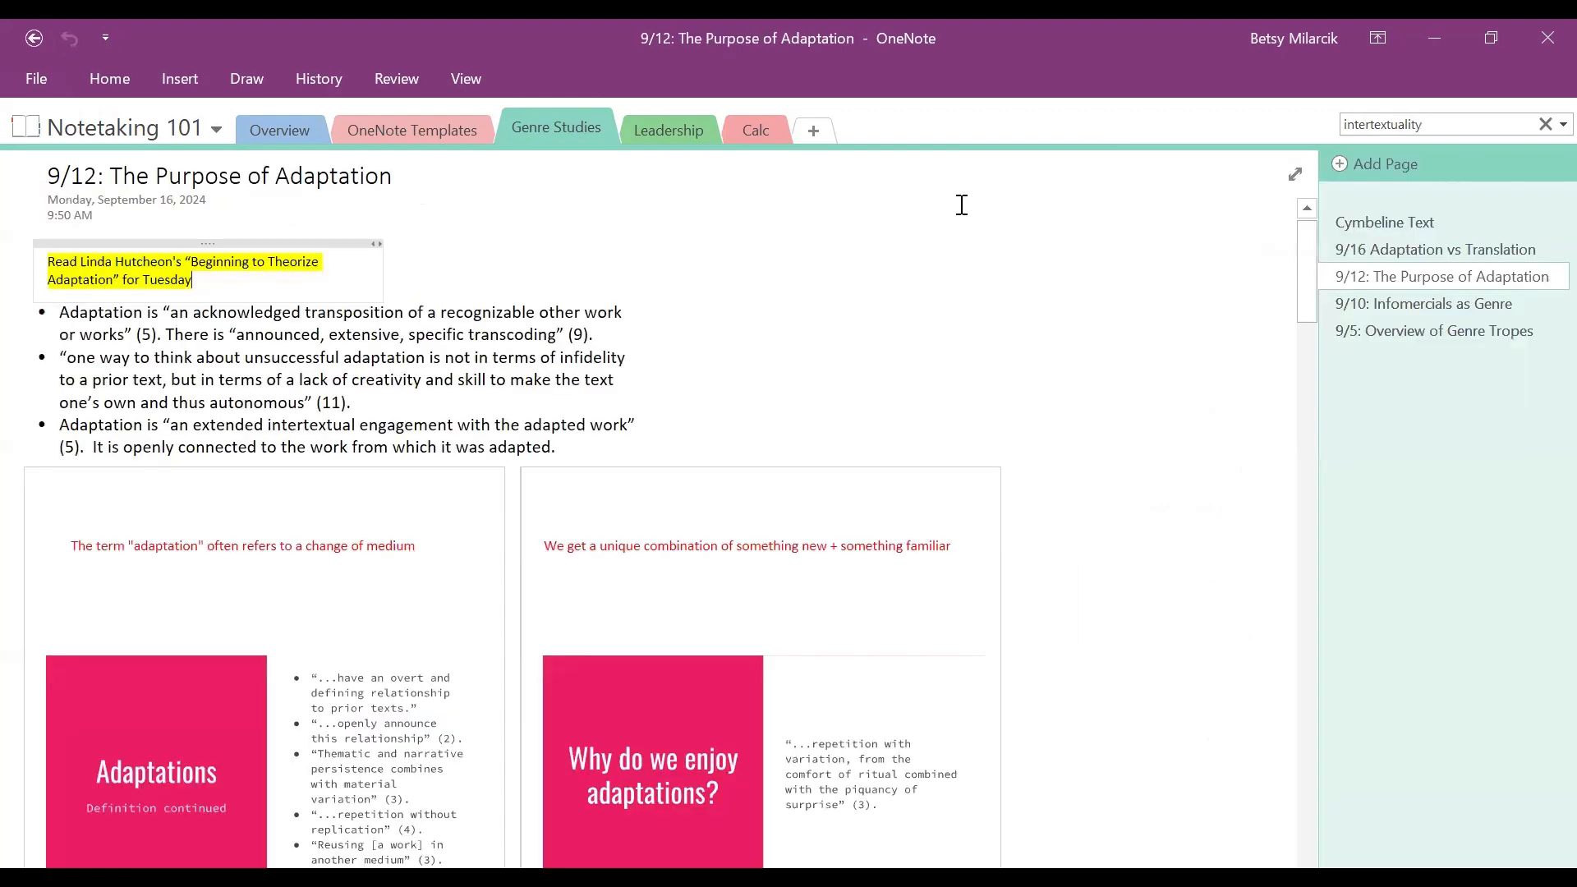
Open the "9/16 Adaptation vs Translation" result of the "intertextuality" search and view the matching word on its printout slide.
{"action": "left_click", "coordinate": [1466, 124]}
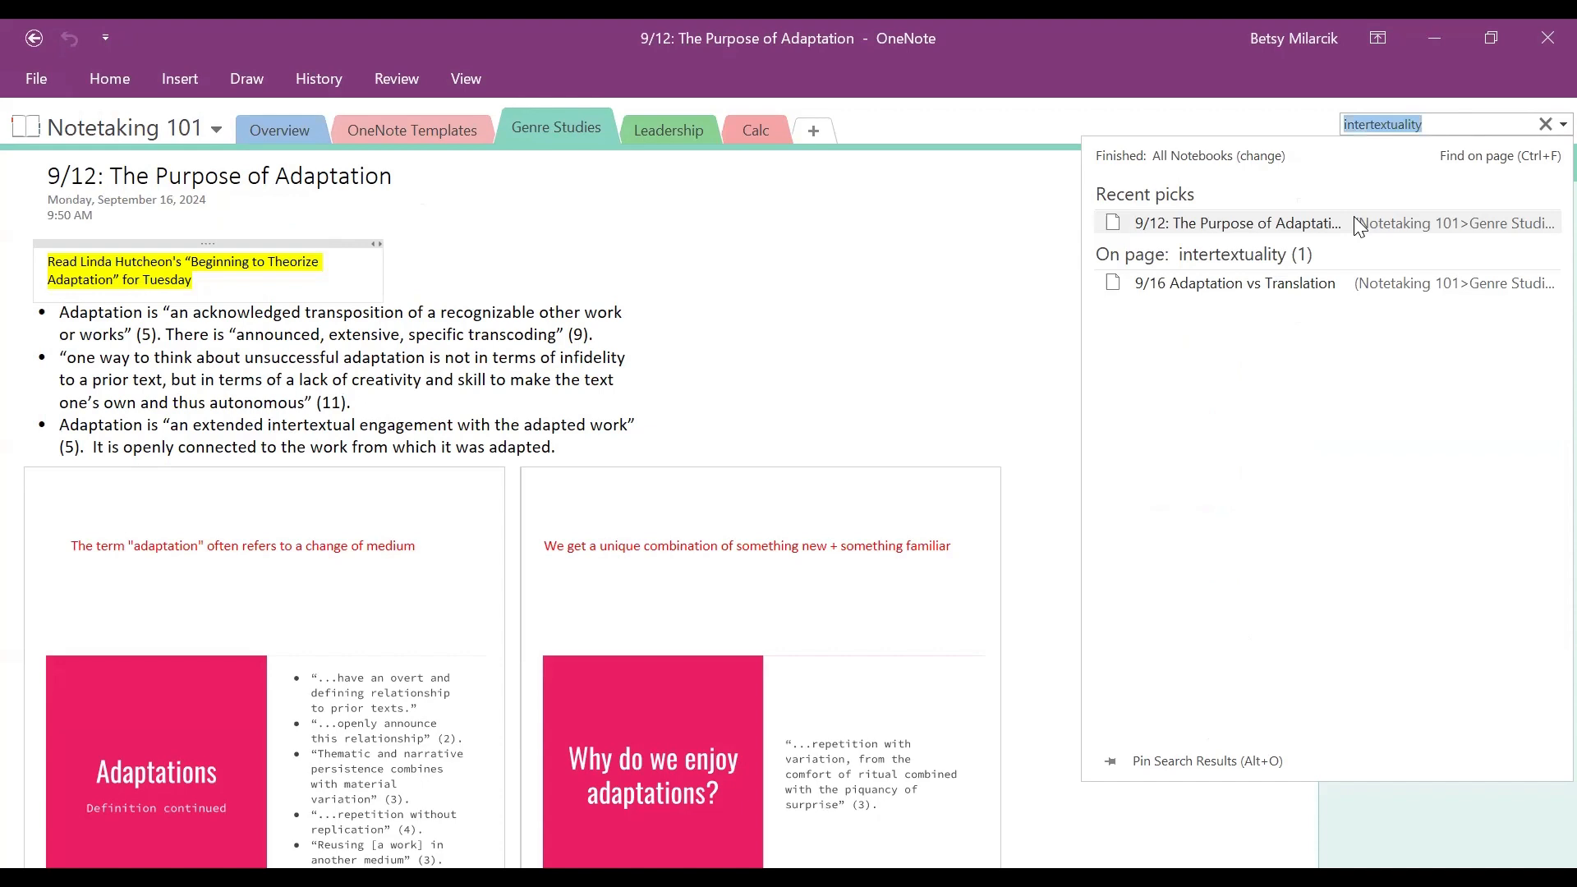
{"action": "left_click", "coordinate": [1308, 293]}
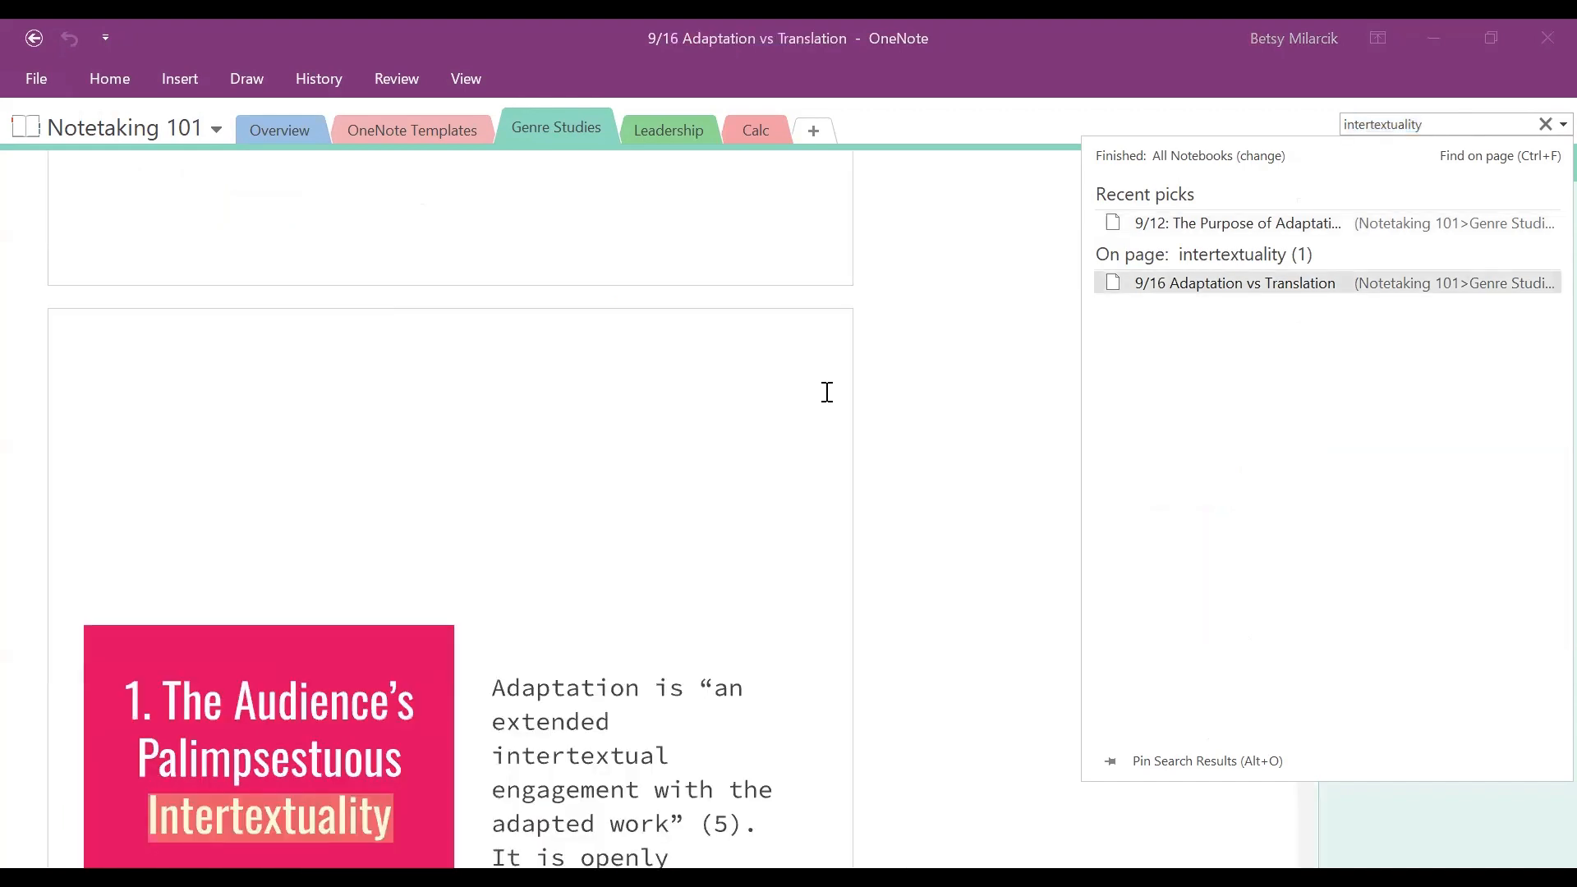
{"action": "scroll", "coordinate": [903, 369], "scroll_direction": "down", "scroll_amount": 2}
{"action": "scroll", "coordinate": [795, 303], "scroll_direction": "down", "scroll_amount": 3}
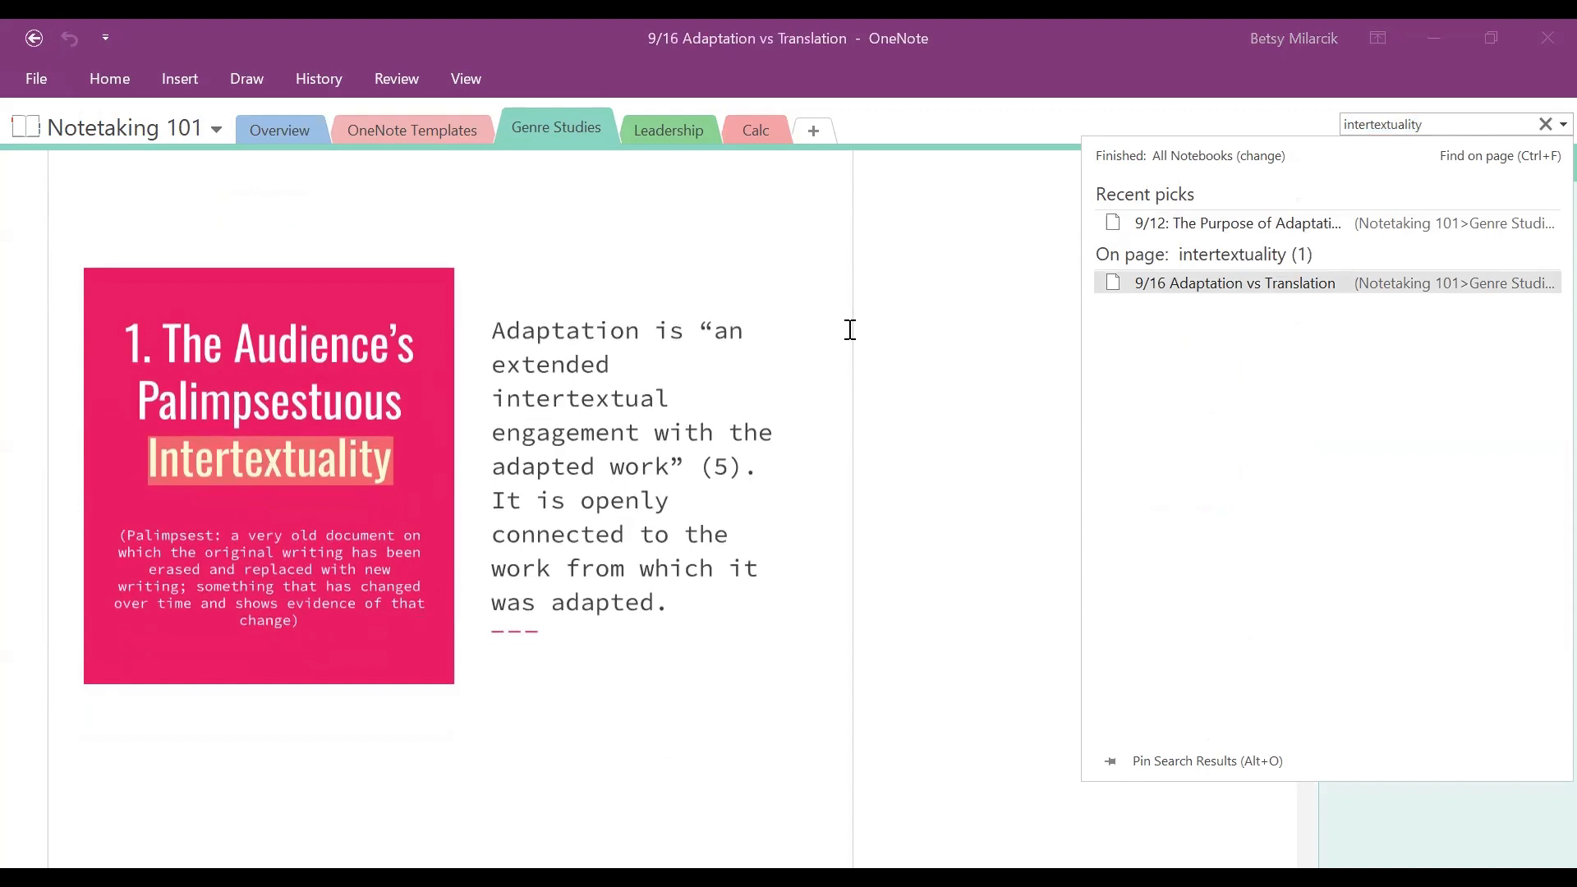
Replace the search term with "limit" to search all notebooks for it.
{"action": "left_click", "coordinate": [1460, 125]}
{"action": "key", "text": "BackSpace"}
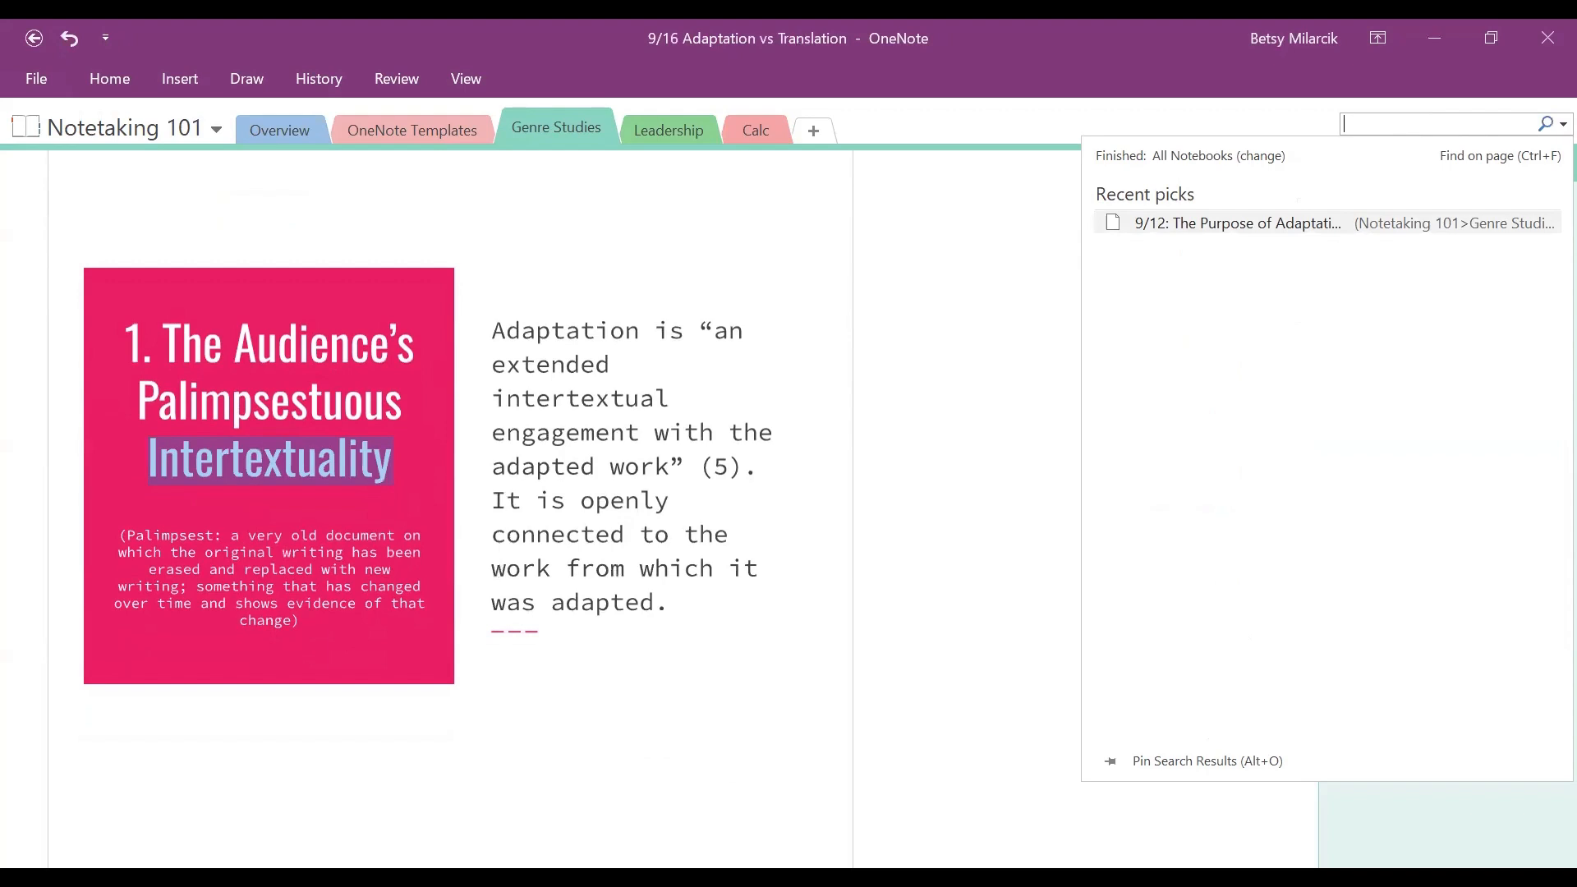
{"action": "type", "text": "li"}
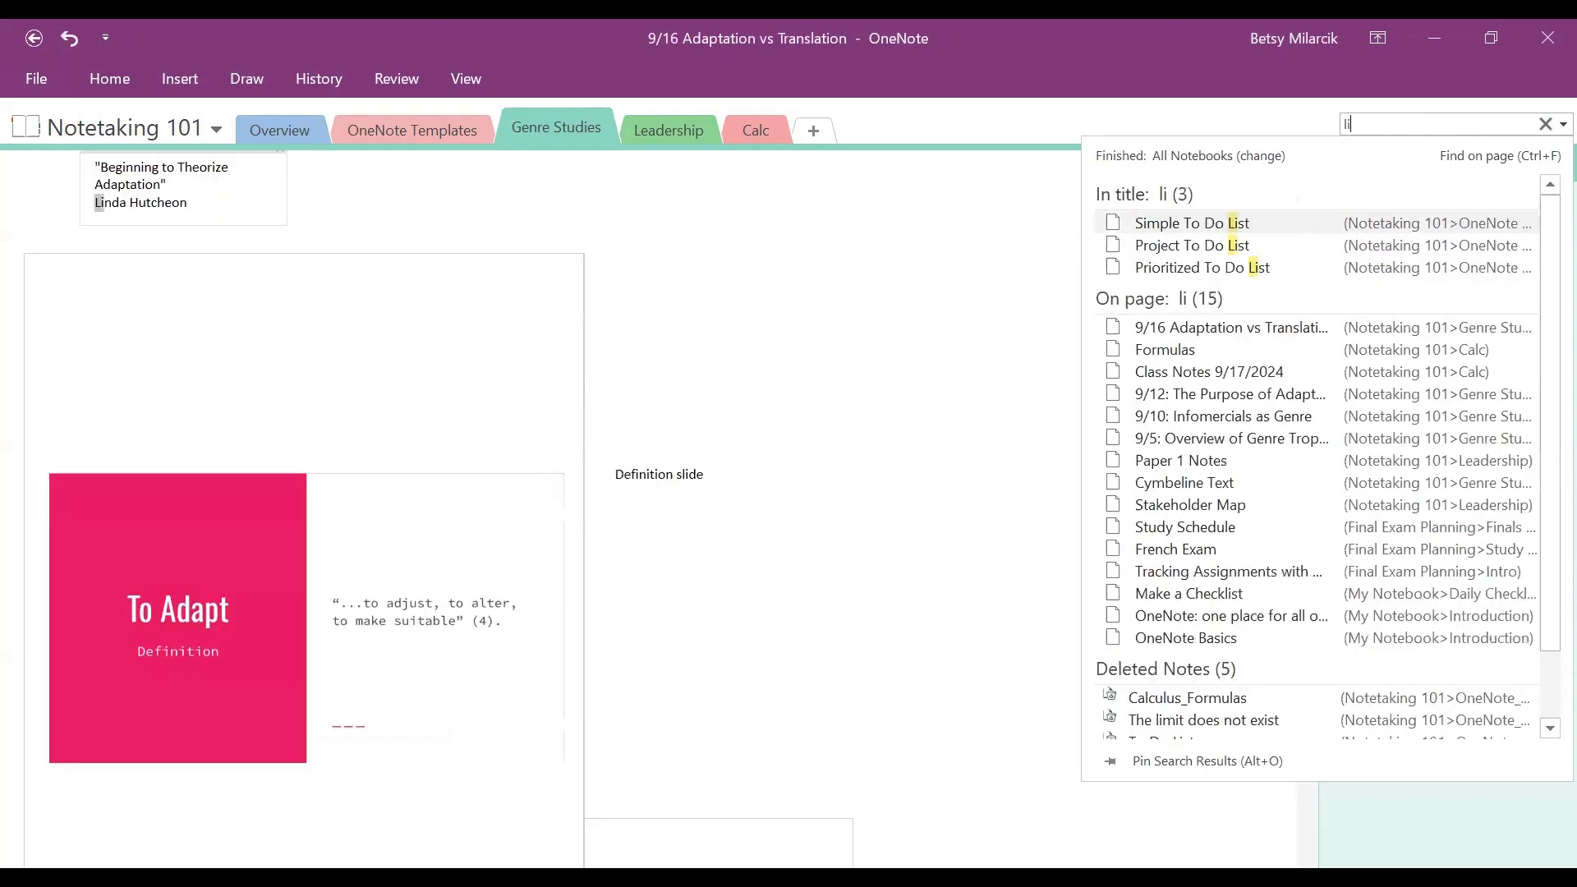
{"action": "type", "text": "mit"}
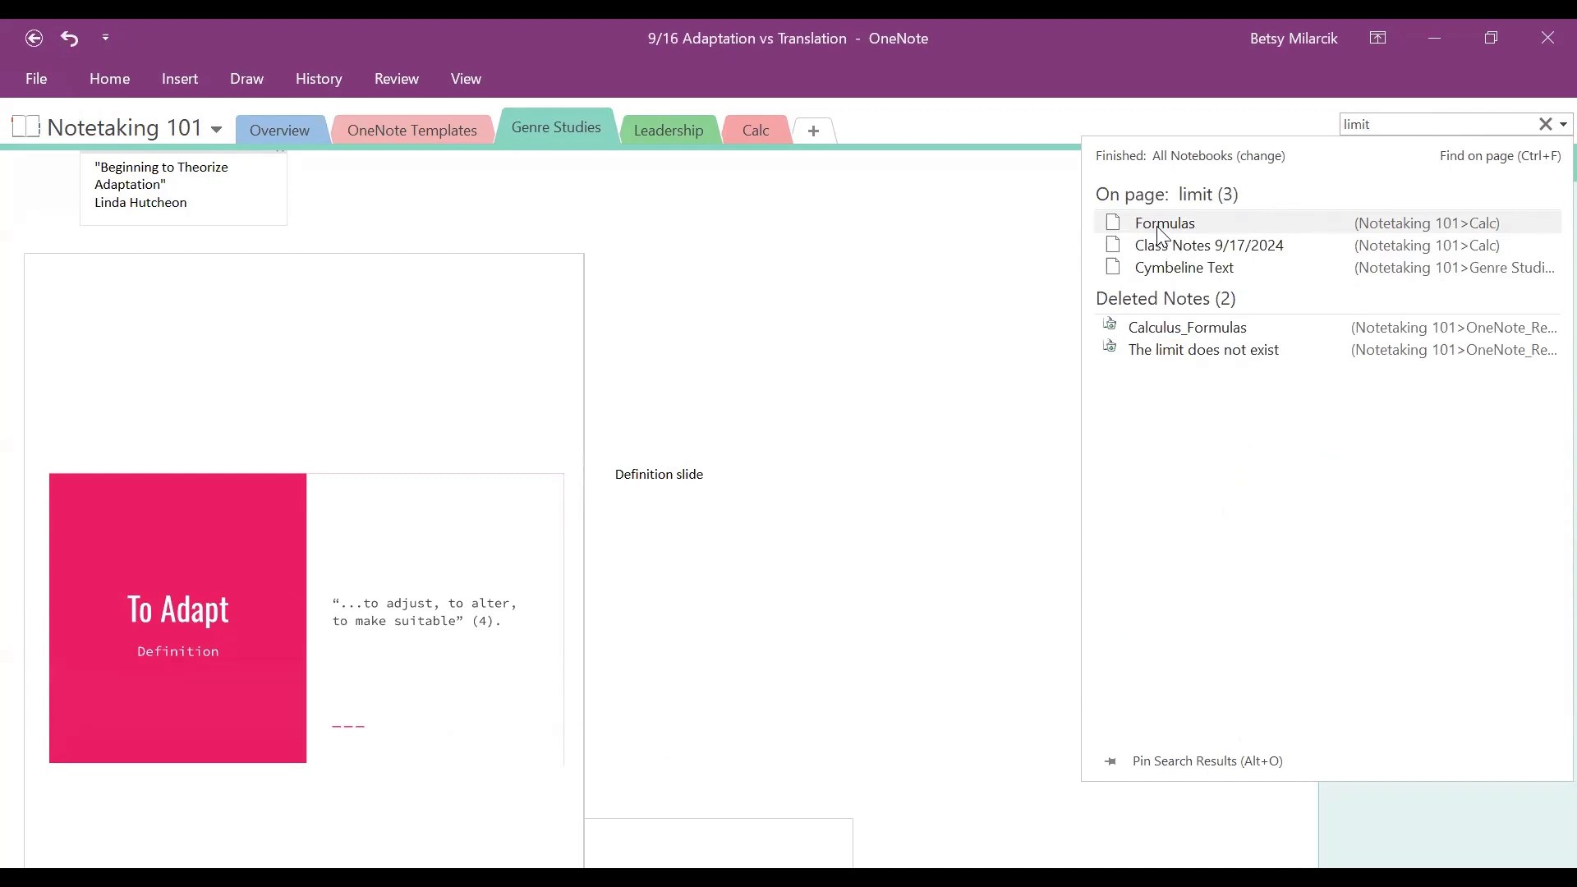
Review the "limit" matches on the Class Notes 9/17/2024, Formulas and Cymbeline Text pages, and close the search.
{"action": "left_click", "coordinate": [1179, 254]}
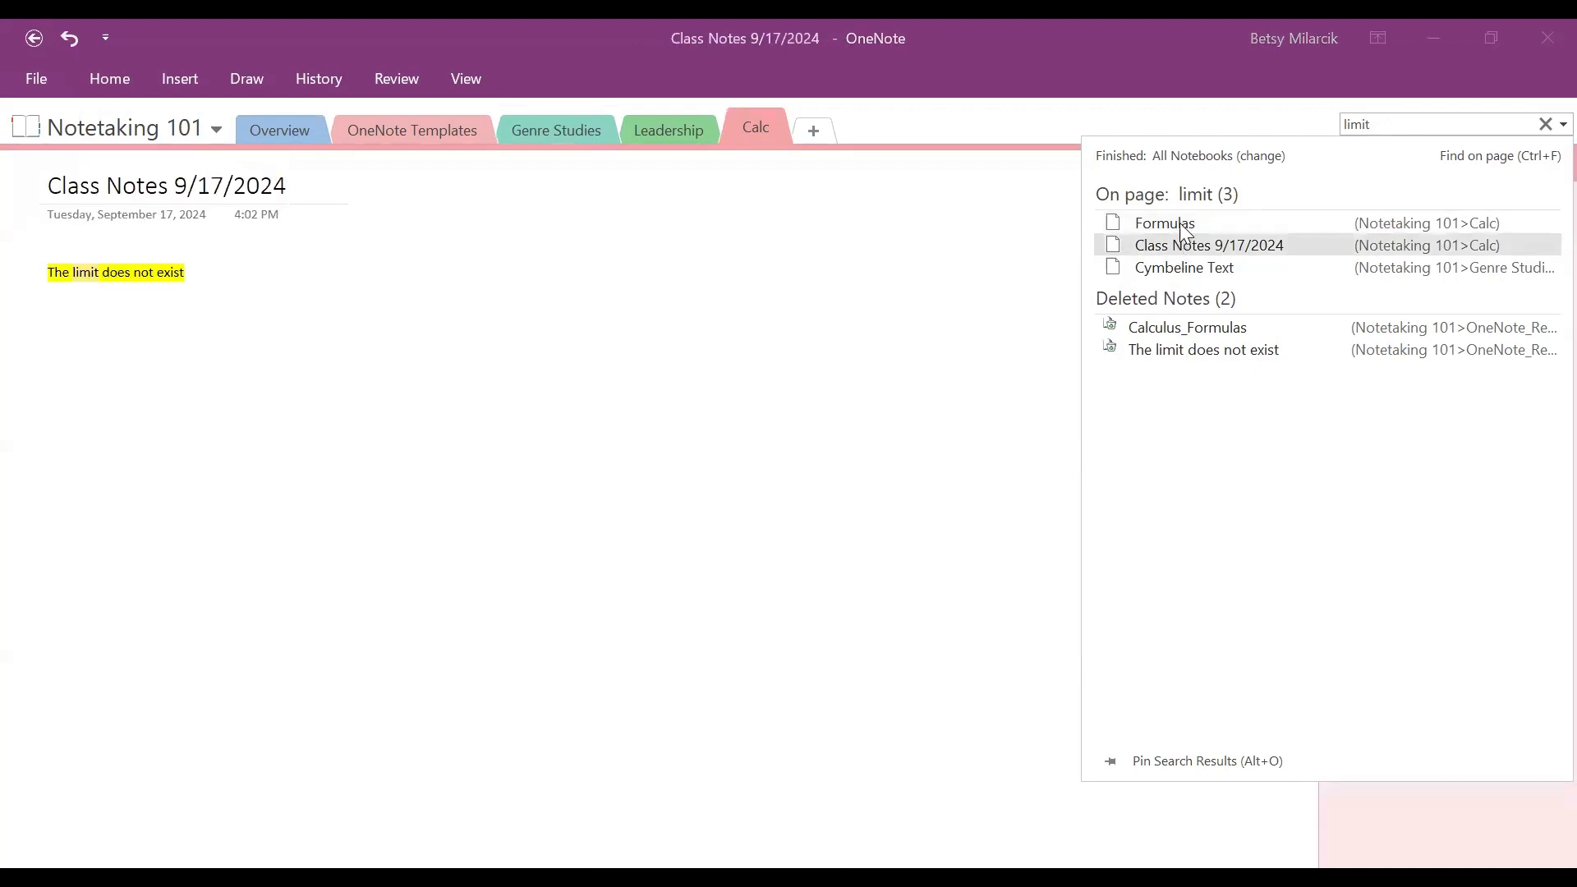
{"action": "left_click", "coordinate": [1184, 232]}
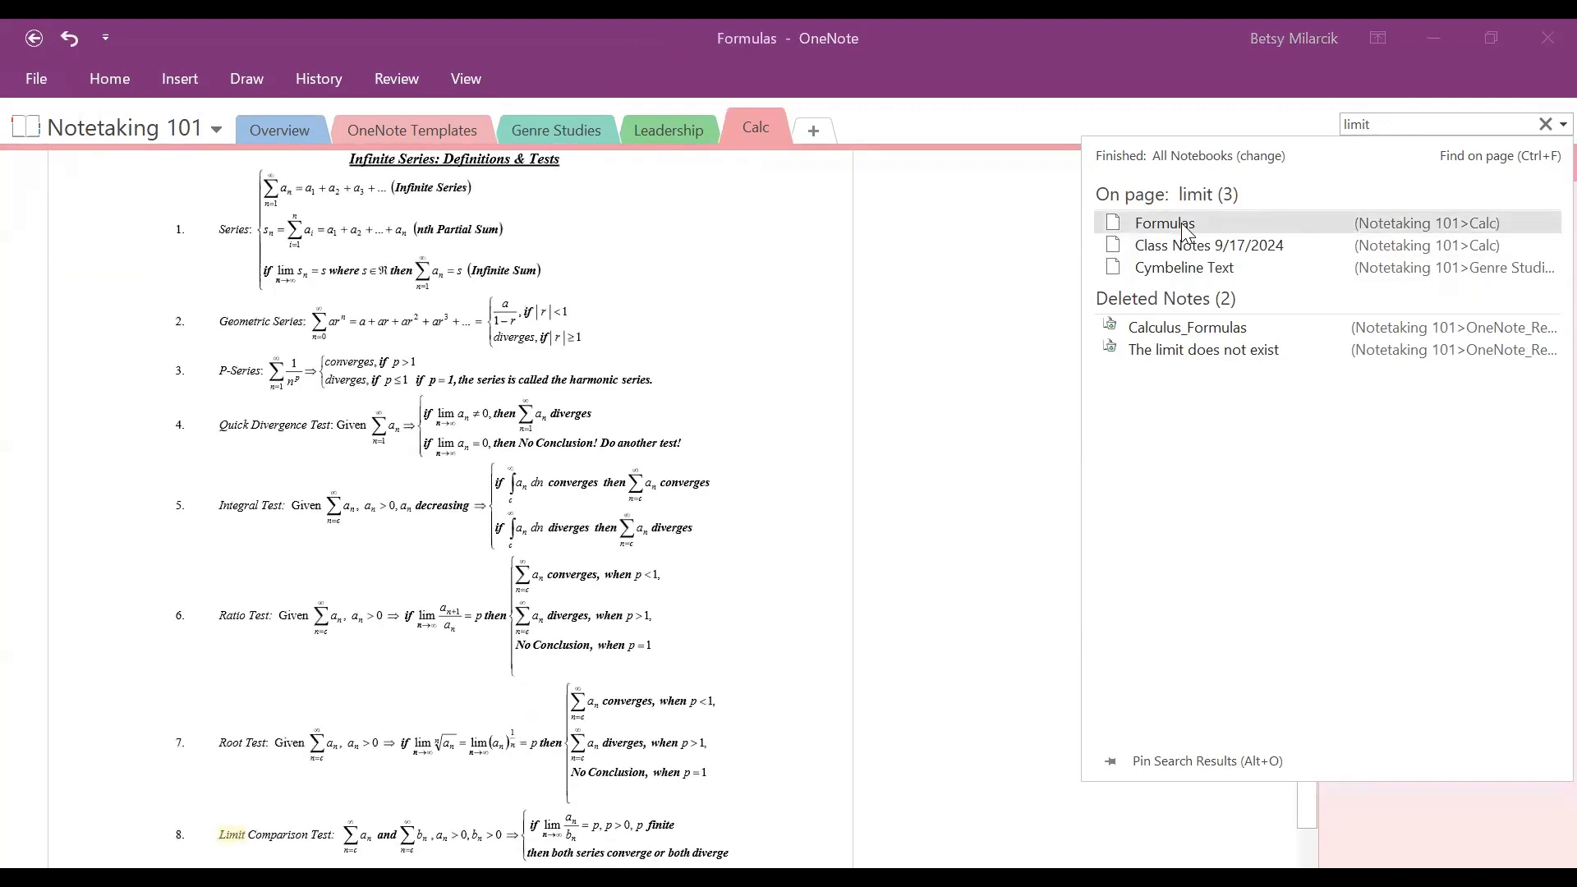
{"action": "left_click", "coordinate": [1189, 271]}
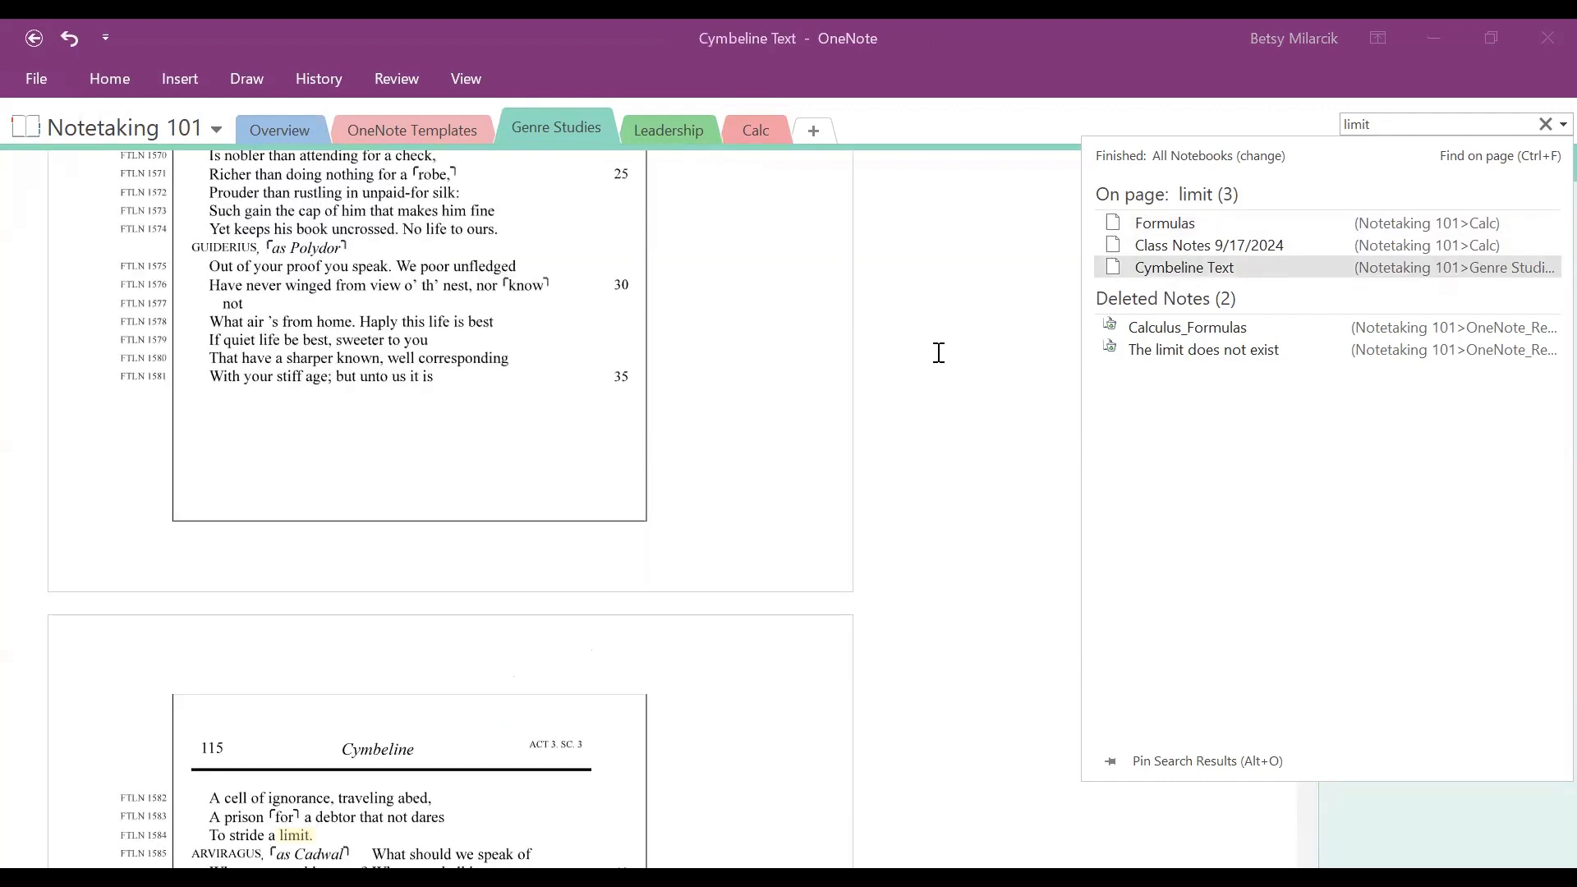
{"action": "scroll", "coordinate": [939, 352], "scroll_direction": "down", "scroll_amount": 2}
{"action": "scroll", "coordinate": [940, 349], "scroll_direction": "up", "scroll_amount": 7}
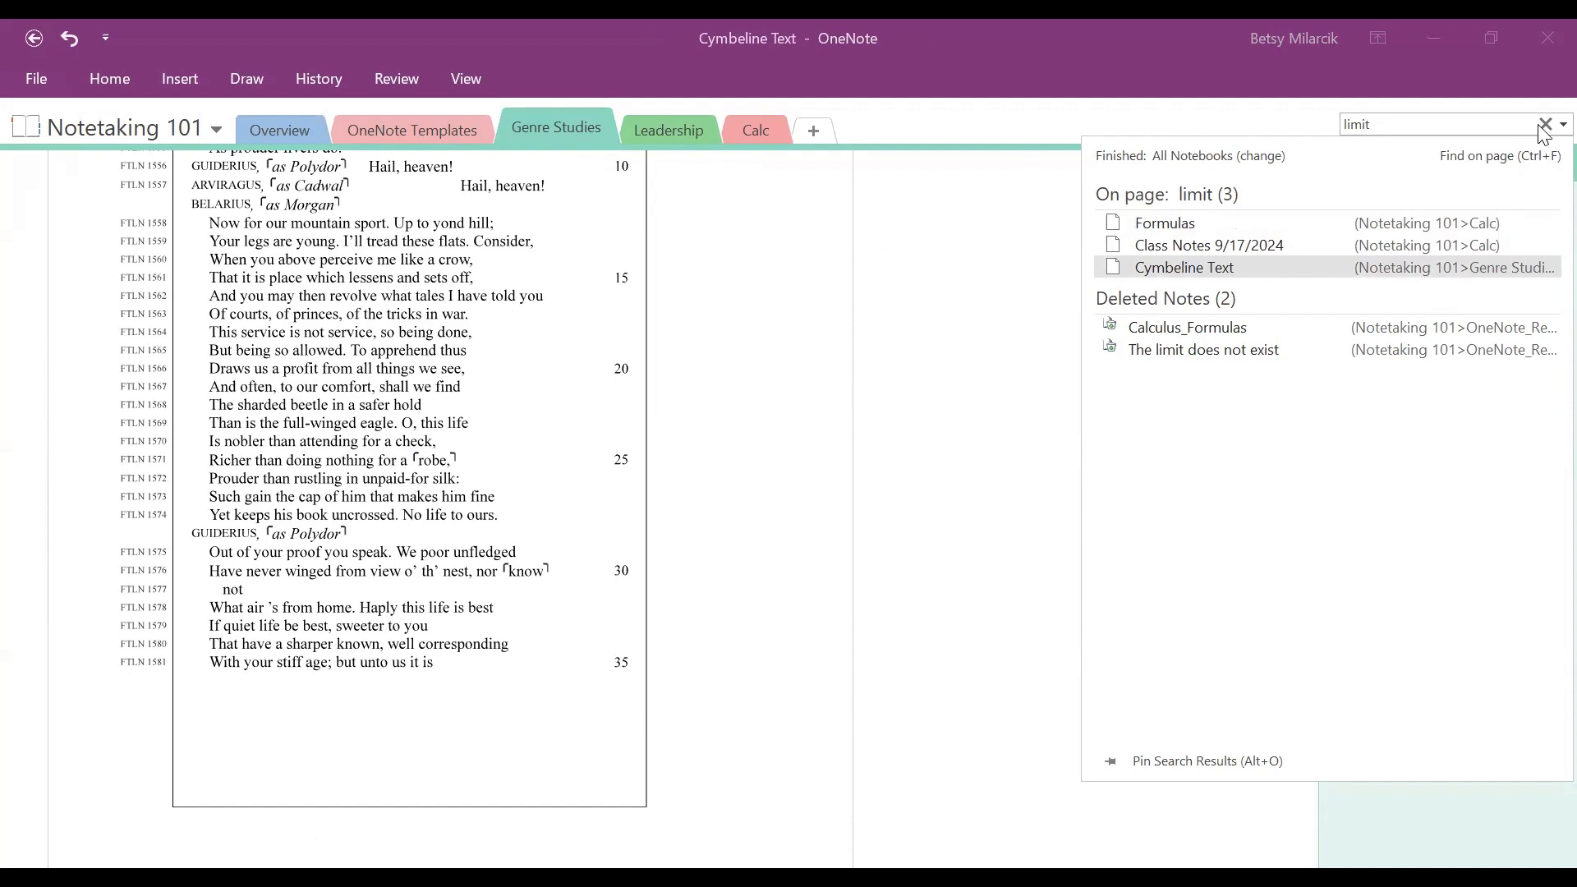
{"action": "key", "text": "Escape"}
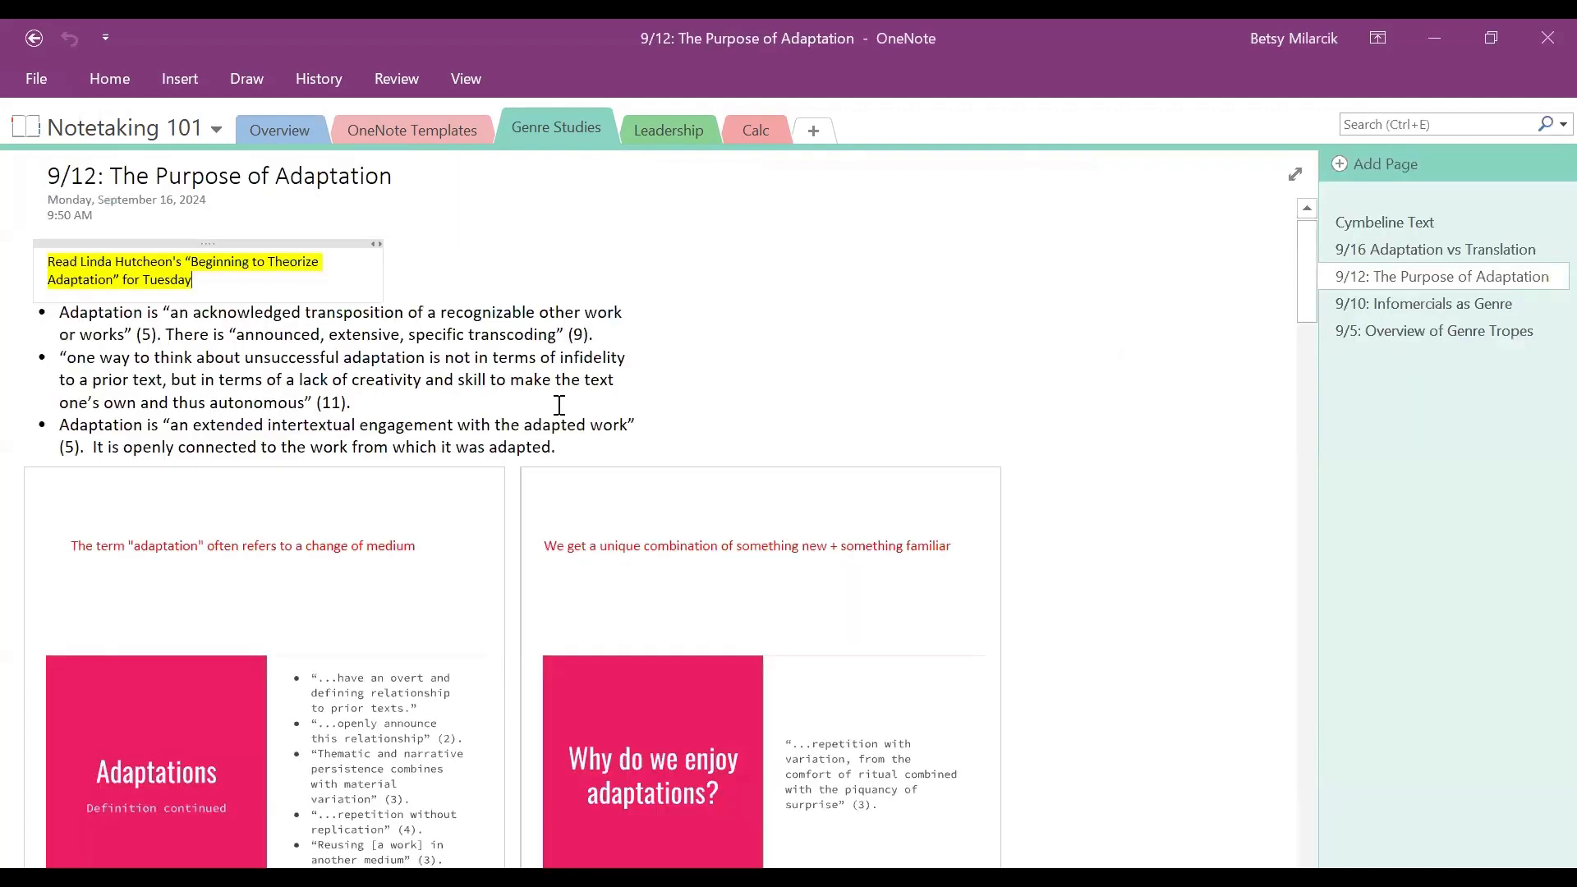
On the "9/16 Adaptation vs Translation" page, set the "NOT an adaptation" printout slide as background.
{"action": "left_click", "coordinate": [1430, 253]}
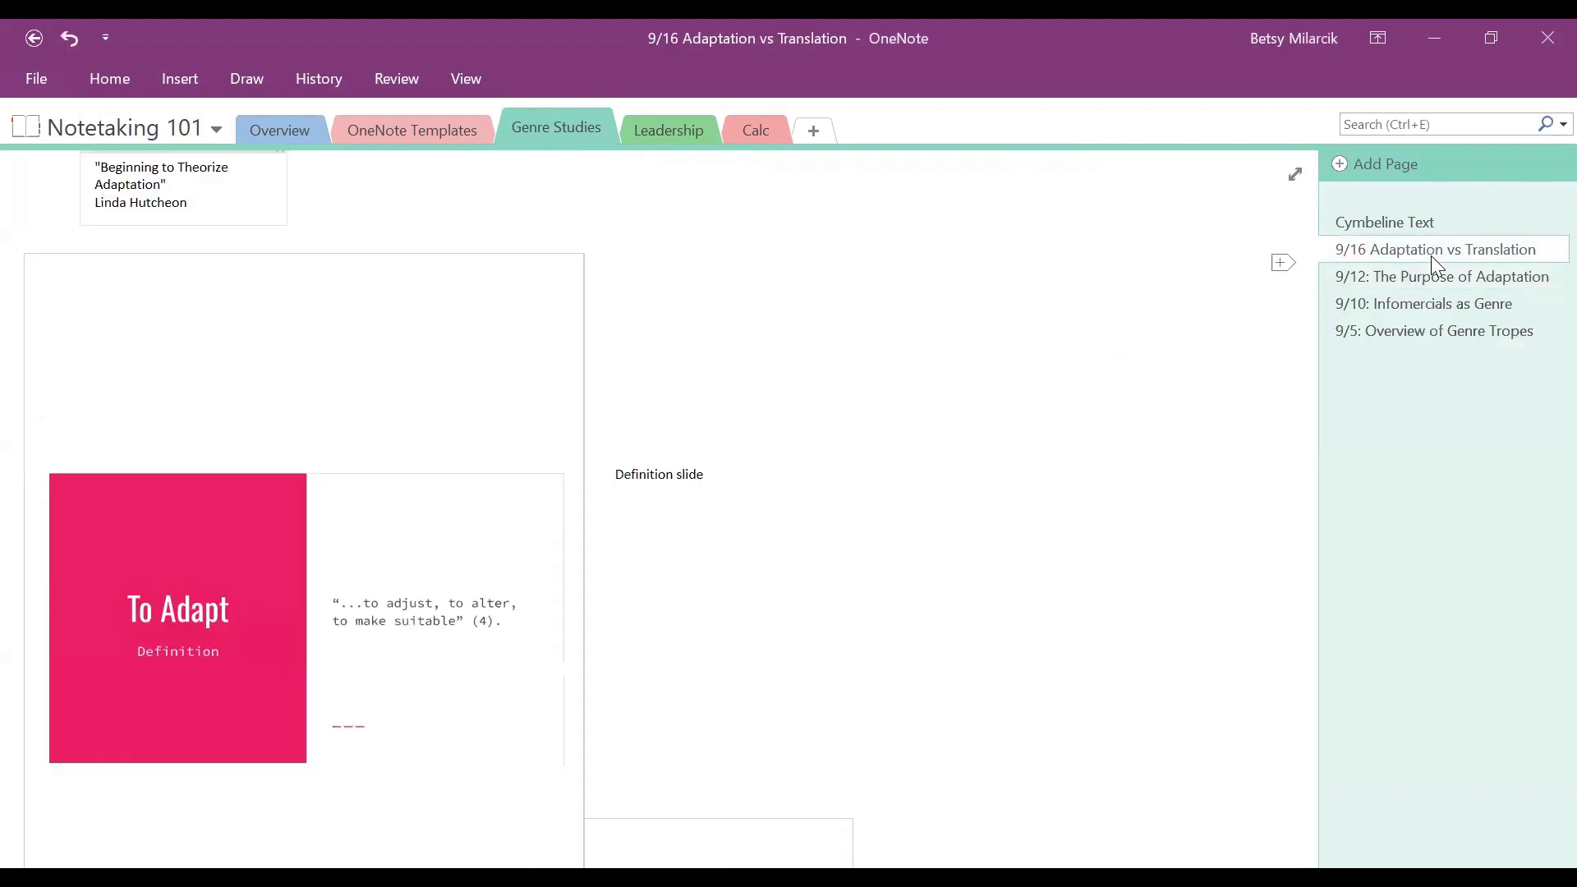
{"action": "scroll", "coordinate": [1030, 346], "scroll_direction": "up", "scroll_amount": 3}
{"action": "scroll", "coordinate": [1030, 346], "scroll_direction": "down", "scroll_amount": 15}
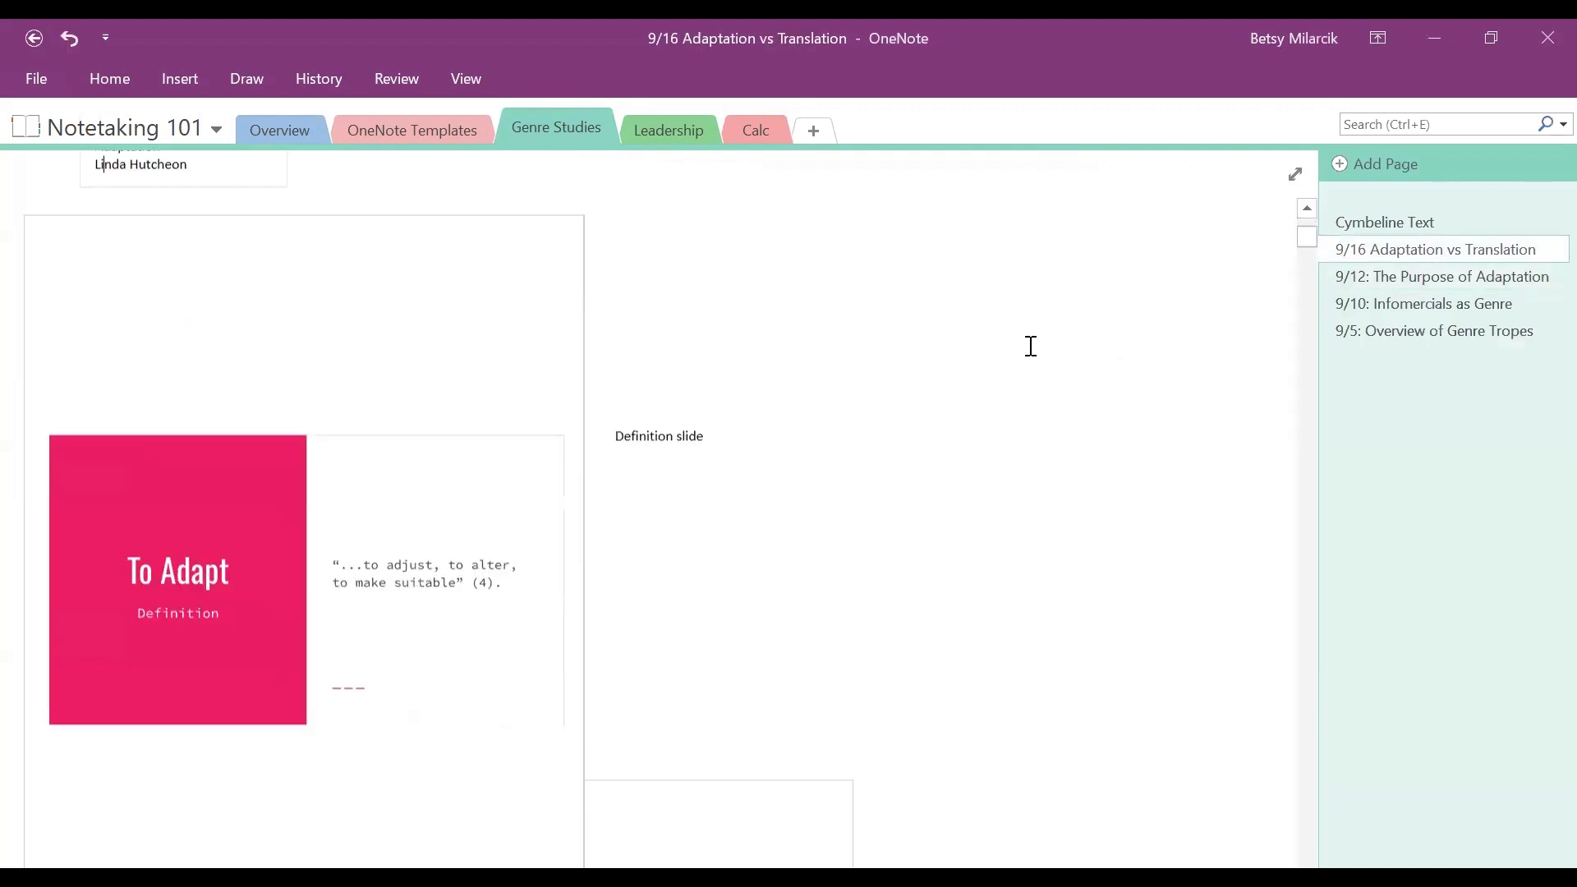
{"action": "scroll", "coordinate": [1031, 346], "scroll_direction": "down", "scroll_amount": 10}
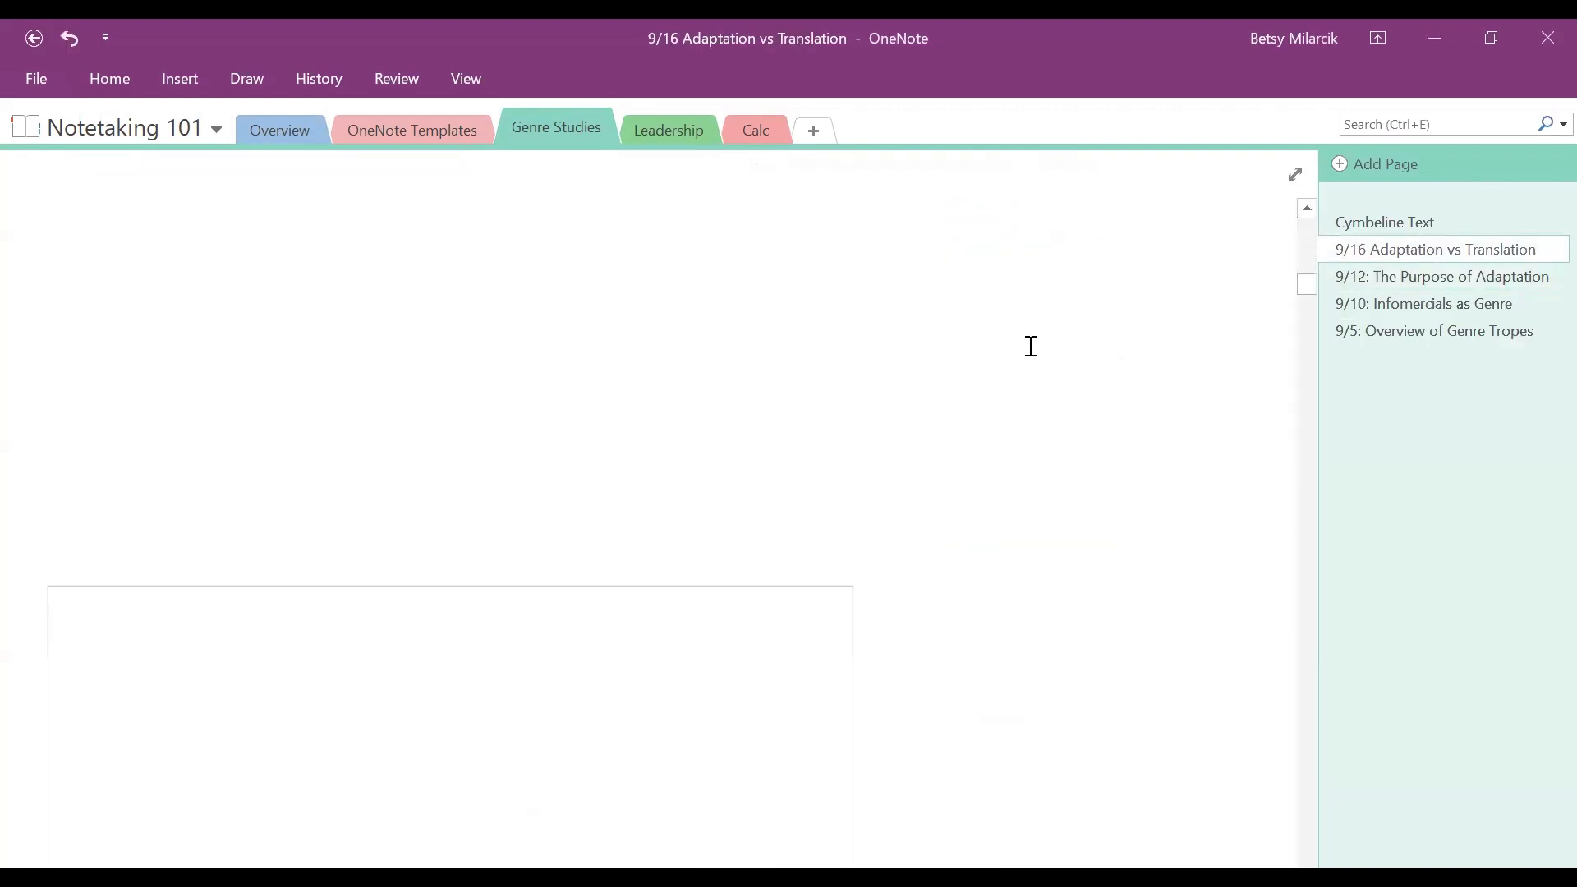
{"action": "scroll", "coordinate": [1031, 346], "scroll_direction": "down", "scroll_amount": 3}
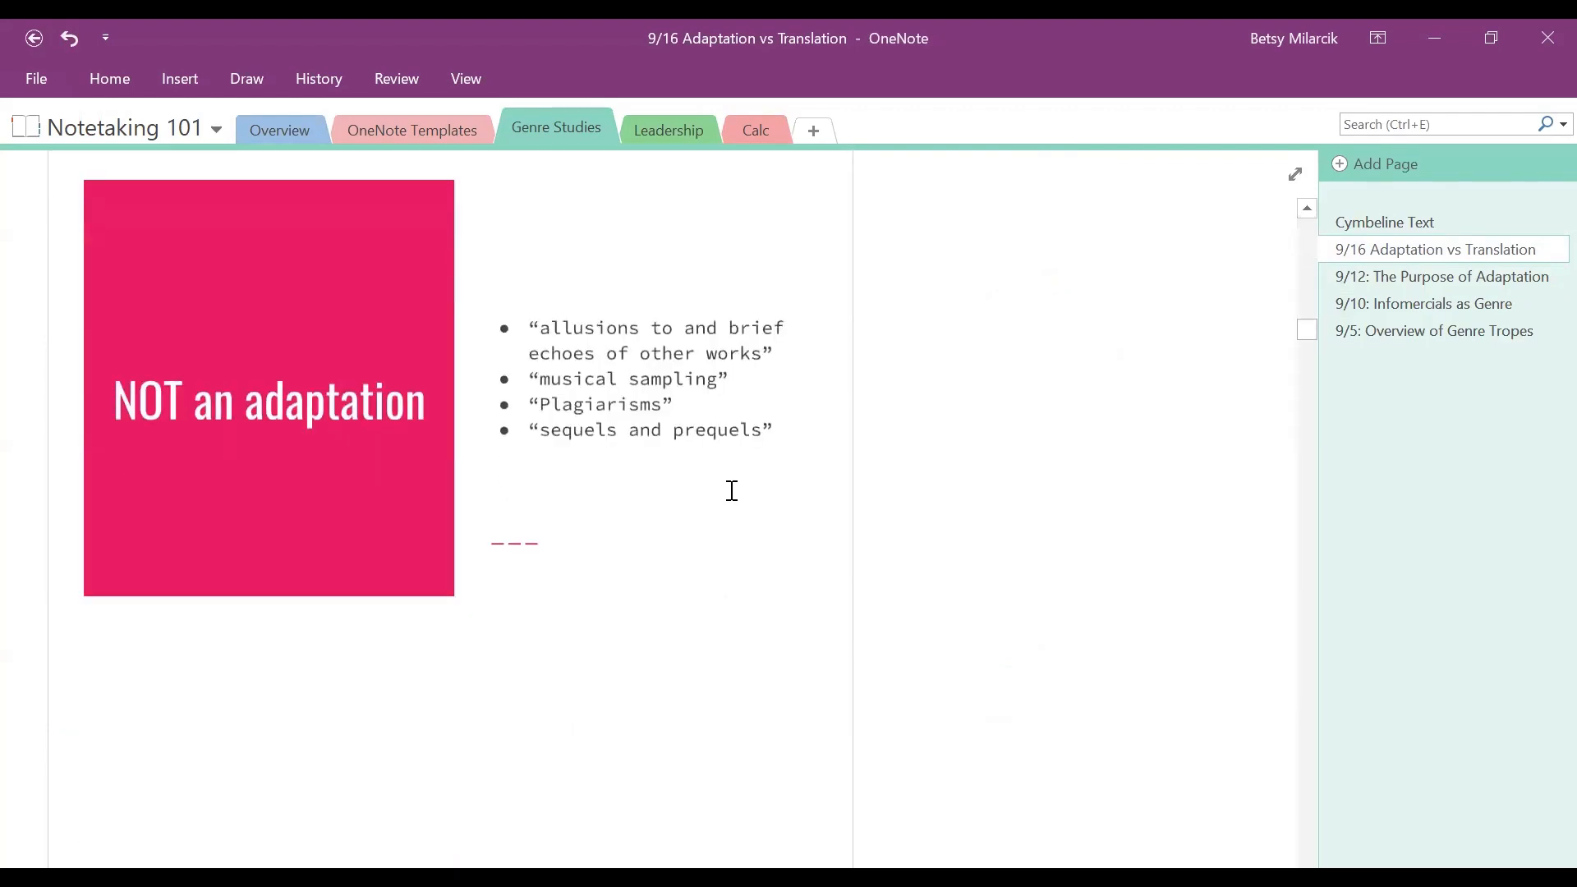
{"action": "right_click", "coordinate": [592, 493]}
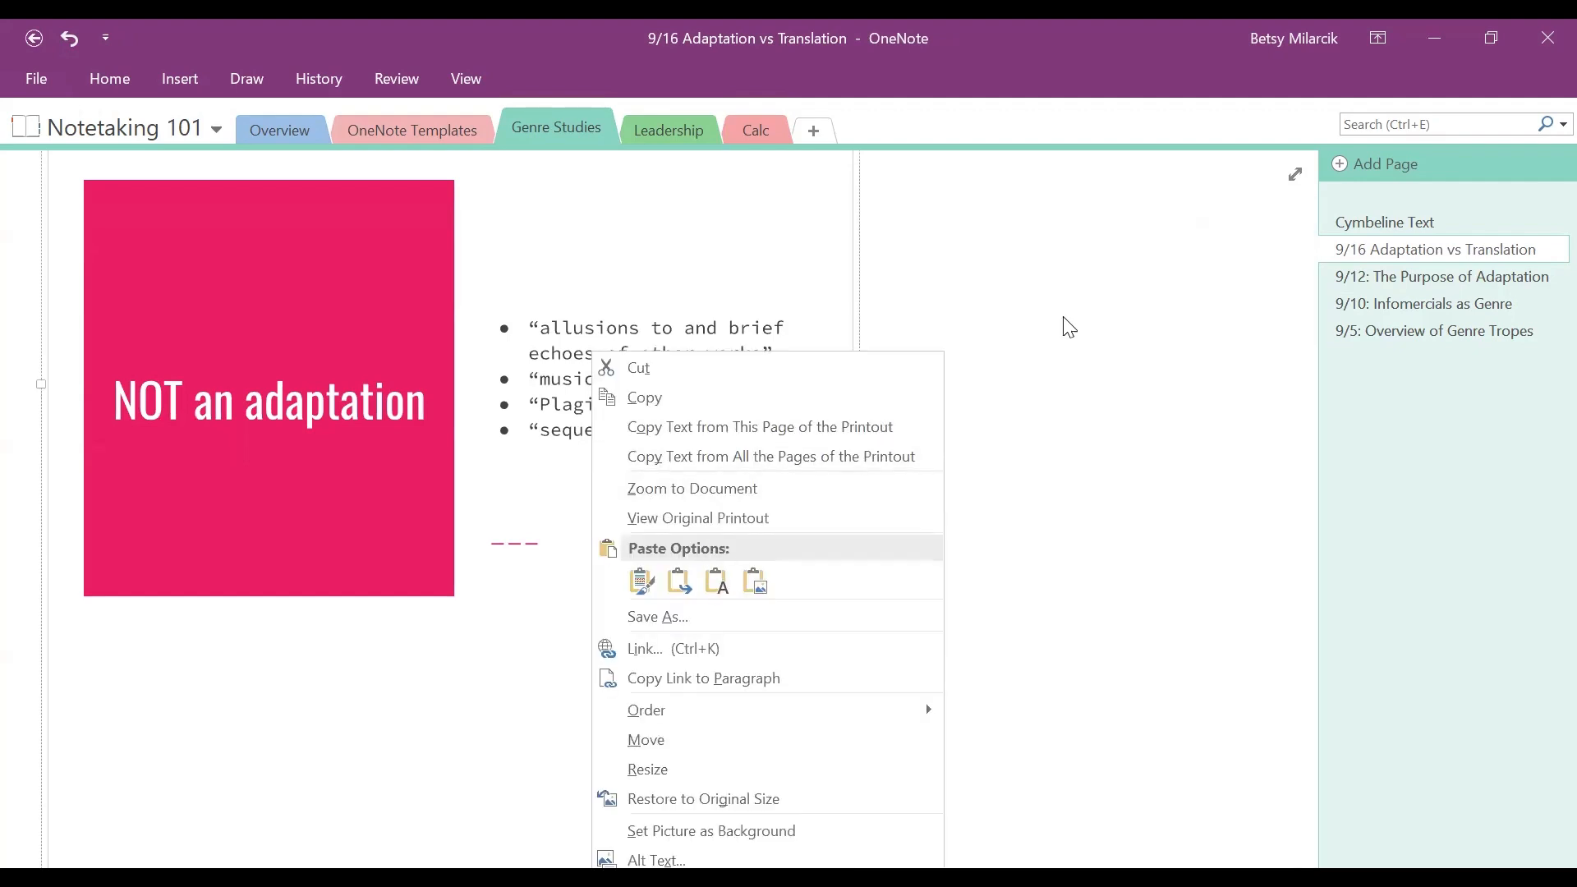
{"action": "left_click", "coordinate": [1162, 320]}
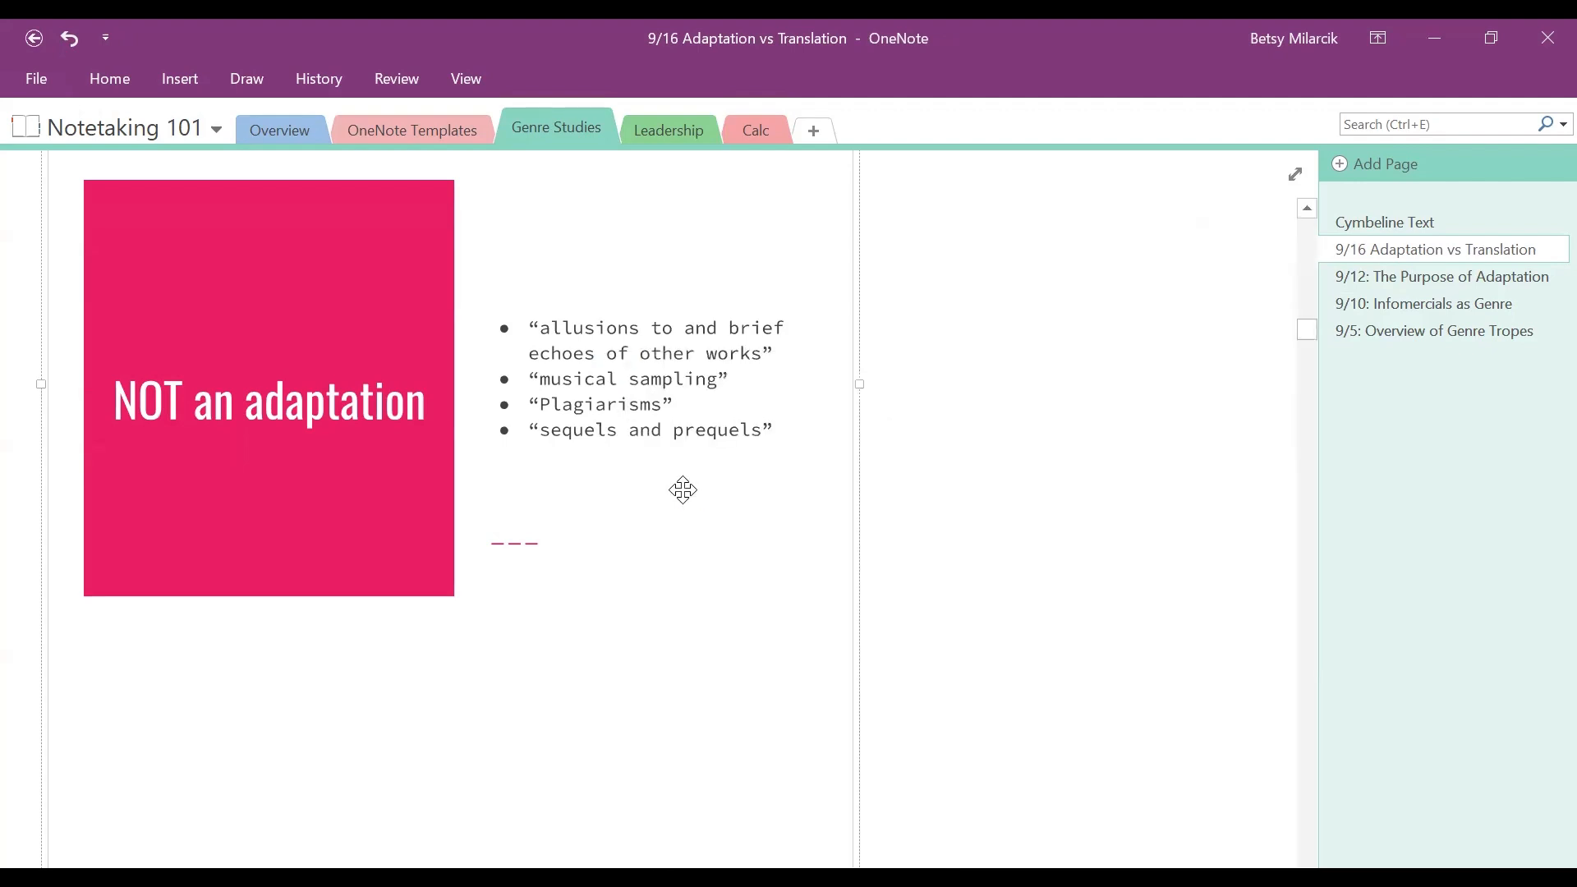
{"action": "right_click", "coordinate": [682, 493]}
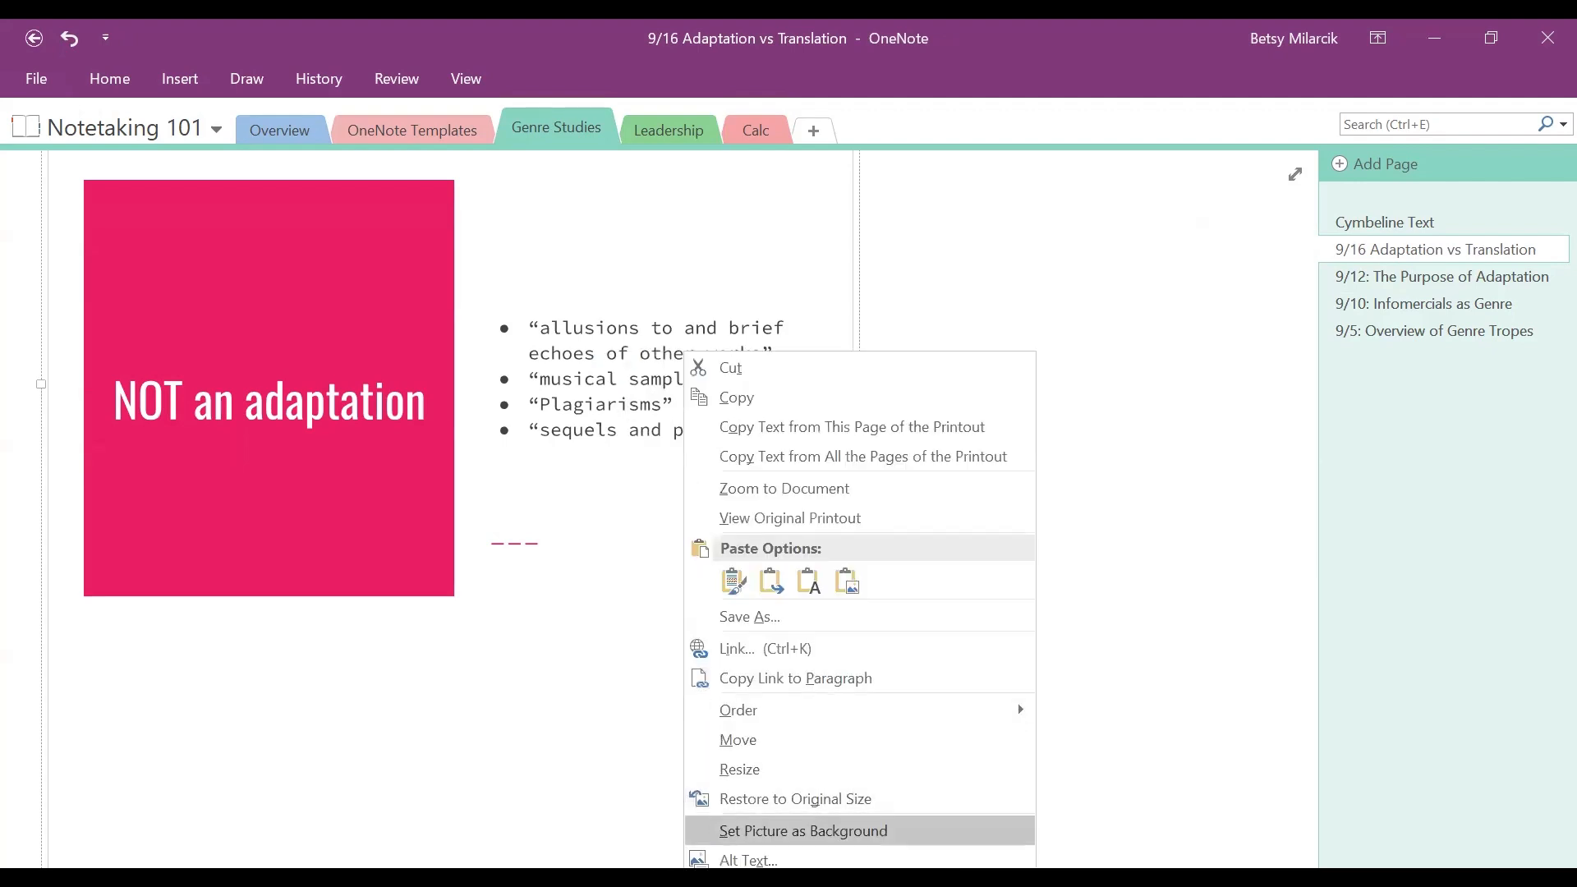
{"action": "left_click", "coordinate": [803, 830]}
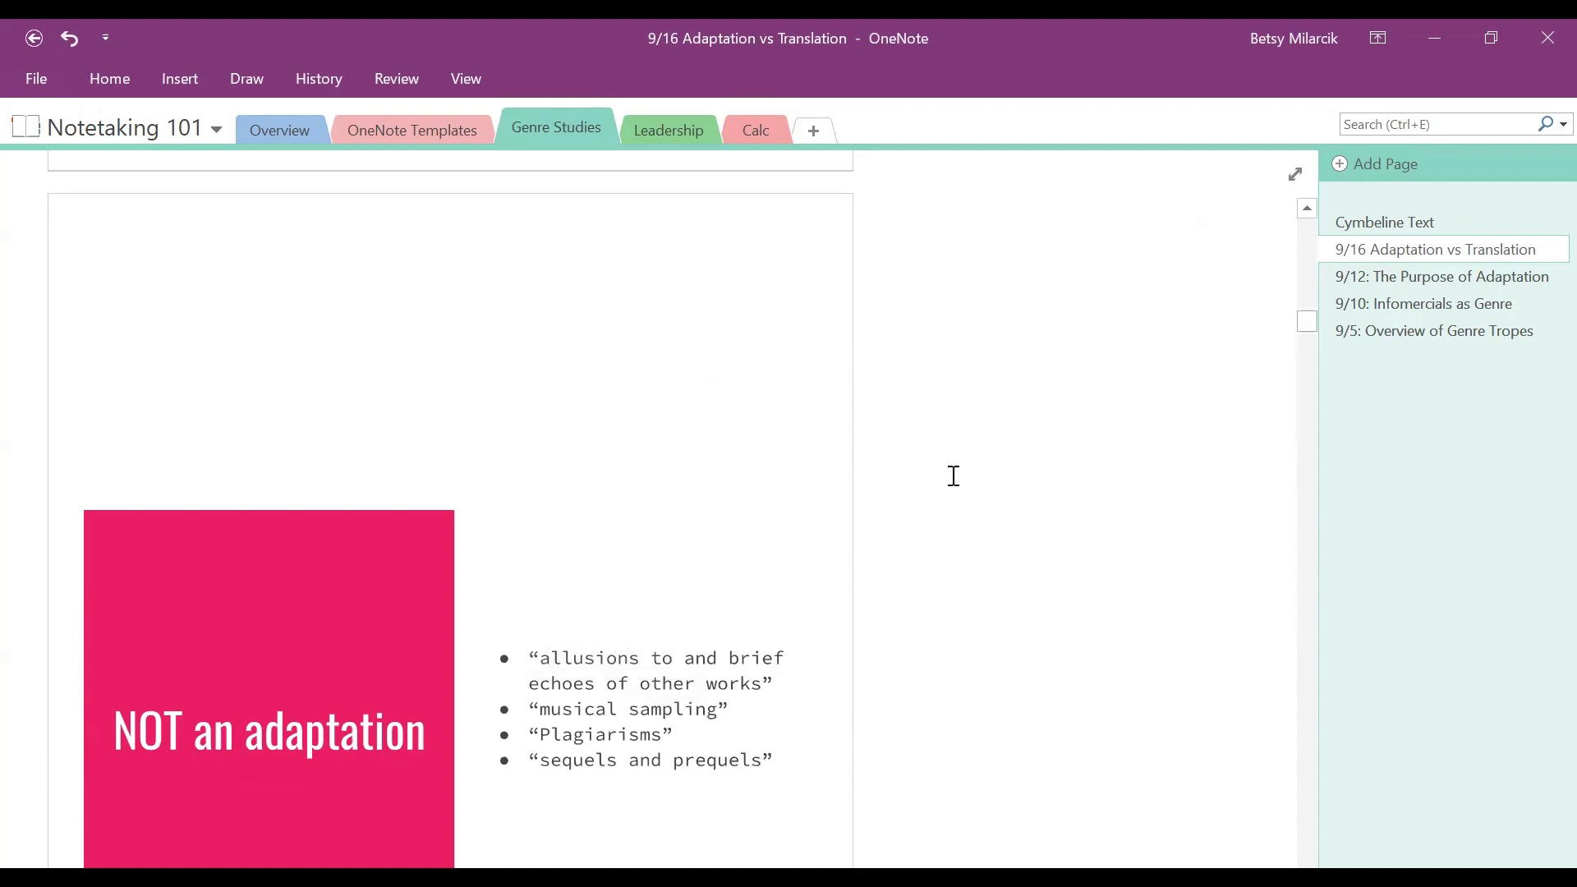
{"action": "scroll", "coordinate": [950, 475], "scroll_direction": "down", "scroll_amount": 3}
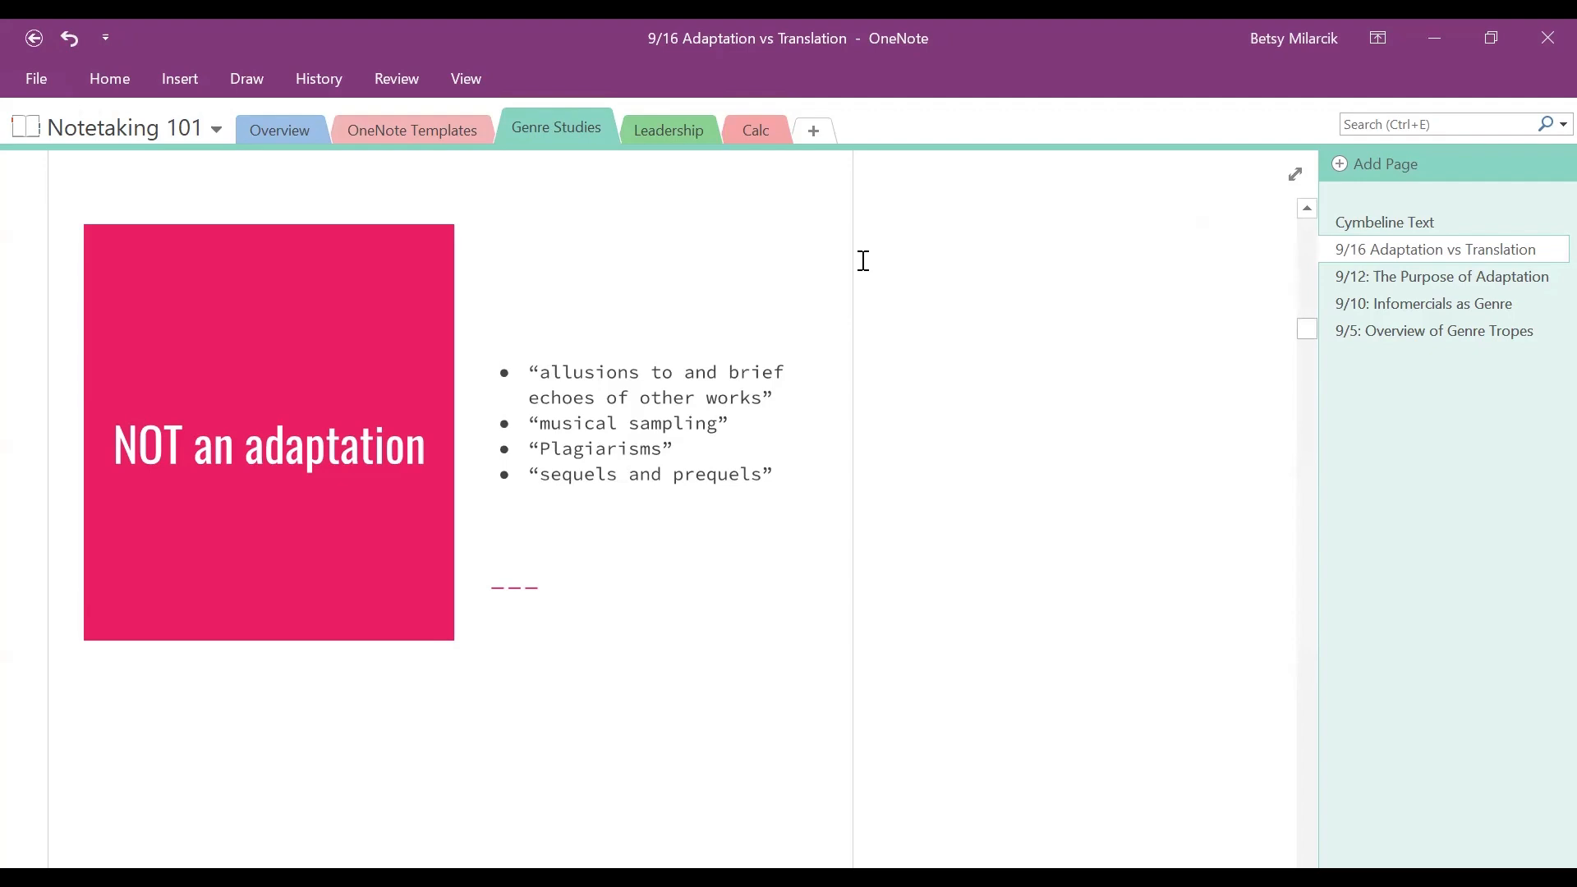
{"action": "scroll", "coordinate": [863, 261], "scroll_direction": "up", "scroll_amount": 10}
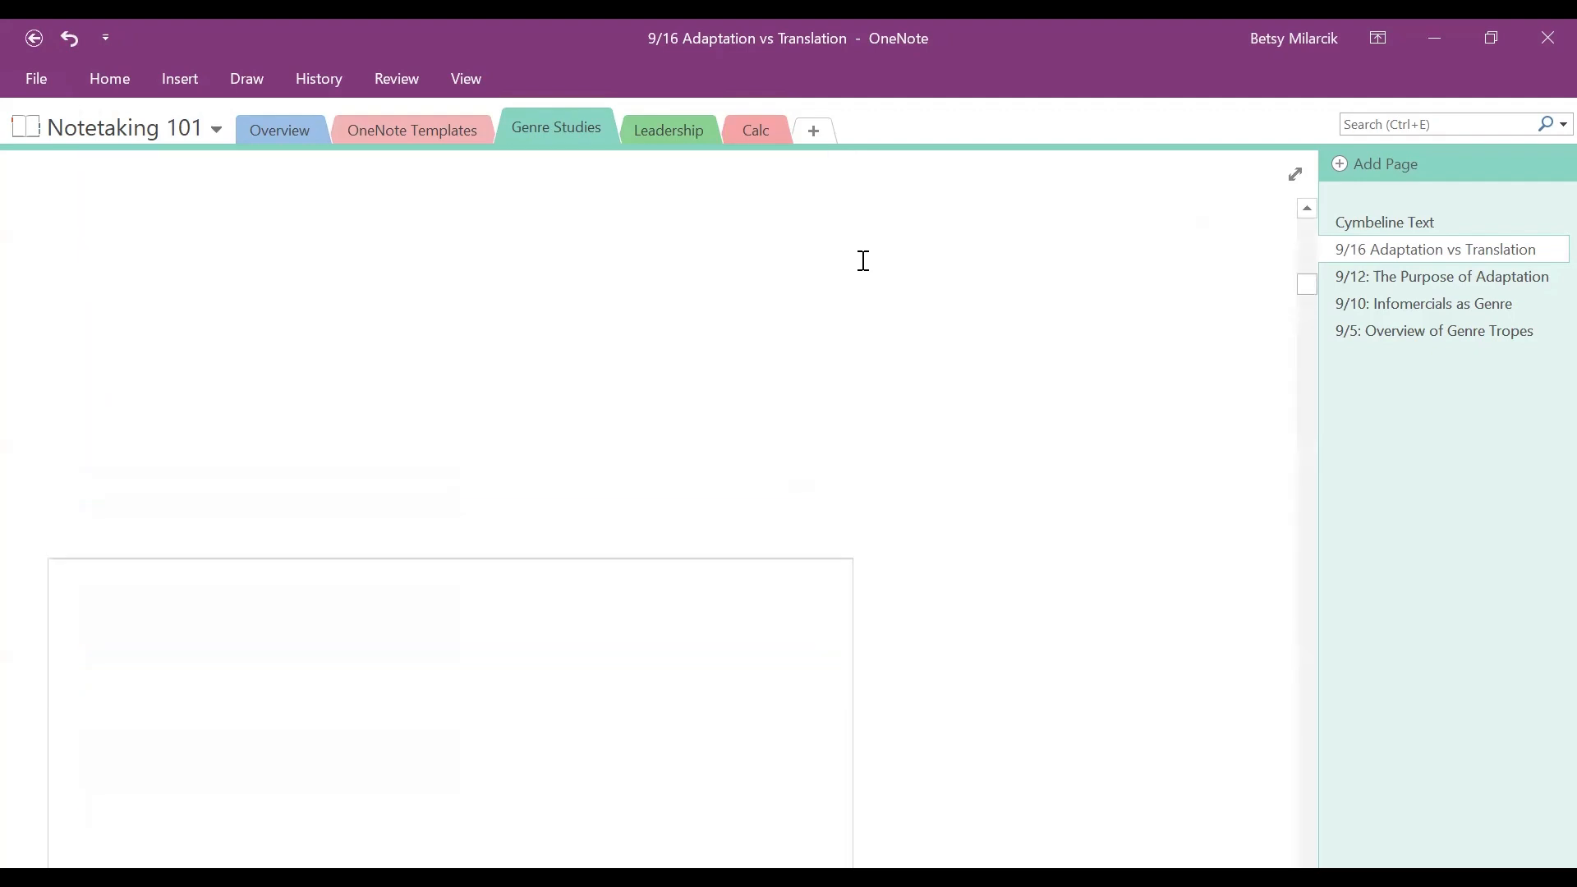
{"action": "scroll", "coordinate": [863, 260], "scroll_direction": "up", "scroll_amount": 3}
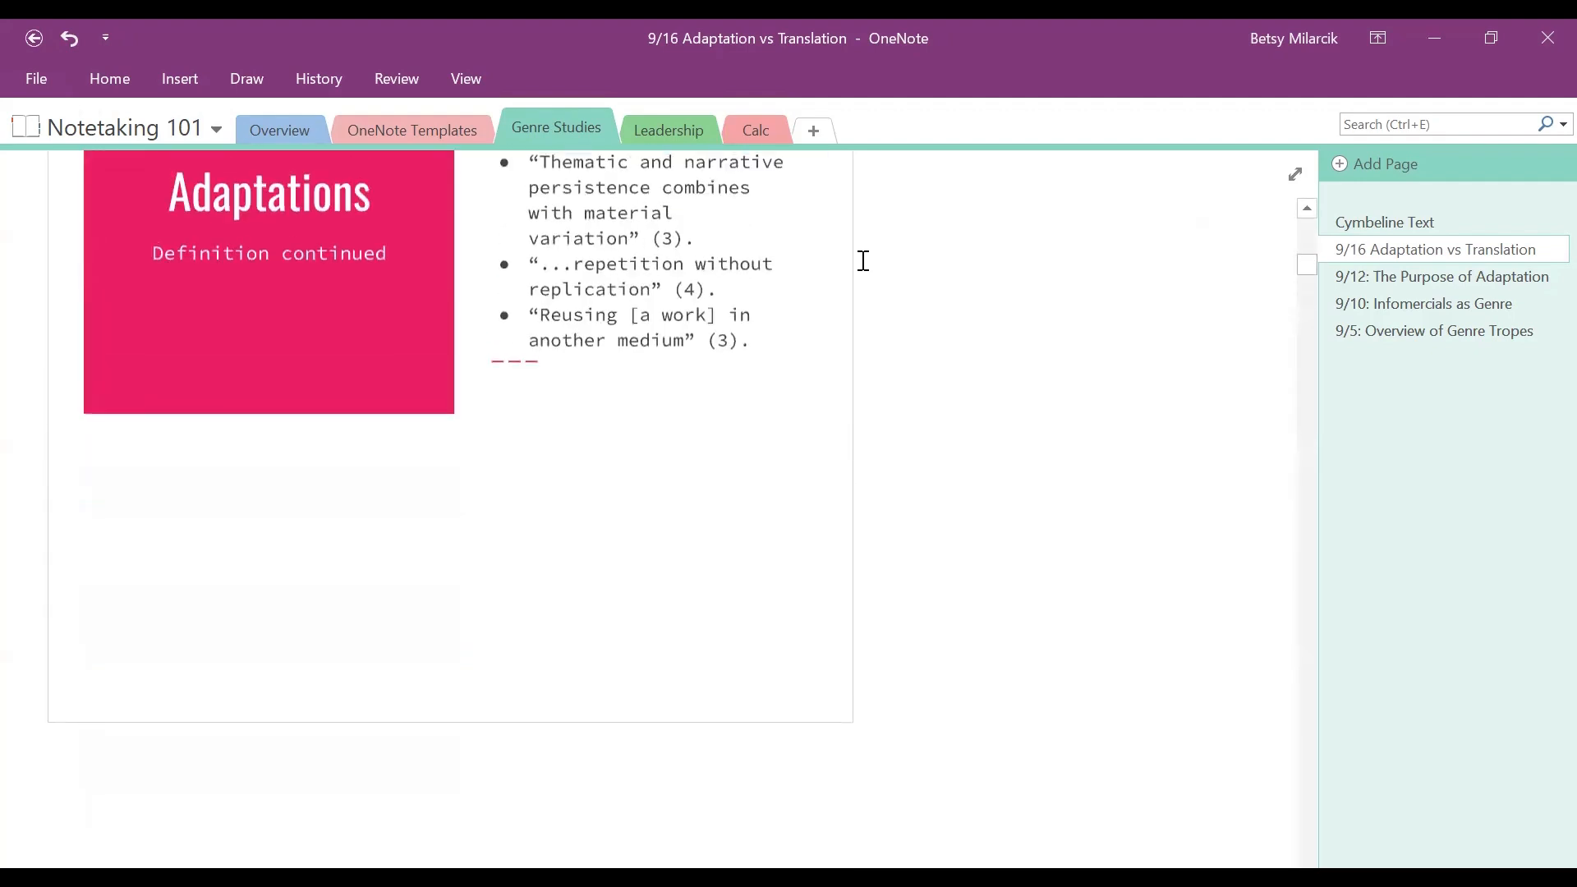
{"action": "scroll", "coordinate": [863, 260], "scroll_direction": "up", "scroll_amount": 5}
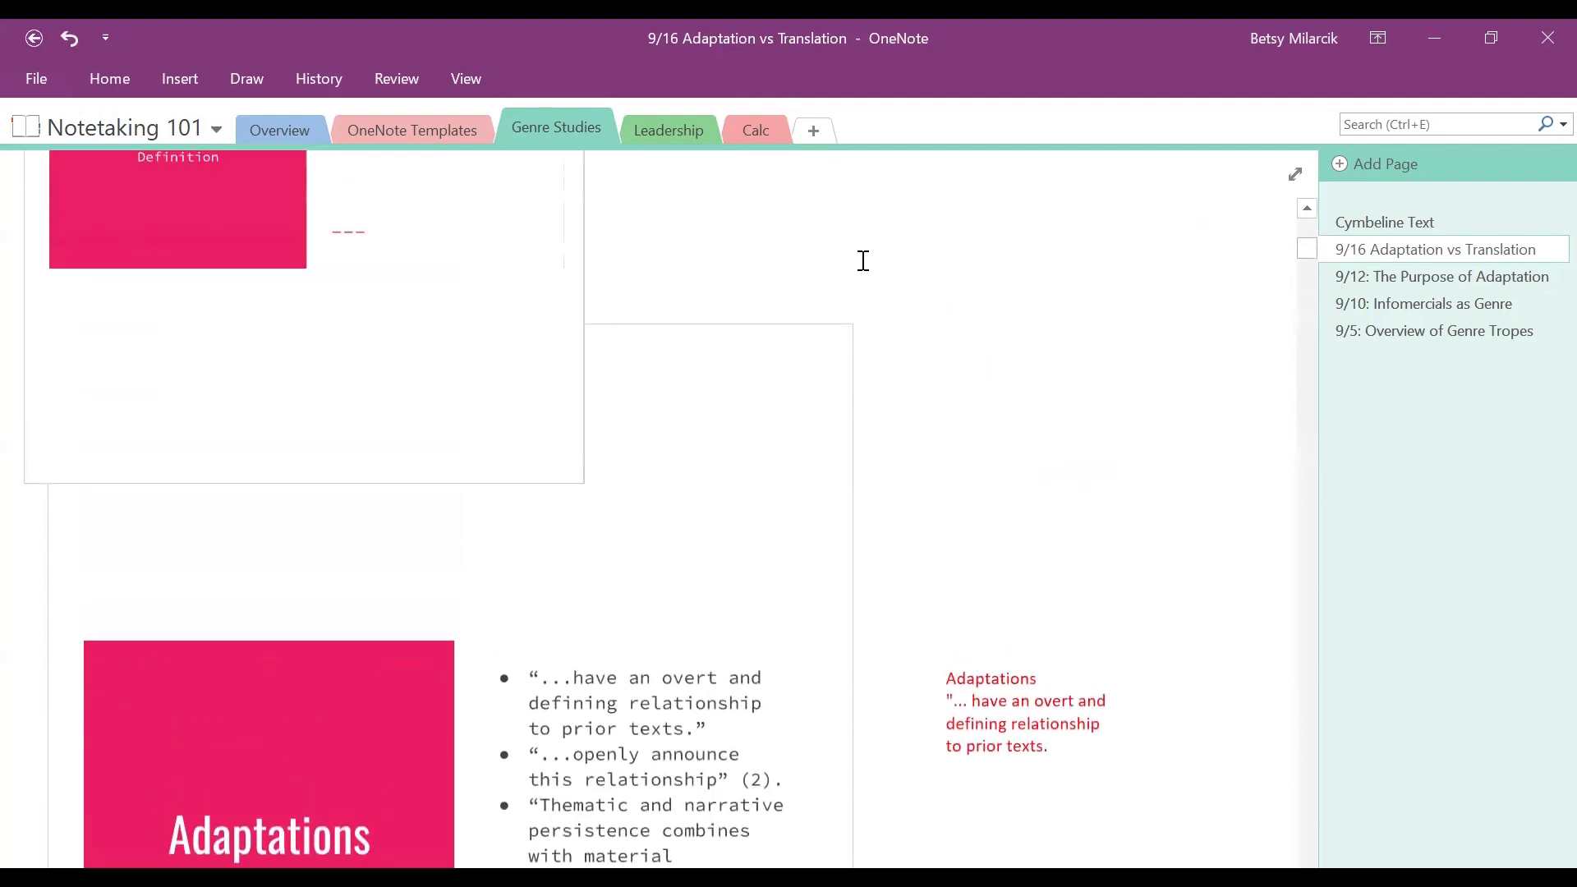
{"action": "scroll", "coordinate": [863, 260], "scroll_direction": "up", "scroll_amount": 6}
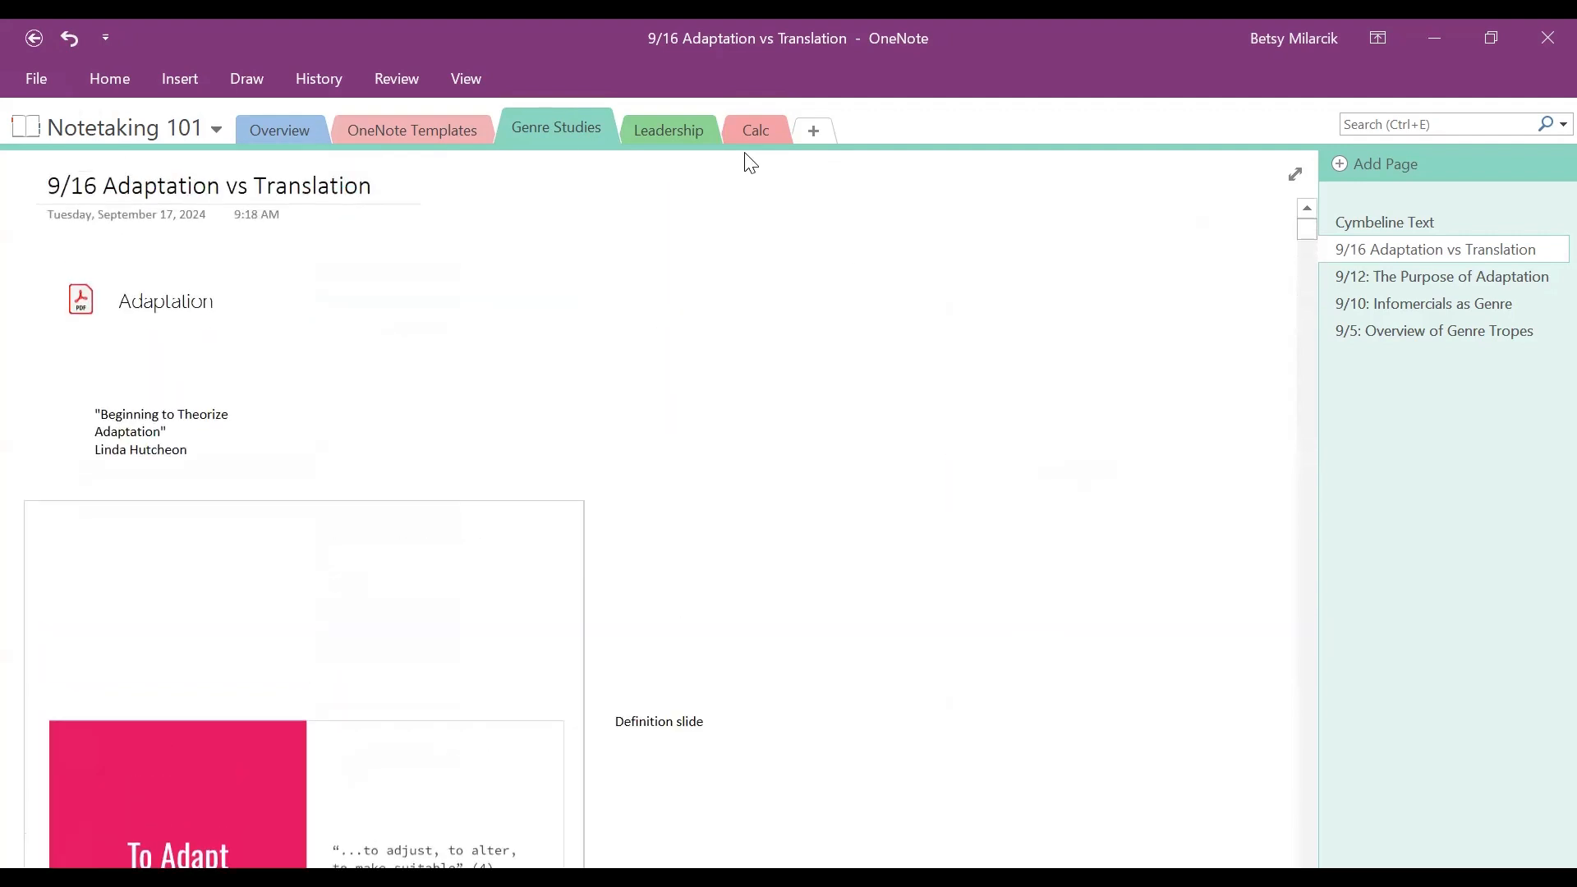
Add a new page titled "Draw" to the Calc section.
{"action": "left_click", "coordinate": [744, 141]}
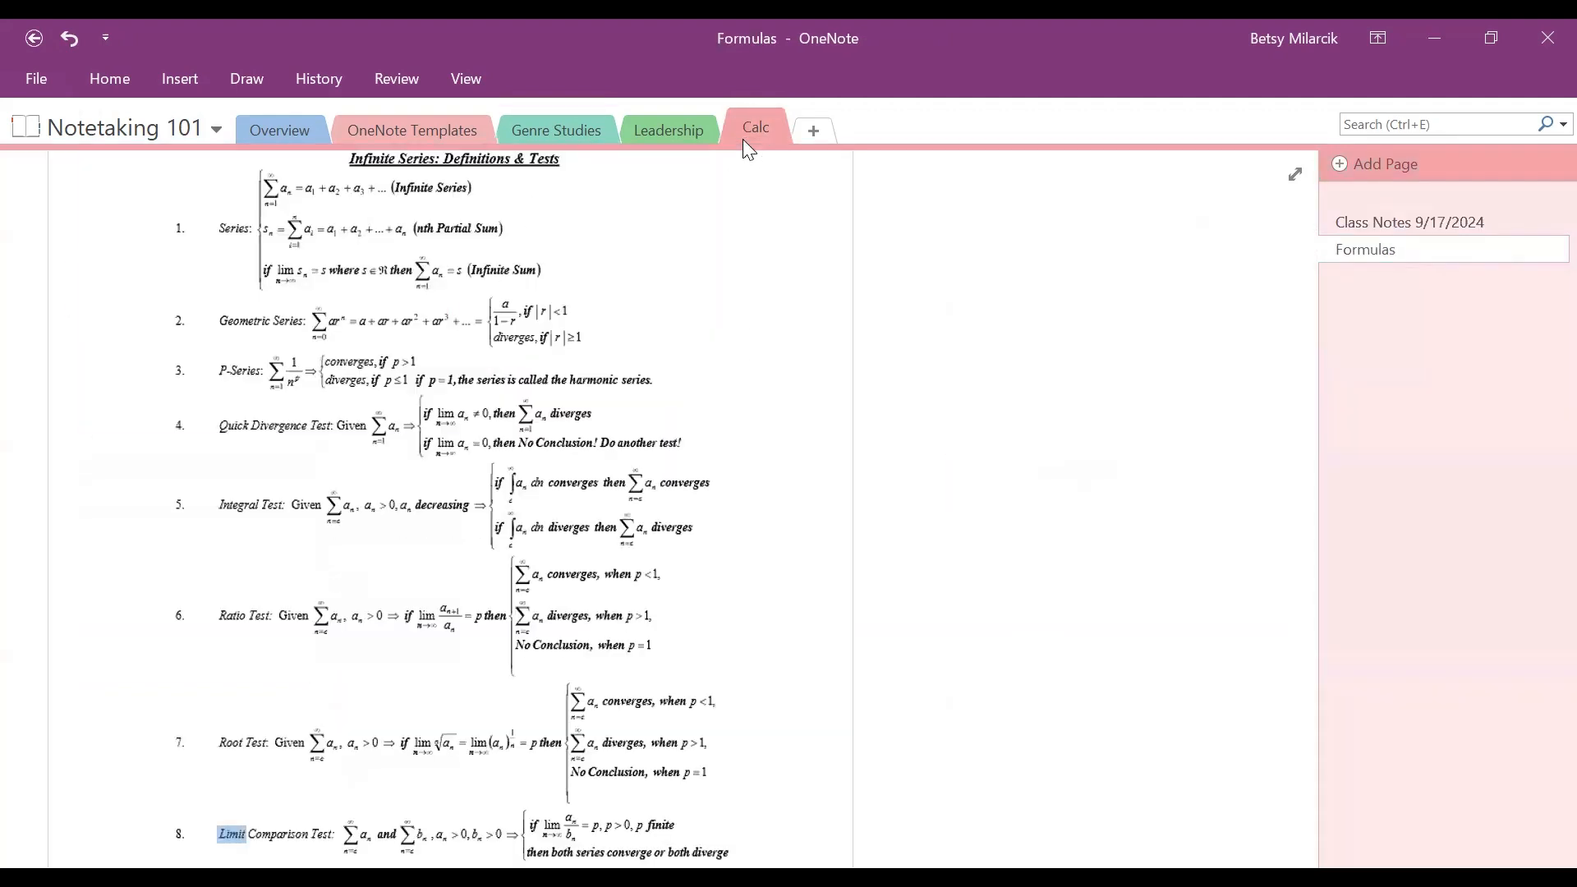
{"action": "left_click", "coordinate": [1342, 165]}
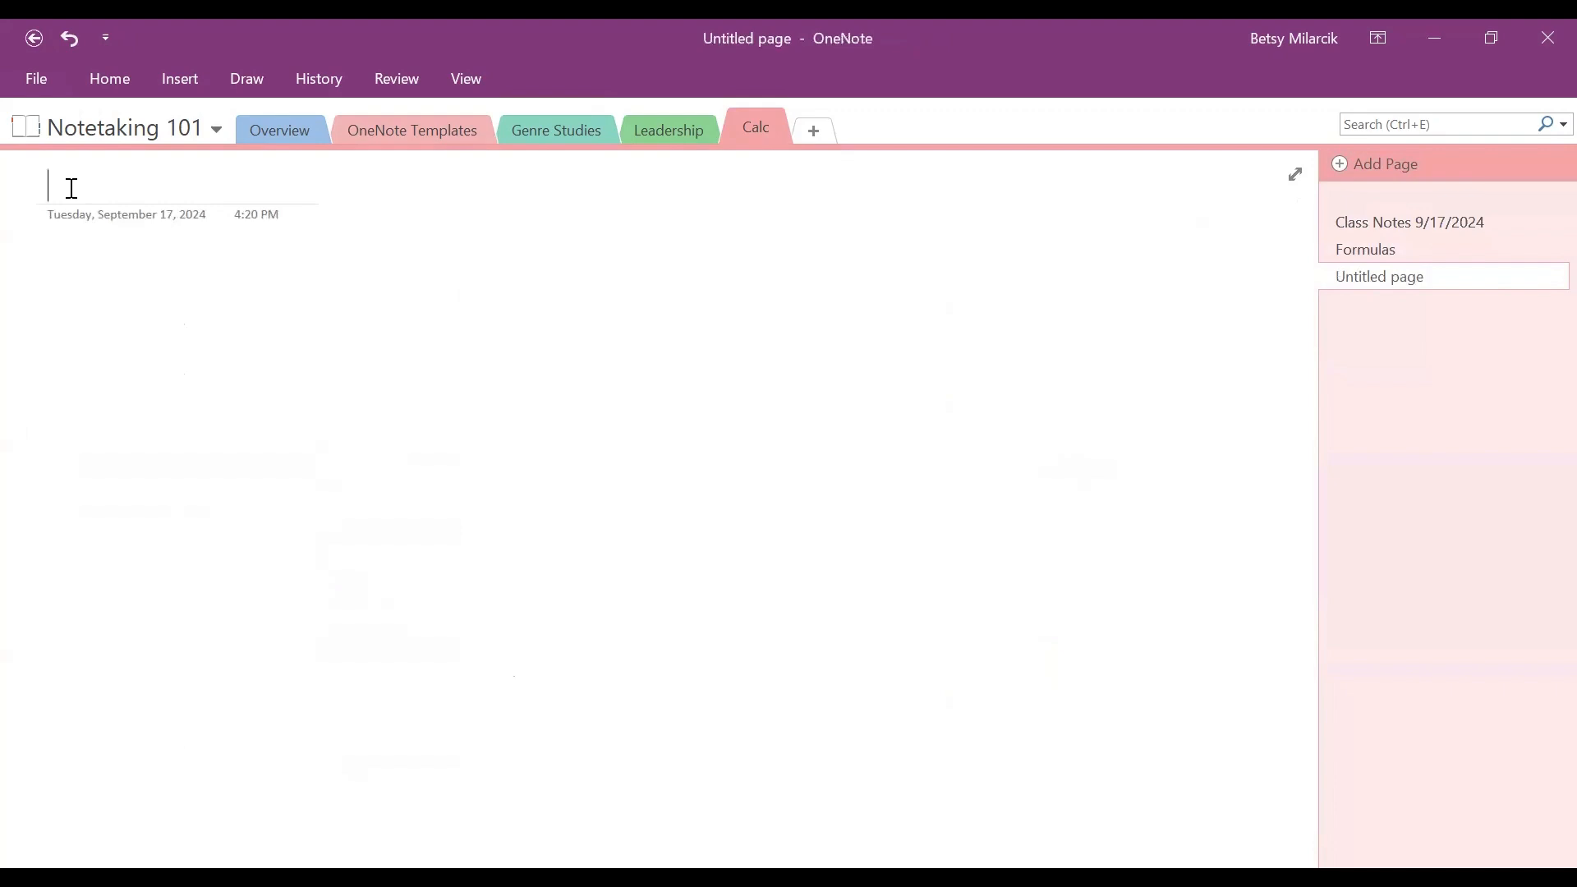
{"action": "type", "text": "Draw"}
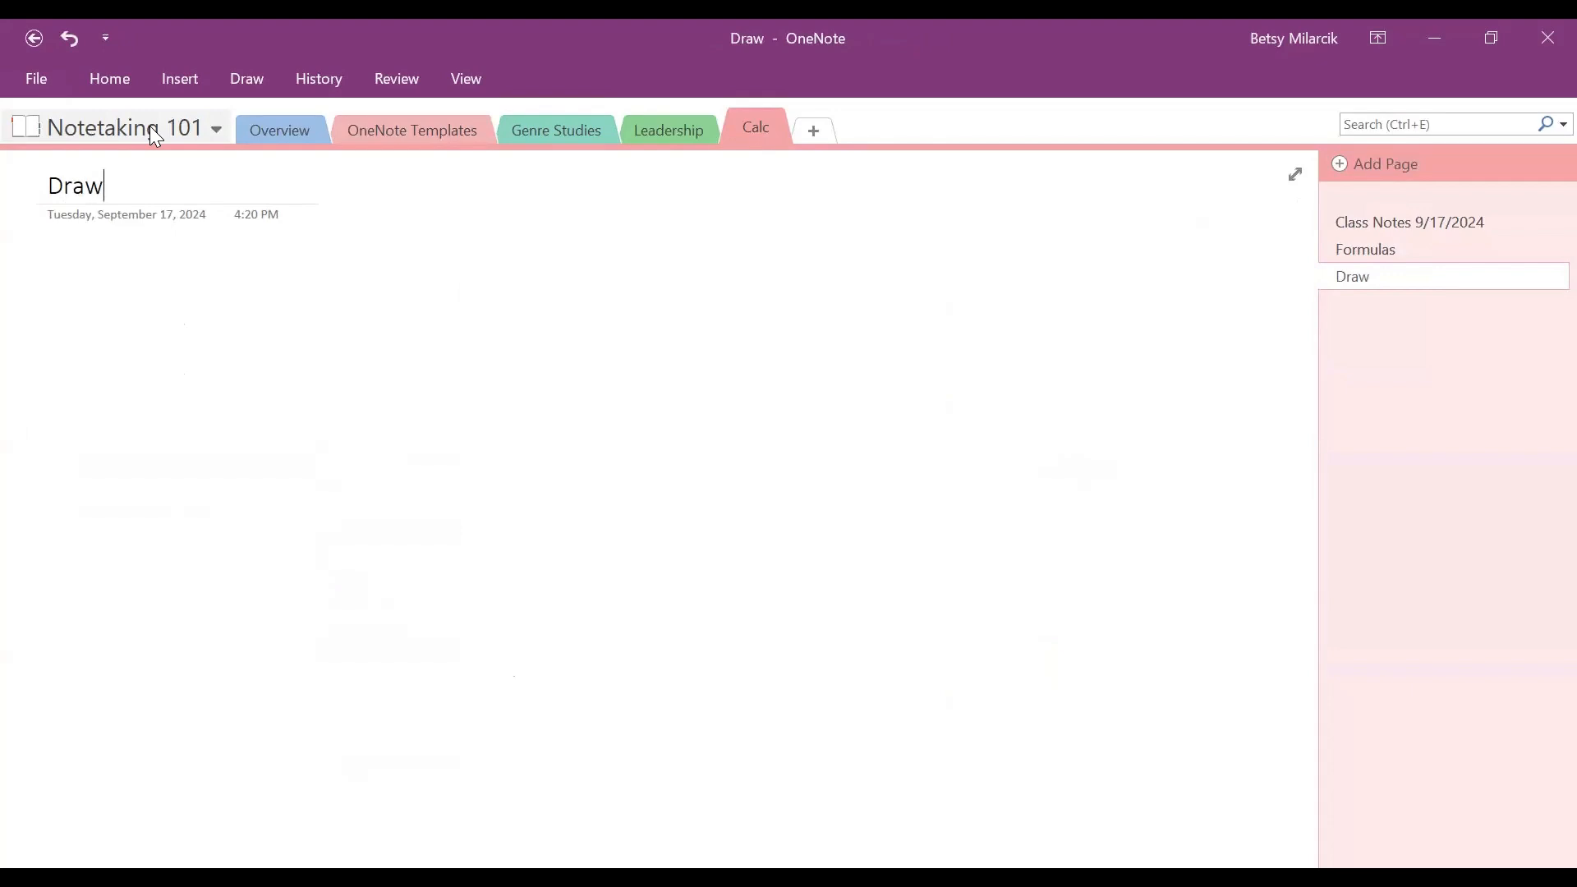
Complete the new Calc page's title so that it reads "Drawing Test".
{"action": "type", "text": "ing T"}
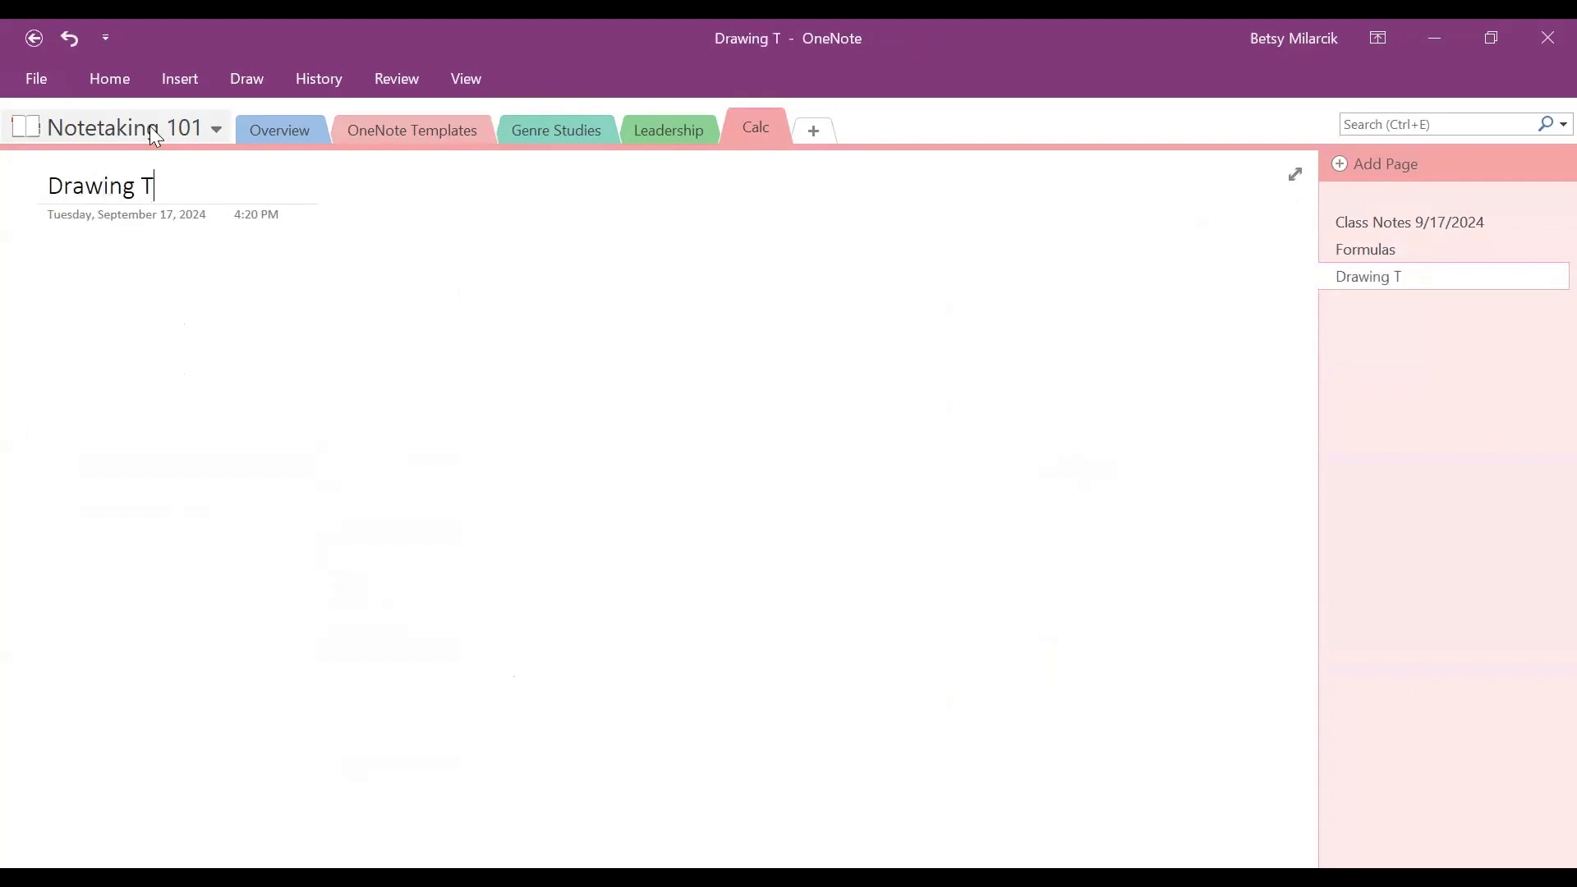
{"action": "type", "text": "est"}
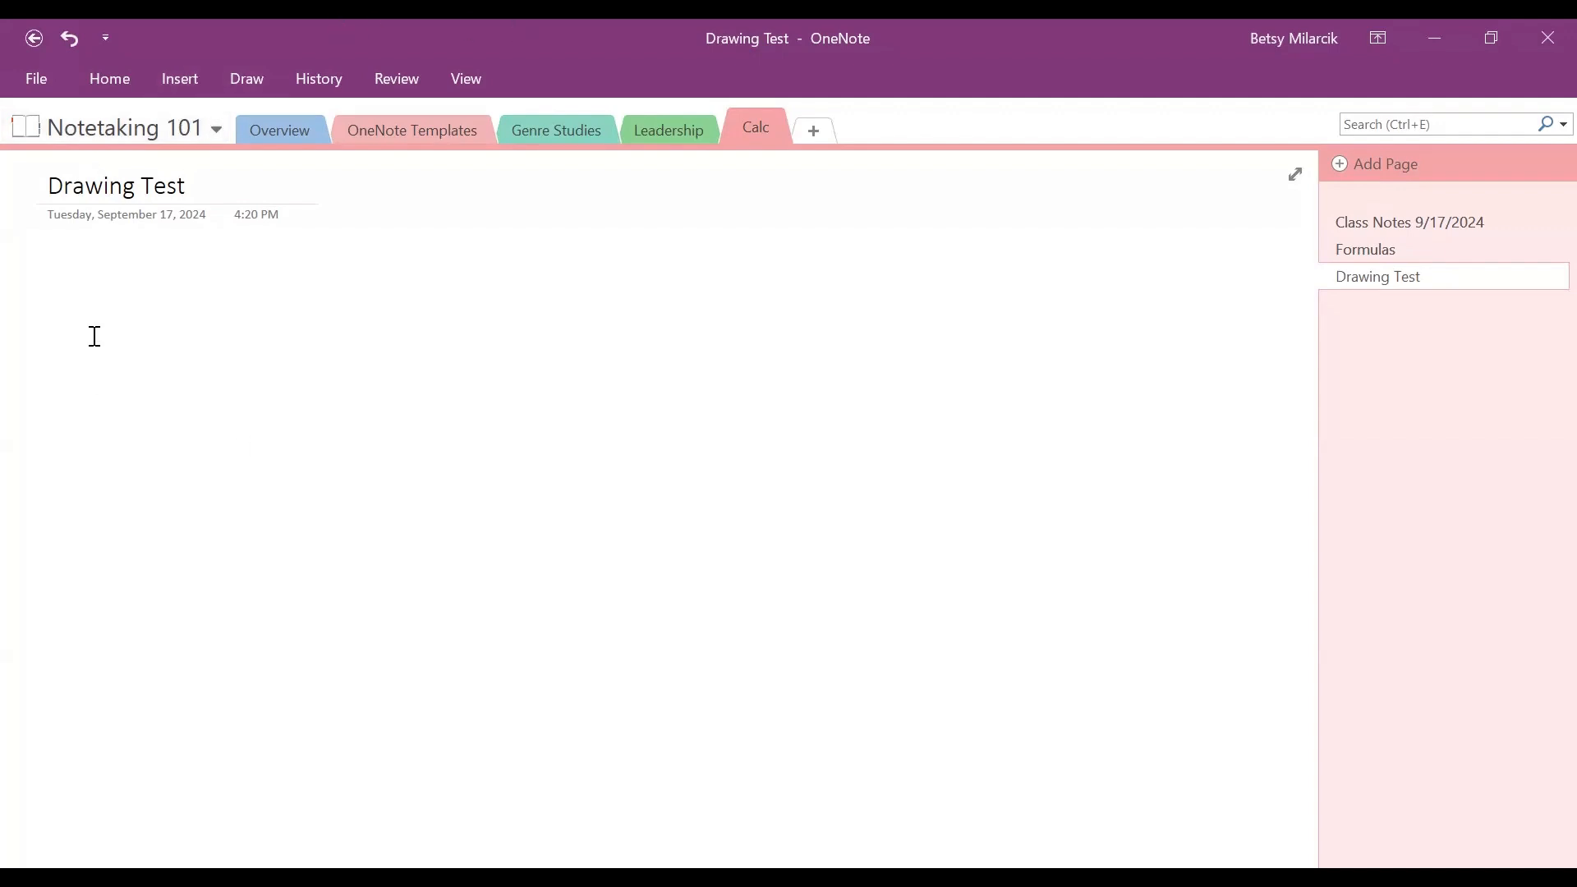
{"action": "key", "text": "Return"}
On the Formulas page, highlight both lines of the Geometric Series formula with the yellow highlighter.
{"action": "left_click", "coordinate": [1333, 245]}
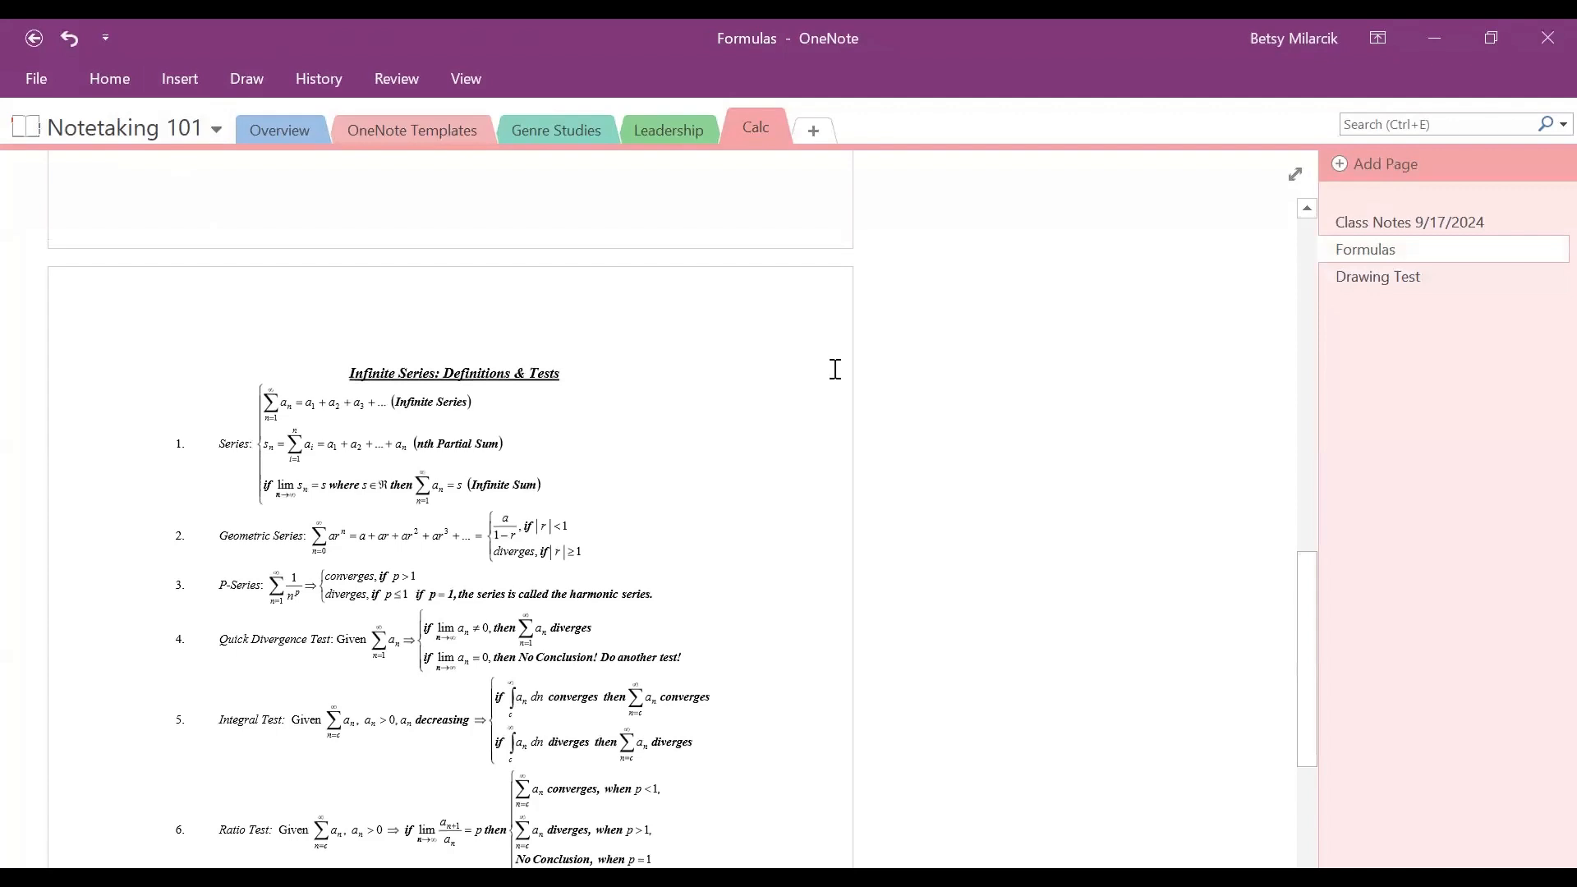
{"action": "left_click", "coordinate": [211, 78]}
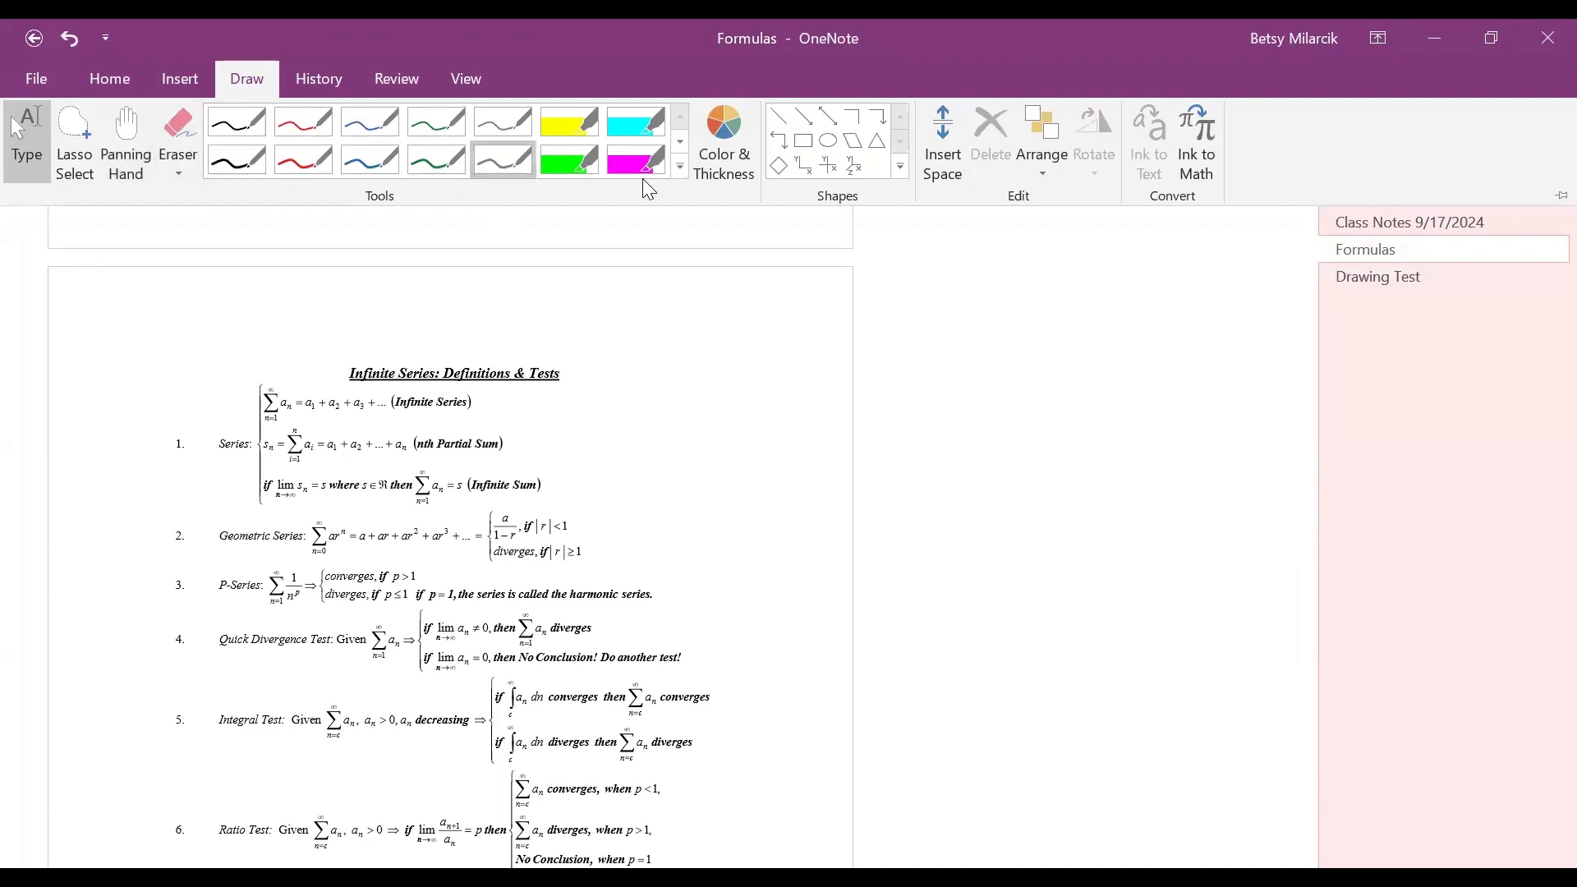
{"action": "left_click", "coordinate": [567, 138]}
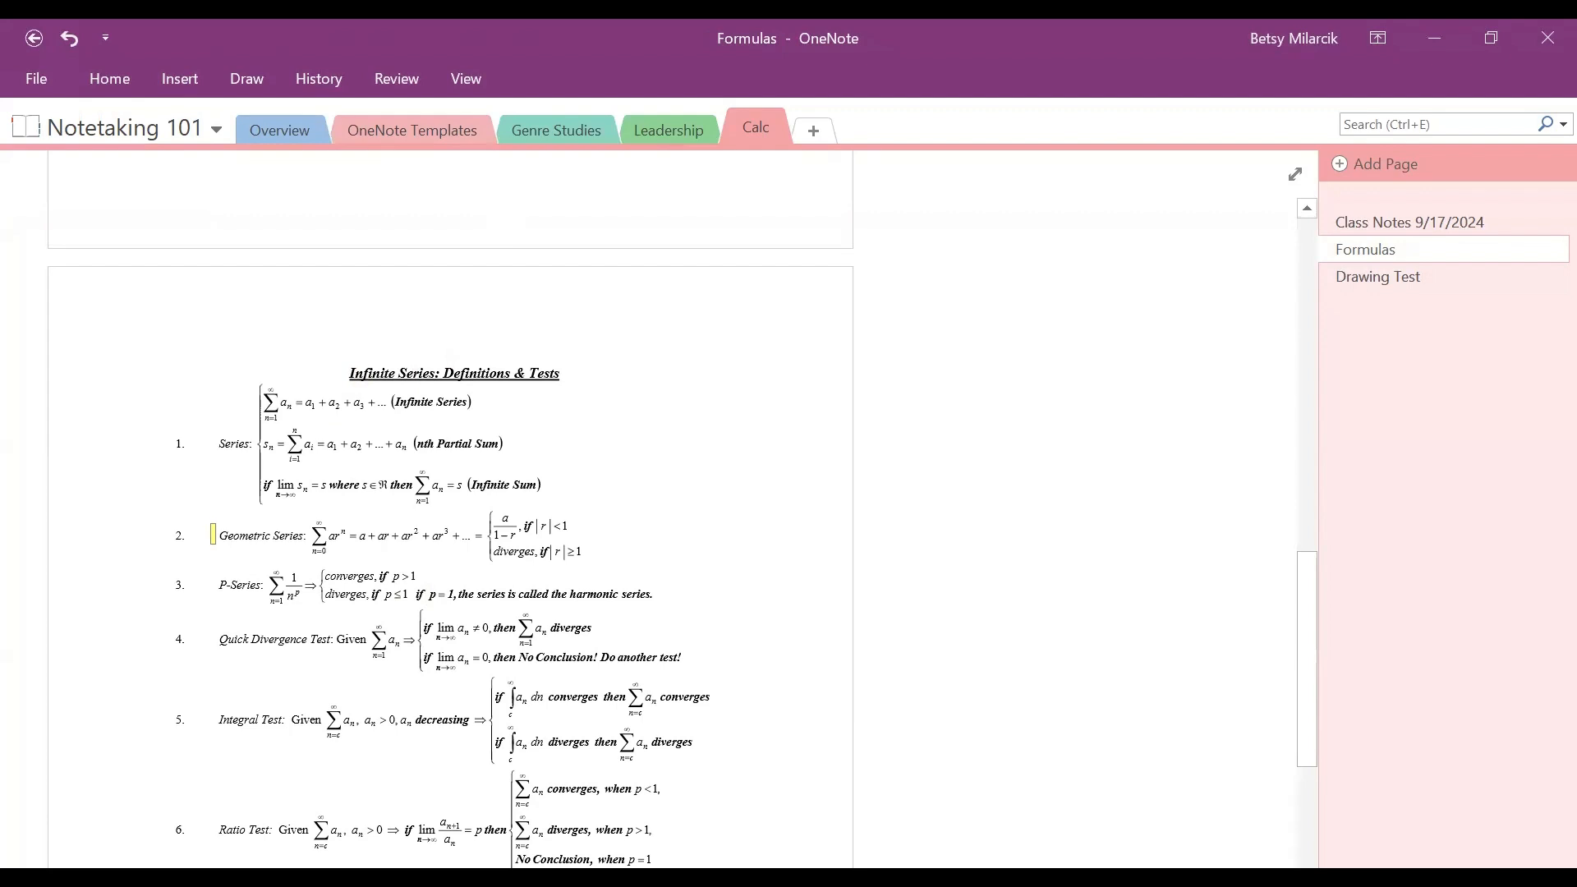
{"action": "left_click_drag", "start_coordinate": [212, 532], "coordinate": [555, 533]}
{"action": "mouse_move", "coordinate": [468, 562]}
{"action": "left_mouse_down"}
{"action": "mouse_move", "coordinate": [608, 559]}
{"action": "mouse_move", "coordinate": [604, 546]}
{"action": "left_mouse_up"}
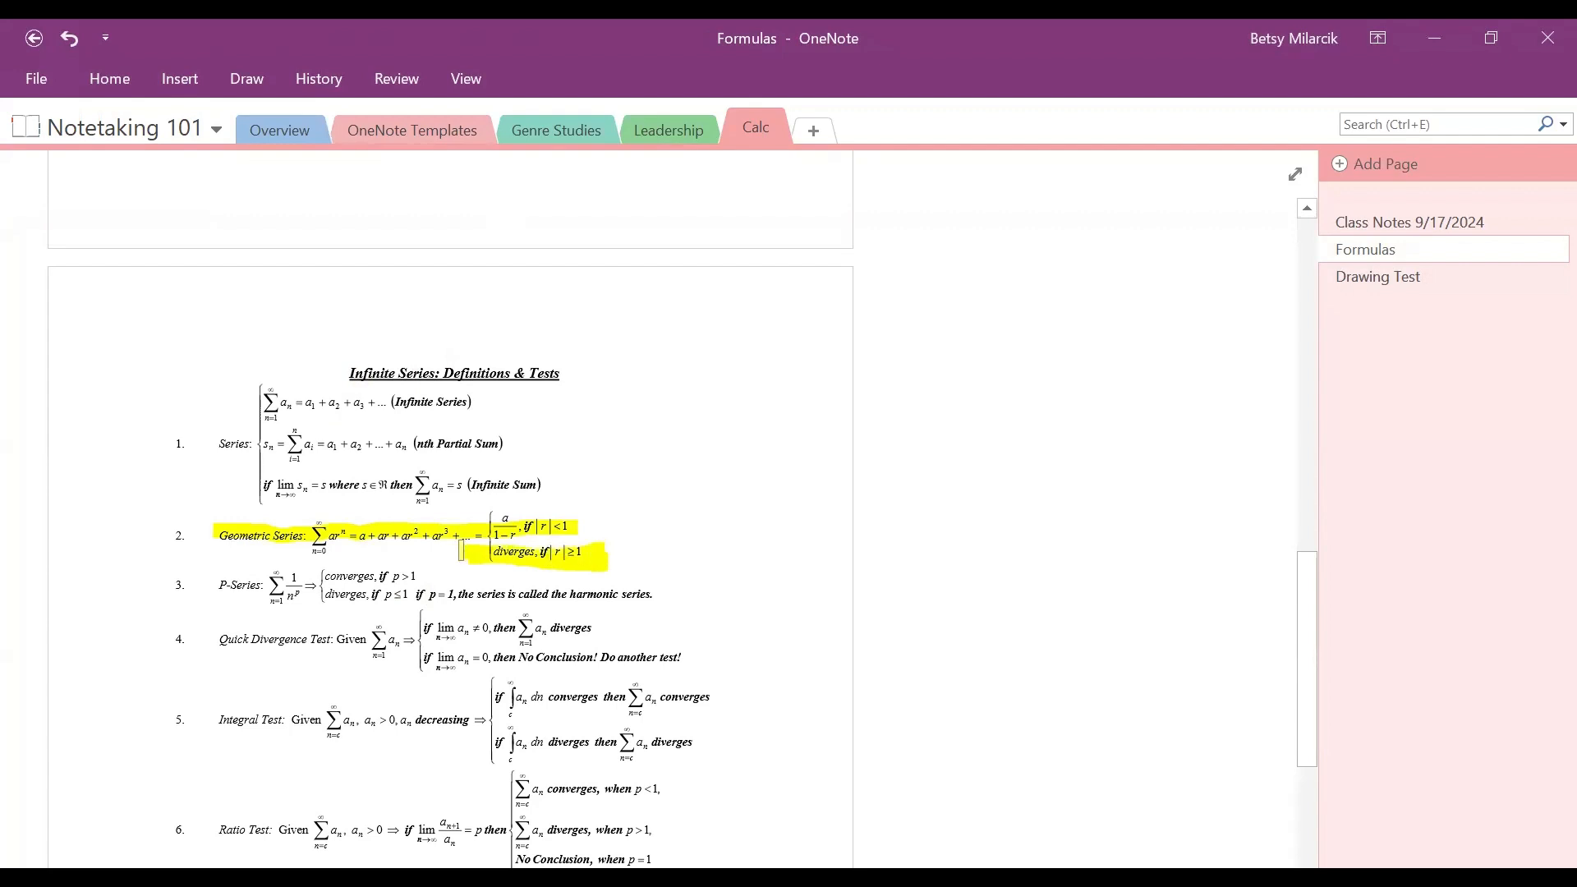
Draw a freehand red pen arrow pointing at the highlighted Geometric Series formula.
{"action": "left_click", "coordinate": [247, 79]}
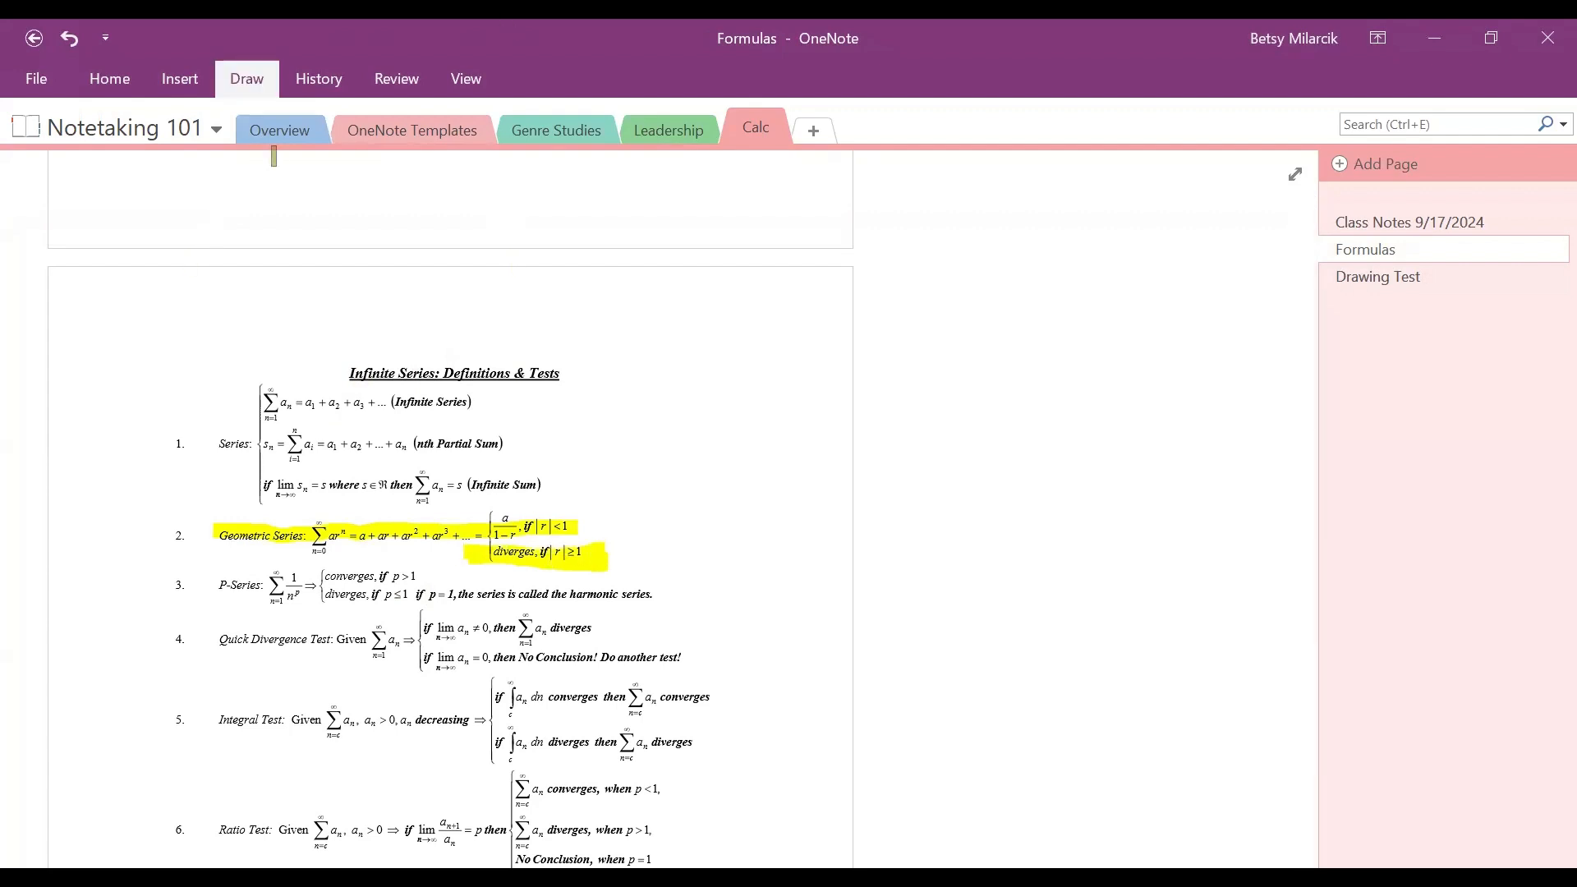
{"action": "left_click", "coordinate": [315, 155]}
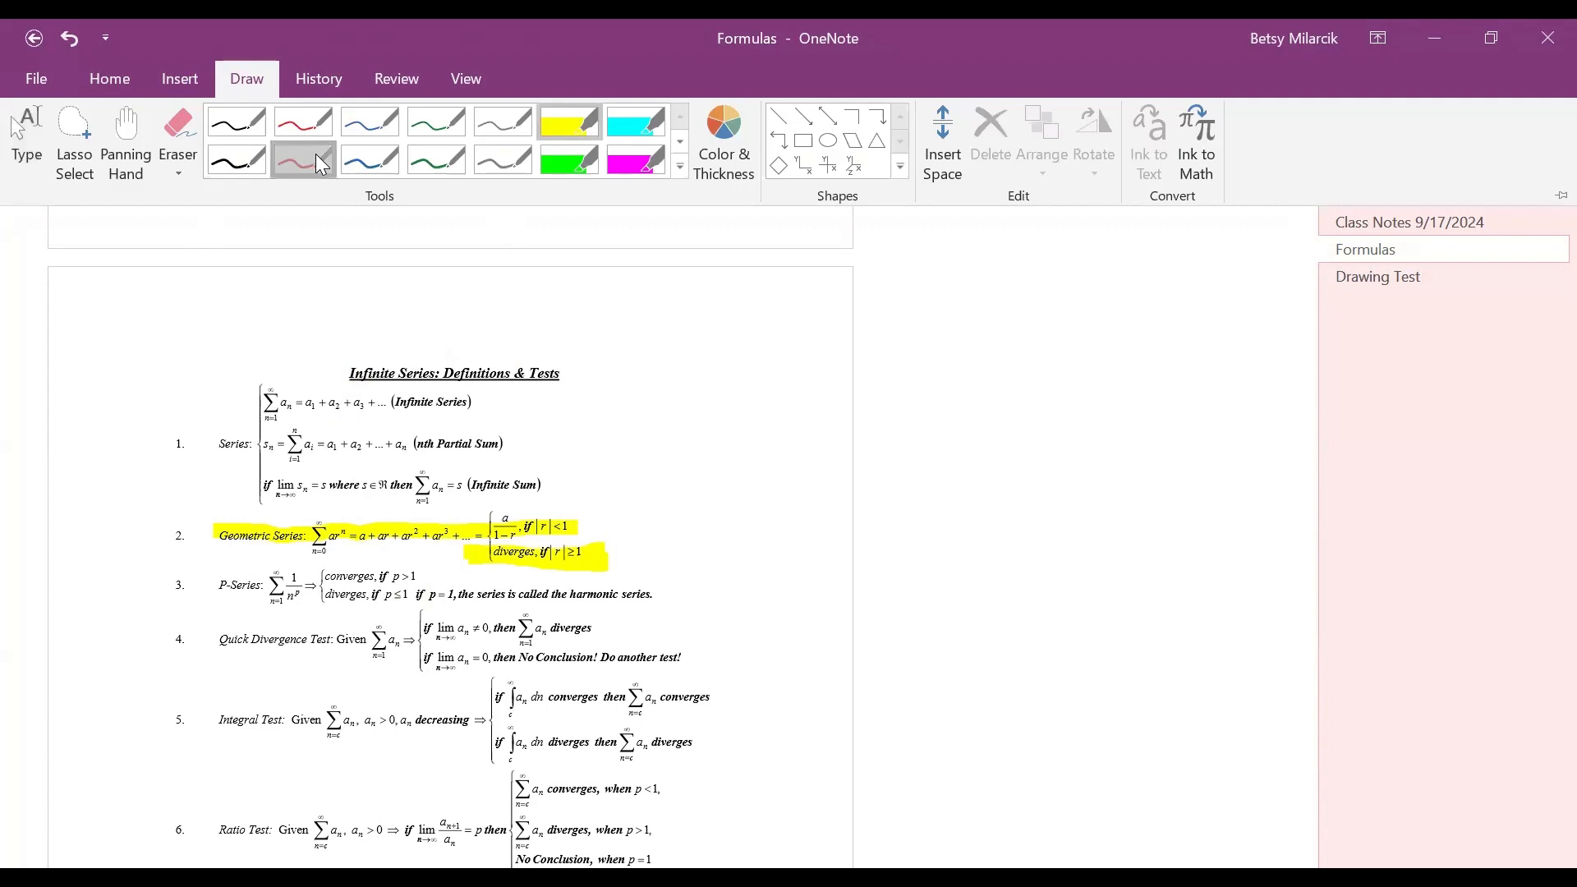
{"action": "mouse_move", "coordinate": [631, 516]}
{"action": "left_mouse_down"}
{"action": "mouse_move", "coordinate": [695, 489]}
{"action": "mouse_move", "coordinate": [681, 532]}
{"action": "mouse_move", "coordinate": [620, 512]}
{"action": "mouse_move", "coordinate": [651, 449]}
{"action": "left_mouse_up"}
{"action": "left_click", "coordinate": [246, 78]}
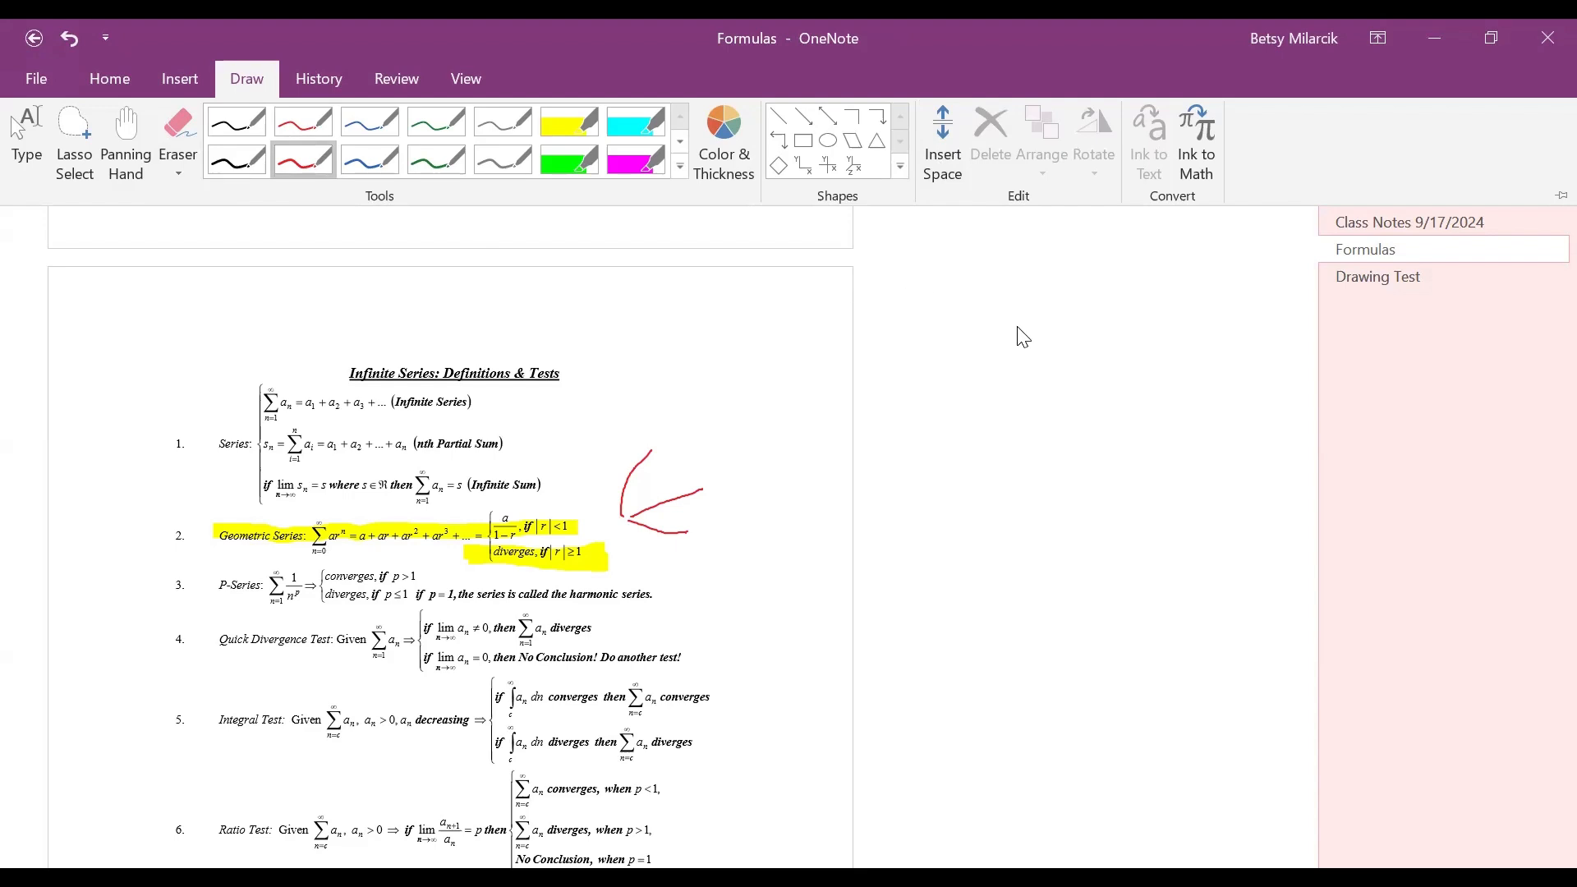
{"action": "scroll", "coordinate": [1020, 334], "scroll_direction": "up", "scroll_amount": 5}
{"action": "scroll", "coordinate": [1051, 329], "scroll_direction": "up", "scroll_amount": 8}
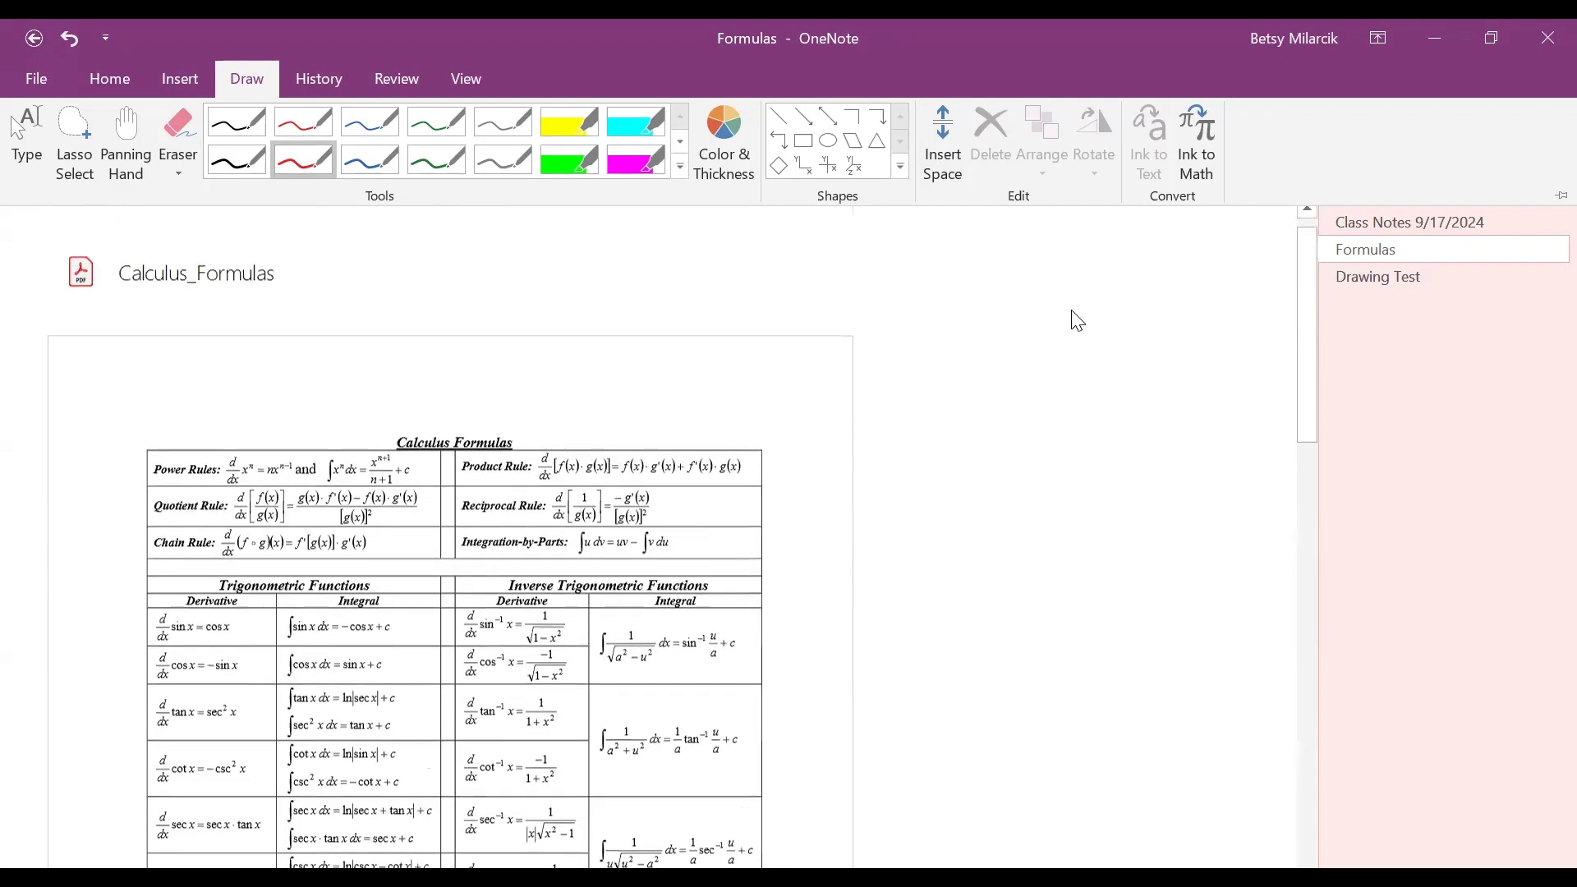
On the Drawing Test page, handwrite "sin²x" with the black pen below the title.
{"action": "left_click", "coordinate": [1404, 276]}
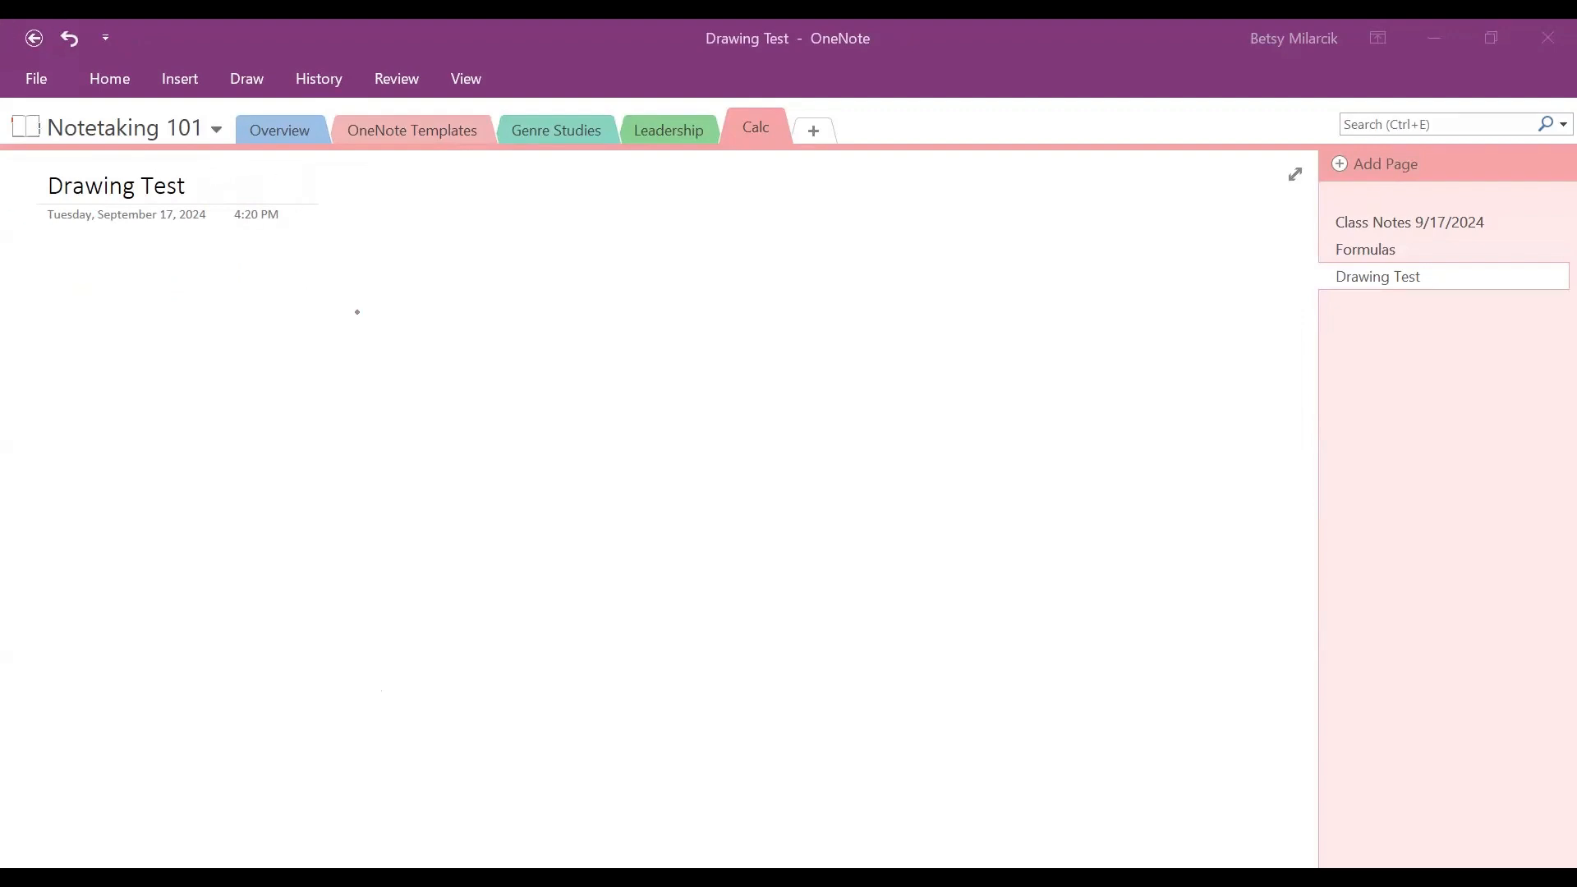
{"action": "left_click", "coordinate": [247, 79]}
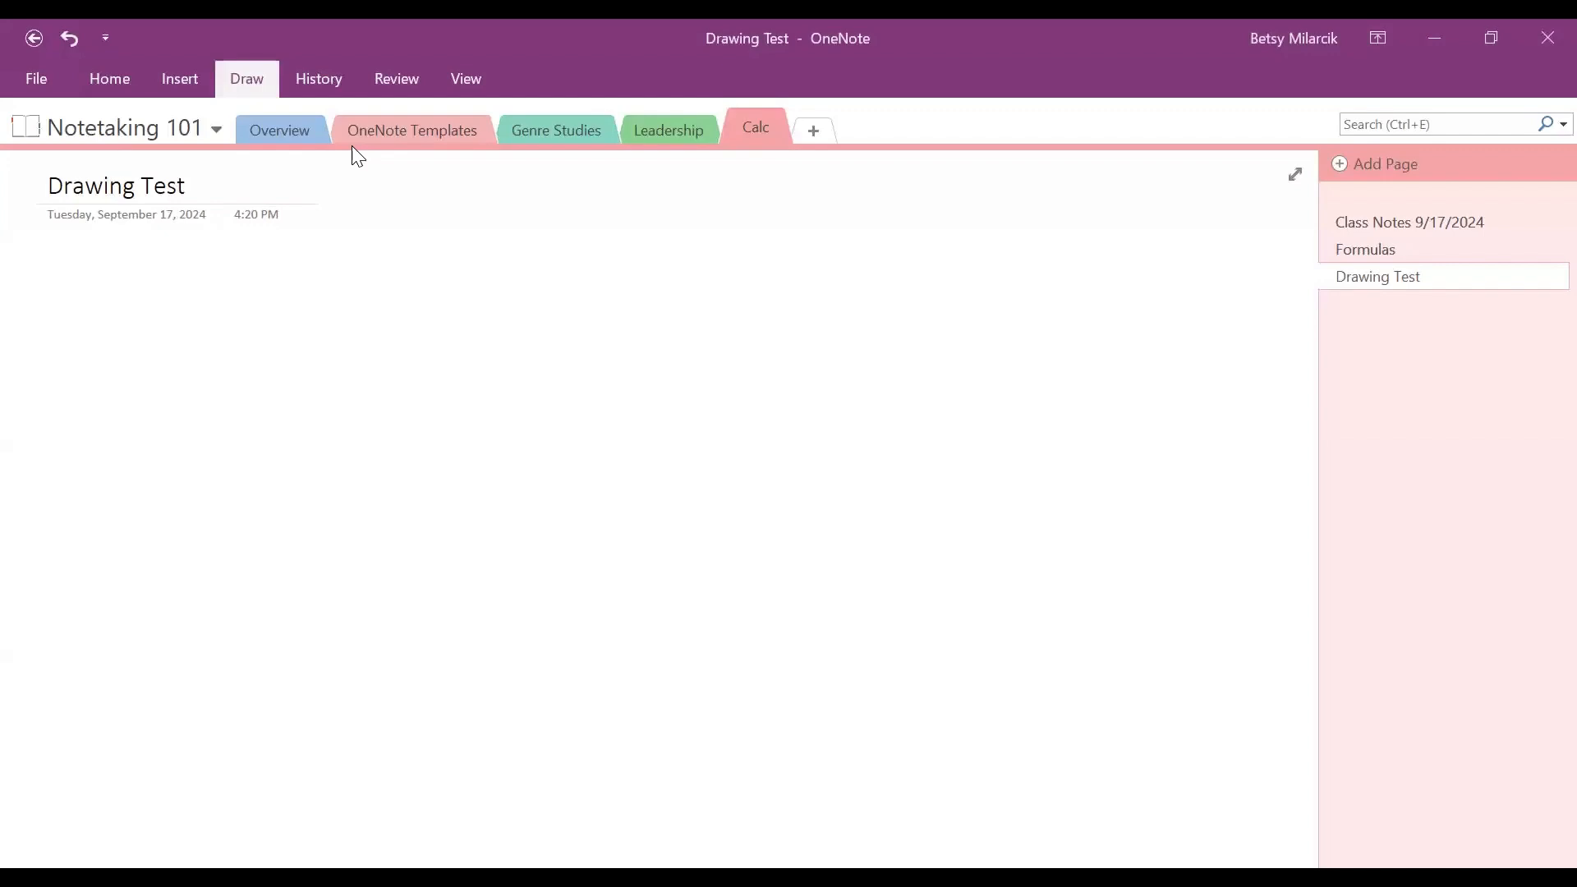
{"action": "left_click", "coordinate": [230, 154]}
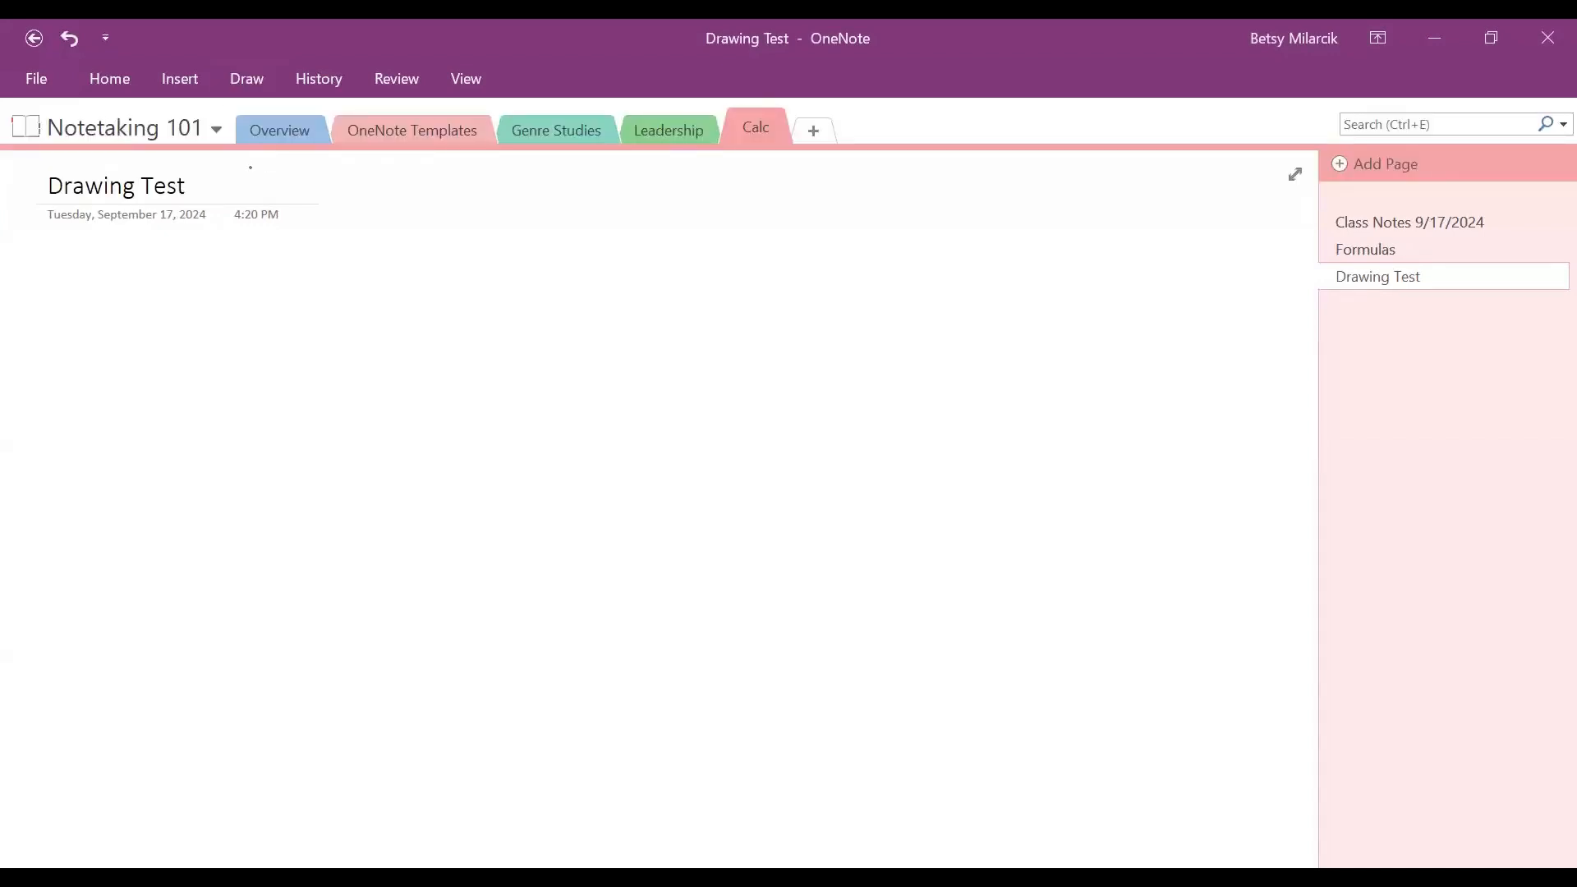
{"action": "mouse_move", "coordinate": [404, 316]}
{"action": "left_mouse_down"}
{"action": "mouse_move", "coordinate": [372, 316]}
{"action": "mouse_move", "coordinate": [405, 343]}
{"action": "mouse_move", "coordinate": [388, 363]}
{"action": "mouse_move", "coordinate": [361, 353]}
{"action": "mouse_move", "coordinate": [423, 355]}
{"action": "left_mouse_up"}
{"action": "mouse_move", "coordinate": [445, 319]}
{"action": "left_mouse_down"}
{"action": "mouse_move", "coordinate": [452, 367]}
{"action": "mouse_move", "coordinate": [454, 329]}
{"action": "mouse_move", "coordinate": [474, 329]}
{"action": "mouse_move", "coordinate": [482, 361]}
{"action": "left_mouse_up"}
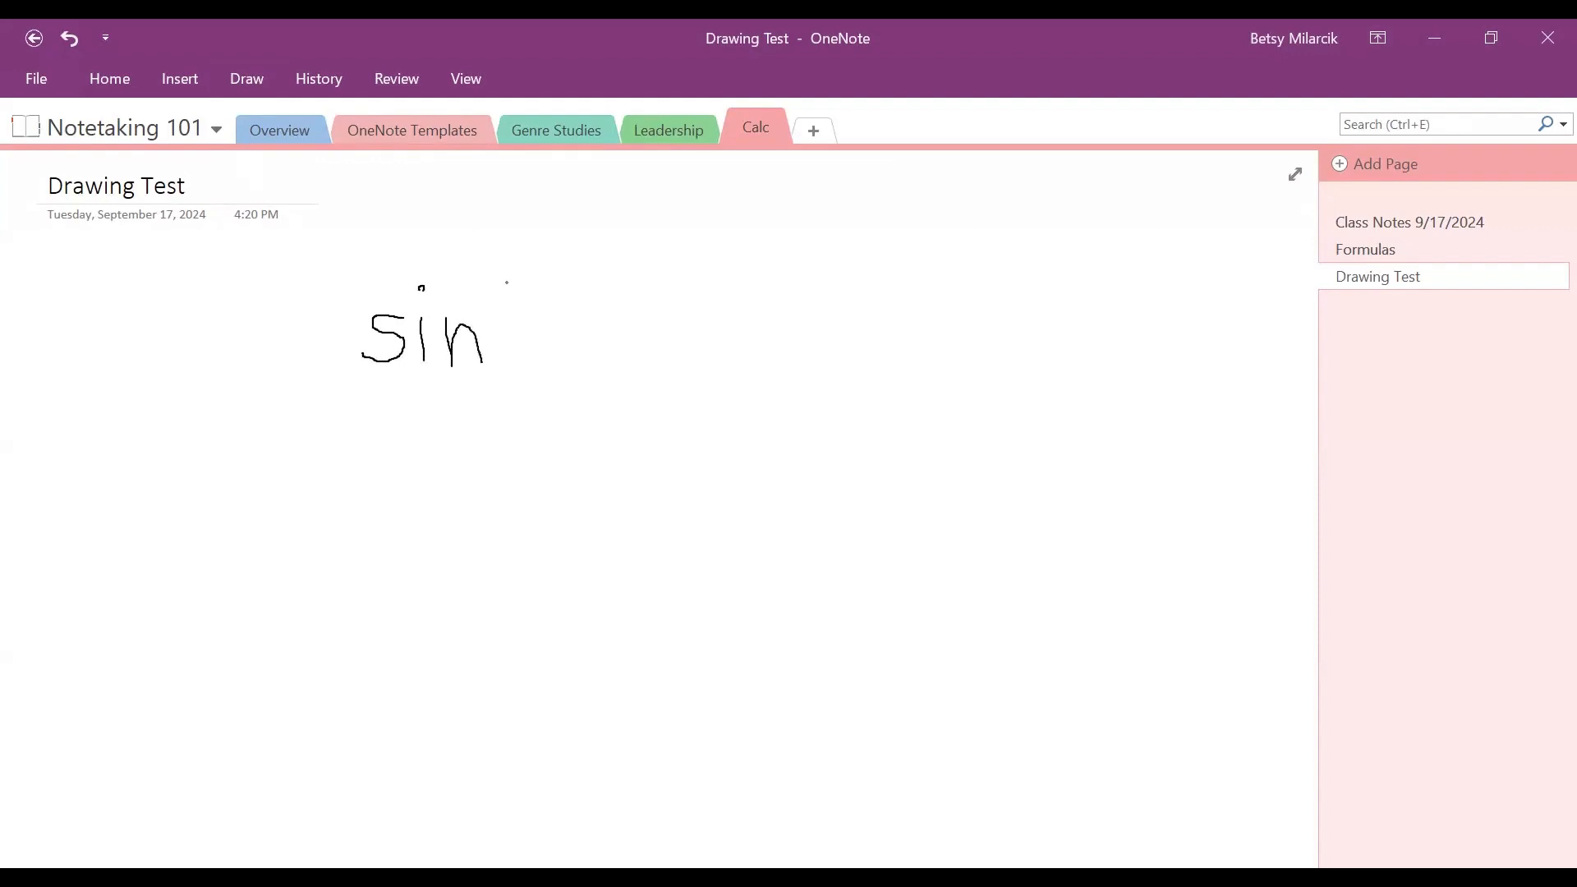
{"action": "mouse_move", "coordinate": [480, 273]}
{"action": "left_mouse_down"}
{"action": "mouse_move", "coordinate": [500, 277]}
{"action": "mouse_move", "coordinate": [487, 302]}
{"action": "mouse_move", "coordinate": [518, 305]}
{"action": "mouse_move", "coordinate": [544, 357]}
{"action": "mouse_move", "coordinate": [526, 337]}
{"action": "mouse_move", "coordinate": [511, 358]}
{"action": "left_mouse_up"}
Handwrite "for test" in black ink below and beside the handwritten formula.
{"action": "mouse_move", "coordinate": [710, 472]}
{"action": "left_mouse_down"}
{"action": "mouse_move", "coordinate": [685, 475]}
{"action": "mouse_move", "coordinate": [691, 522]}
{"action": "mouse_move", "coordinate": [678, 495]}
{"action": "mouse_move", "coordinate": [700, 488]}
{"action": "mouse_move", "coordinate": [729, 511]}
{"action": "mouse_move", "coordinate": [739, 491]}
{"action": "mouse_move", "coordinate": [752, 513]}
{"action": "left_mouse_up"}
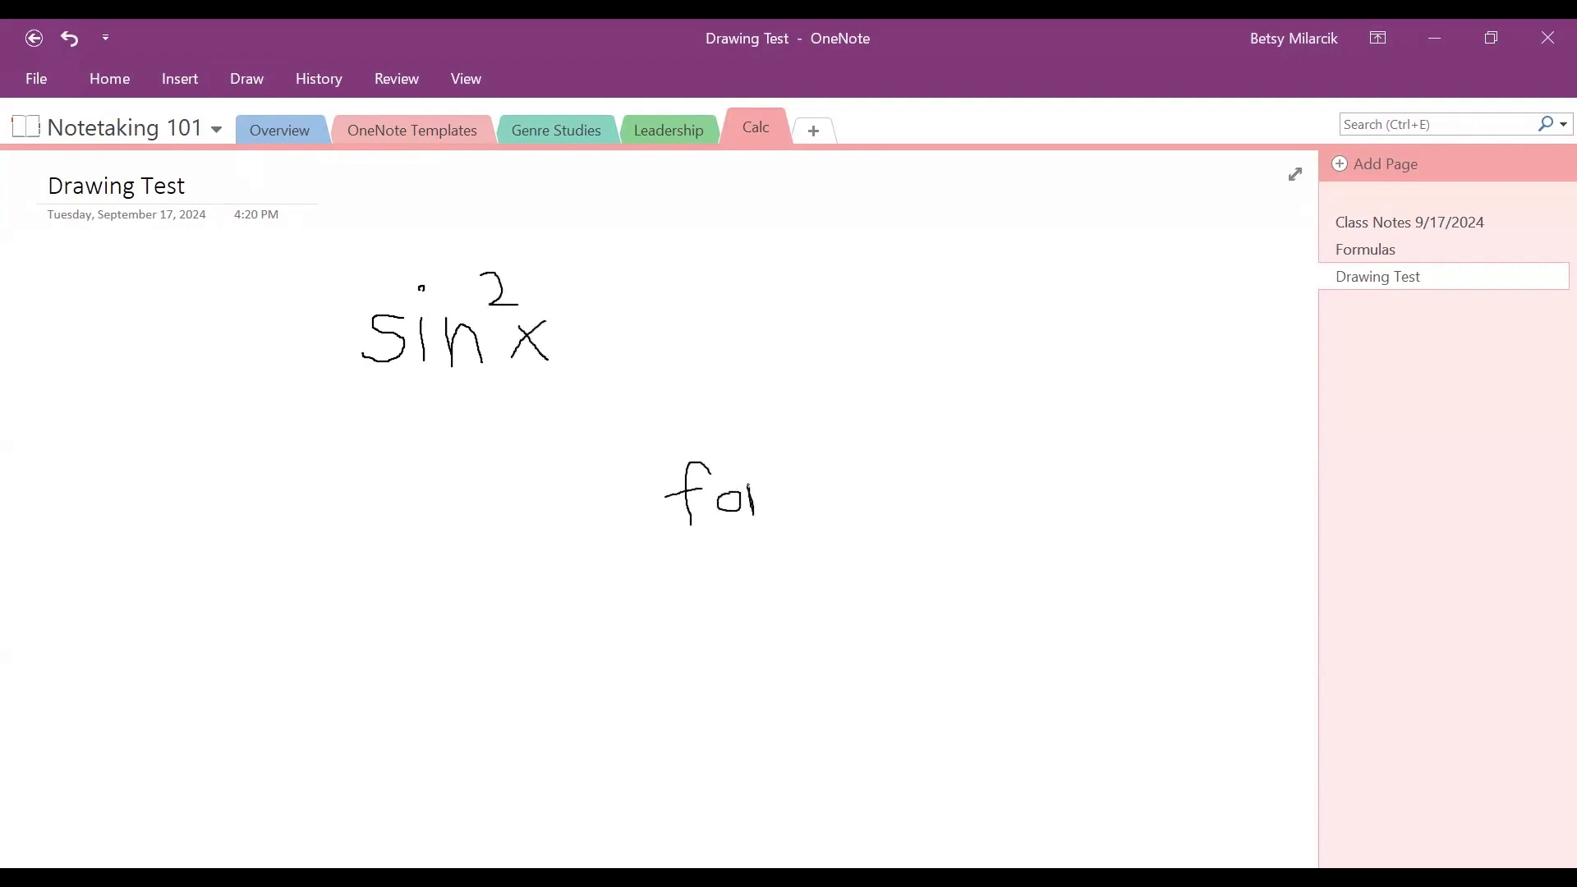
{"action": "mouse_move", "coordinate": [796, 441]}
{"action": "left_mouse_down"}
{"action": "mouse_move", "coordinate": [797, 490]}
{"action": "mouse_move", "coordinate": [804, 463]}
{"action": "mouse_move", "coordinate": [840, 475]}
{"action": "mouse_move", "coordinate": [821, 482]}
{"action": "mouse_move", "coordinate": [847, 479]}
{"action": "mouse_move", "coordinate": [851, 457]}
{"action": "mouse_move", "coordinate": [878, 473]}
{"action": "mouse_move", "coordinate": [854, 484]}
{"action": "left_mouse_up"}
{"action": "mouse_move", "coordinate": [878, 414]}
{"action": "left_mouse_down"}
{"action": "mouse_move", "coordinate": [896, 452]}
{"action": "mouse_move", "coordinate": [906, 420]}
{"action": "left_mouse_up"}
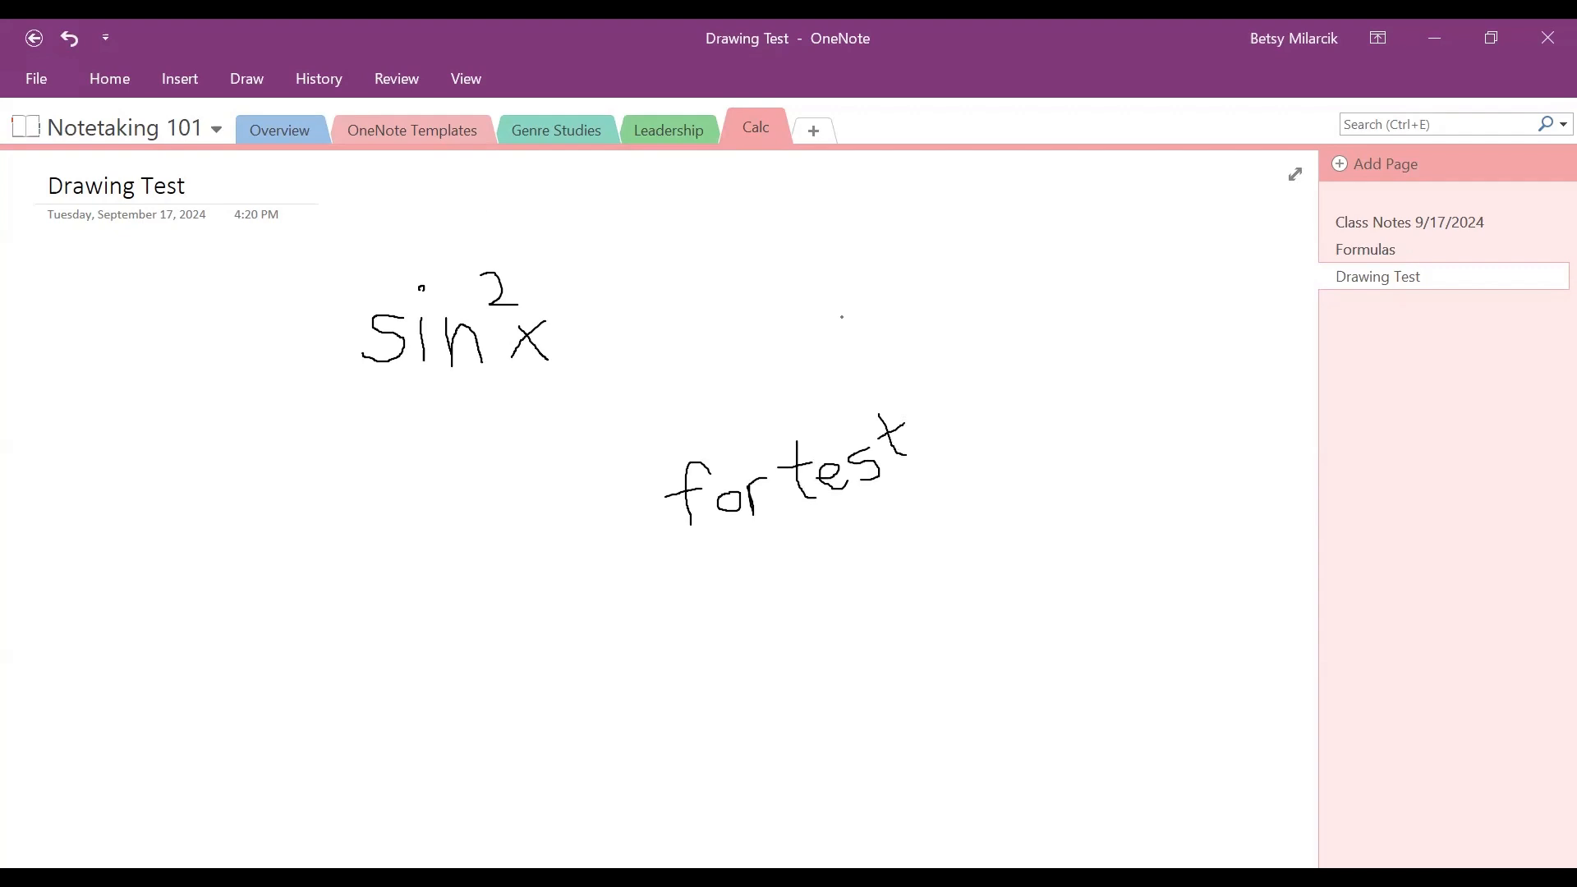
Lasso the handwritten "sin²x" and convert it with Ink to Math into an inserted equation.
{"action": "left_click", "coordinate": [246, 79]}
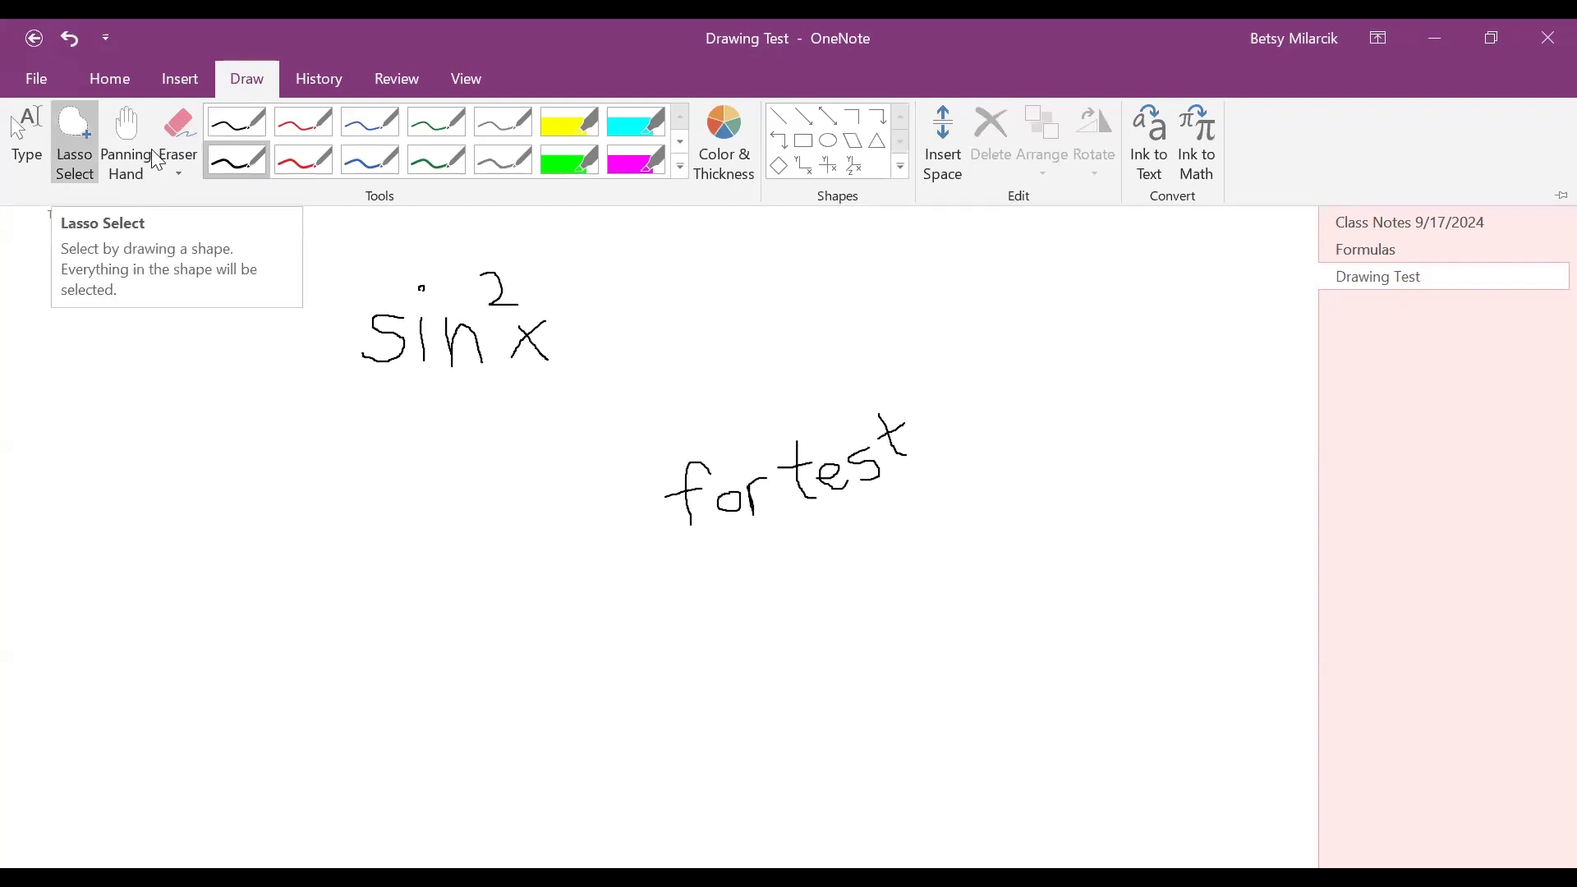
{"action": "left_click", "coordinate": [66, 148]}
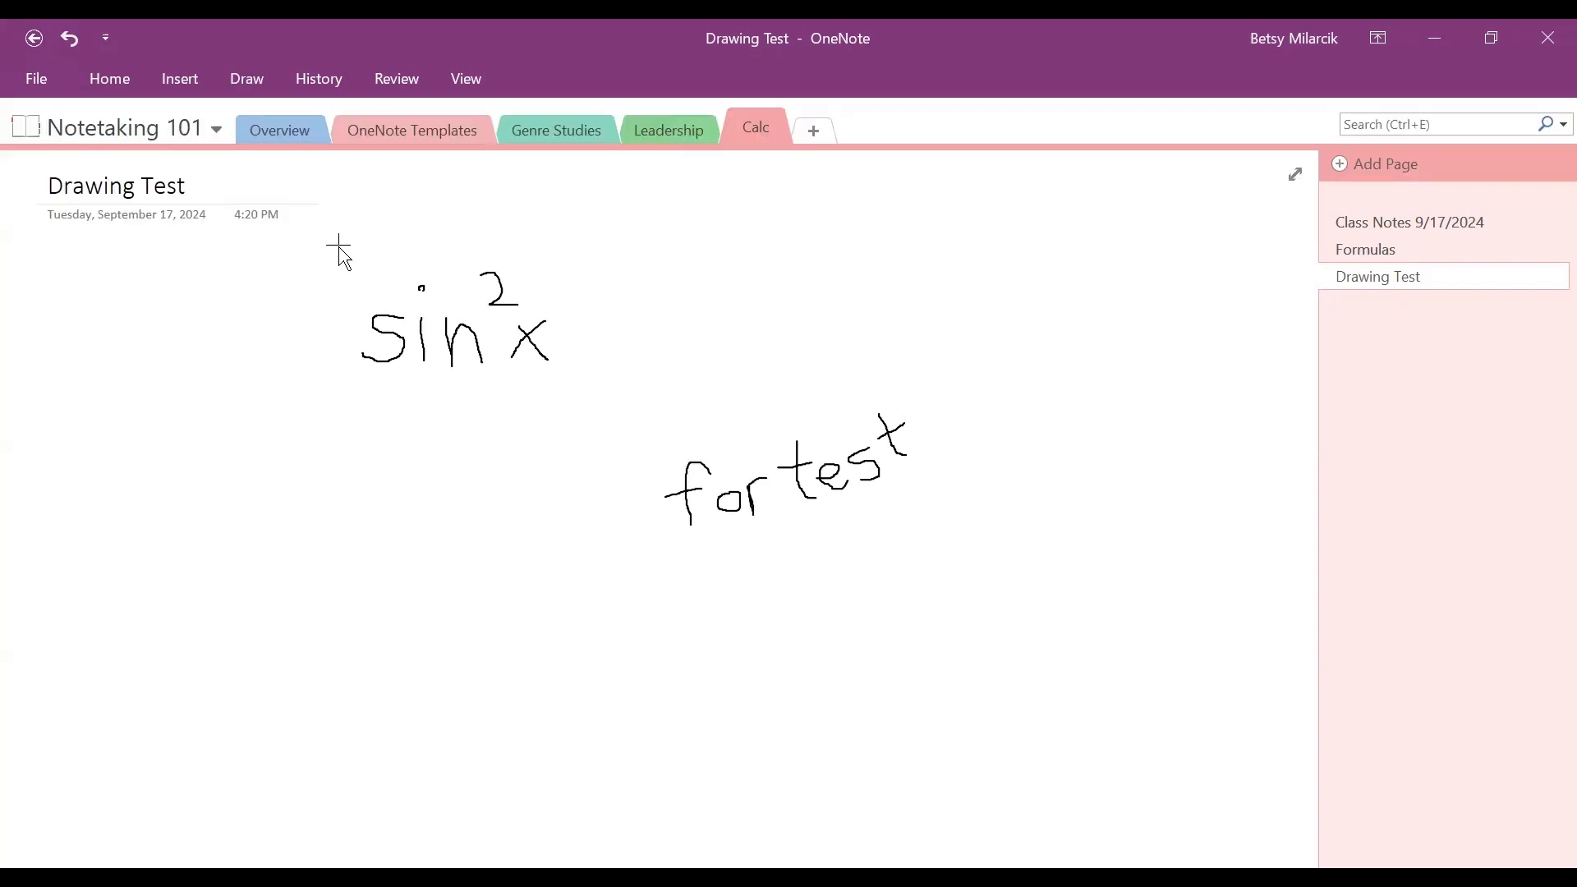
{"action": "mouse_move", "coordinate": [339, 245]}
{"action": "left_mouse_down"}
{"action": "mouse_move", "coordinate": [475, 231]}
{"action": "mouse_move", "coordinate": [568, 315]}
{"action": "mouse_move", "coordinate": [558, 443]}
{"action": "mouse_move", "coordinate": [369, 475]}
{"action": "mouse_move", "coordinate": [306, 348]}
{"action": "mouse_move", "coordinate": [325, 268]}
{"action": "left_mouse_up"}
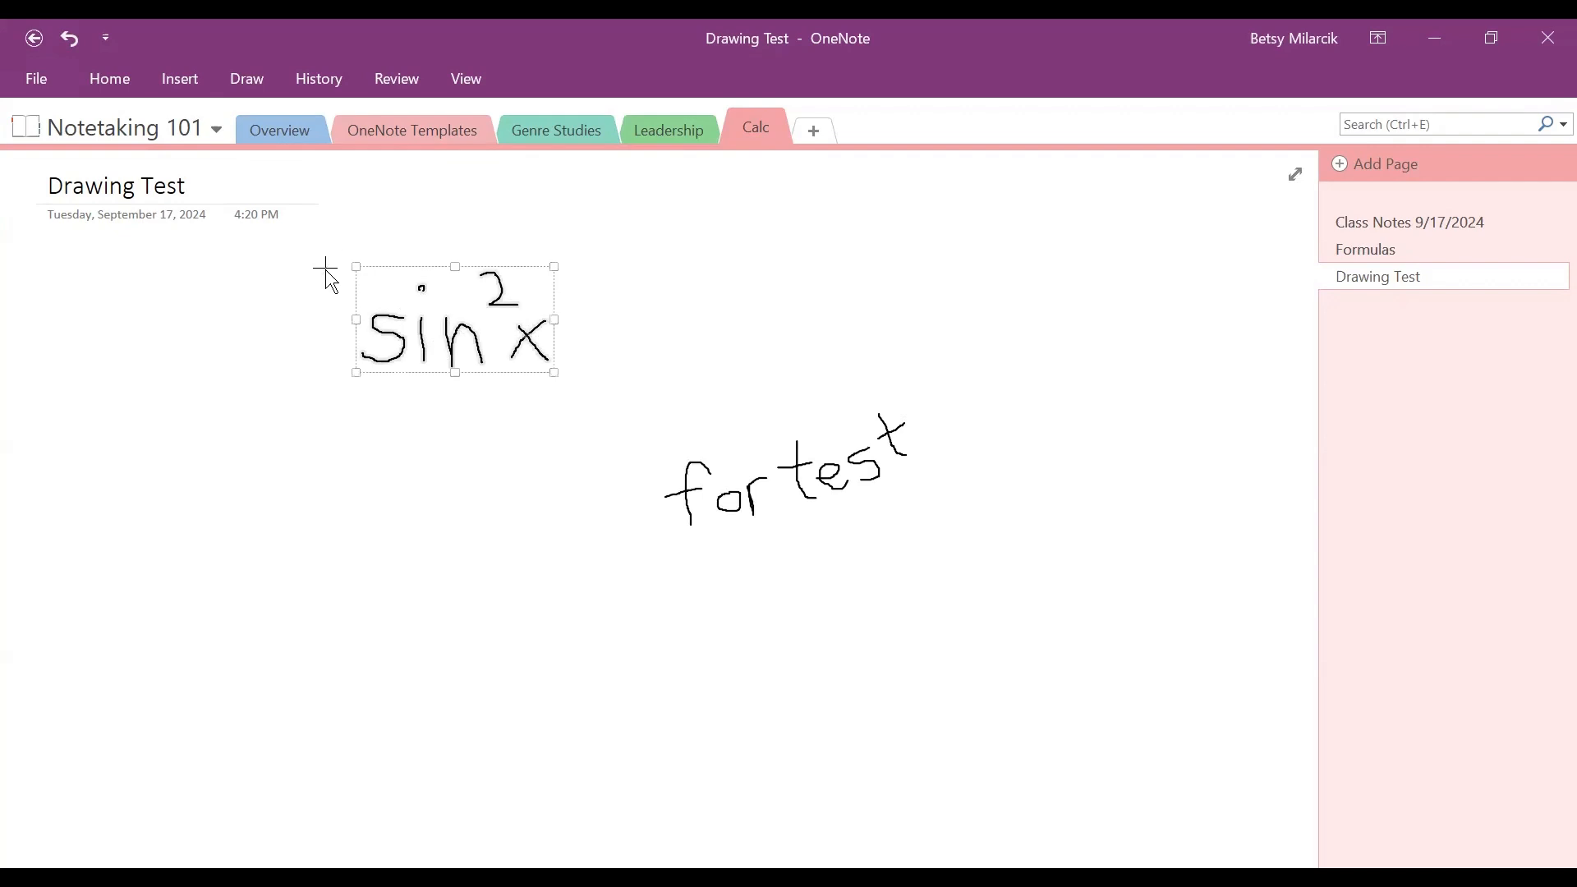
{"action": "left_click", "coordinate": [216, 85]}
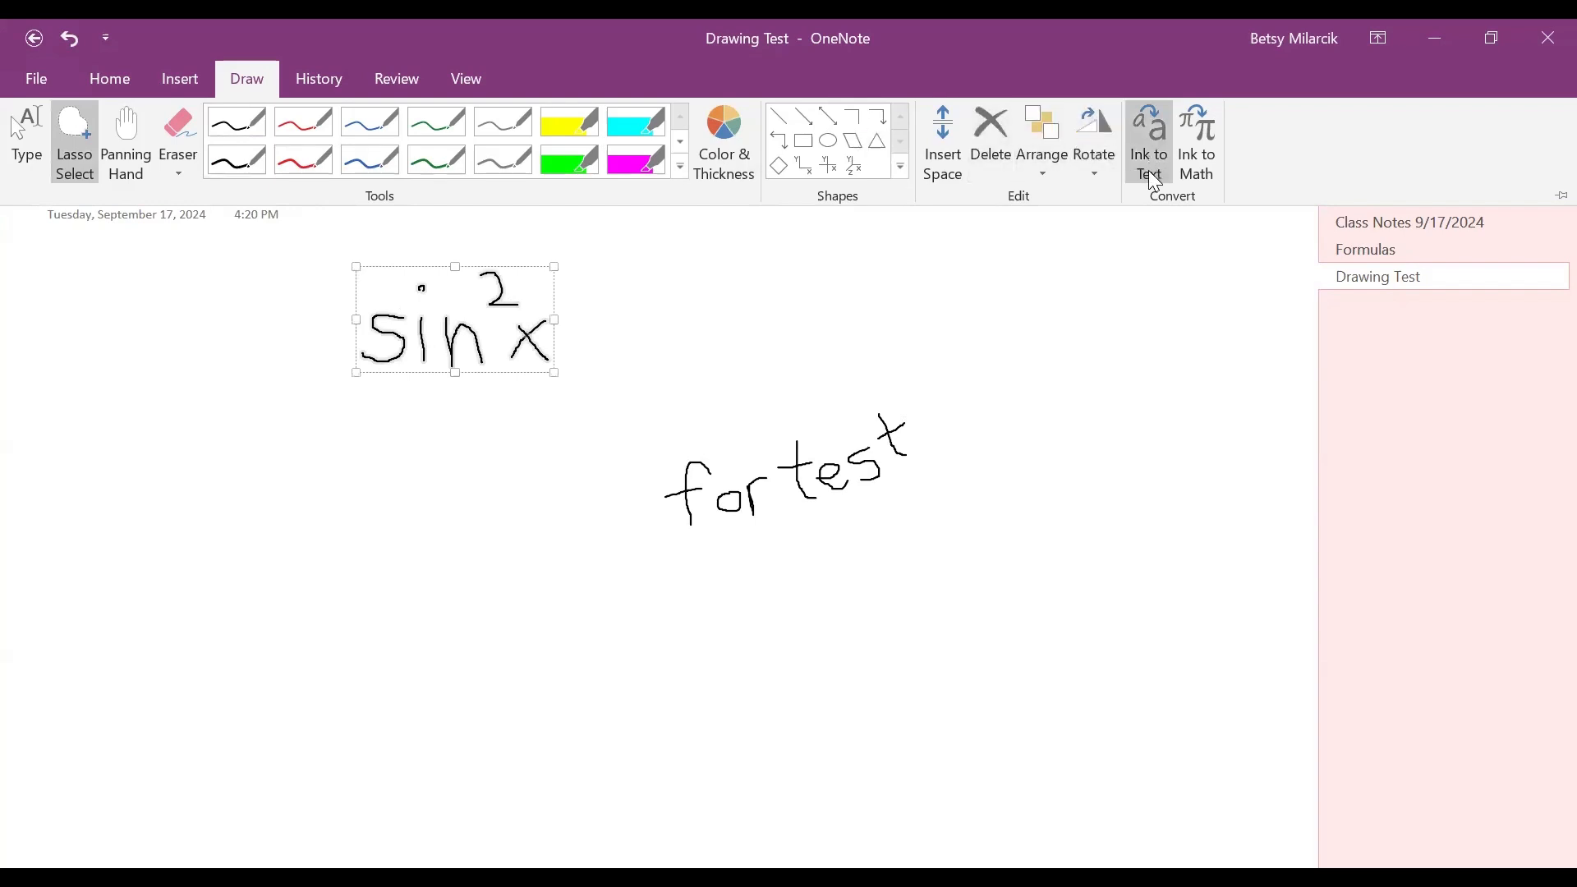
{"action": "left_click", "coordinate": [1195, 156]}
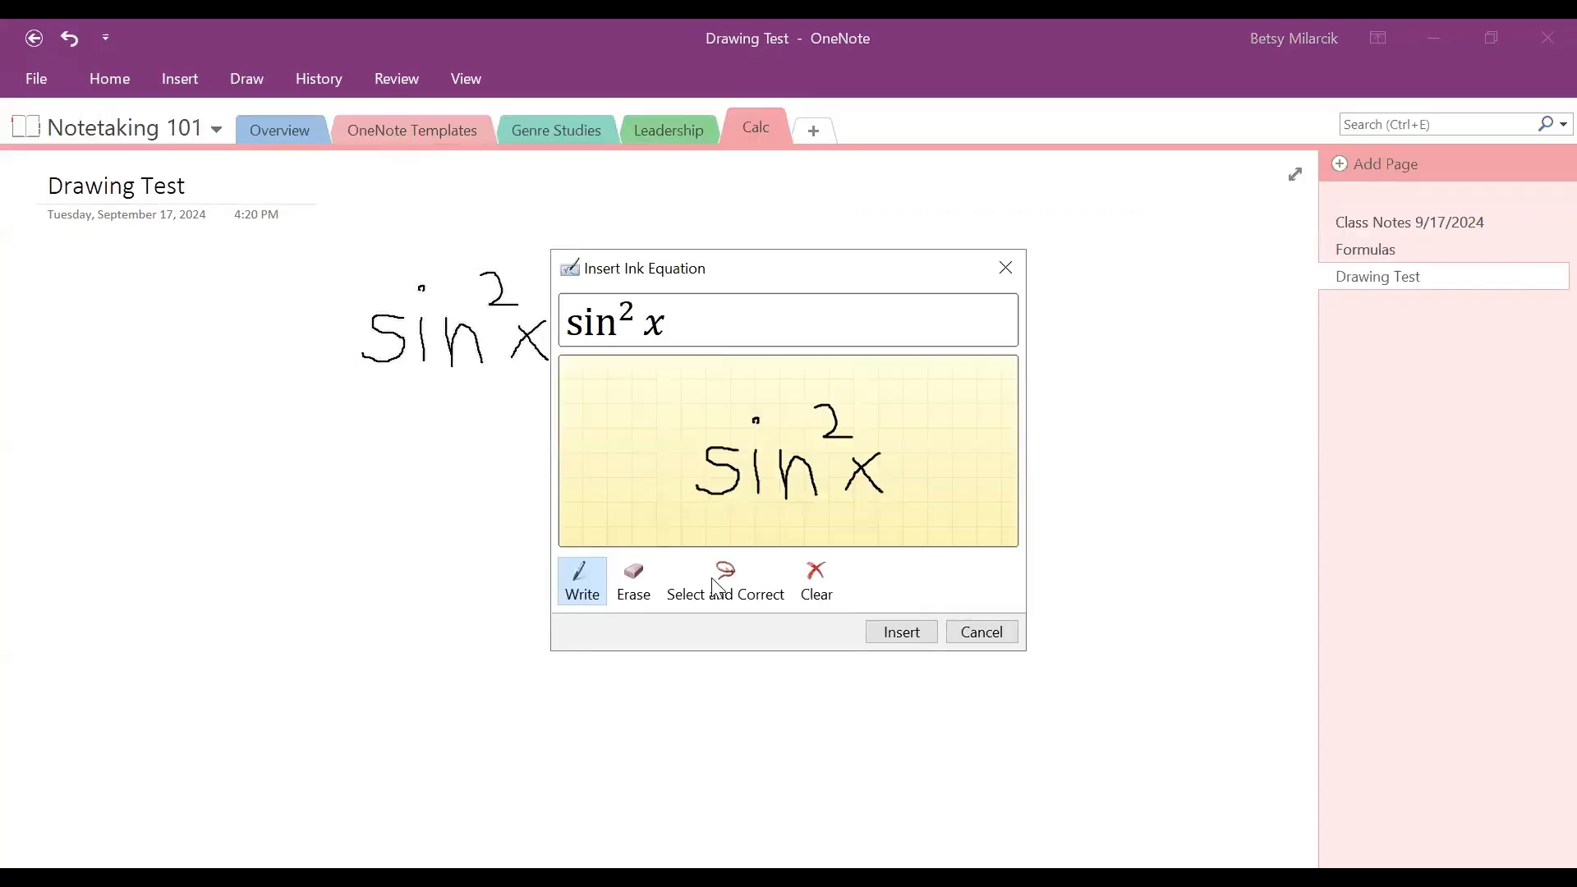
{"action": "left_click", "coordinate": [900, 632]}
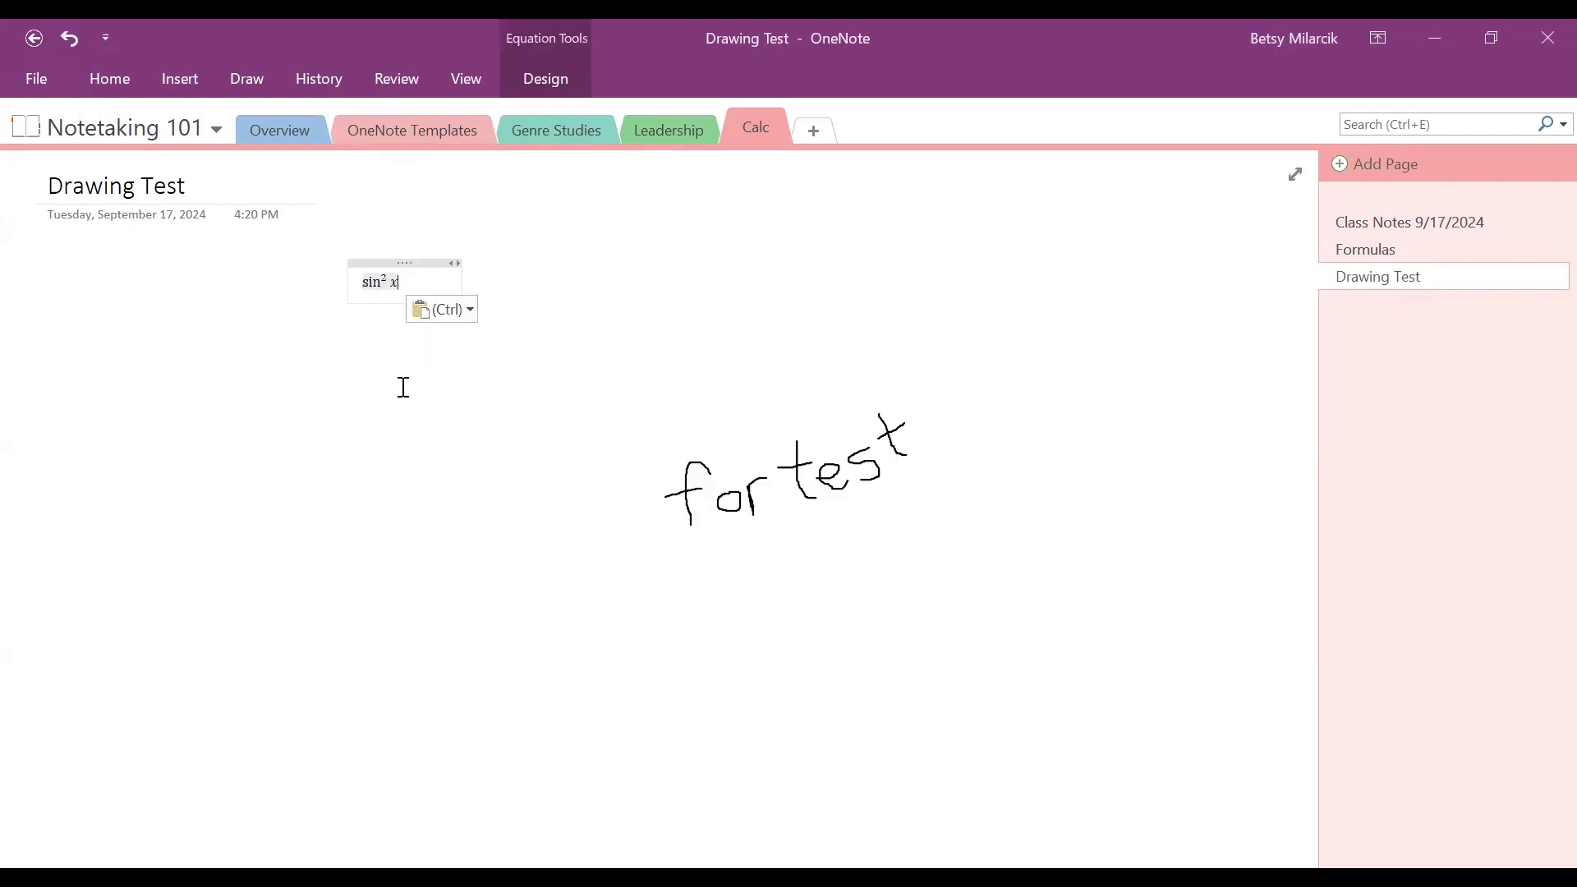
{"action": "left_click", "coordinate": [403, 387]}
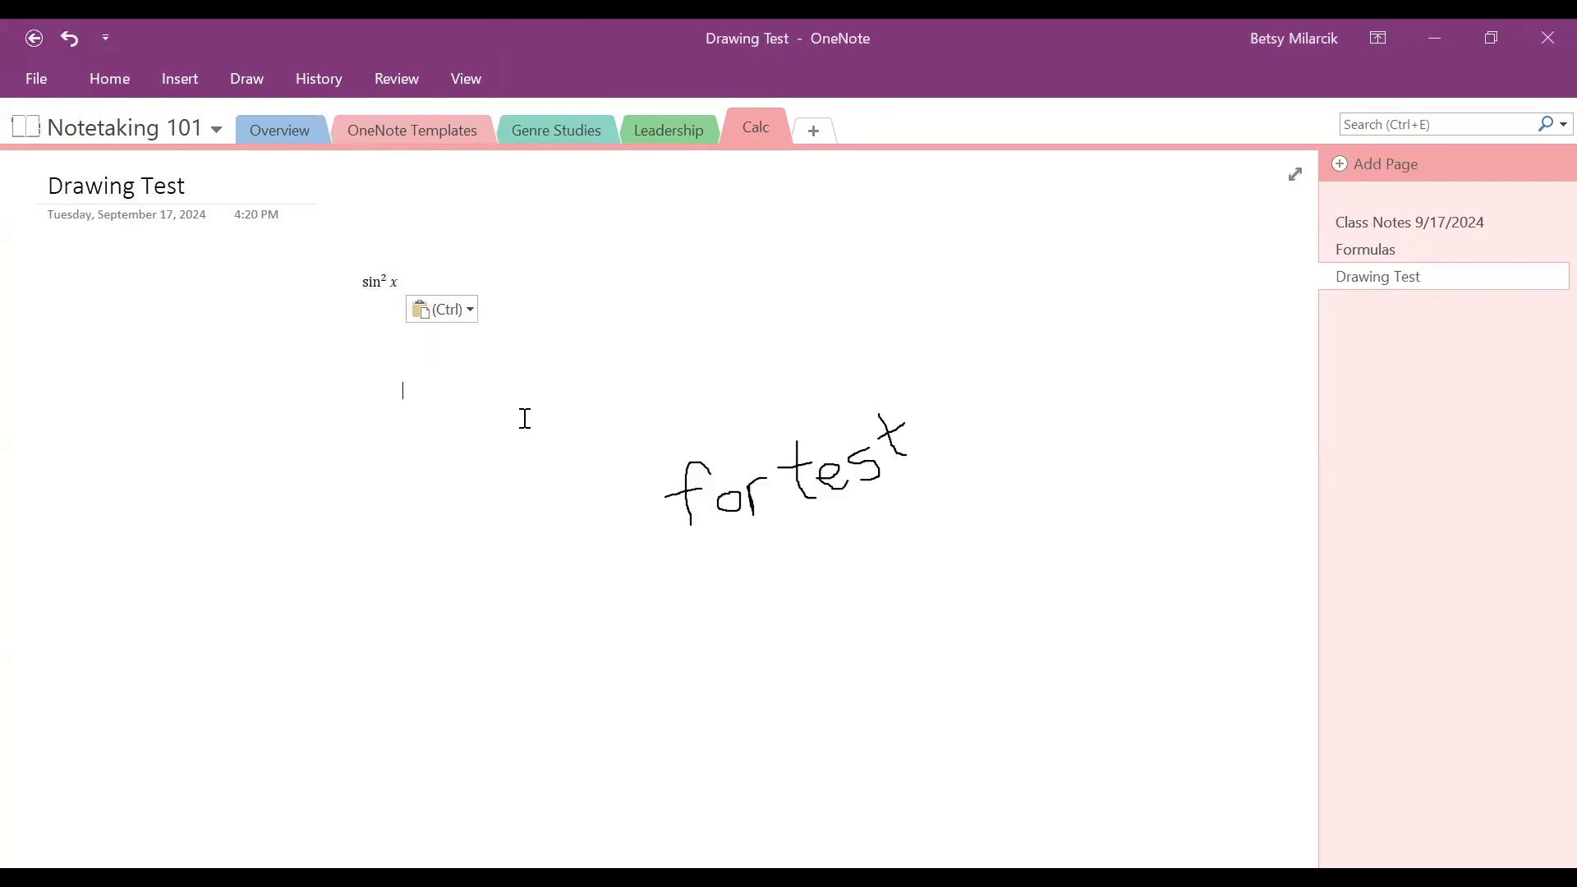
Lasso the handwritten "for test" and convert it with Ink to Text.
{"action": "left_click", "coordinate": [247, 79]}
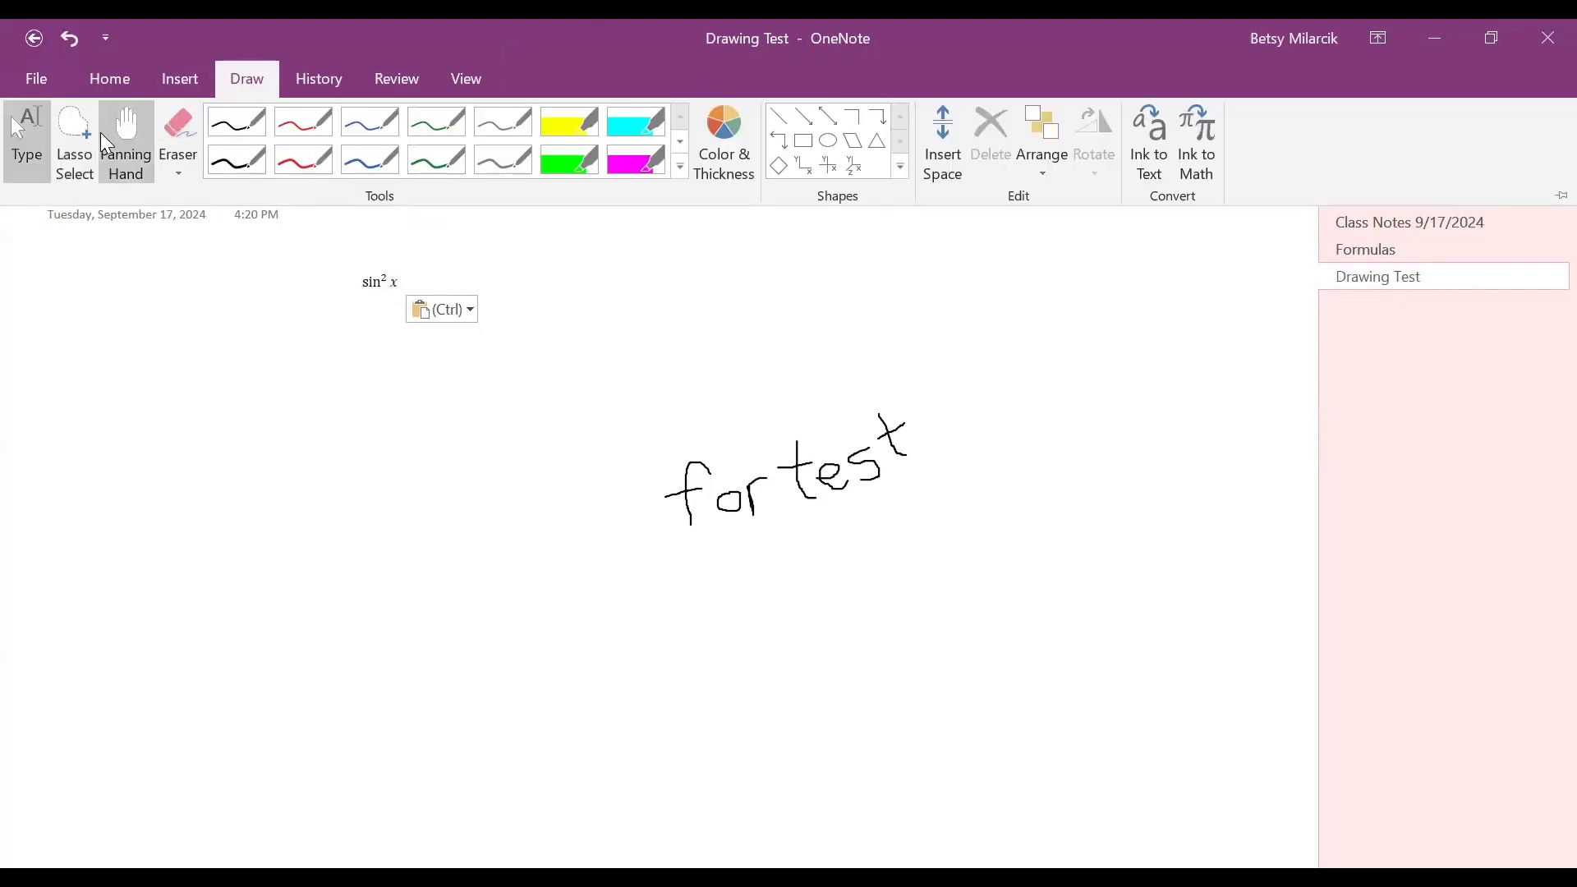
{"action": "left_click", "coordinate": [58, 132]}
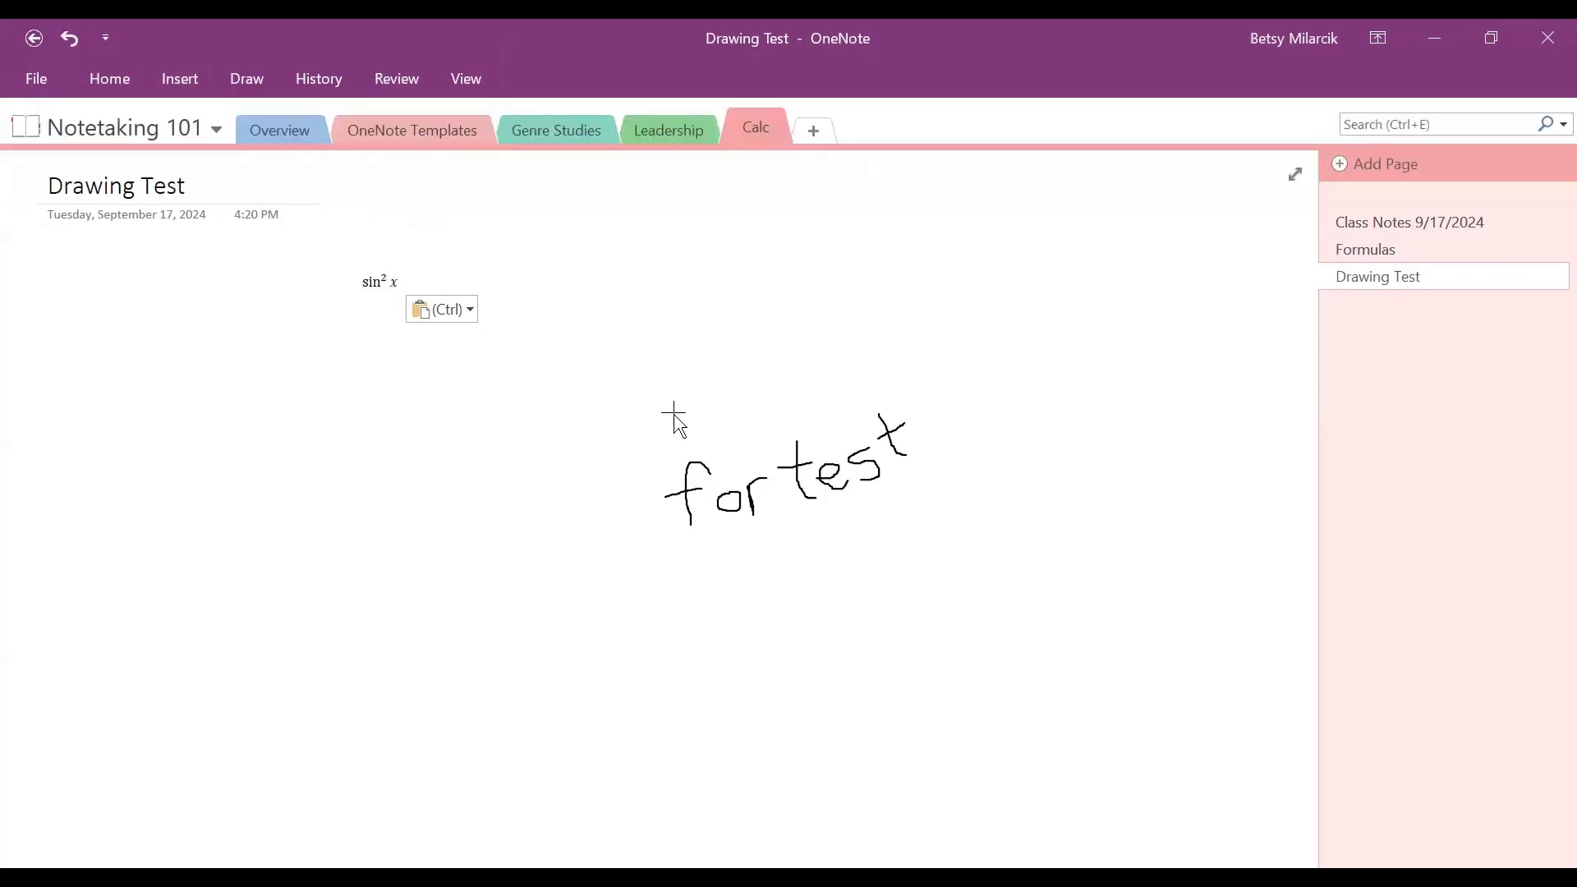
{"action": "mouse_move", "coordinate": [670, 416]}
{"action": "left_mouse_down"}
{"action": "mouse_move", "coordinate": [855, 372]}
{"action": "mouse_move", "coordinate": [947, 440]}
{"action": "mouse_move", "coordinate": [922, 539]}
{"action": "mouse_move", "coordinate": [756, 619]}
{"action": "mouse_move", "coordinate": [648, 569]}
{"action": "mouse_move", "coordinate": [644, 429]}
{"action": "mouse_move", "coordinate": [678, 411]}
{"action": "left_mouse_up"}
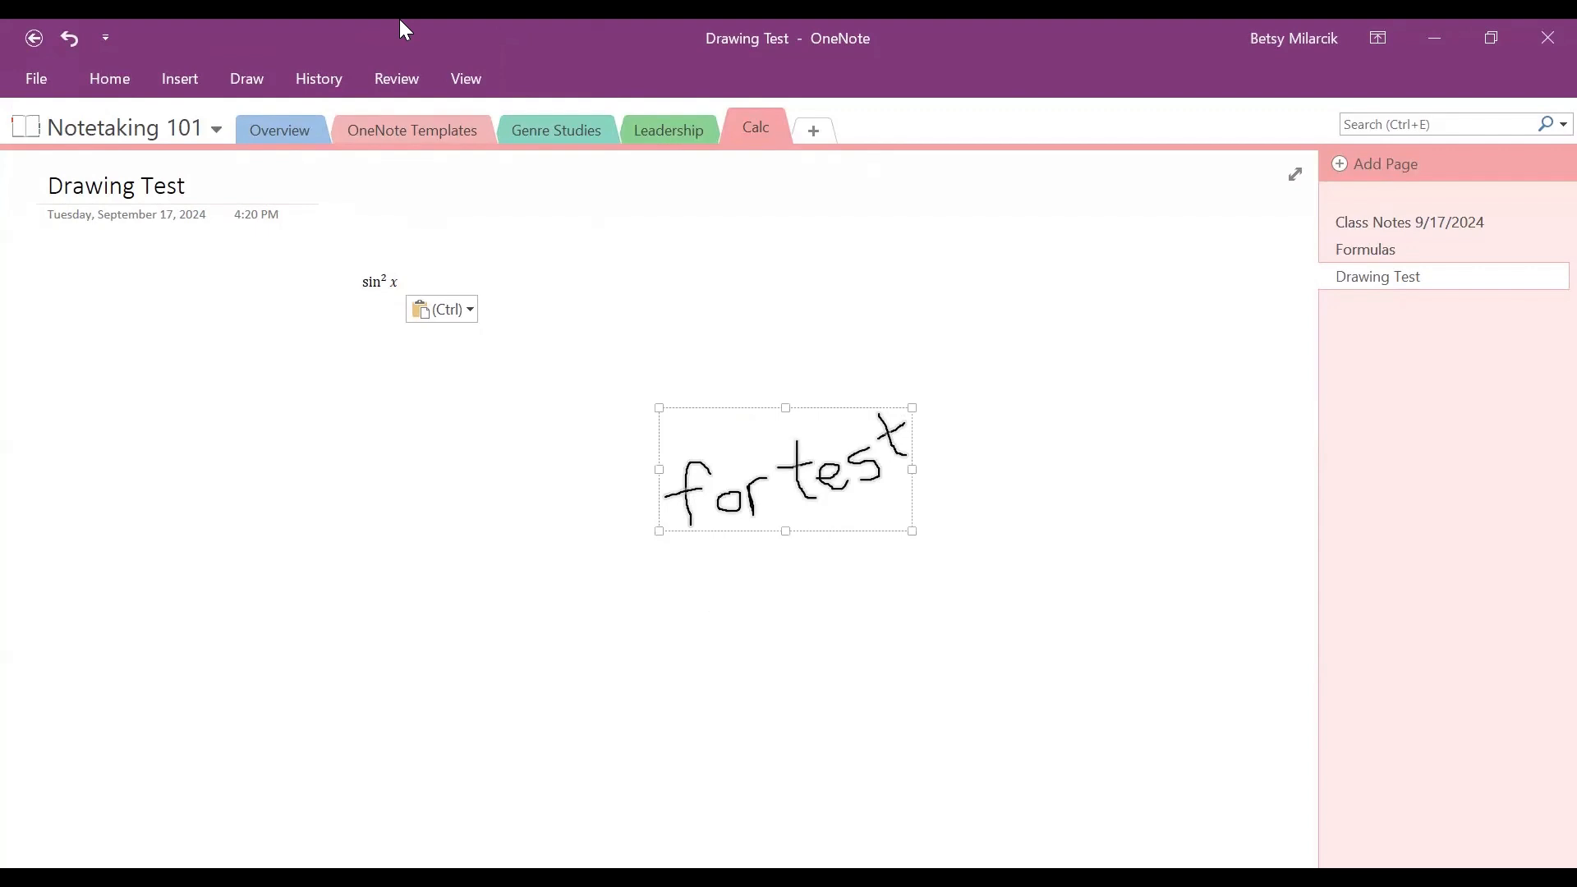
{"action": "left_click", "coordinate": [246, 79]}
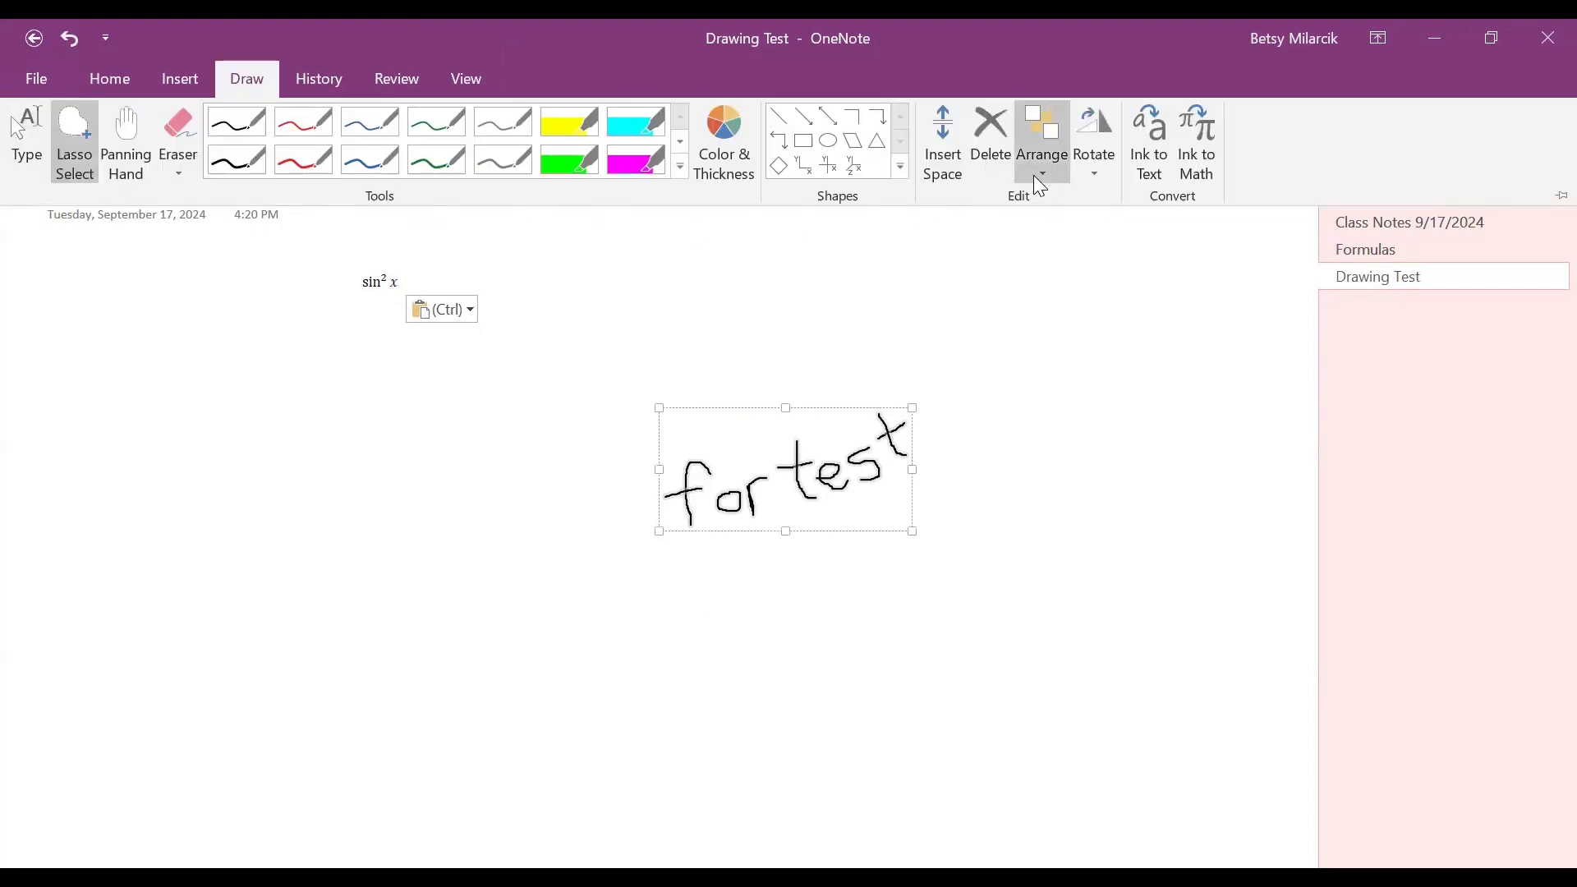
{"action": "left_click", "coordinate": [1158, 164]}
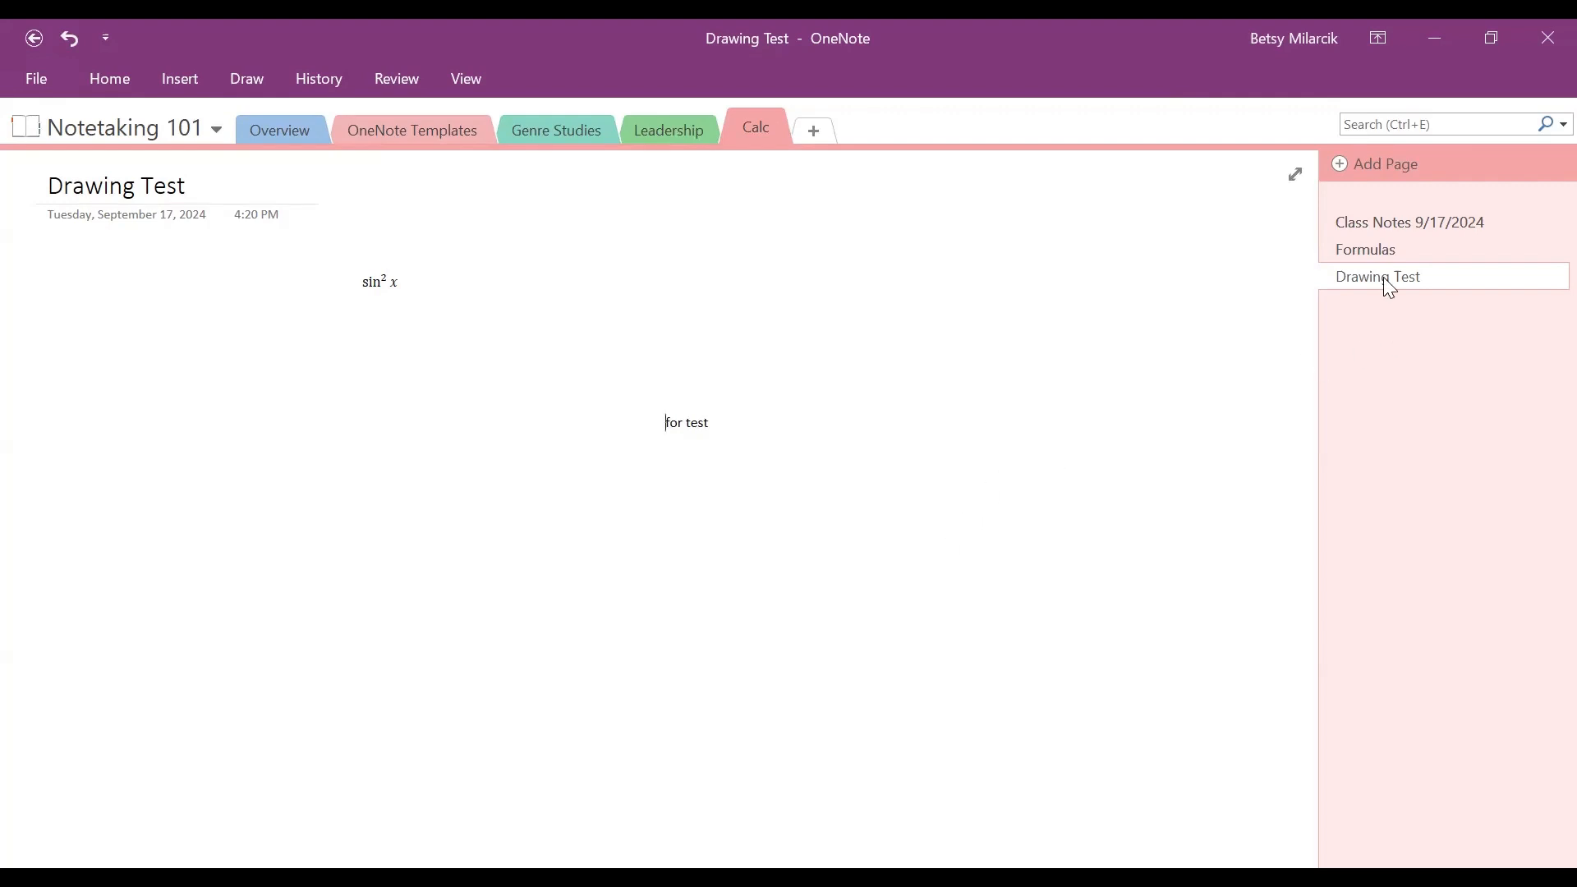
On the Cymbeline Text page in Genre Studies, delete the cymbeline_PDF_FolgerShakespeare file attachment using the Panning Hand.
{"action": "left_click", "coordinate": [537, 148]}
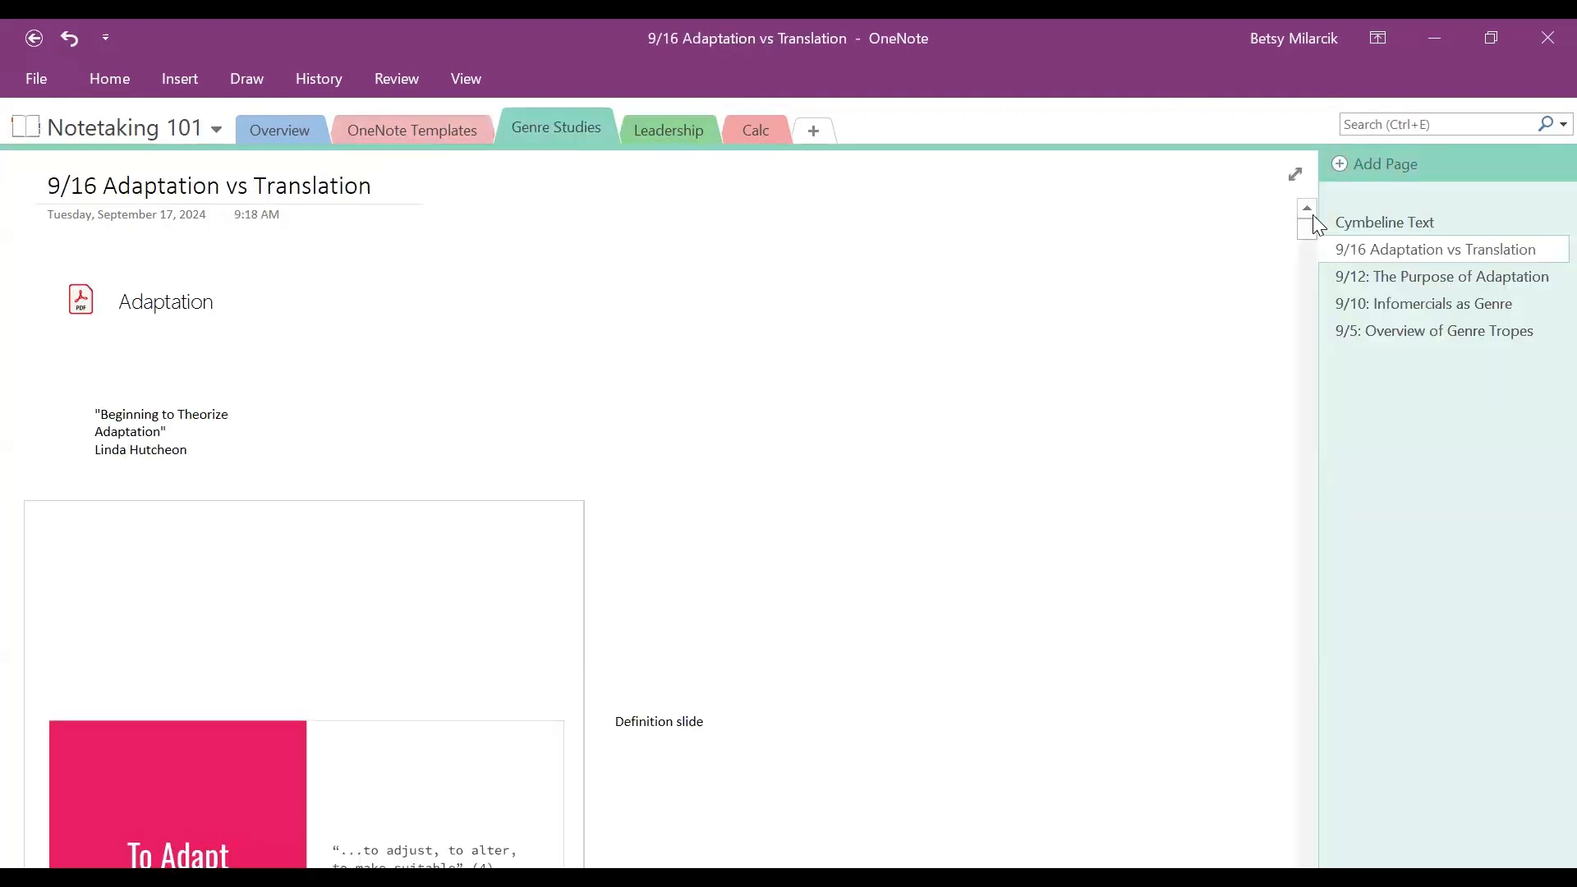
{"action": "left_click", "coordinate": [1337, 224]}
{"action": "scroll", "coordinate": [793, 464], "scroll_direction": "up", "scroll_amount": 15}
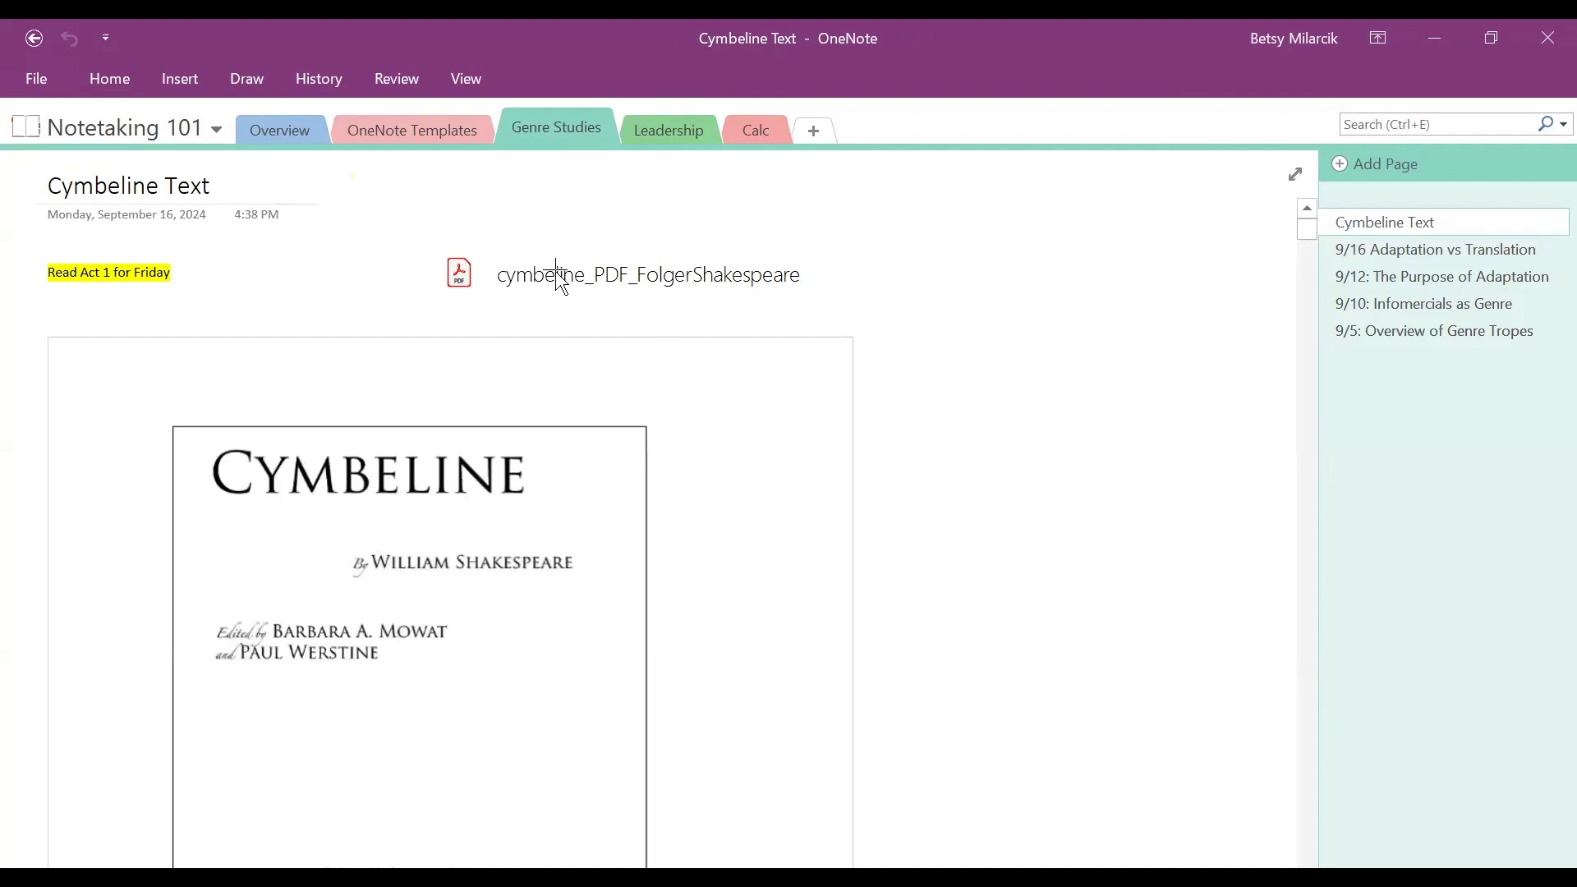
{"action": "left_click", "coordinate": [247, 78]}
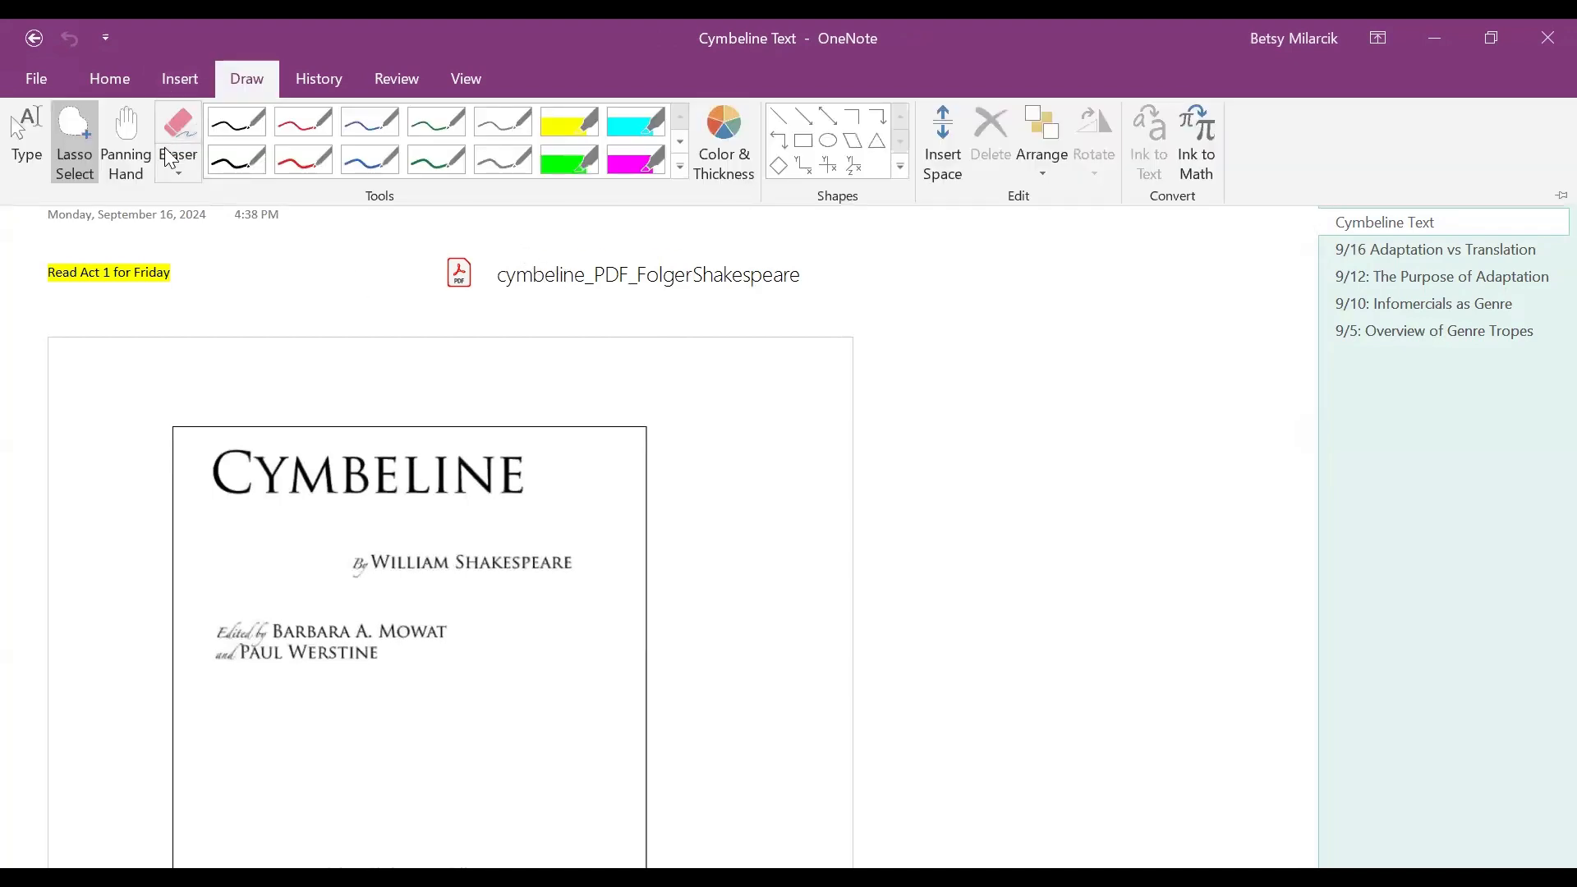
{"action": "left_click", "coordinate": [135, 135]}
{"action": "left_click", "coordinate": [641, 303]}
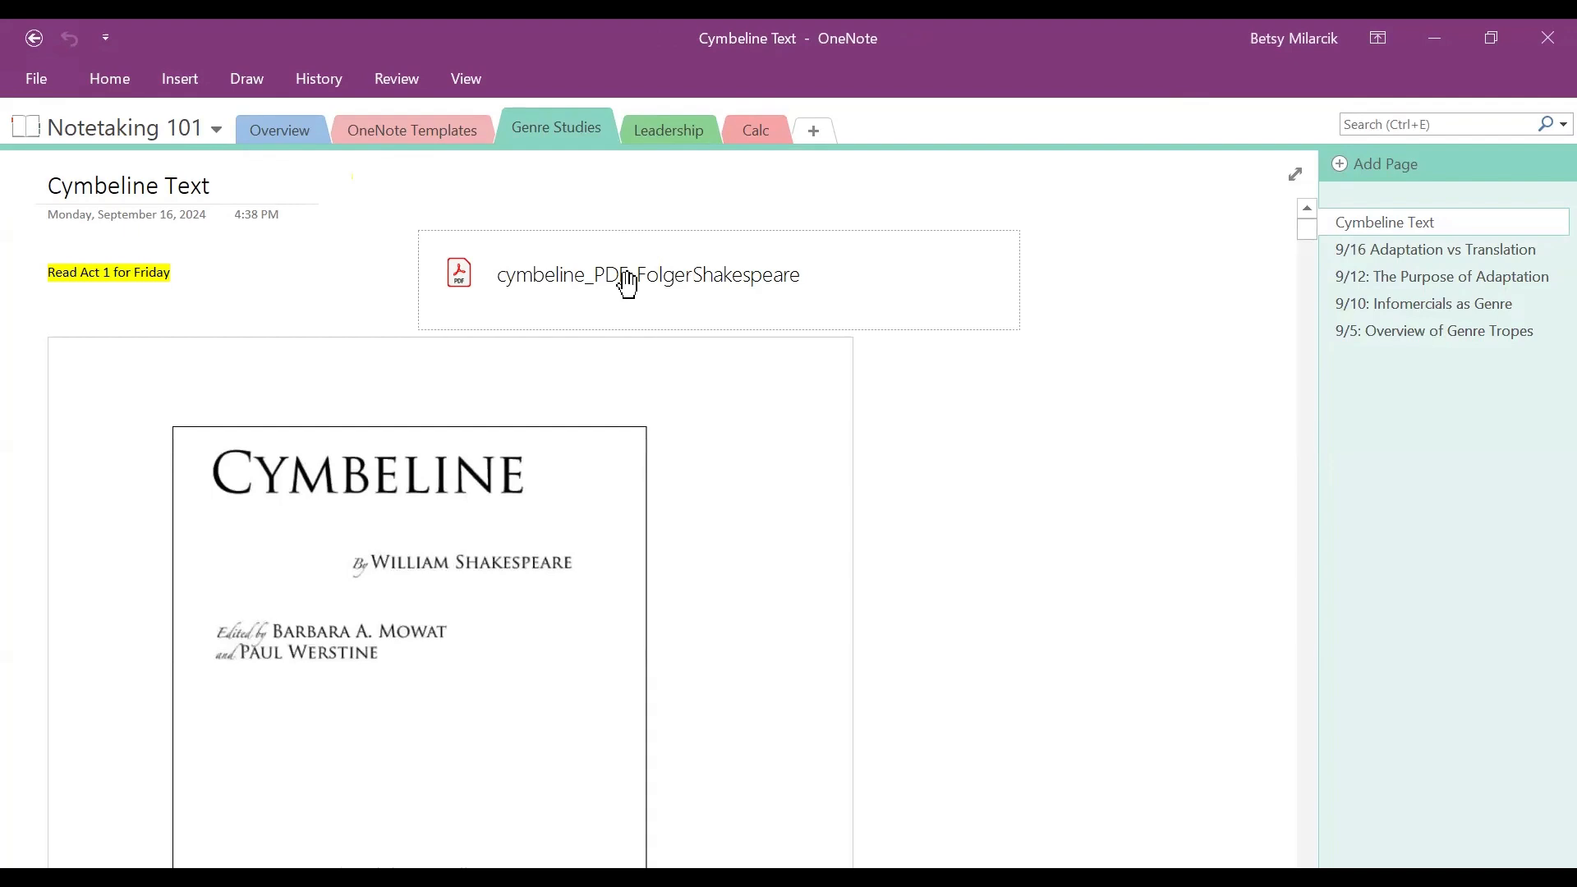
{"action": "key", "text": "Delete"}
Delete the Cymbeline title-page printout and move down to the "From the Director of the Folger Shakespeare Library" page.
{"action": "left_click", "coordinate": [451, 532]}
{"action": "key", "text": "Delete"}
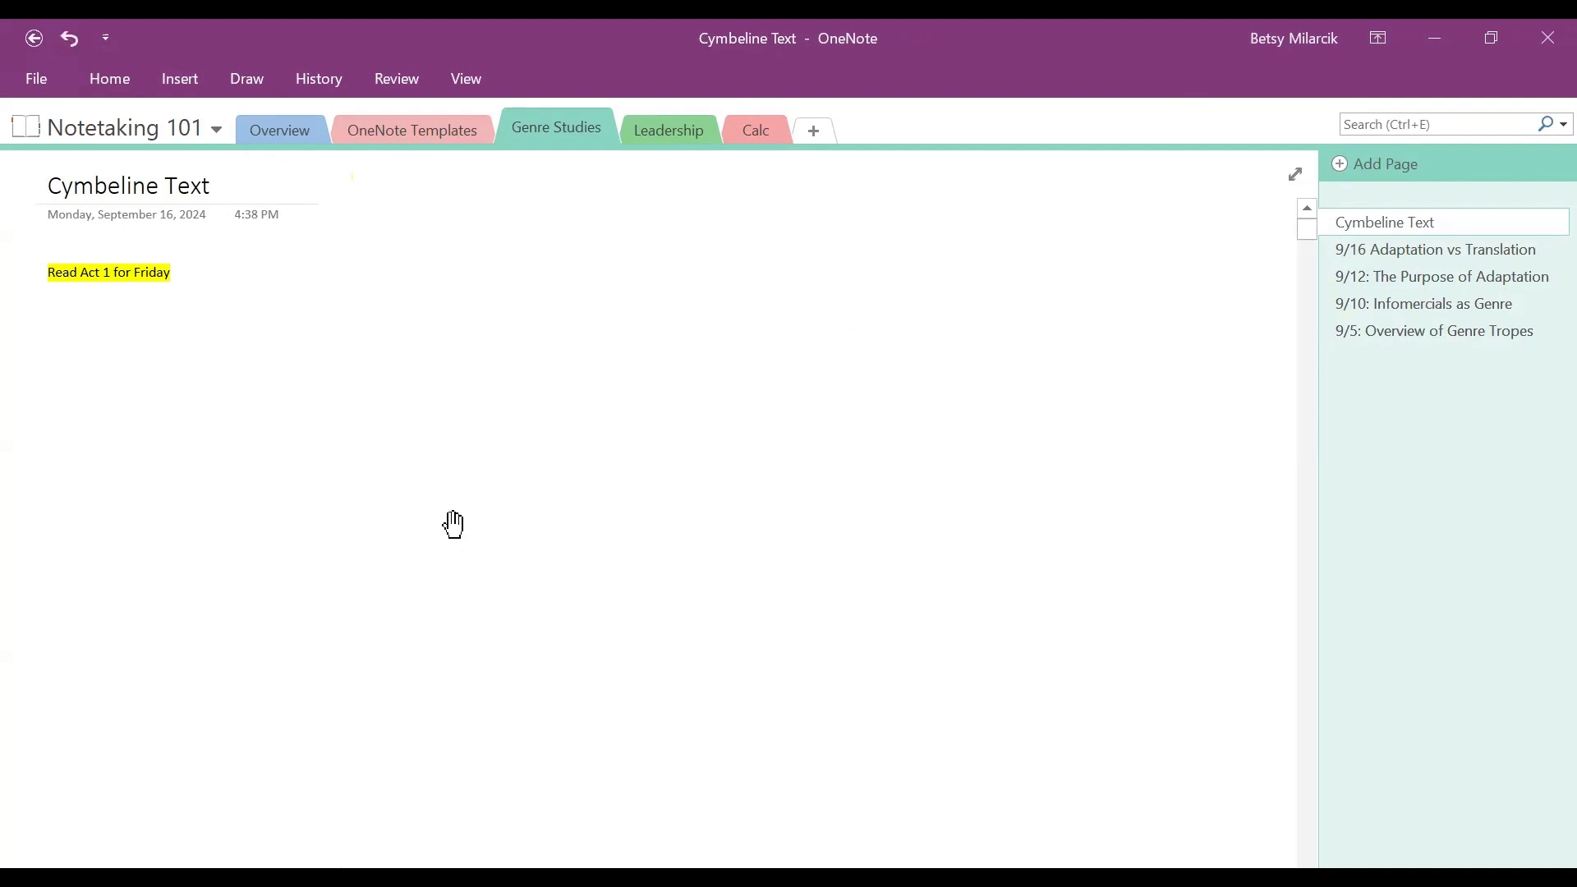
{"action": "scroll", "coordinate": [454, 524], "scroll_direction": "down", "scroll_amount": 8}
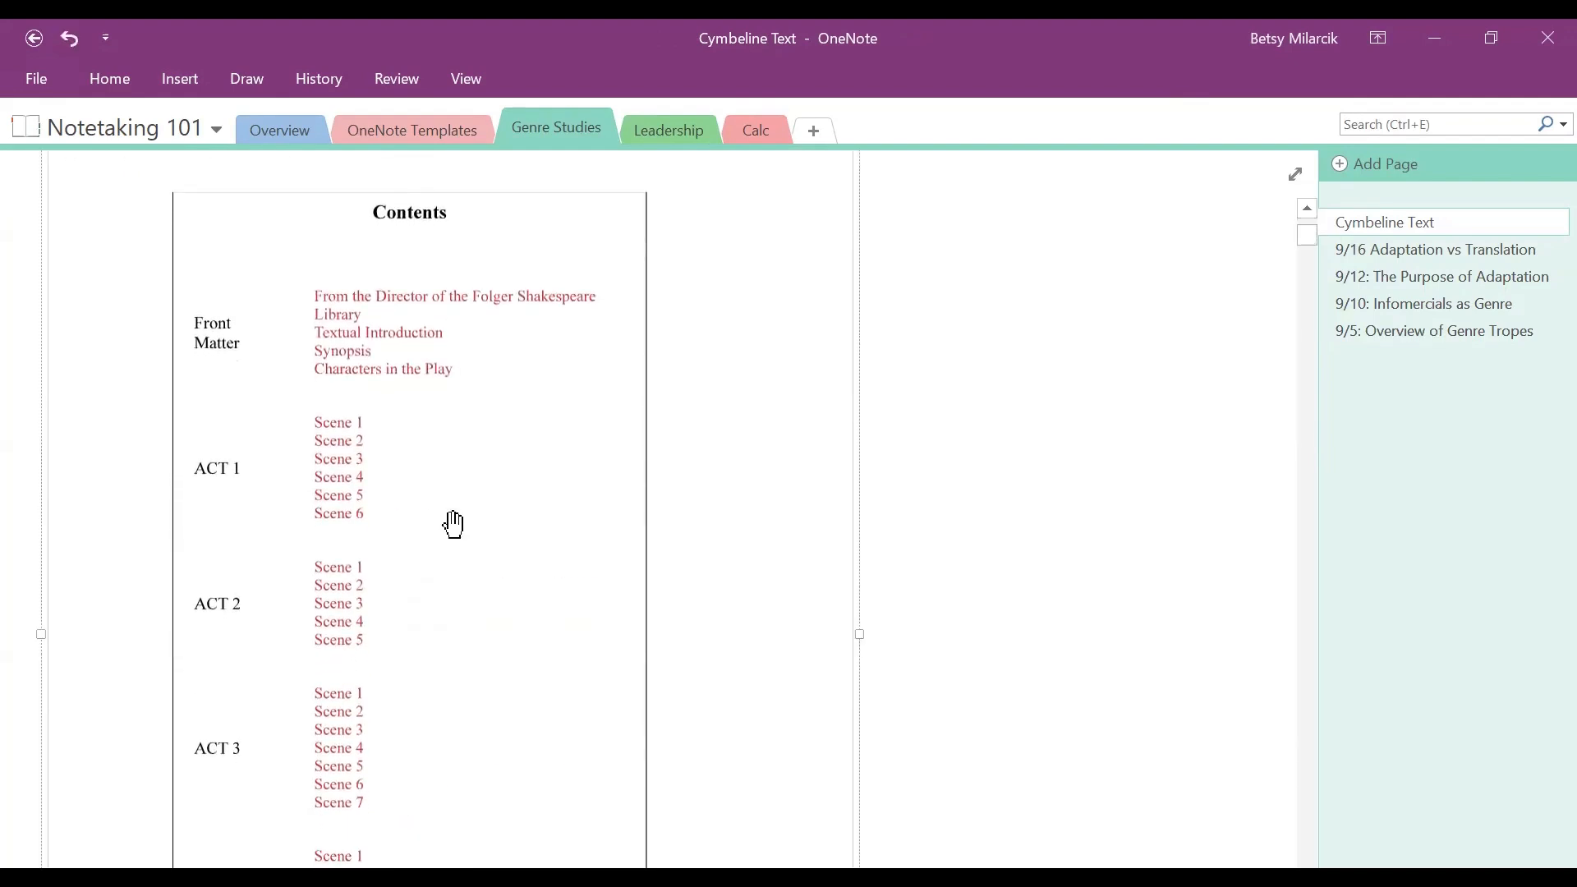
{"action": "scroll", "coordinate": [453, 524], "scroll_direction": "down", "scroll_amount": 10}
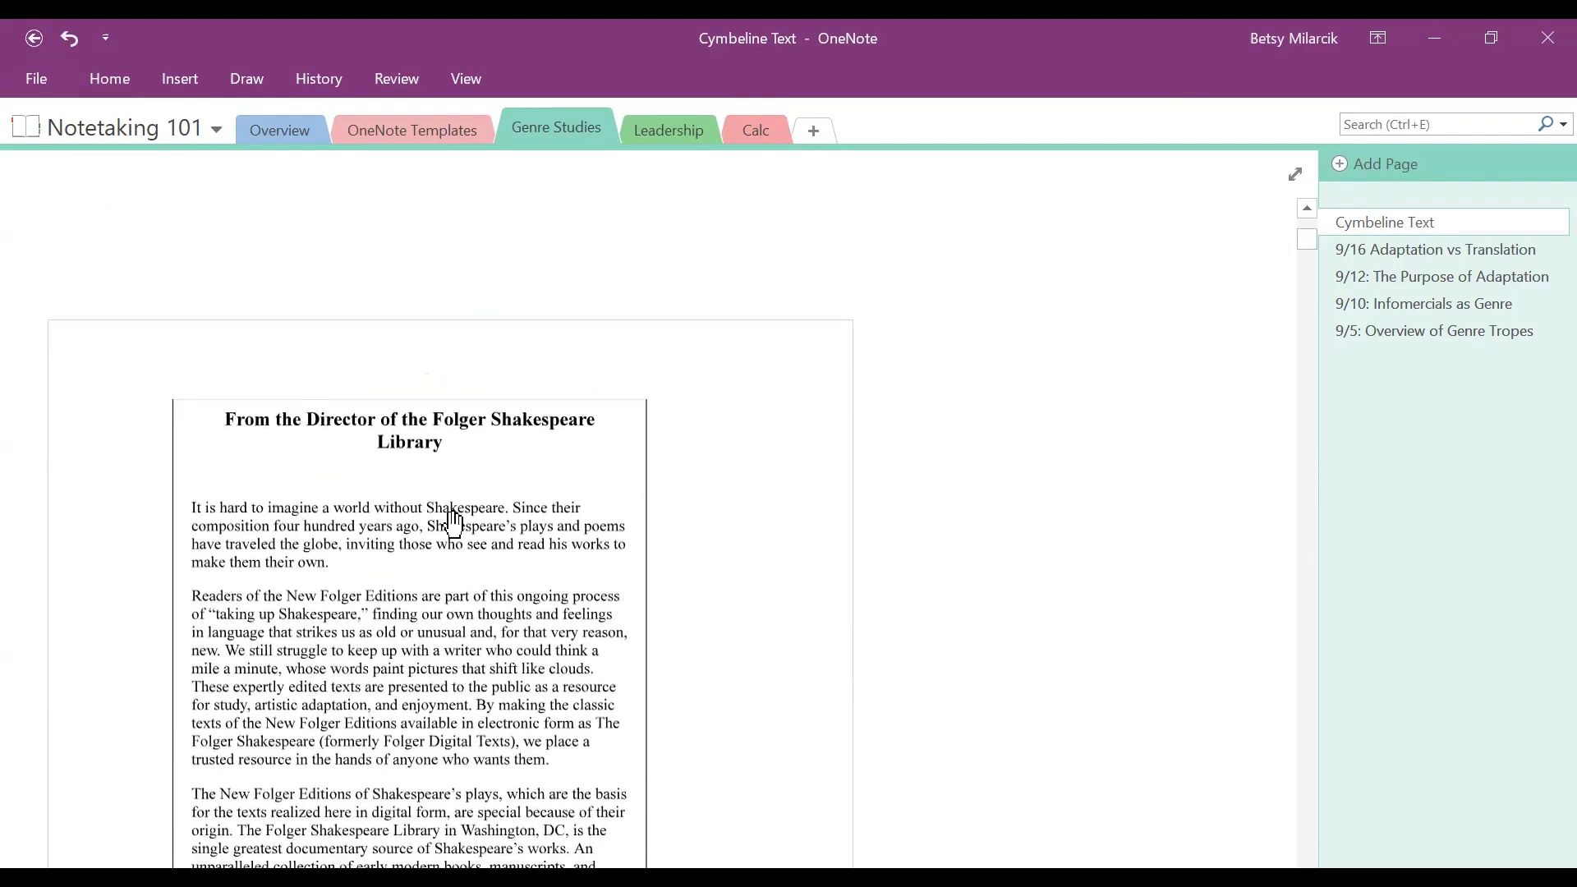
Look through the remaining Cymbeline printout pages down to the Synopsis and return to the page title.
{"action": "scroll", "coordinate": [453, 524], "scroll_direction": "down", "scroll_amount": 10}
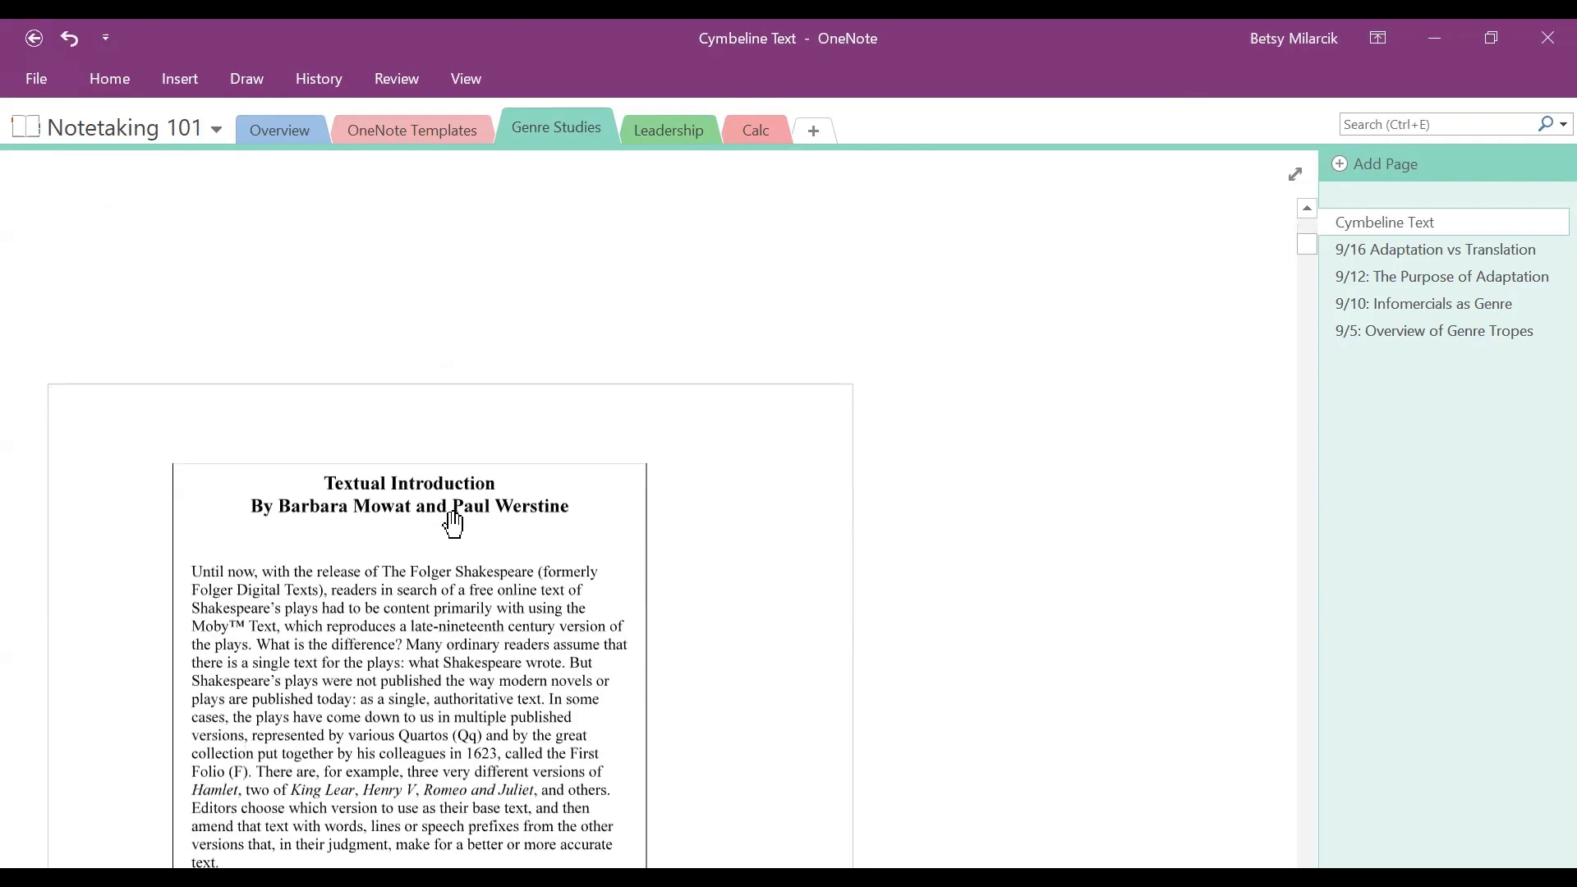
{"action": "scroll", "coordinate": [453, 523], "scroll_direction": "down", "scroll_amount": 10}
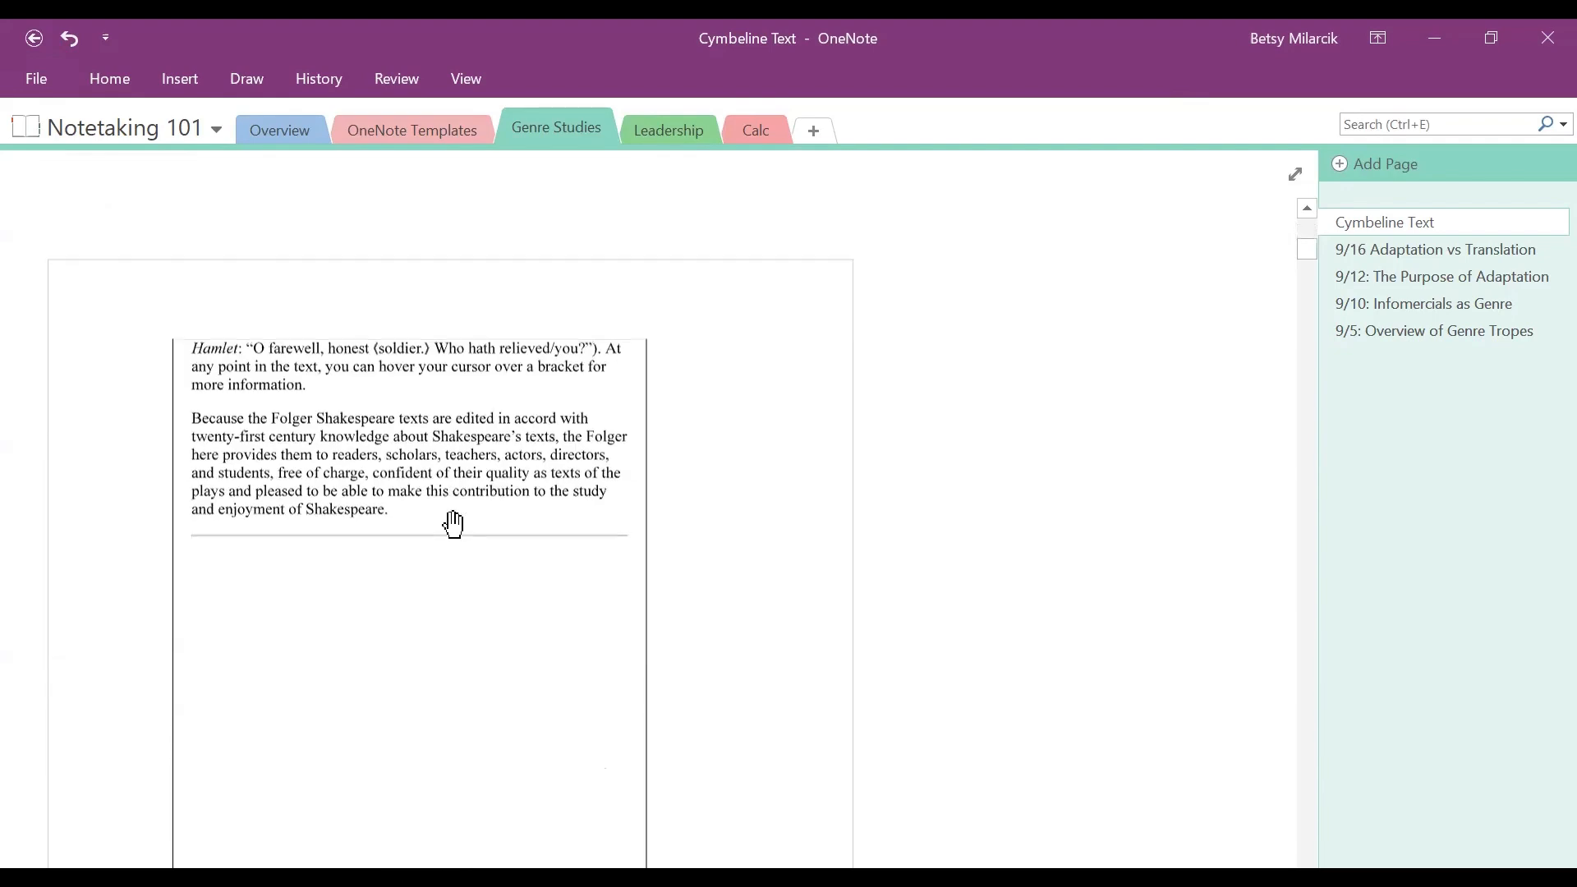
{"action": "scroll", "coordinate": [453, 524], "scroll_direction": "down", "scroll_amount": 10}
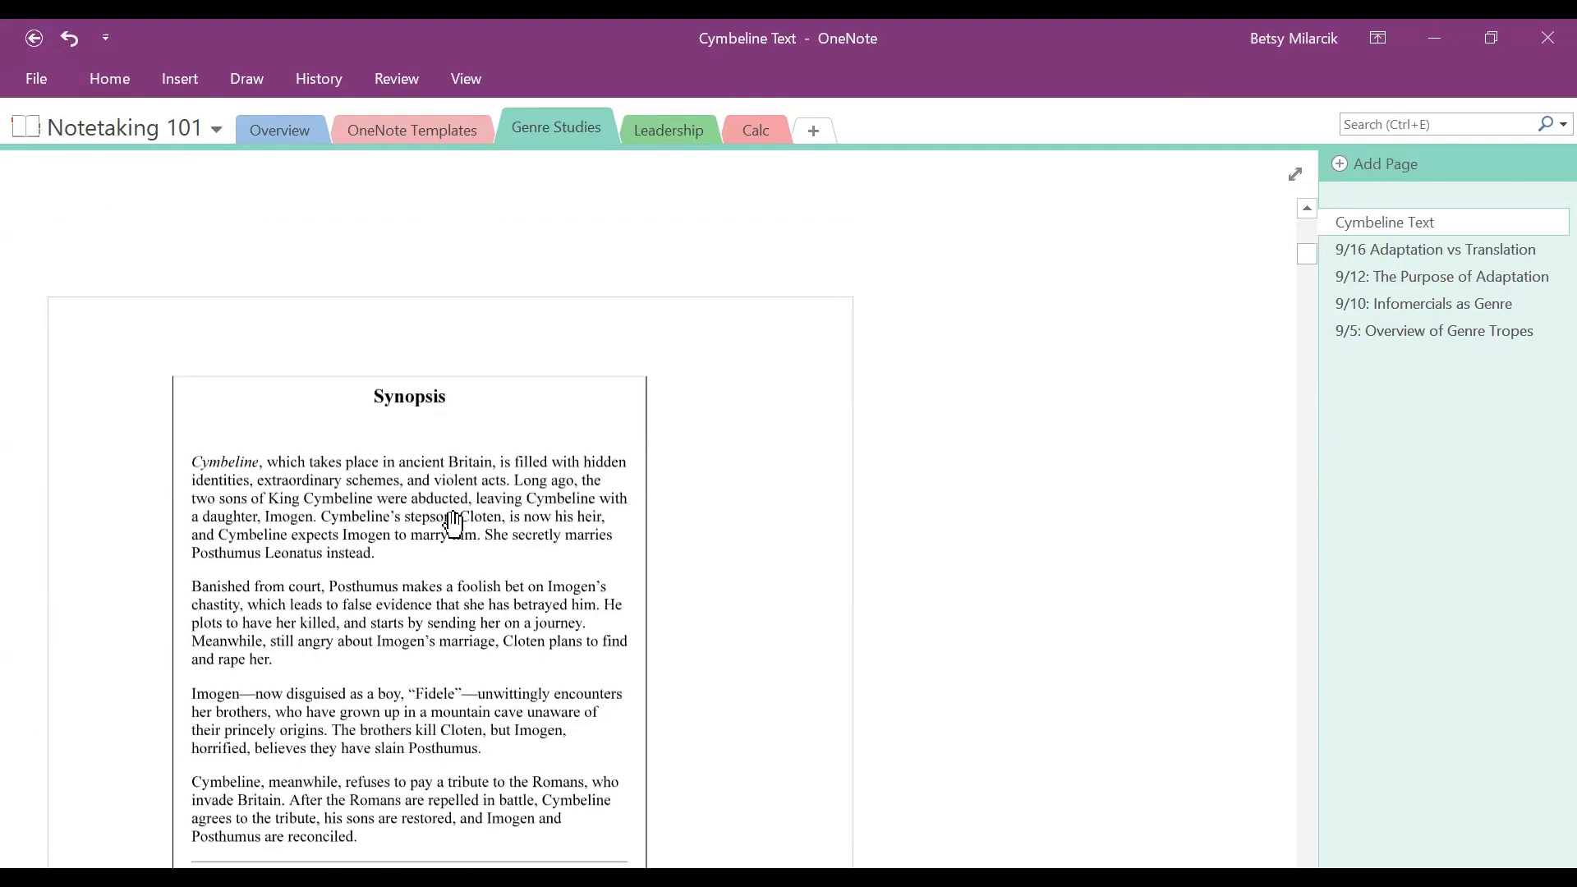
{"action": "scroll", "coordinate": [453, 524], "scroll_direction": "up", "scroll_amount": 10}
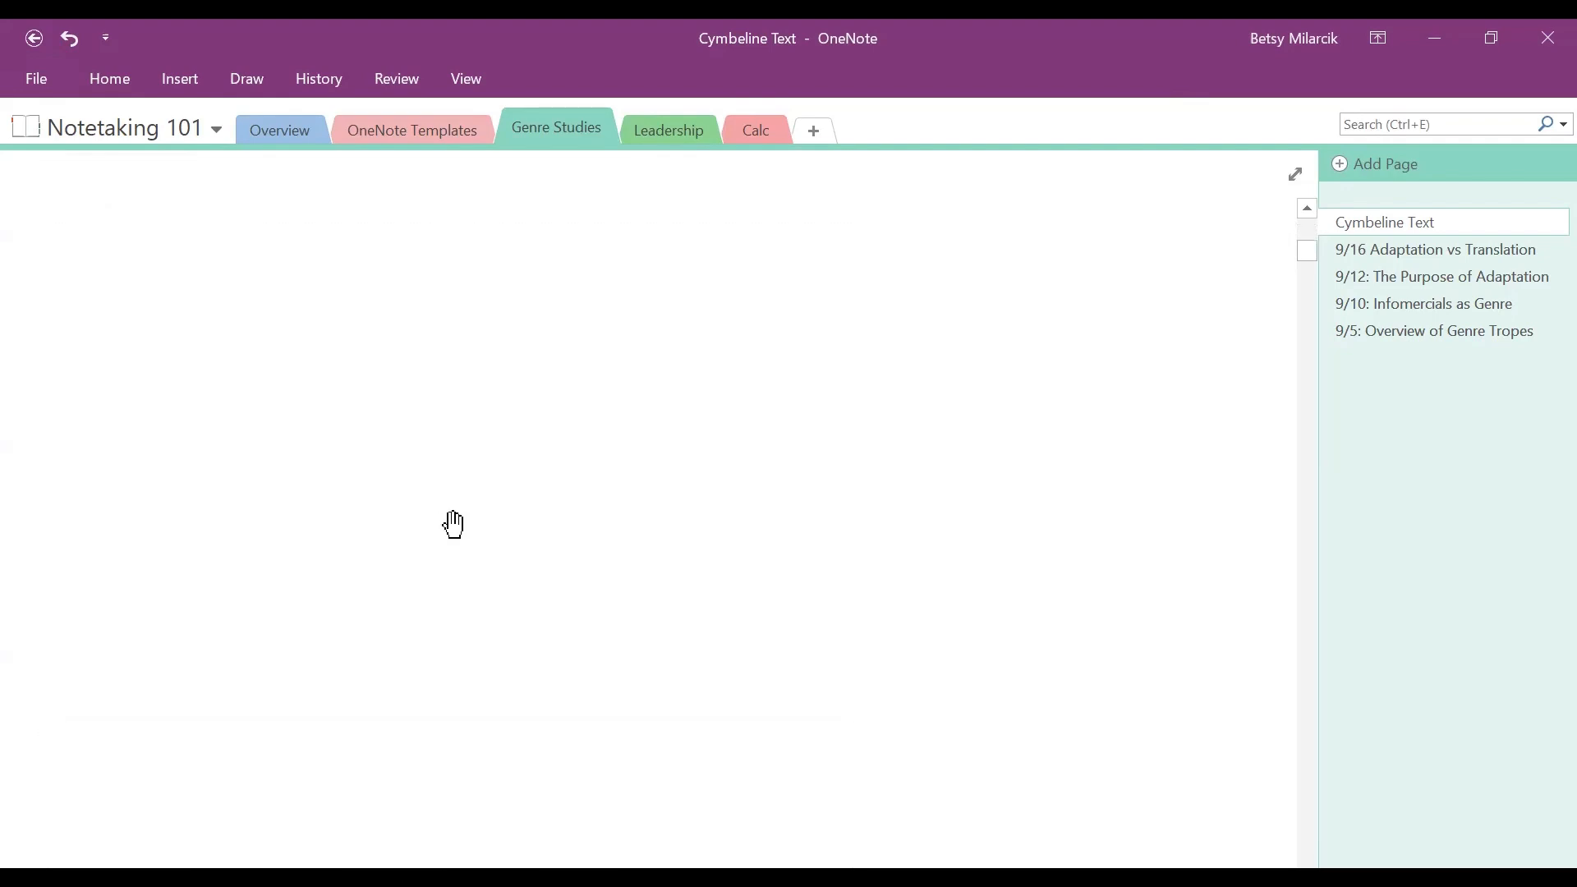
{"action": "scroll", "coordinate": [453, 524], "scroll_direction": "up", "scroll_amount": 10}
{"action": "scroll", "coordinate": [453, 524], "scroll_direction": "up", "scroll_amount": 5}
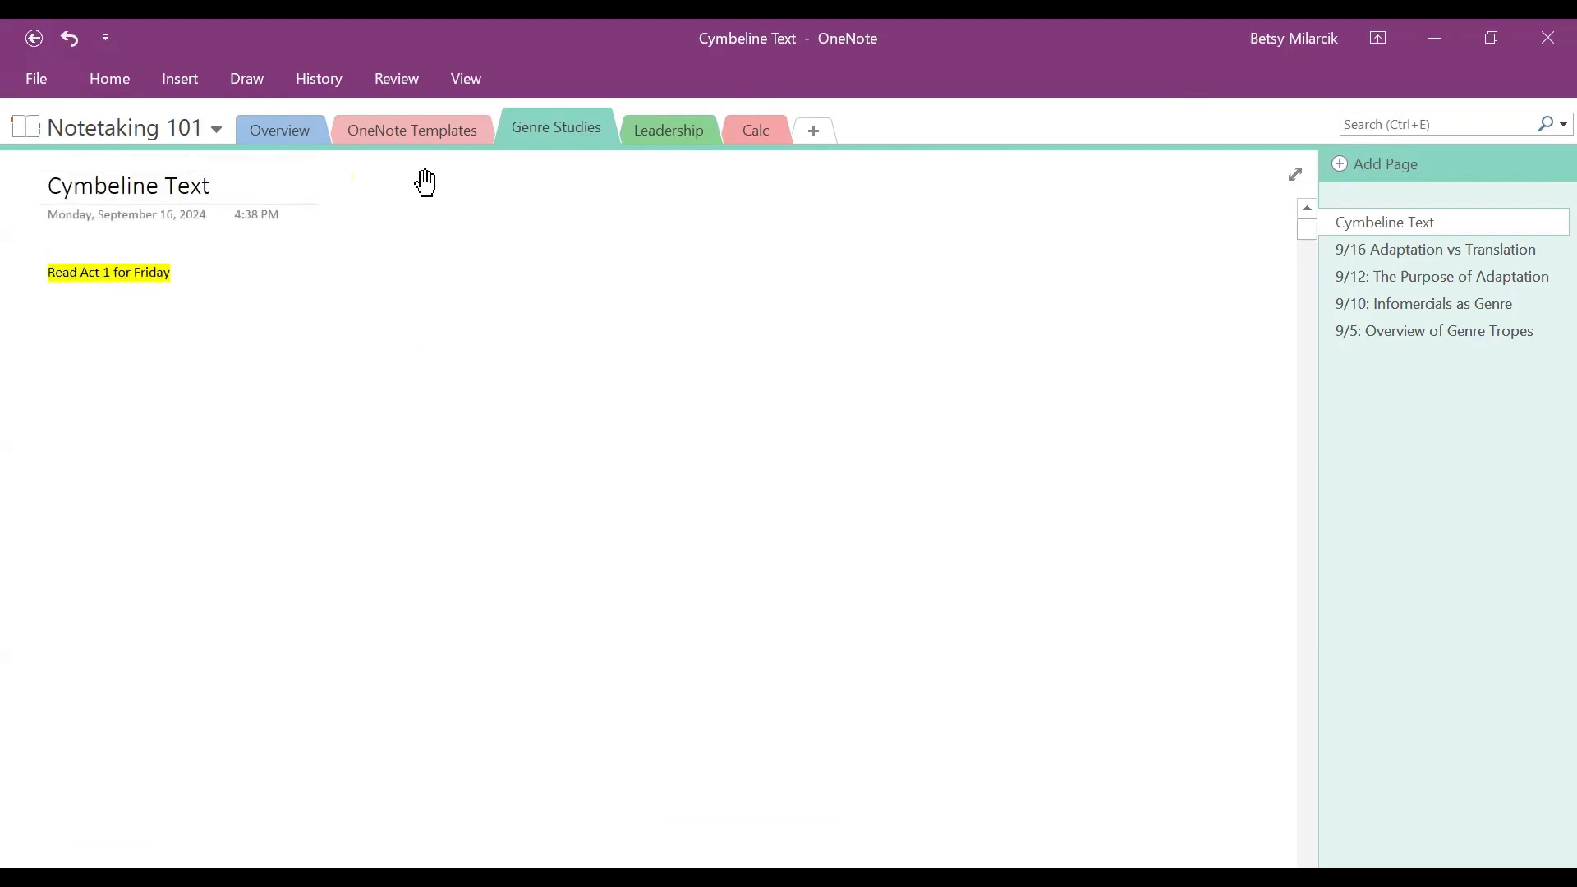
{"action": "left_click", "coordinate": [164, 67]}
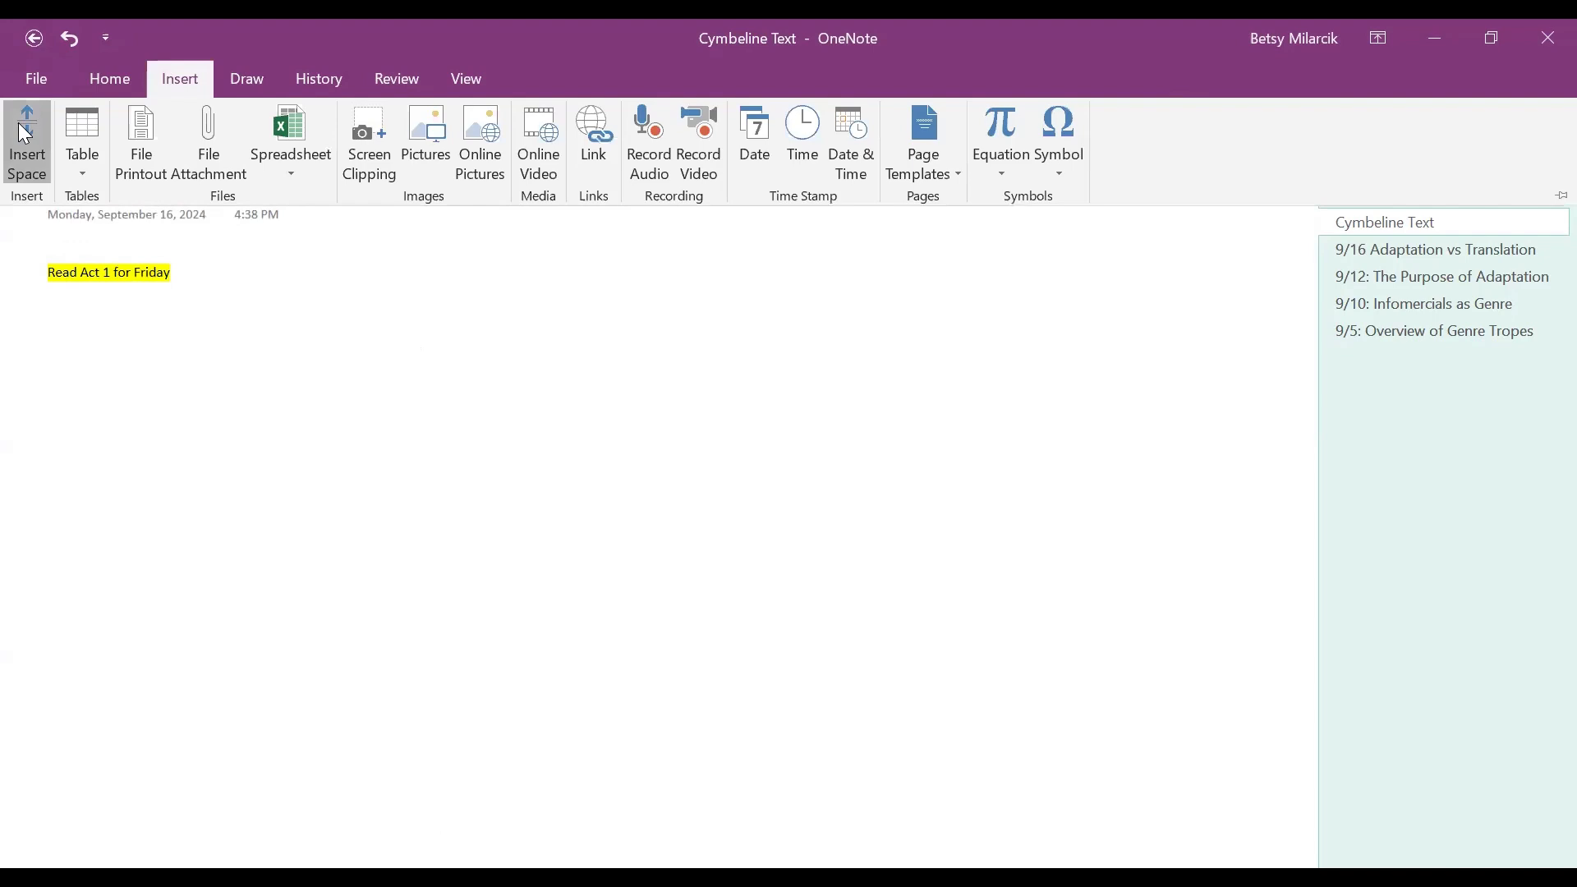
{"action": "left_click", "coordinate": [29, 132]}
{"action": "left_click", "coordinate": [30, 160]}
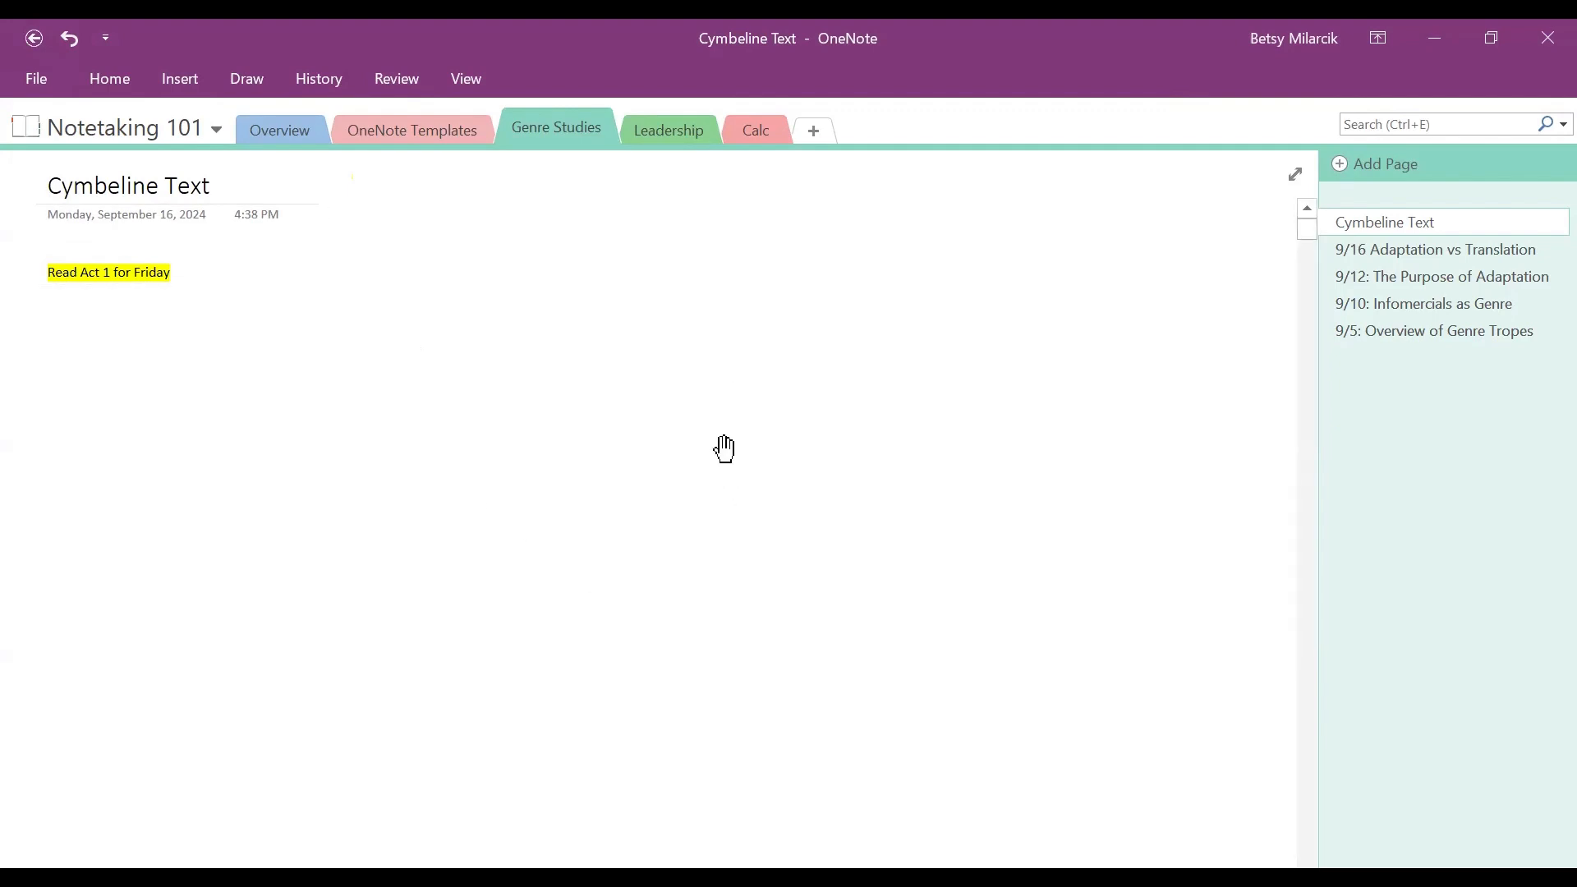
{"action": "scroll", "coordinate": [724, 449], "scroll_direction": "down", "scroll_amount": 10}
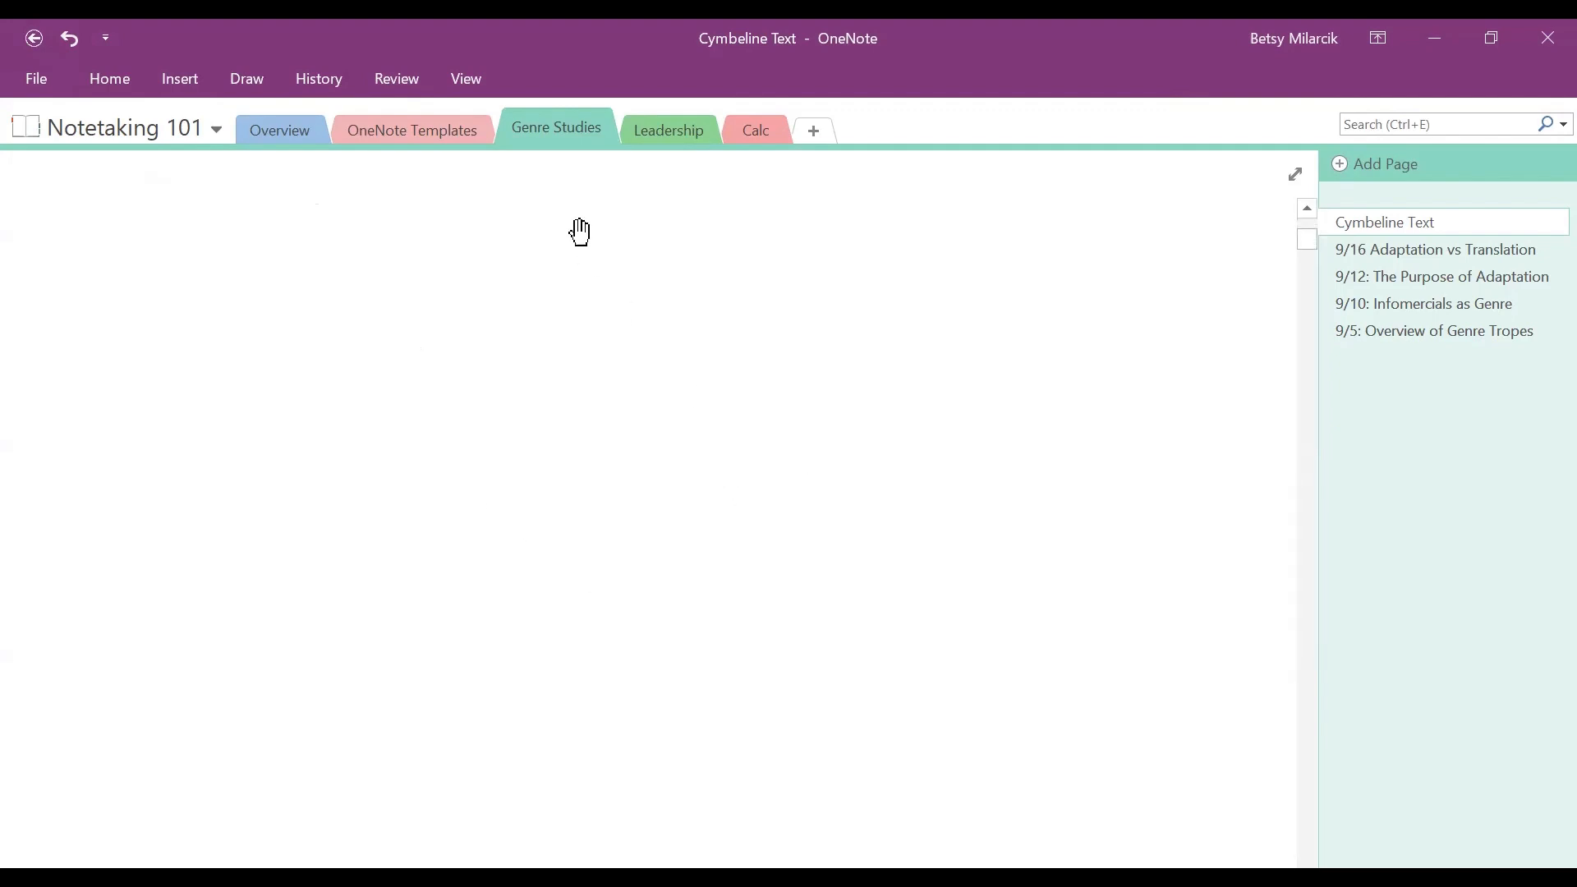
Open the 9/16 Adaptation vs Translation page and look through its slides from "To Adapt" to "Adaptations".
{"action": "left_click", "coordinate": [1399, 256]}
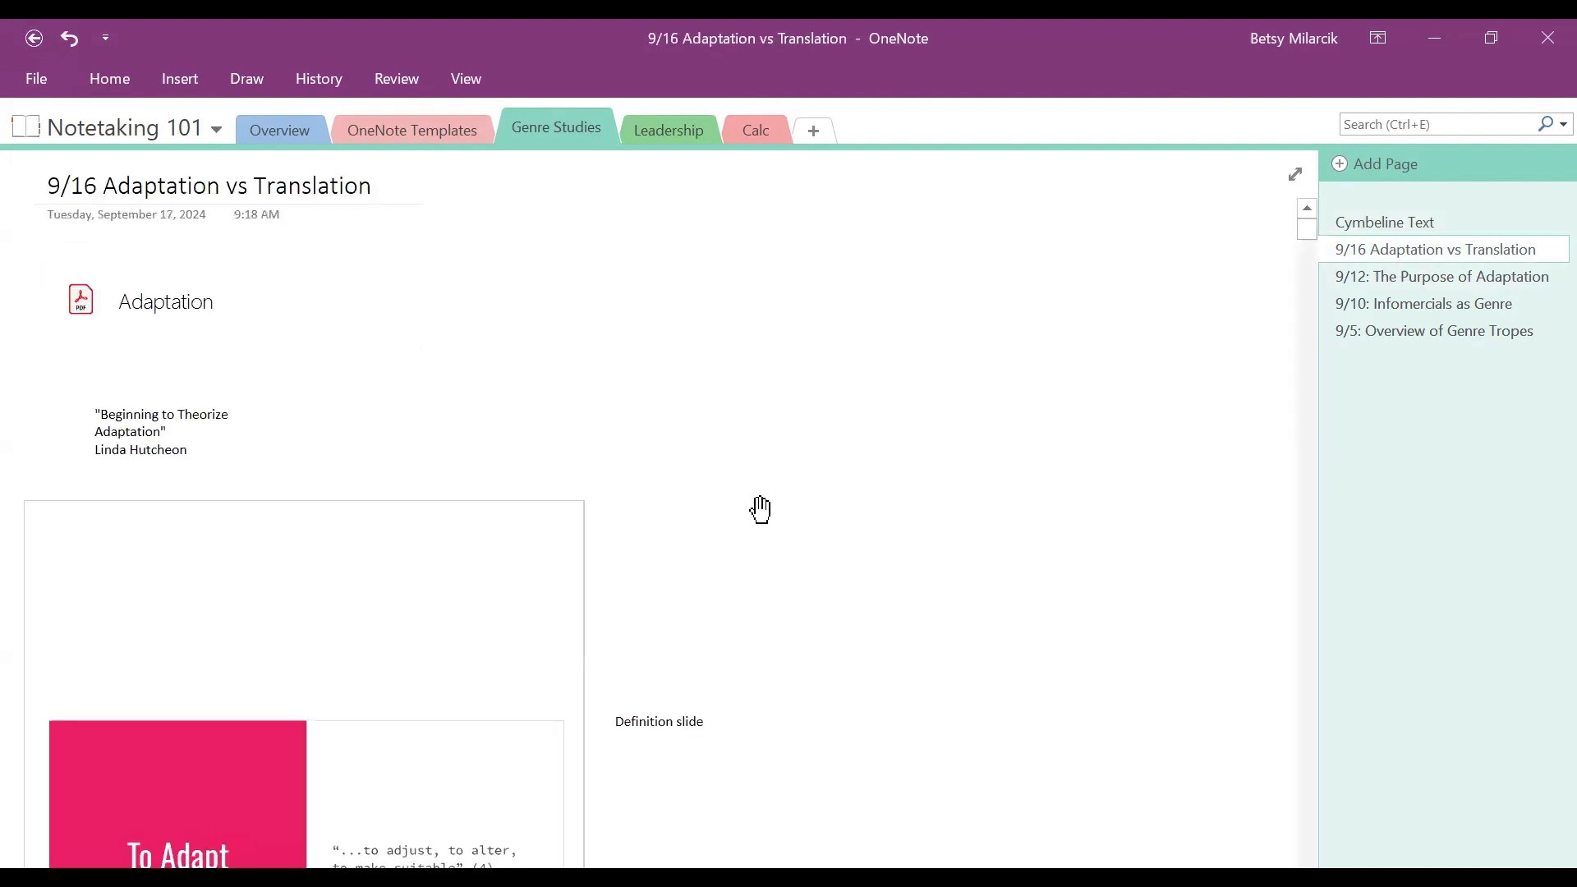
{"action": "scroll", "coordinate": [517, 417], "scroll_direction": "down", "scroll_amount": 8}
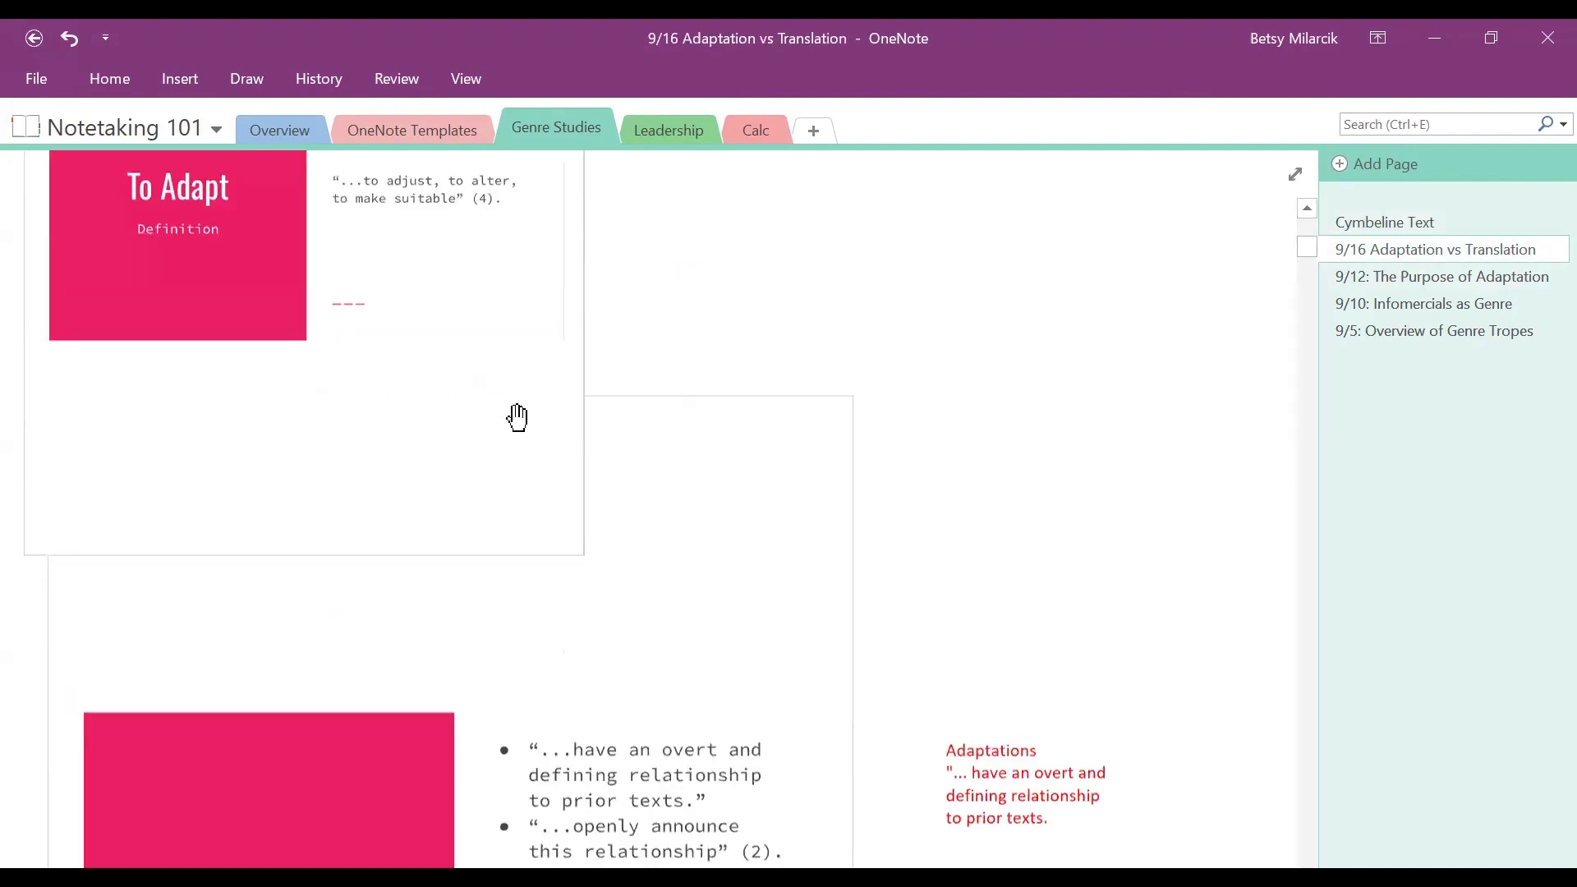
{"action": "scroll", "coordinate": [518, 417], "scroll_direction": "down", "scroll_amount": 8}
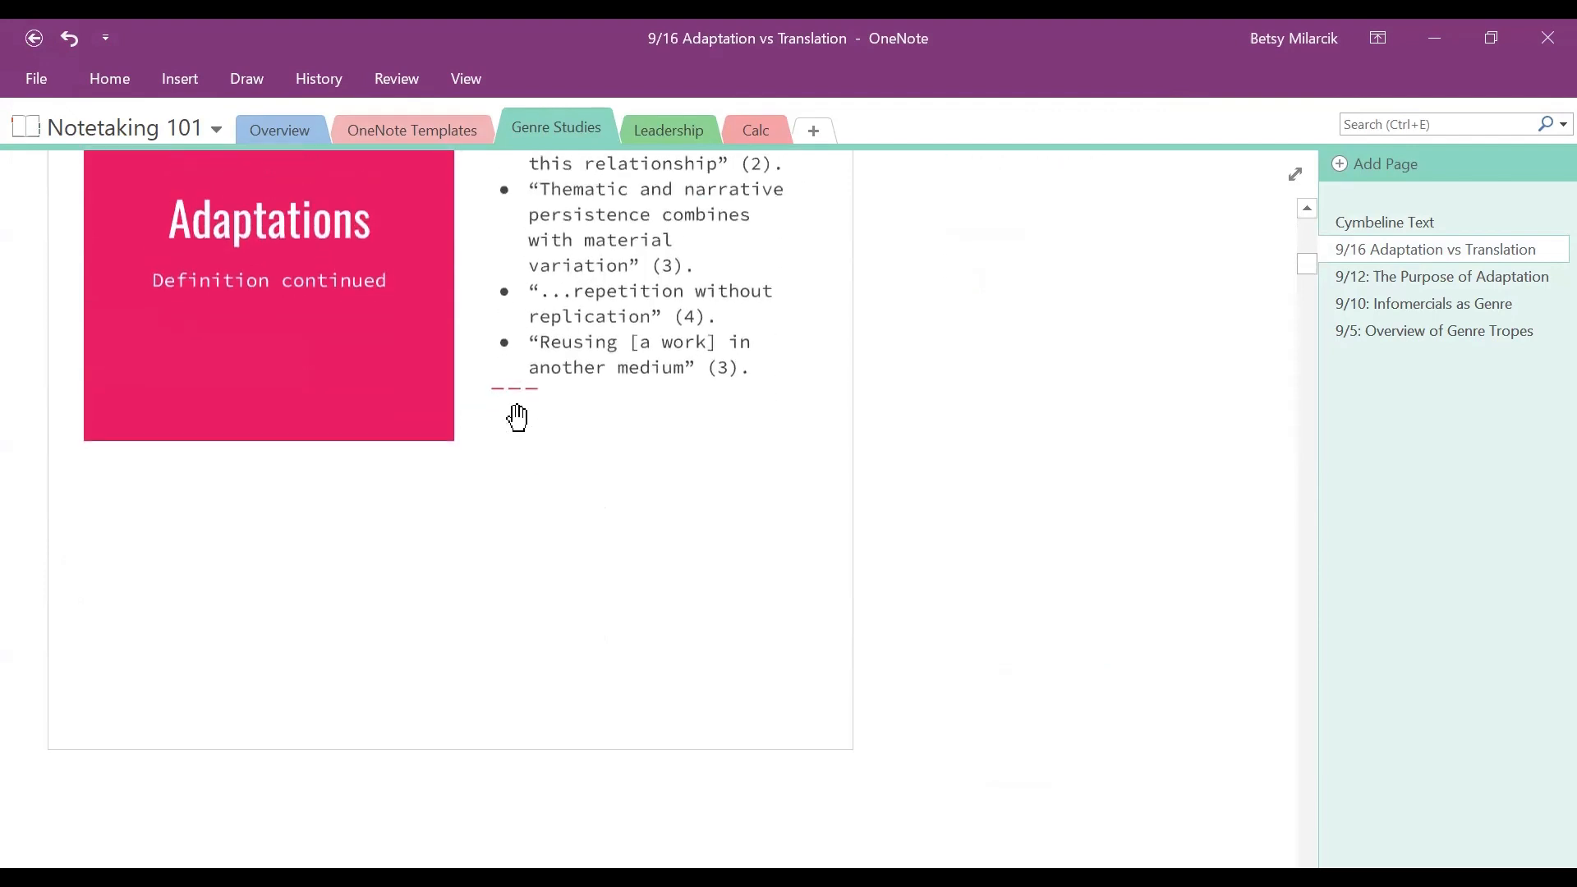
{"action": "scroll", "coordinate": [517, 417], "scroll_direction": "up", "scroll_amount": 1}
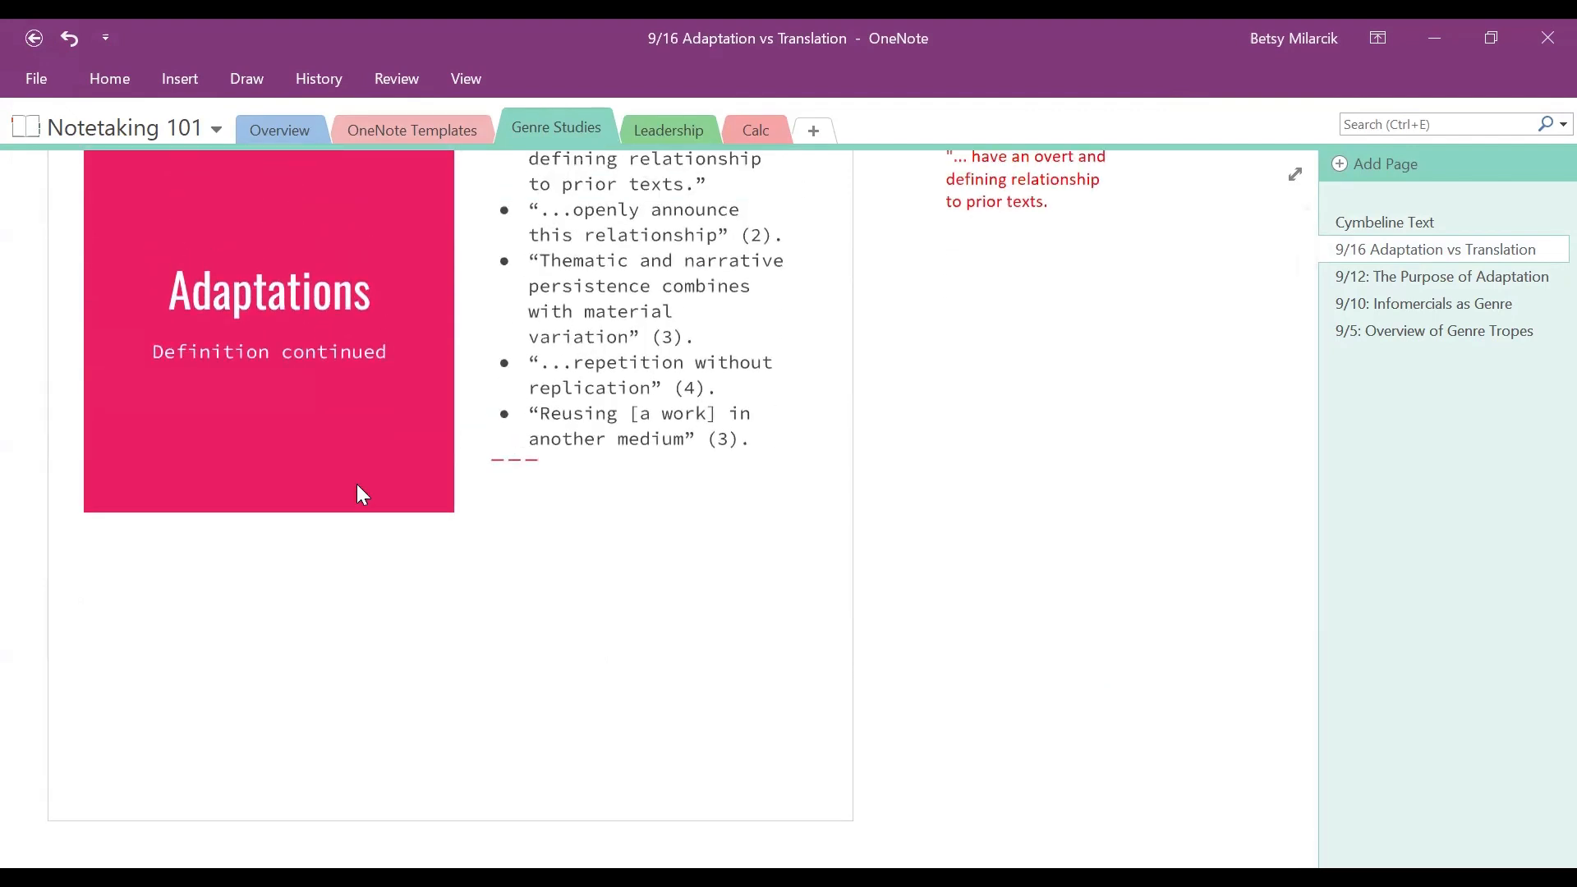
{"action": "scroll", "coordinate": [356, 485], "scroll_direction": "up", "scroll_amount": 16}
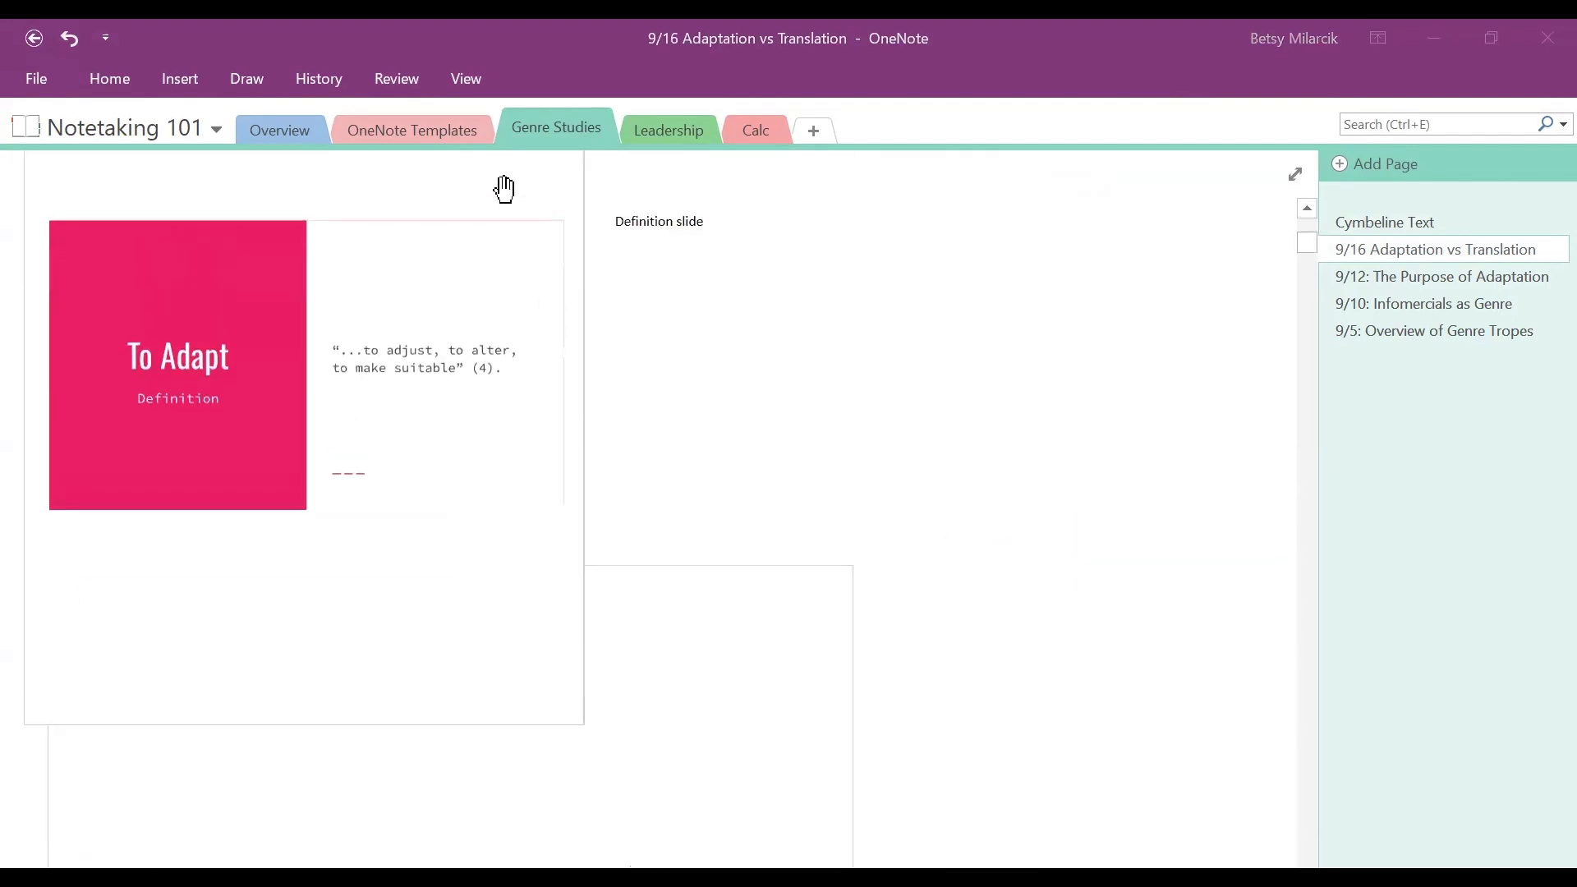
Record about 18 seconds of audio on the 9/16 Adaptation vs Translation page and stop the recording.
{"action": "left_click", "coordinate": [176, 79]}
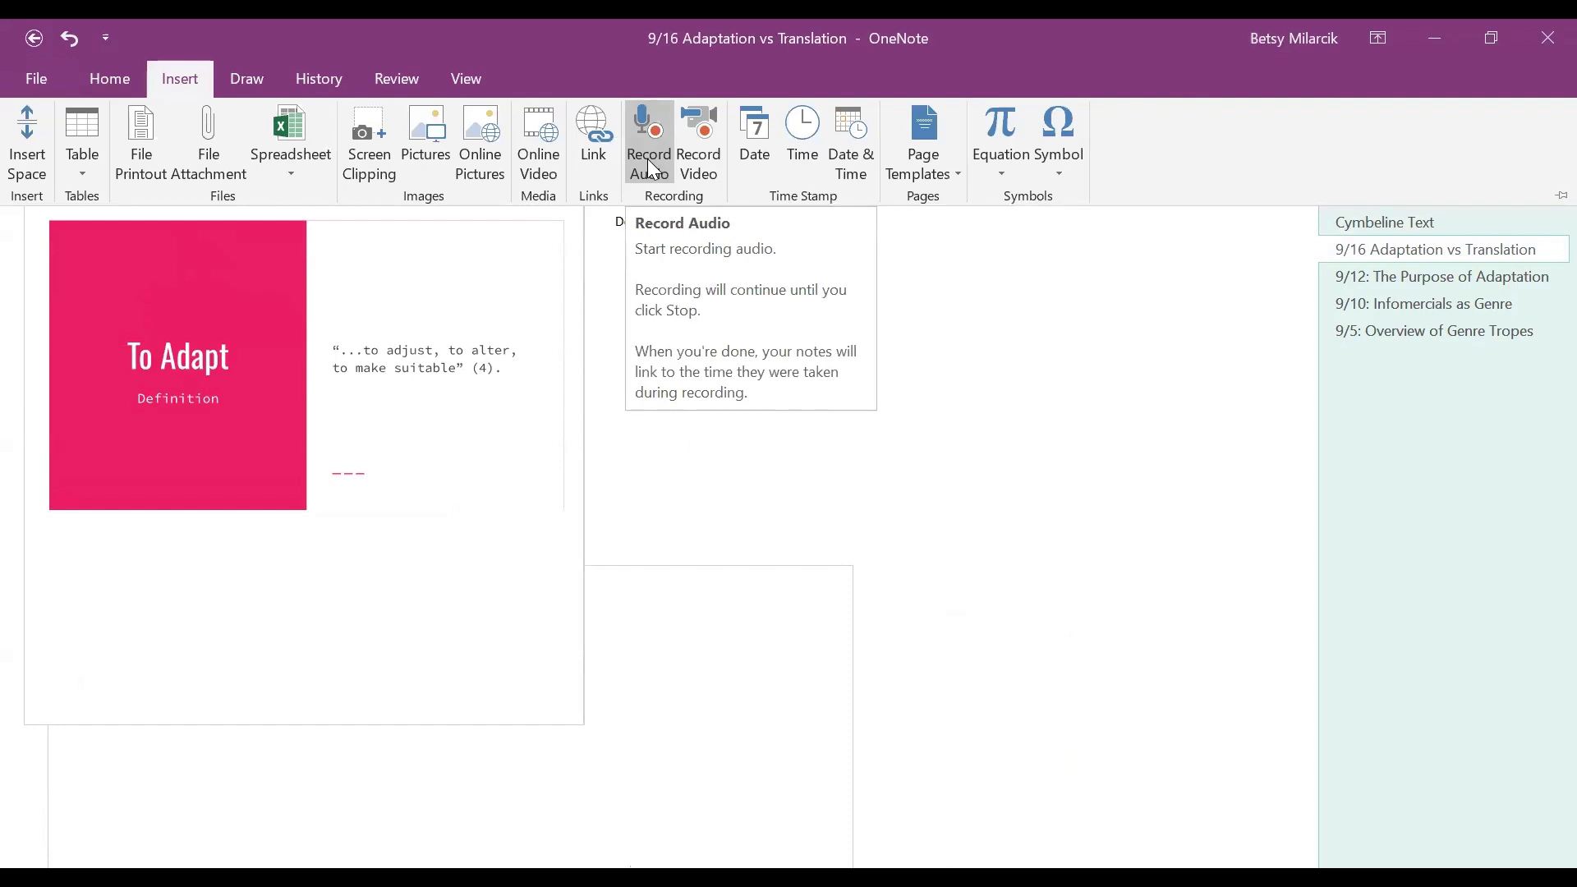
{"action": "left_click", "coordinate": [649, 164]}
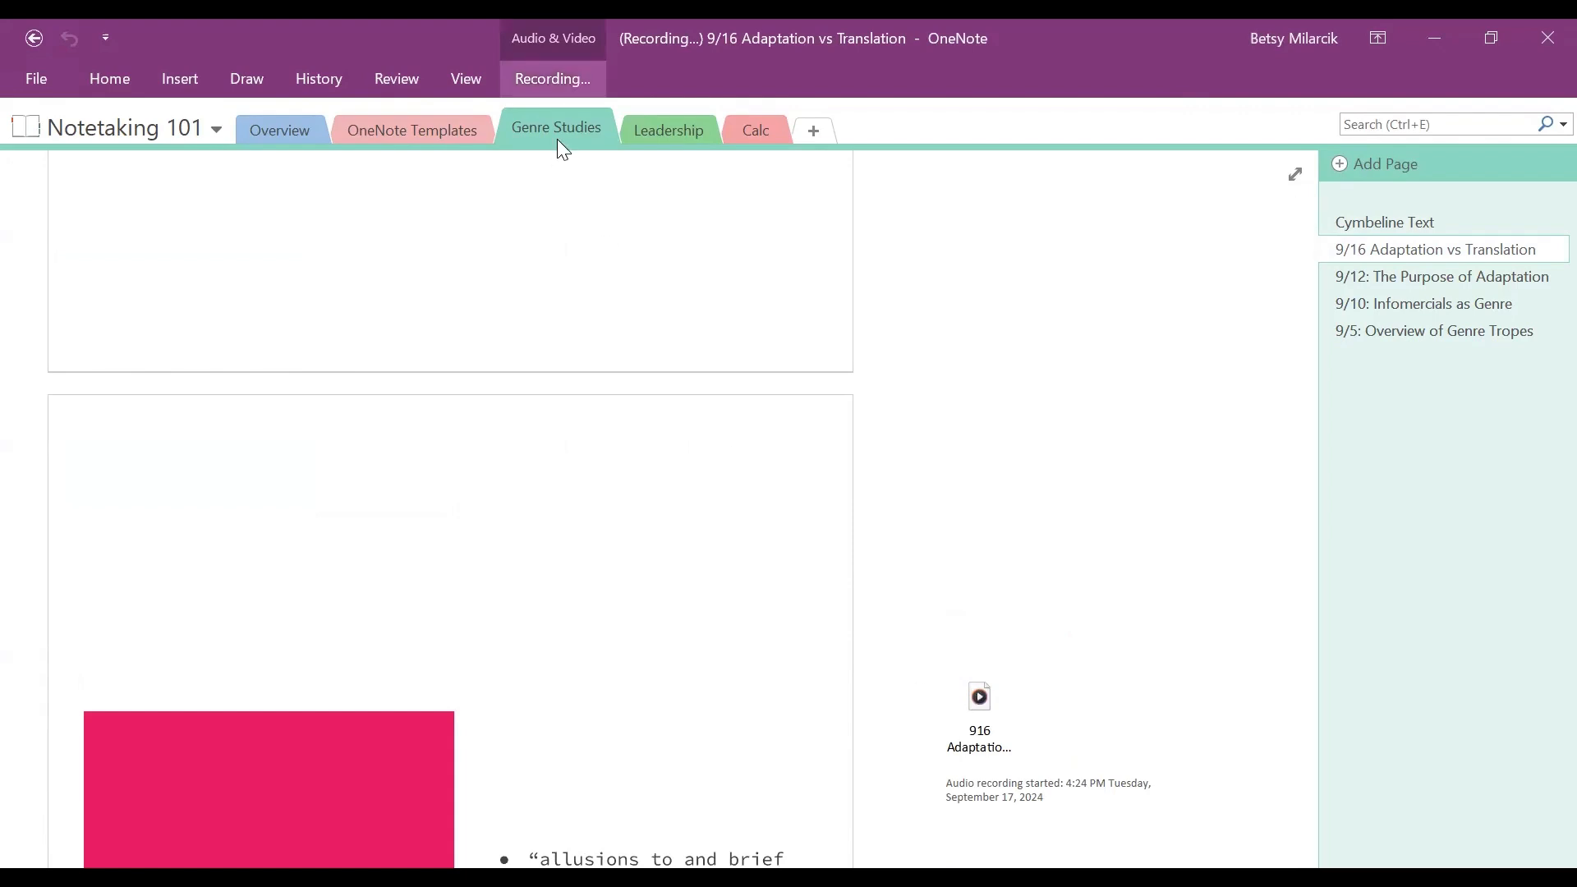
{"action": "left_click", "coordinate": [554, 80]}
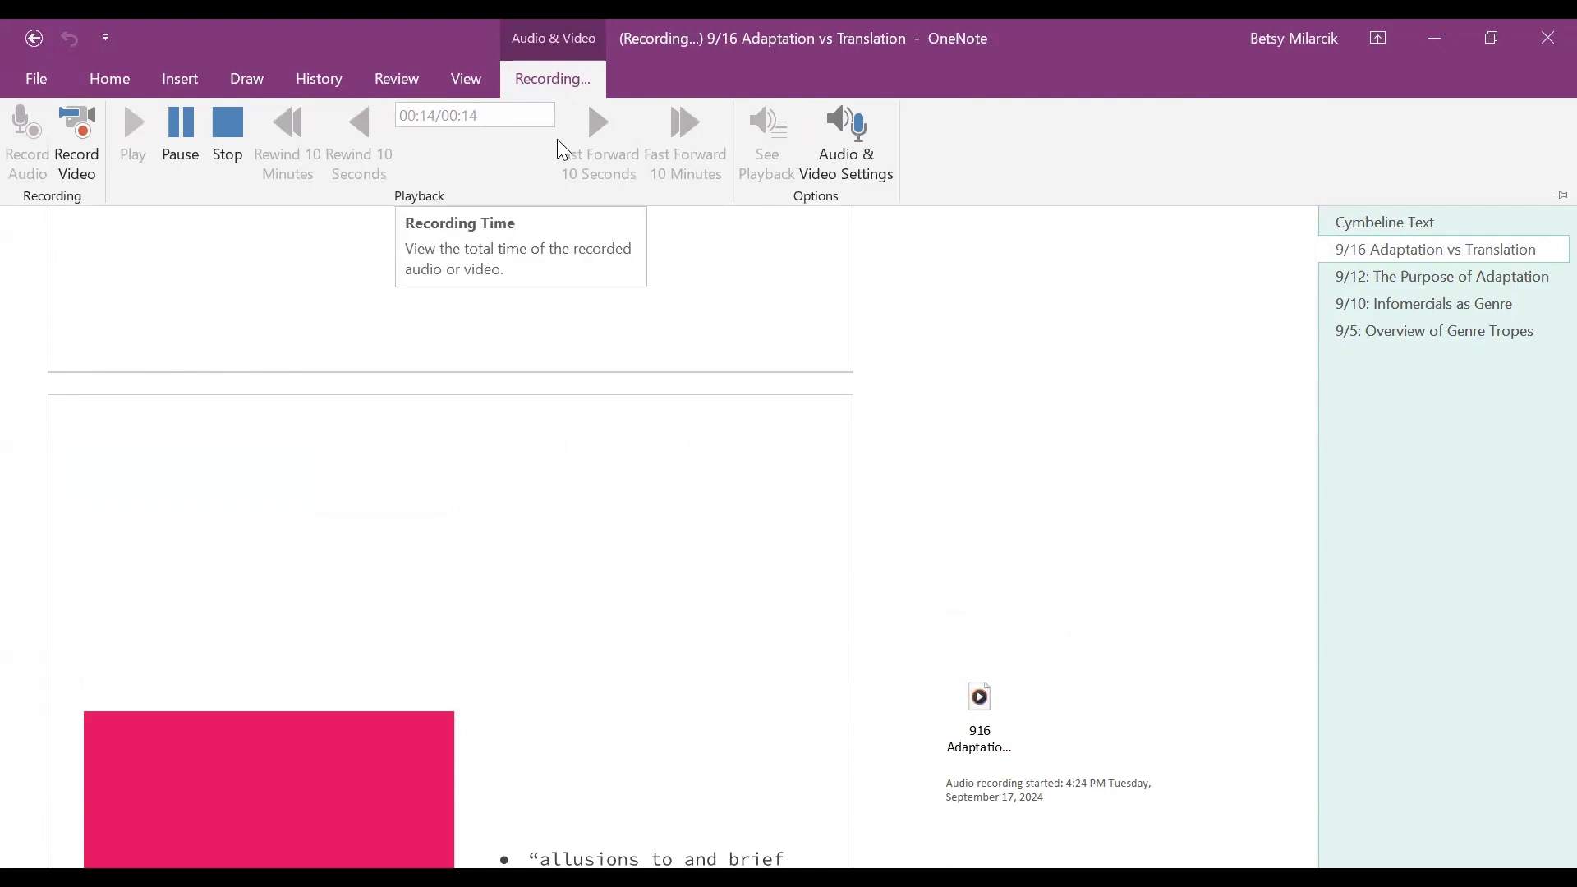
{"action": "left_click", "coordinate": [231, 139]}
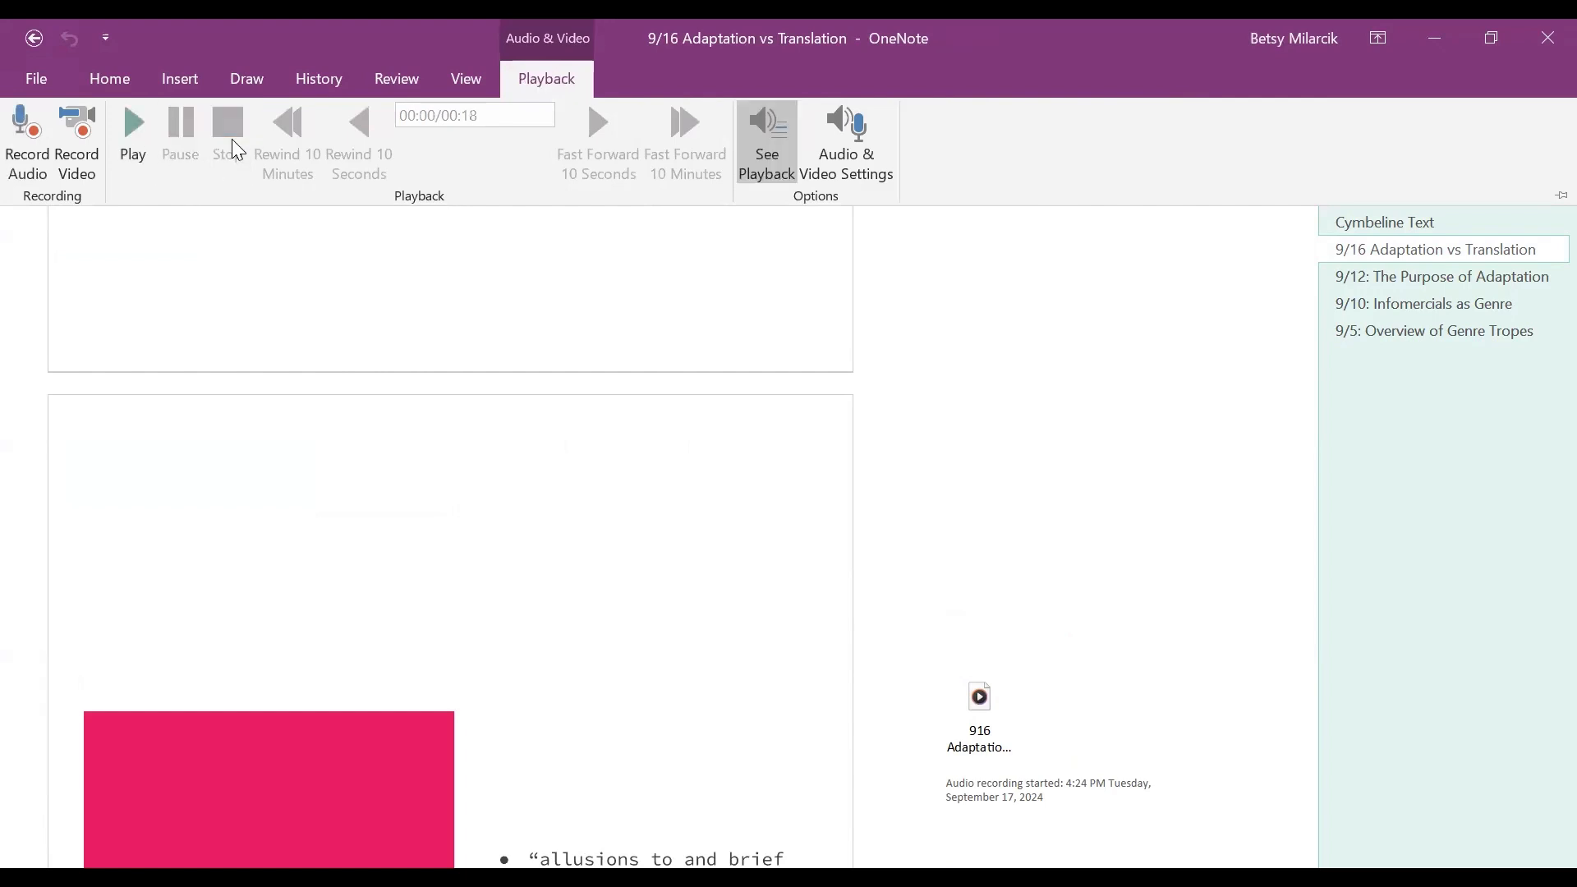
Delete the audio recording file and its "Audio recording started" note beside the "NOT an adaptation" slide.
{"action": "scroll", "coordinate": [1084, 439], "scroll_direction": "down", "scroll_amount": 2}
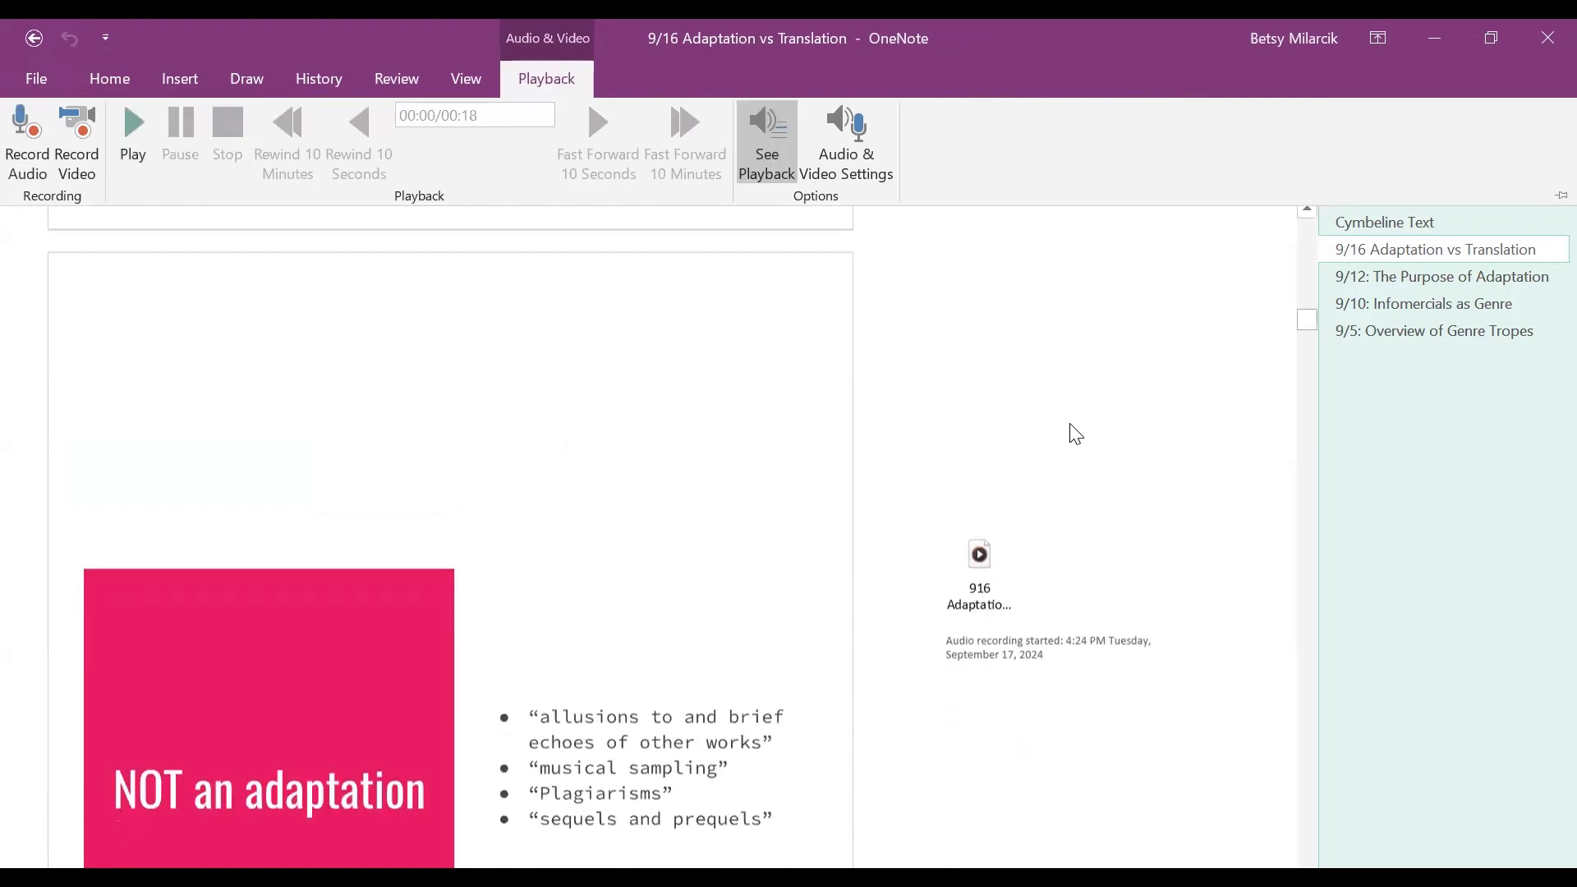
{"action": "left_click", "coordinate": [983, 597]}
{"action": "mouse_move", "coordinate": [985, 577]}
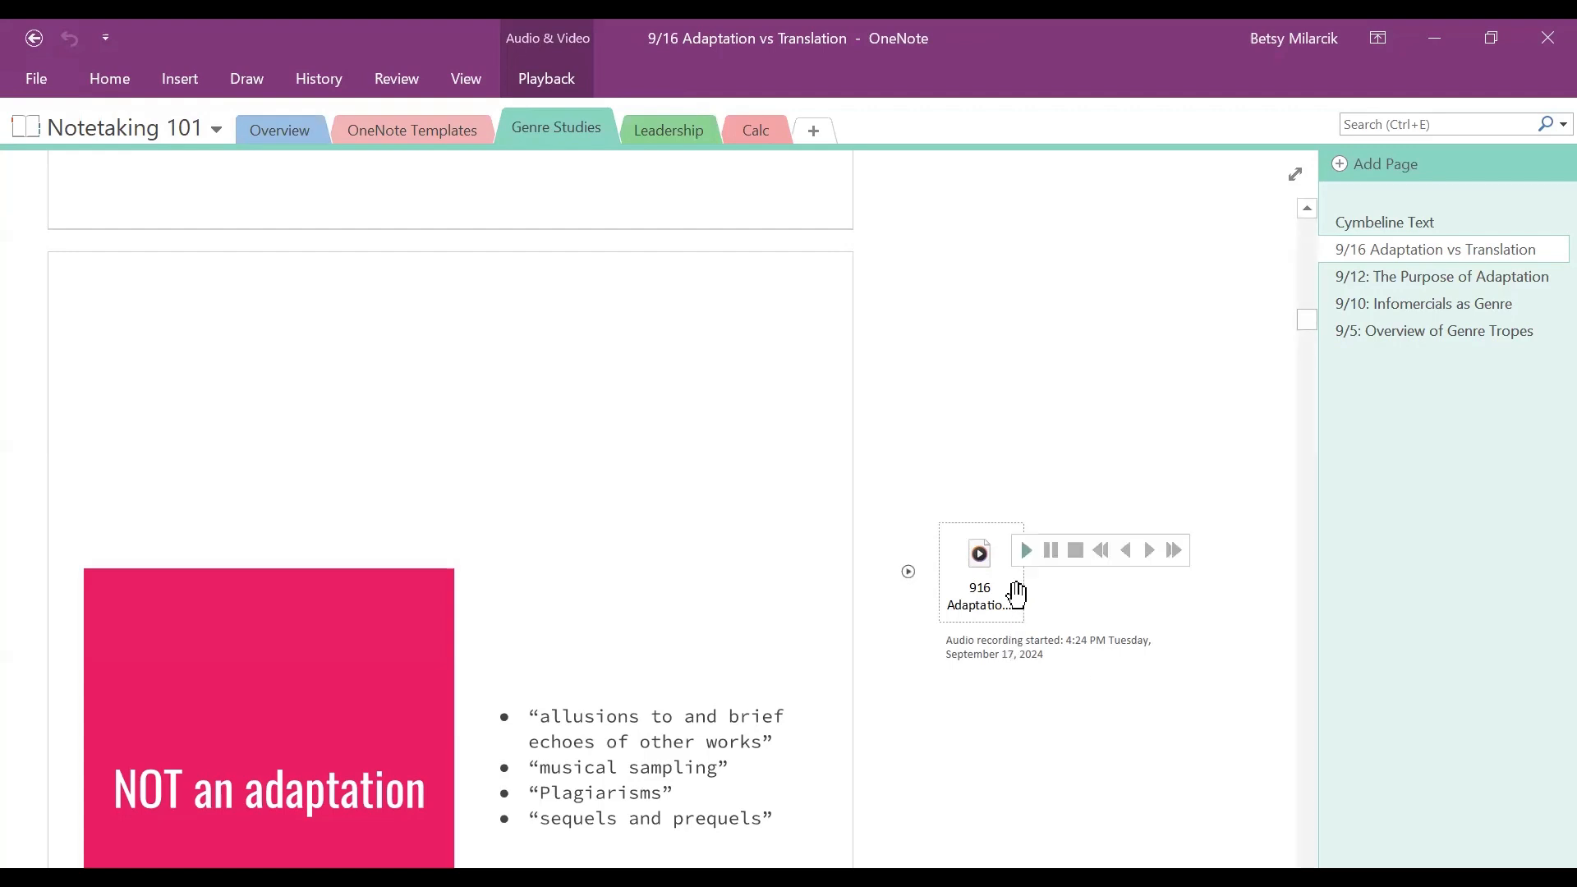
{"action": "key", "text": "Delete"}
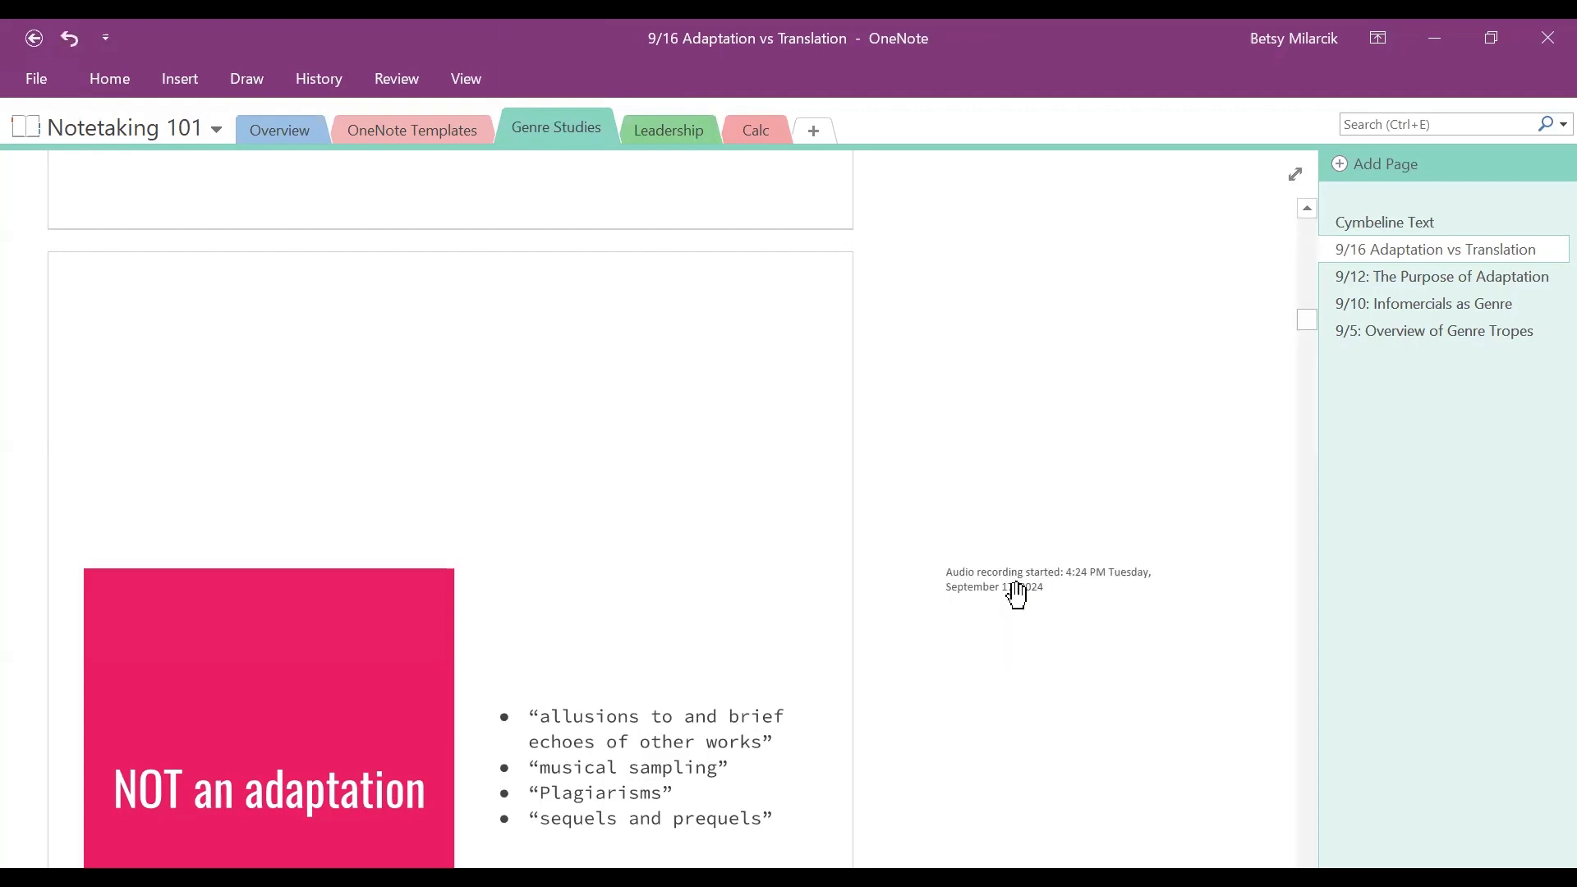
{"action": "scroll", "coordinate": [1016, 593], "scroll_direction": "down", "scroll_amount": 1}
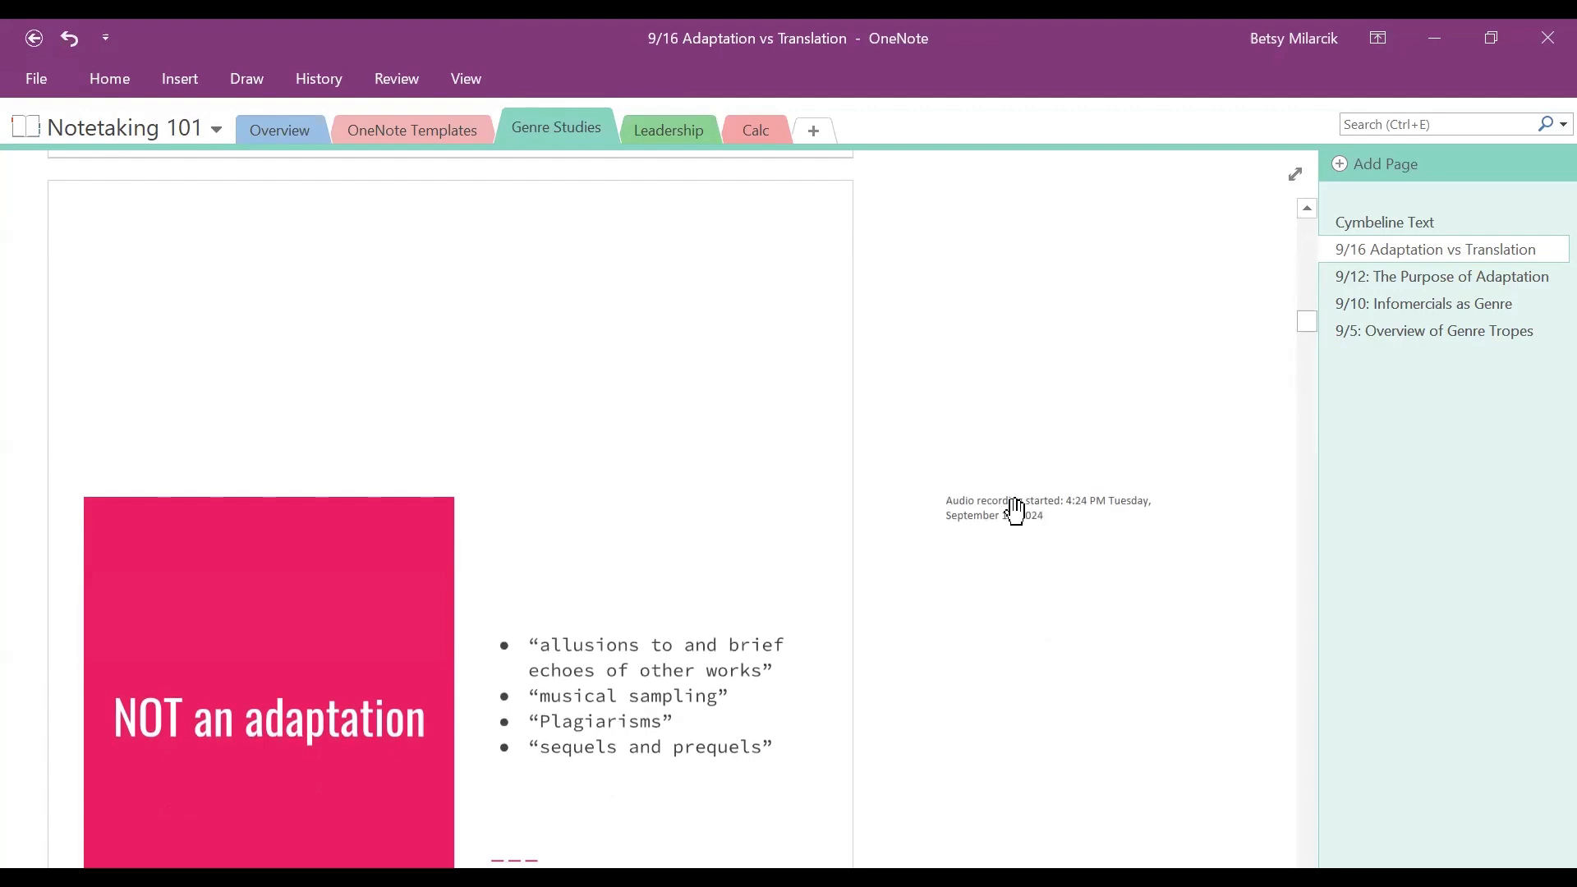
{"action": "left_click", "coordinate": [1016, 511]}
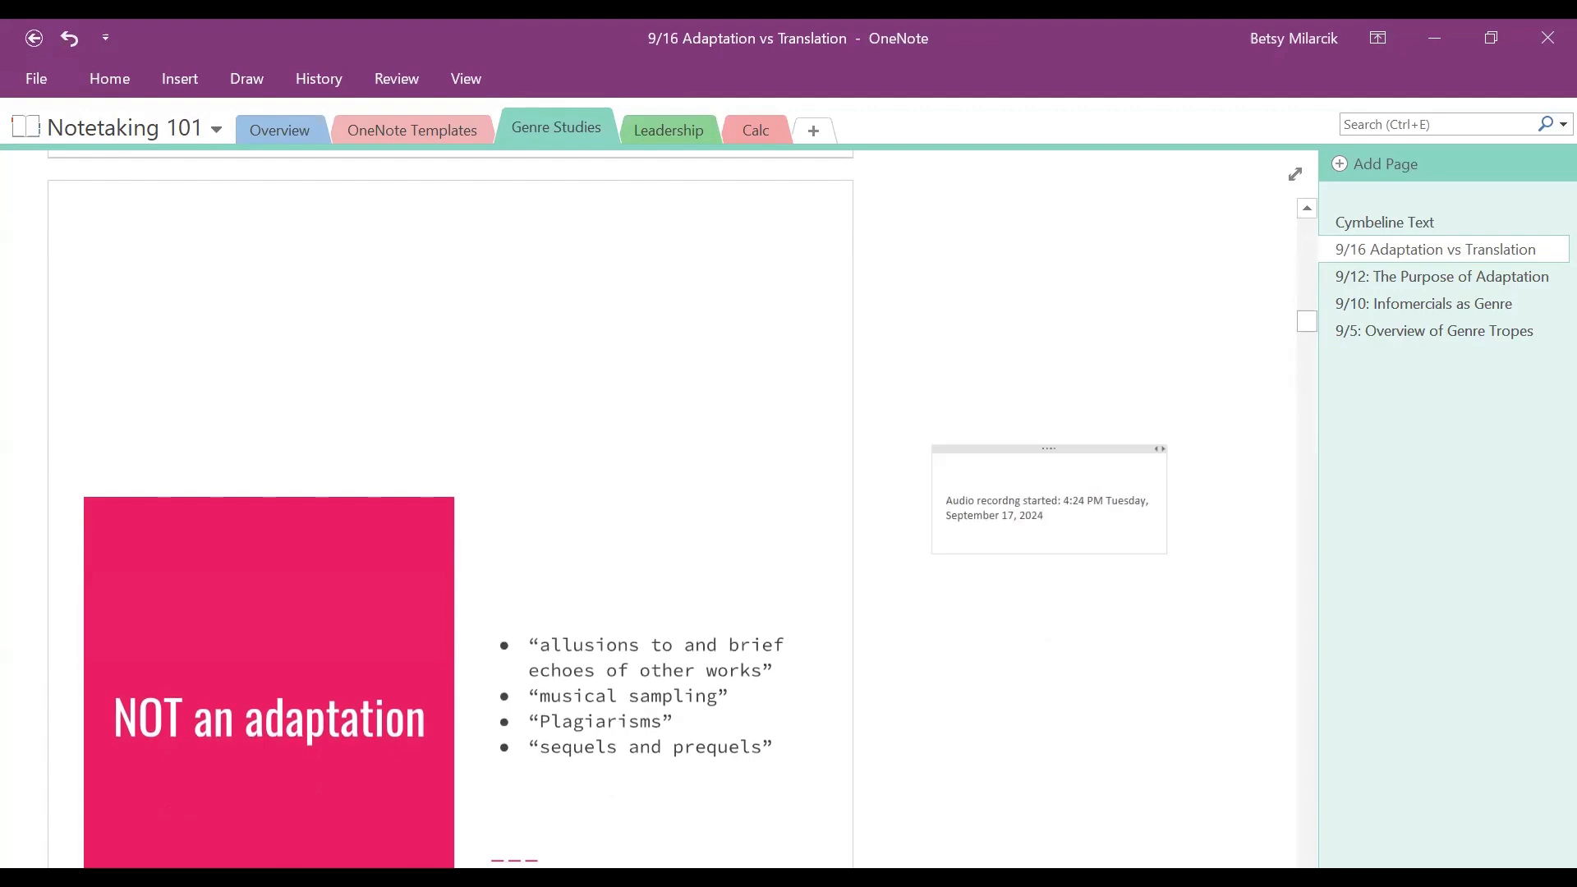
{"action": "left_click", "coordinate": [1002, 450]}
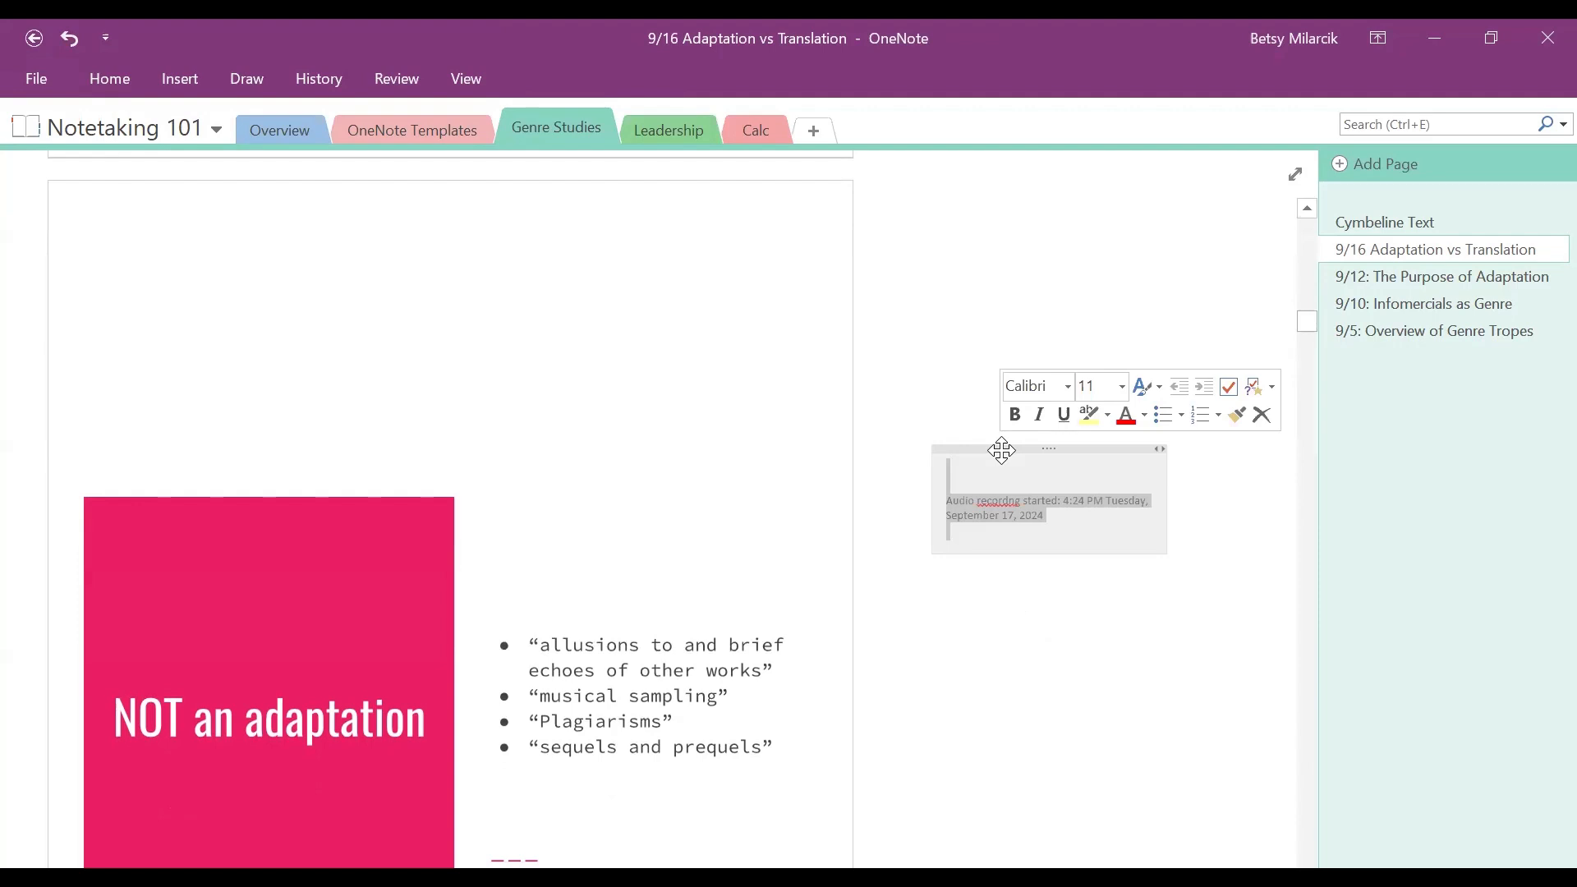
{"action": "key", "text": "Delete"}
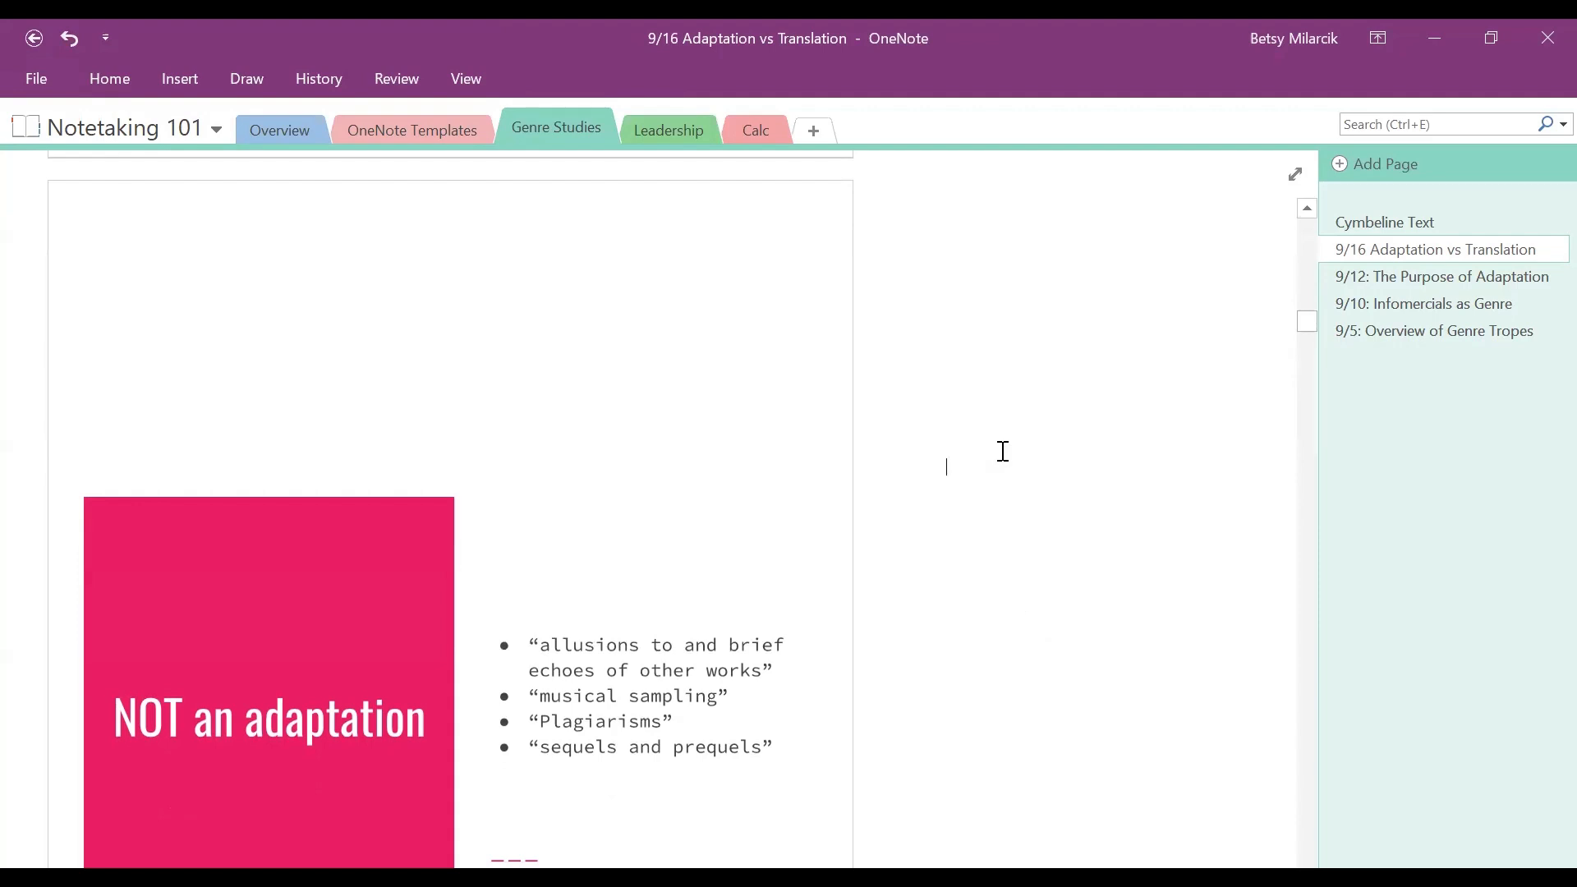